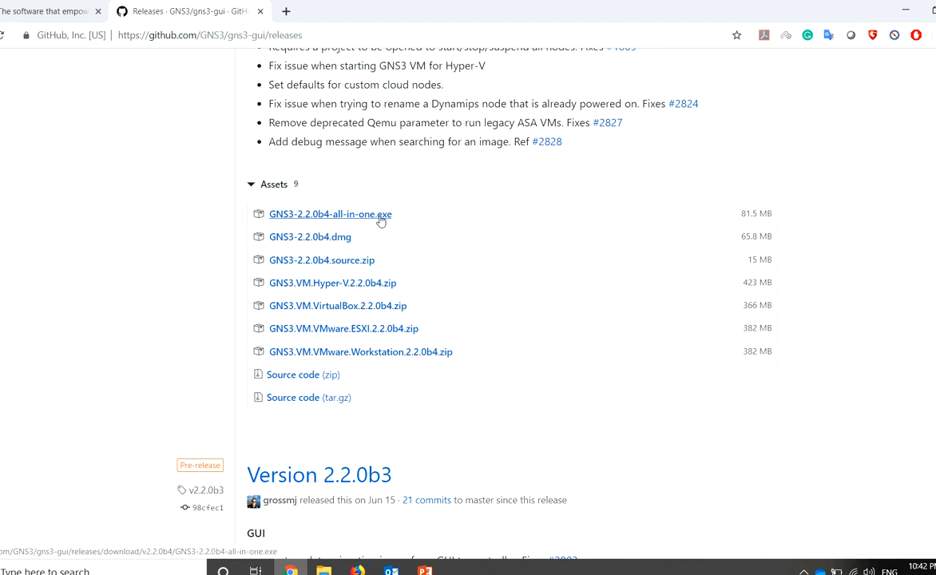
Start downloading the GNS3 2.2.0b4 all-in-one installer and the VMware Workstation VM zip
{"action": "right_click", "coordinate": [382, 215]}
{"action": "left_click", "coordinate": [398, 229]}
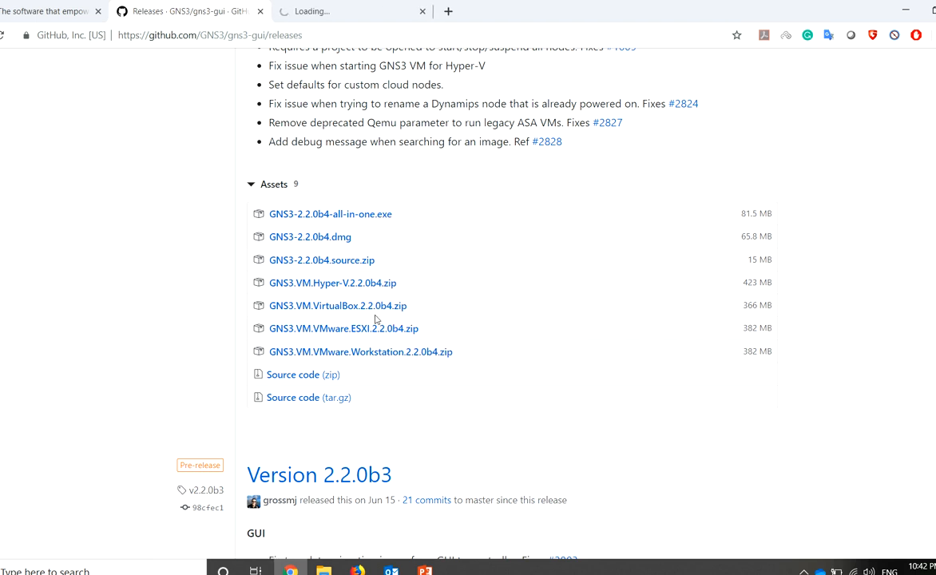
{"action": "left_click", "coordinate": [351, 357]}
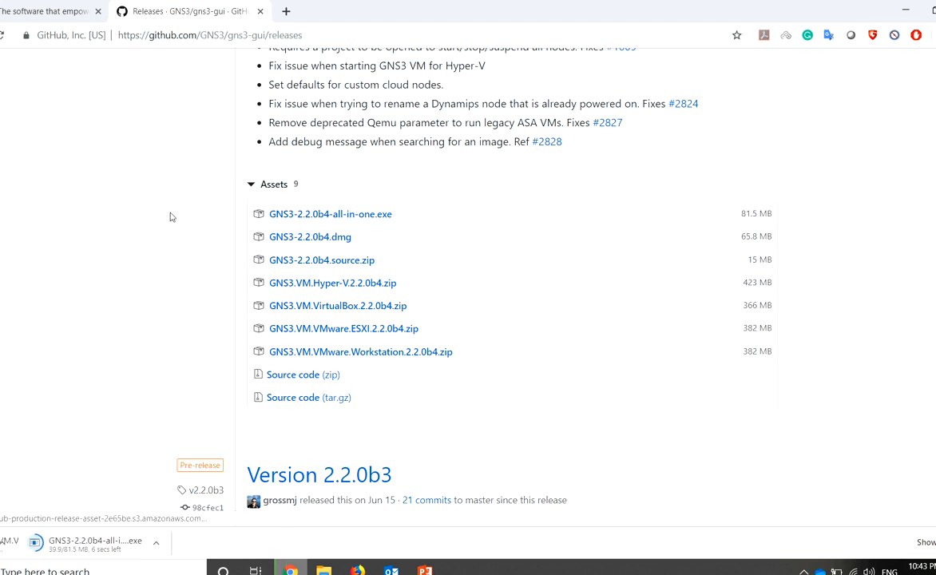
Cancel both downloads and open the local D:\GNS3 folder
{"action": "left_click", "coordinate": [81, 544]}
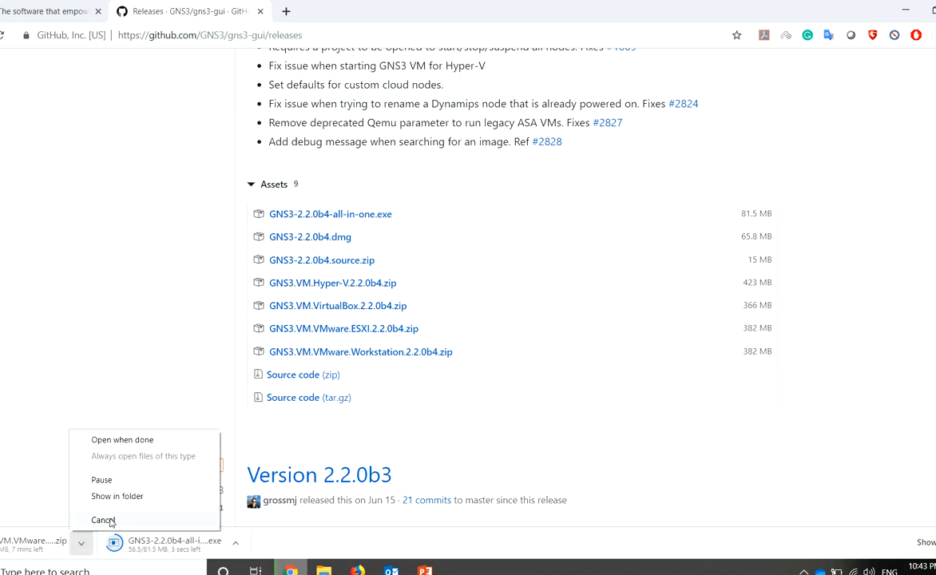
{"action": "left_click", "coordinate": [104, 520]}
{"action": "left_click", "coordinate": [234, 543]}
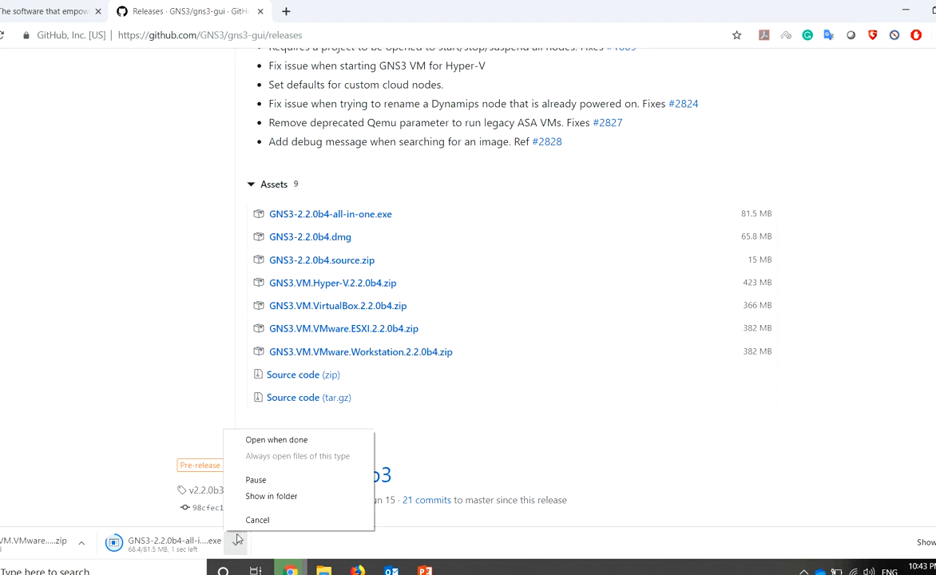
{"action": "left_click", "coordinate": [260, 522]}
{"action": "left_click", "coordinate": [323, 570]}
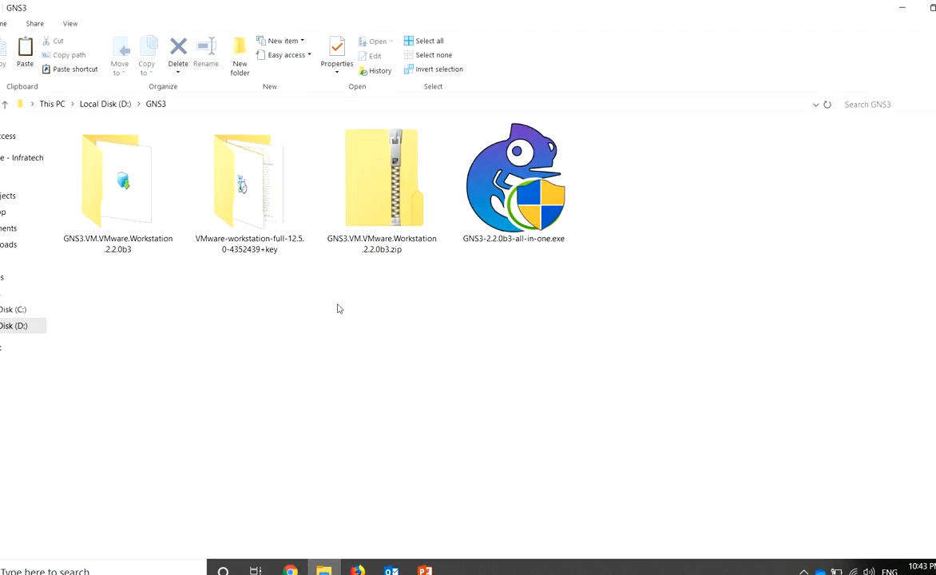
Open the GNS3.VM.VMware.Workstation.2.2.0b3 folder, select GNS3 VM.ova and shrink the window
{"action": "left_click", "coordinate": [531, 198]}
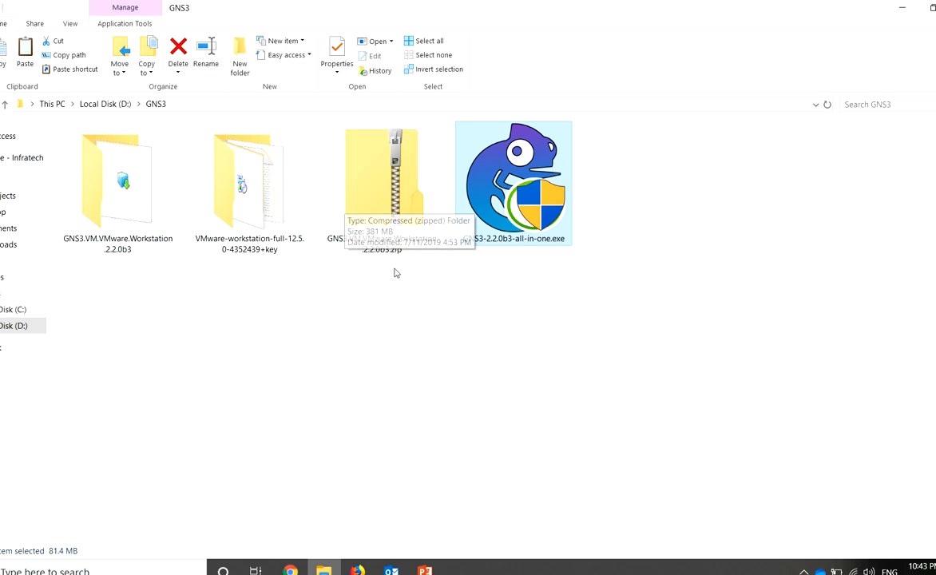
{"action": "left_click", "coordinate": [389, 198]}
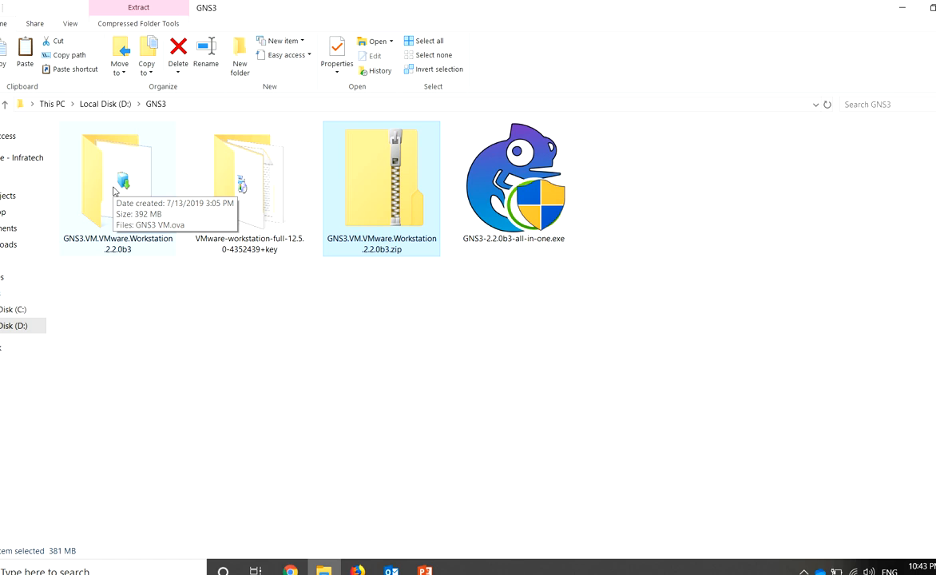
{"action": "double_click", "coordinate": [113, 191]}
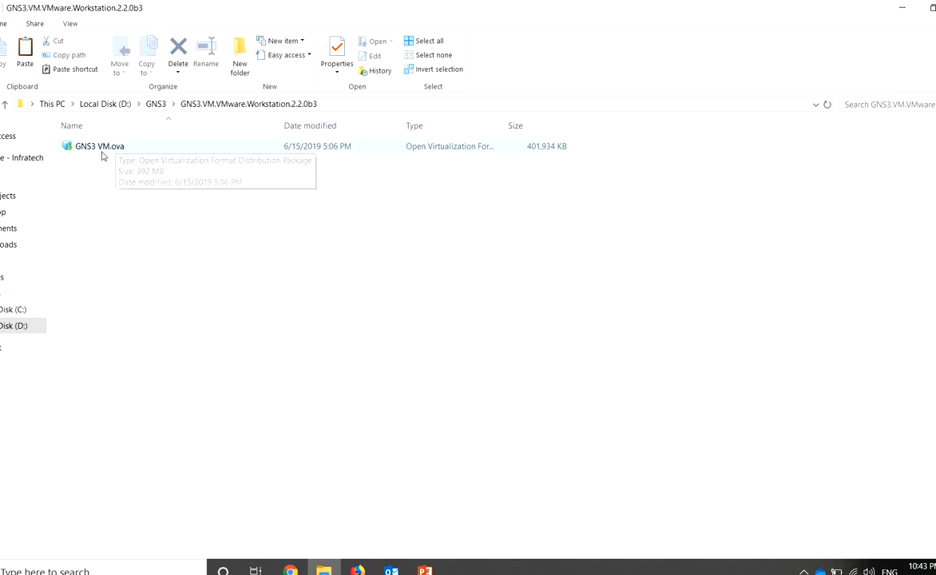
{"action": "left_click", "coordinate": [106, 149]}
{"action": "left_click_drag", "start_coordinate": [373, 21], "coordinate": [468, 75]}
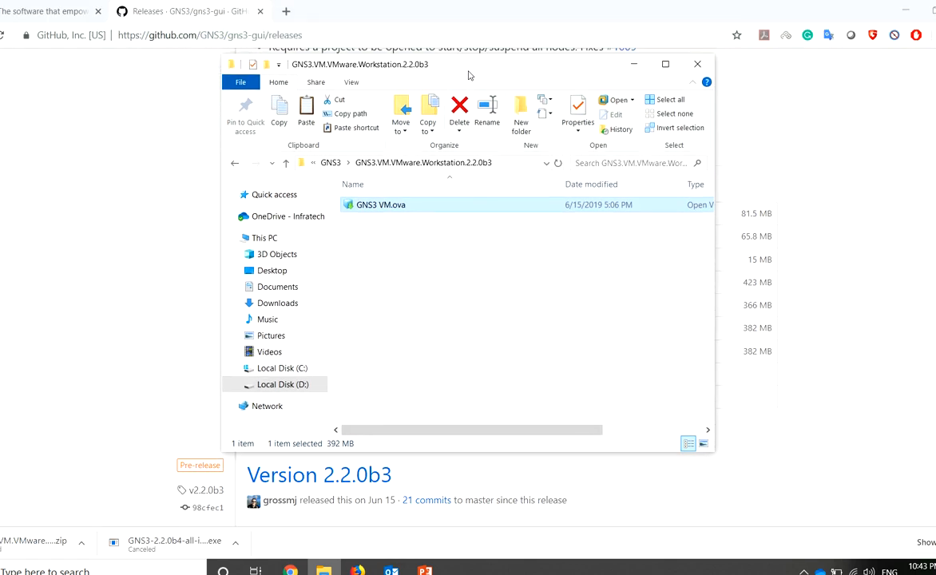
Import GNS3 VM.ova into VMware Workstation as a powered-off VM with 2 GB memory
{"action": "key", "text": "Return"}
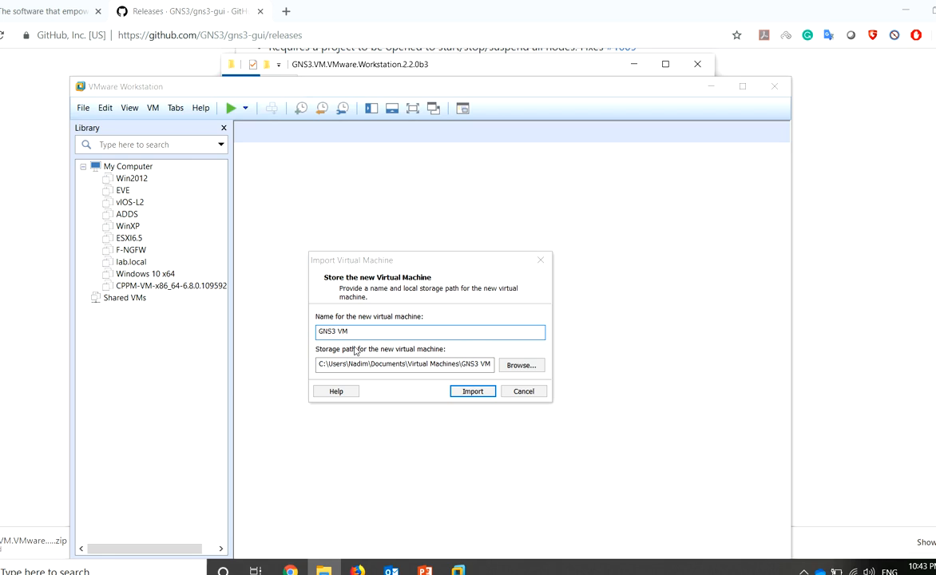
{"action": "left_click", "coordinate": [473, 390]}
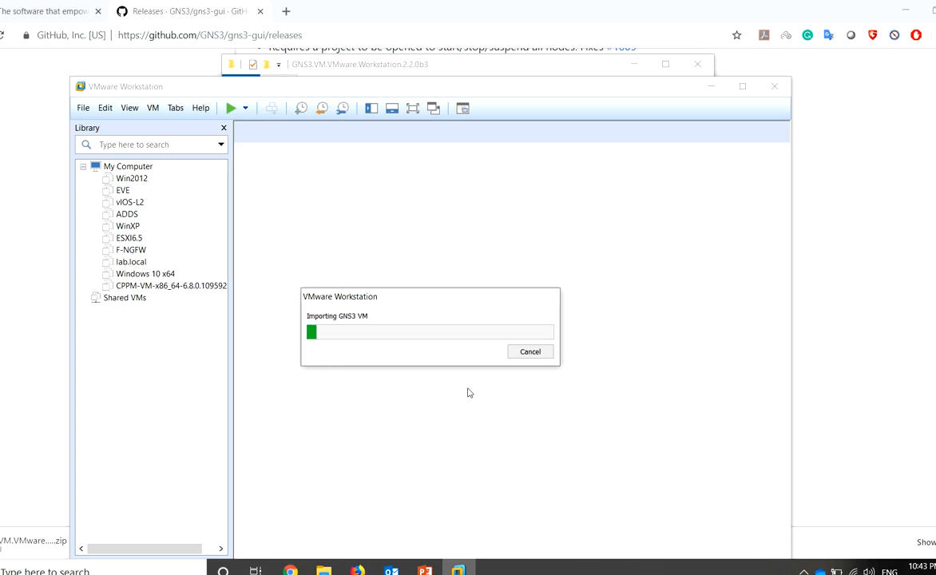
{"action": "left_click_drag", "start_coordinate": [385, 299], "coordinate": [428, 283]}
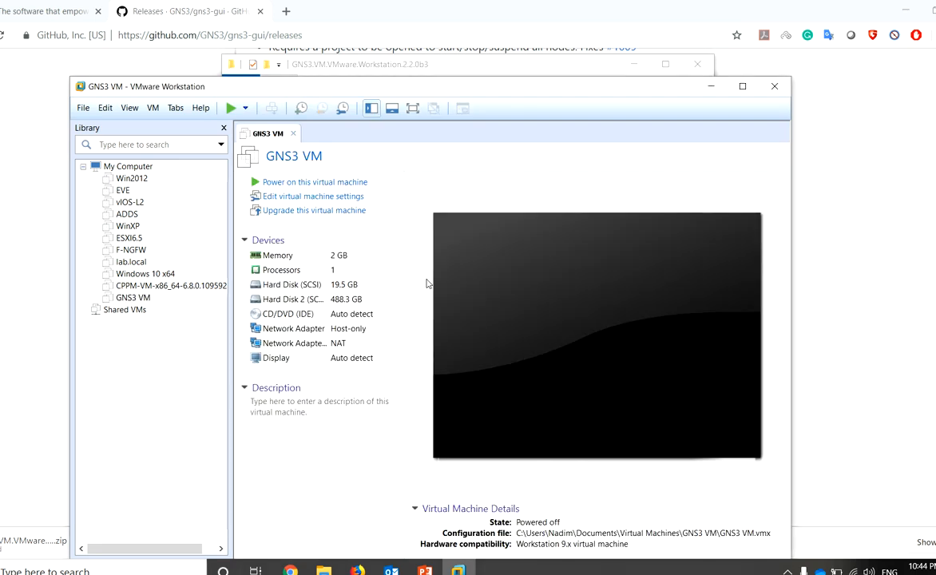
{"action": "left_click_drag", "start_coordinate": [443, 89], "coordinate": [490, 81]}
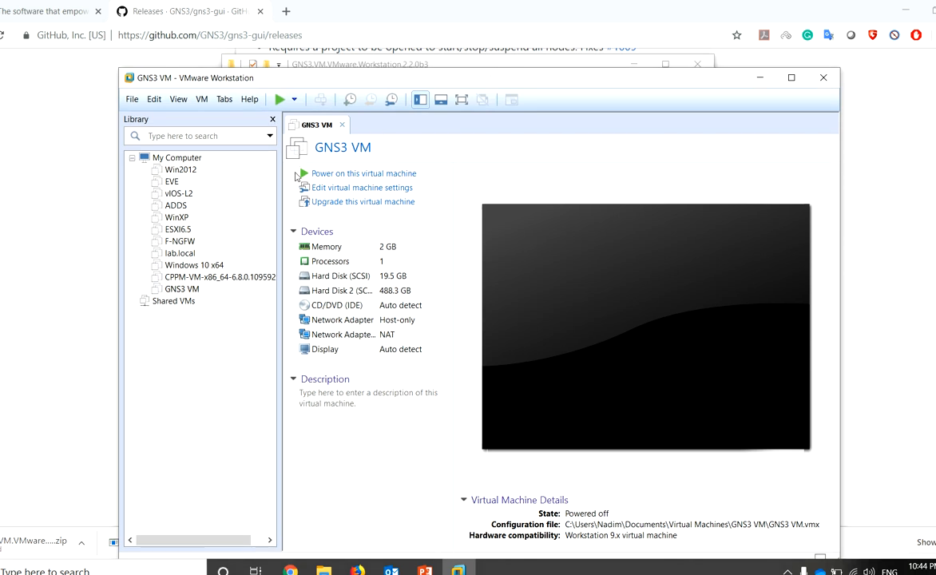
{"action": "left_click_drag", "start_coordinate": [377, 9], "coordinate": [459, 24]}
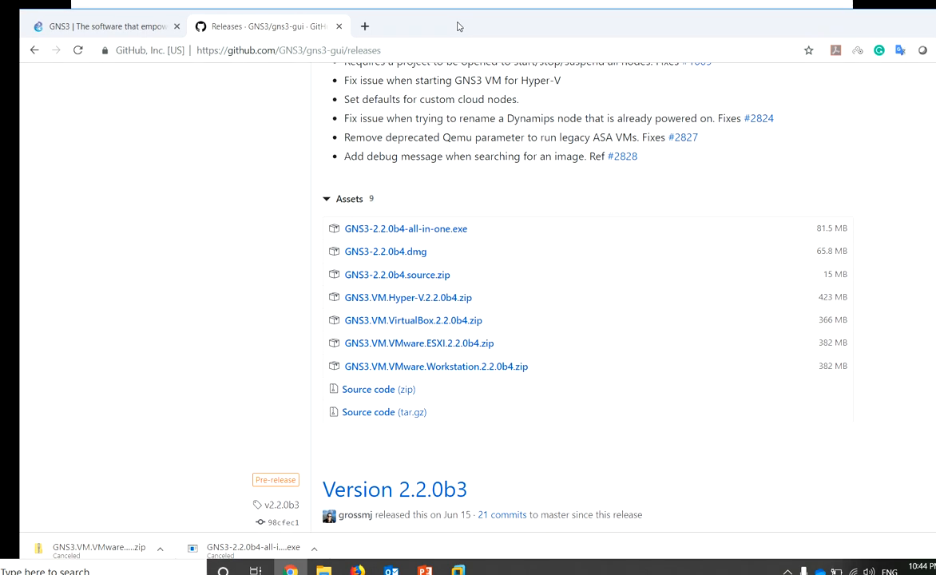
From the gns3.com download page, open the Windows Install Guide on docs.gns3.com
{"action": "left_click", "coordinate": [125, 21]}
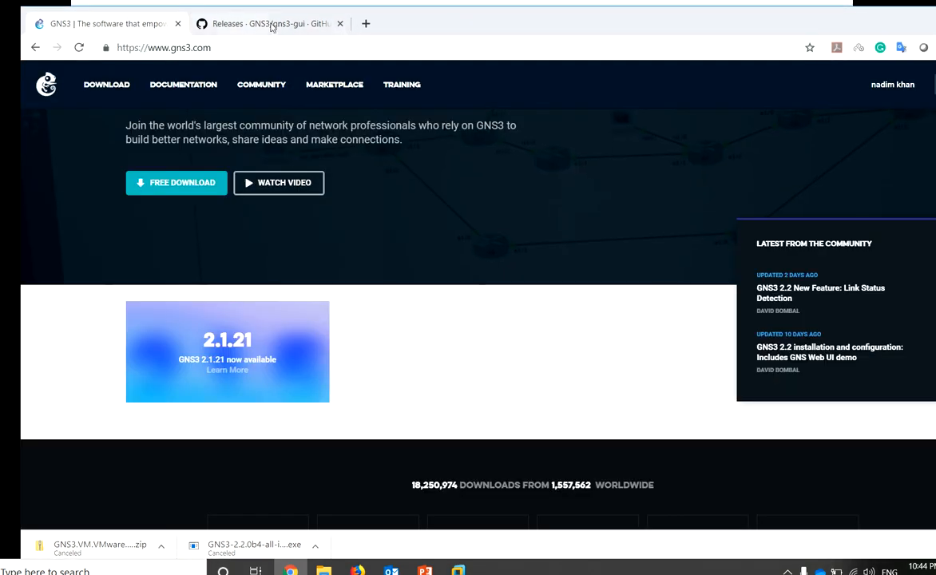
{"action": "double_click", "coordinate": [430, 35]}
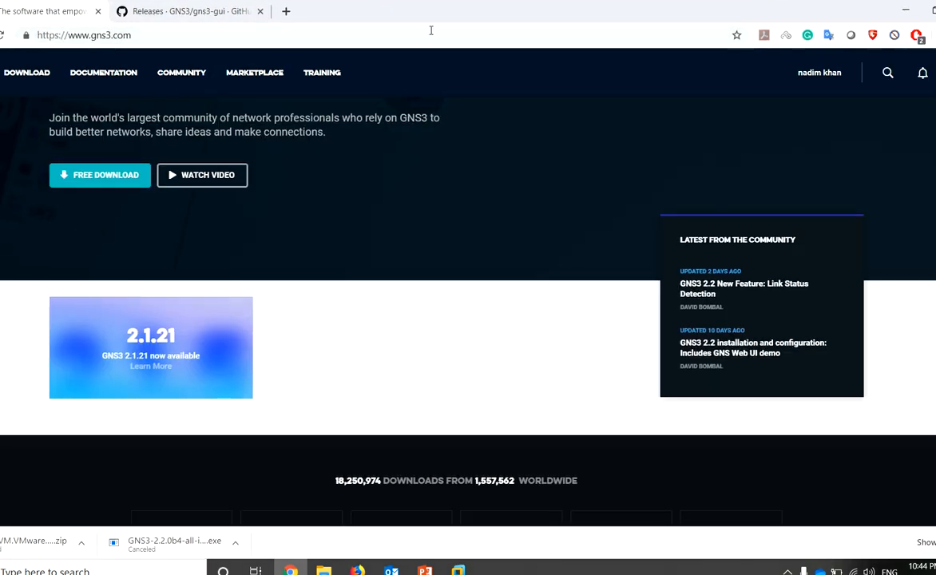
{"action": "left_click", "coordinate": [101, 177]}
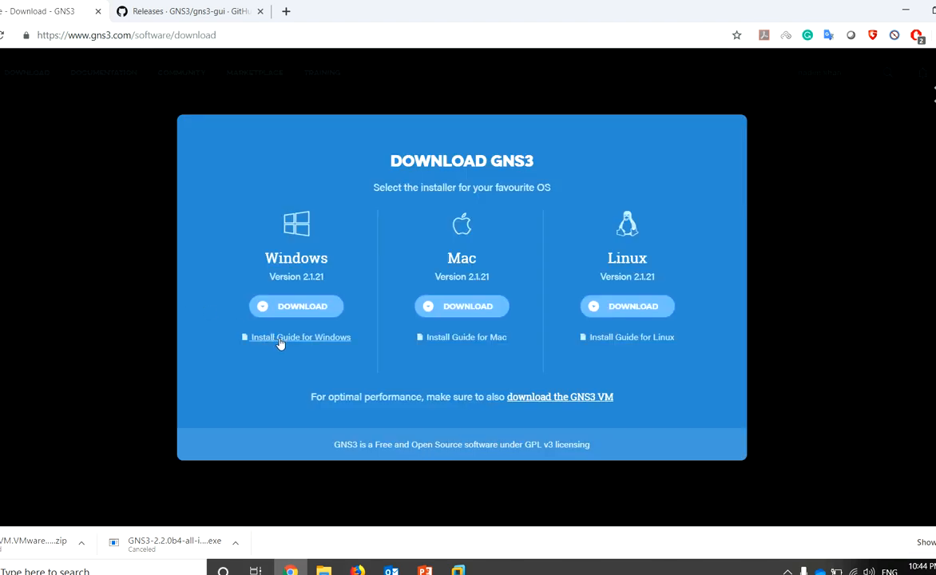
{"action": "left_click", "coordinate": [322, 343]}
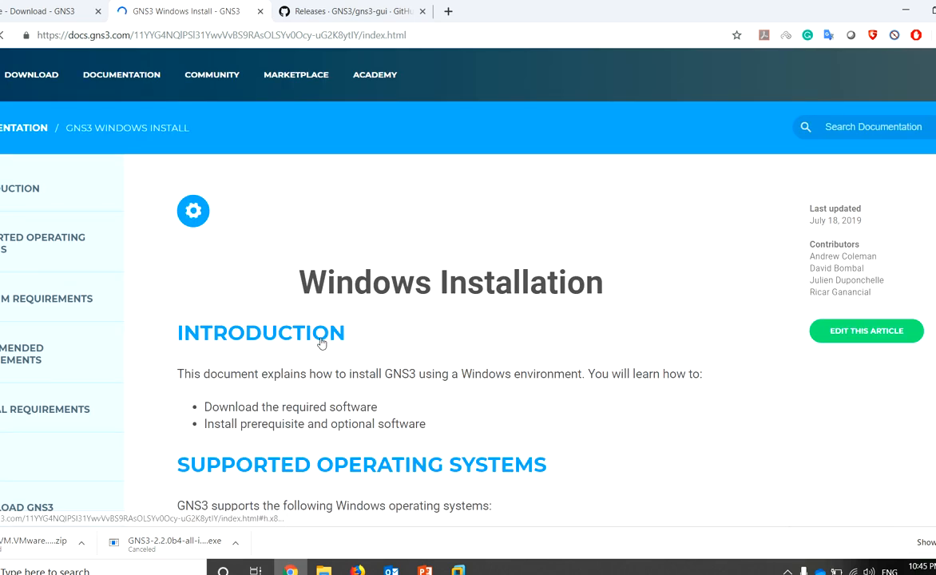
{"action": "scroll", "coordinate": [323, 328], "scroll_direction": "down", "scroll_amount": 3}
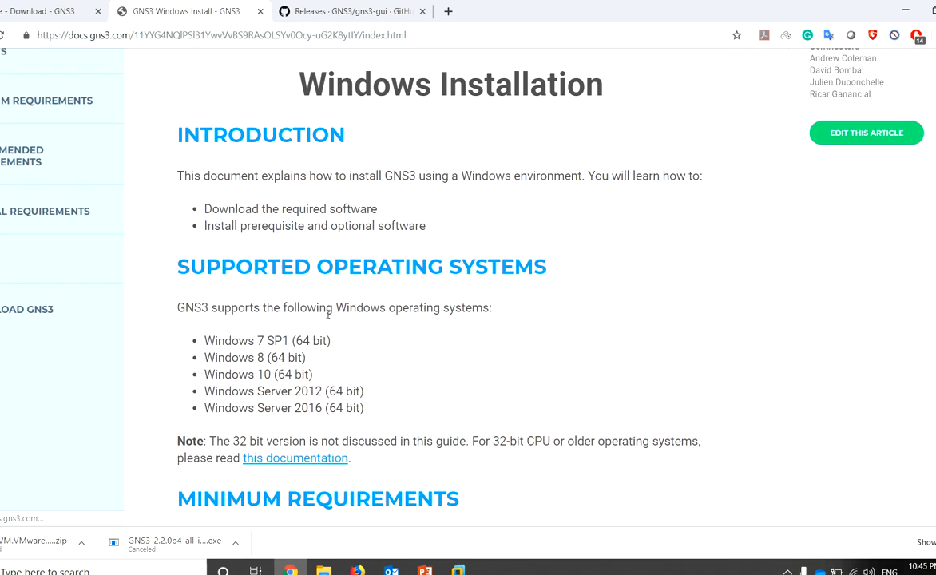
{"action": "scroll", "coordinate": [327, 316], "scroll_direction": "down", "scroll_amount": 2}
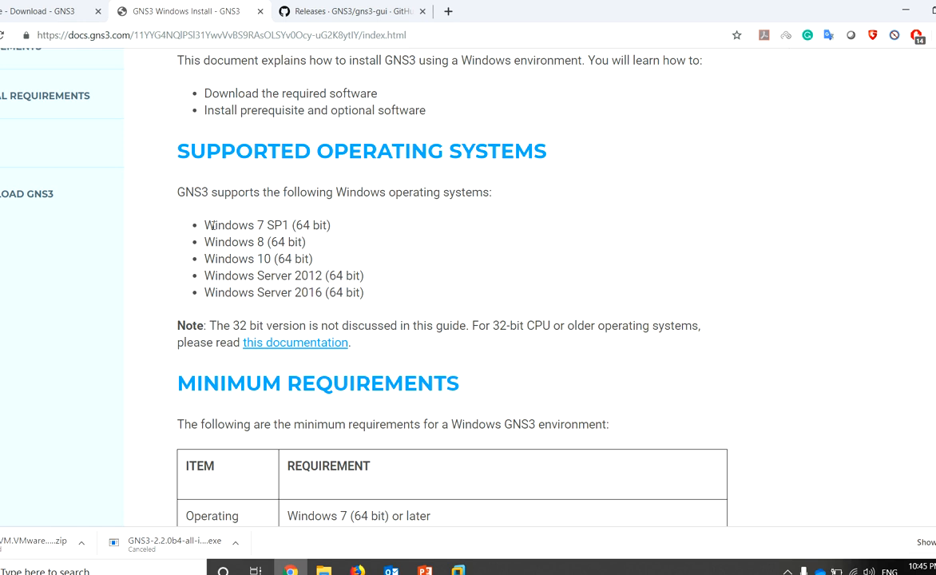
{"action": "left_click_drag", "start_coordinate": [206, 224], "coordinate": [323, 226]}
{"action": "scroll", "coordinate": [324, 227], "scroll_direction": "down", "scroll_amount": 1}
{"action": "scroll", "coordinate": [323, 229], "scroll_direction": "down", "scroll_amount": 2}
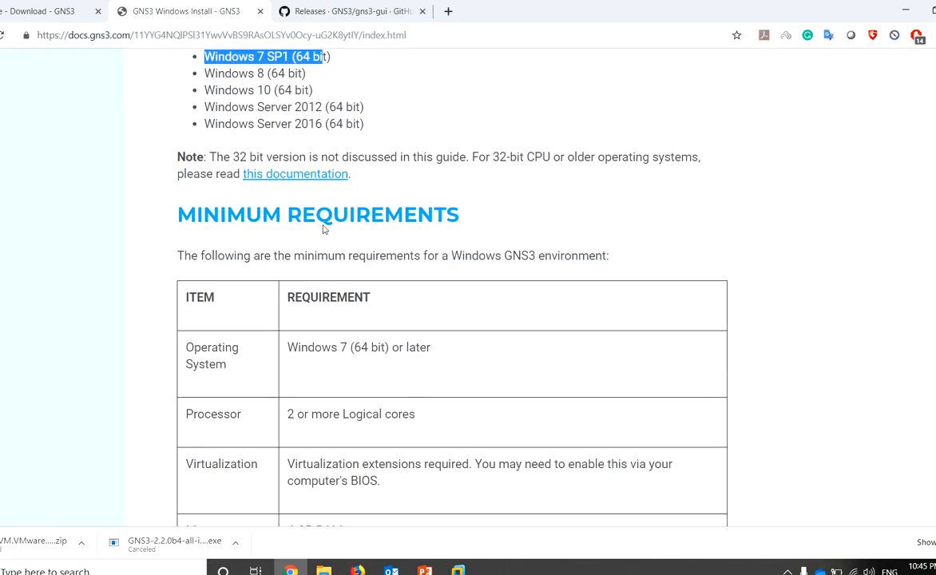
{"action": "scroll", "coordinate": [323, 229], "scroll_direction": "down", "scroll_amount": 2}
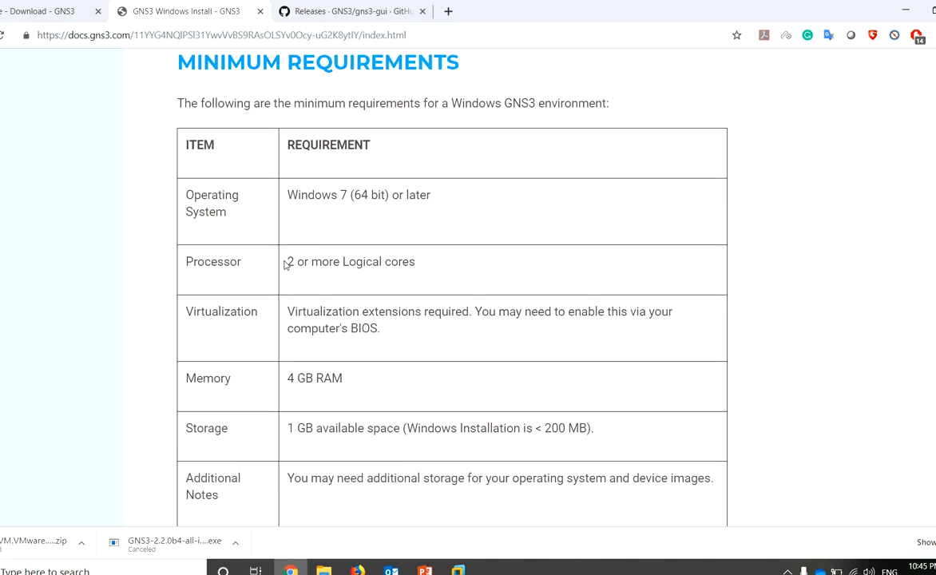
{"action": "scroll", "coordinate": [287, 256], "scroll_direction": "down", "scroll_amount": 5}
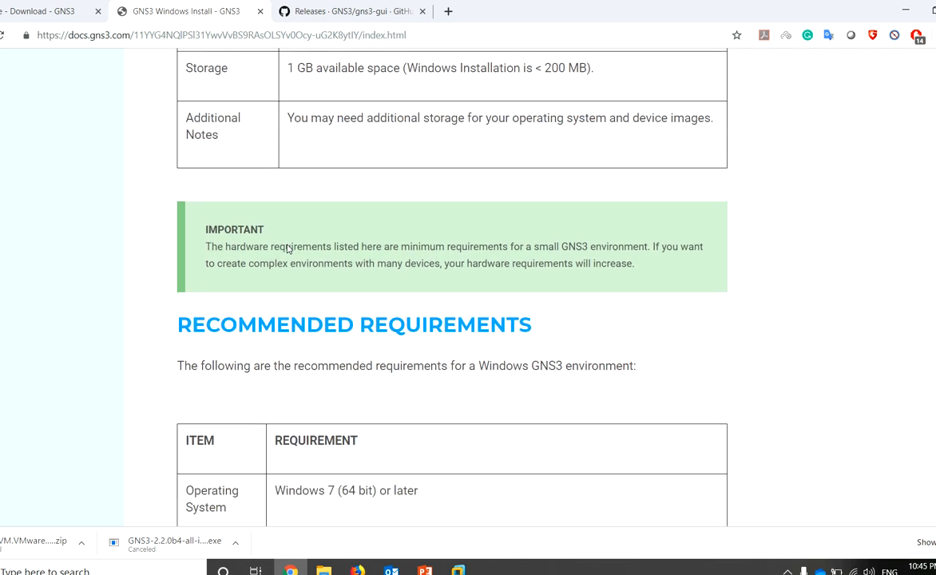
{"action": "scroll", "coordinate": [287, 249], "scroll_direction": "down", "scroll_amount": 1}
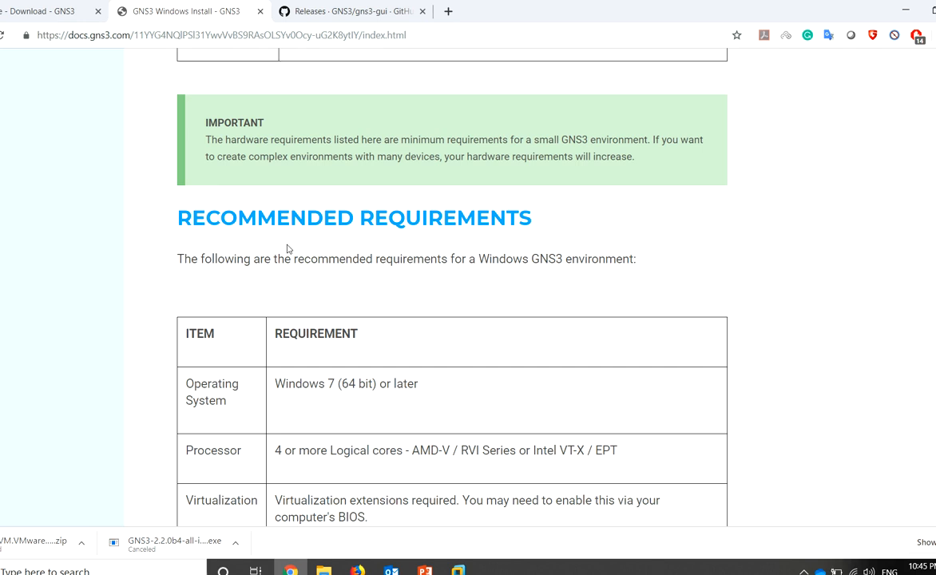
{"action": "scroll", "coordinate": [287, 249], "scroll_direction": "down", "scroll_amount": 2}
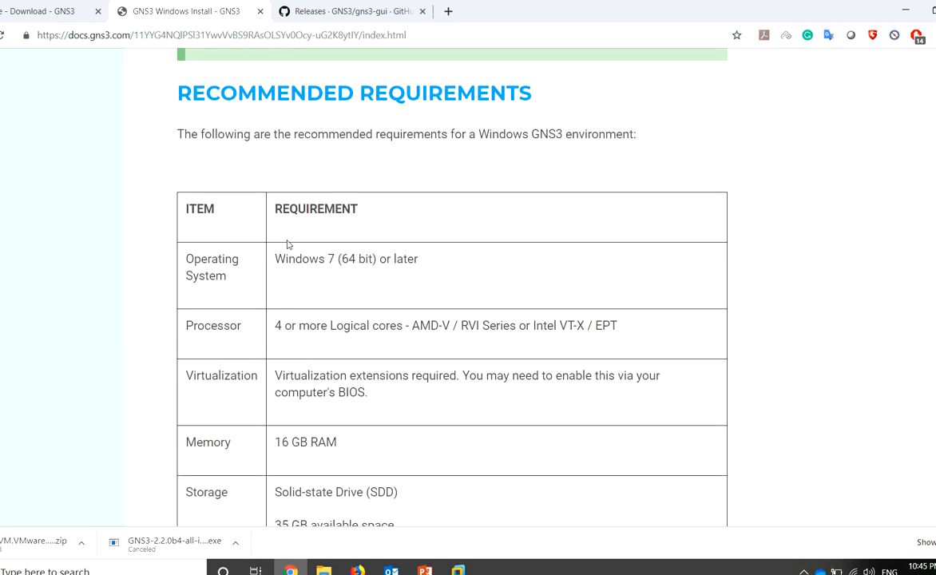
{"action": "left_click_drag", "start_coordinate": [277, 259], "coordinate": [374, 260]}
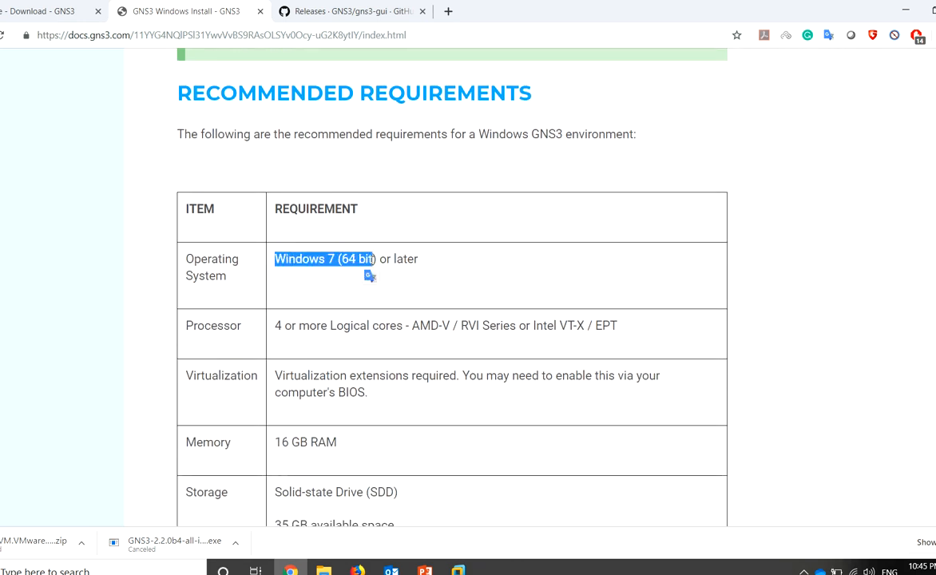
{"action": "scroll", "coordinate": [366, 264], "scroll_direction": "down", "scroll_amount": 2}
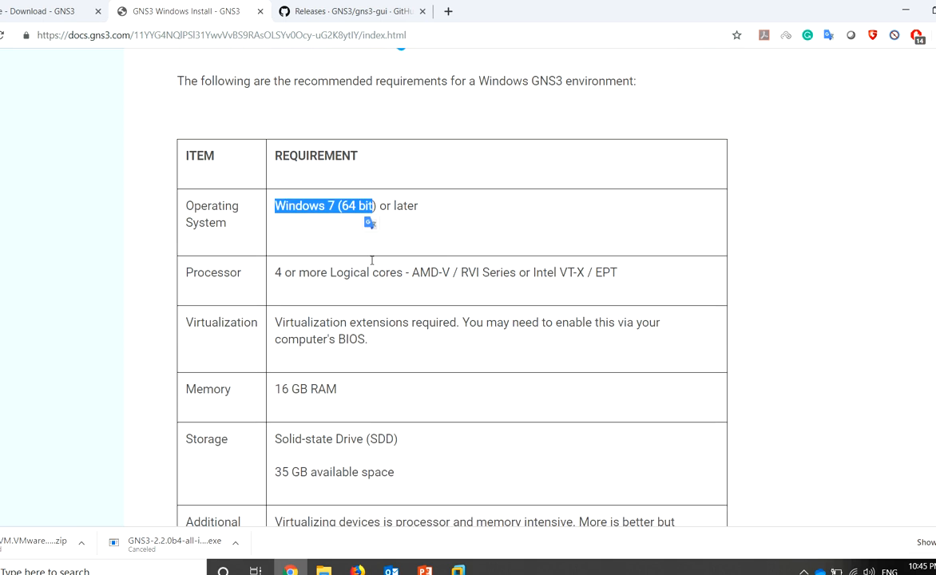
{"action": "left_click_drag", "start_coordinate": [276, 209], "coordinate": [313, 221]}
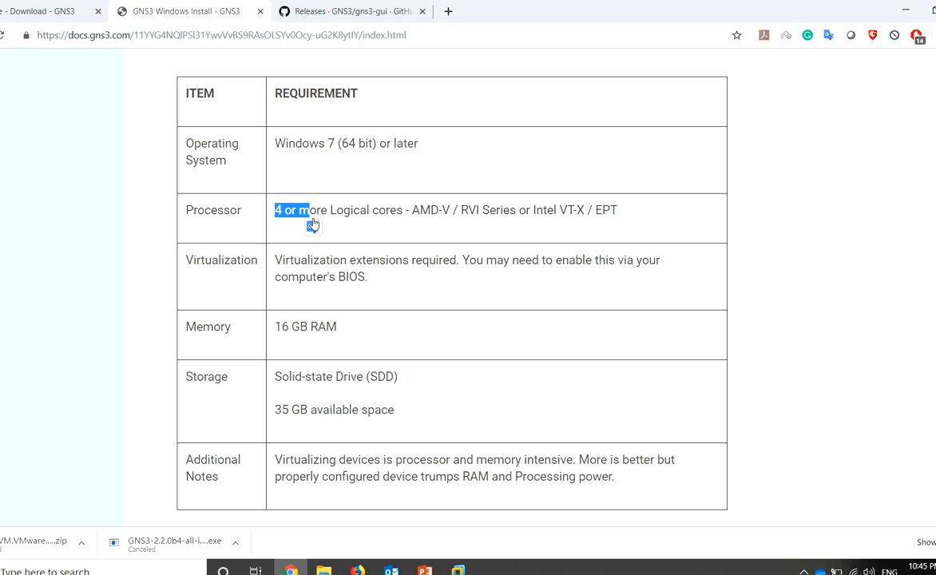
{"action": "double_click", "coordinate": [282, 330]}
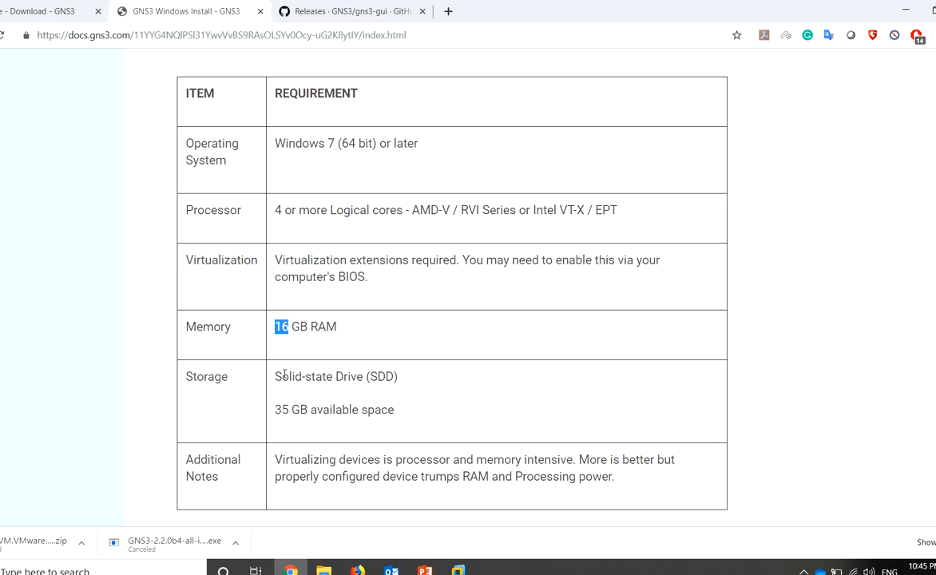
{"action": "scroll", "coordinate": [284, 374], "scroll_direction": "down", "scroll_amount": 2}
{"action": "scroll", "coordinate": [284, 374], "scroll_direction": "up", "scroll_amount": 2}
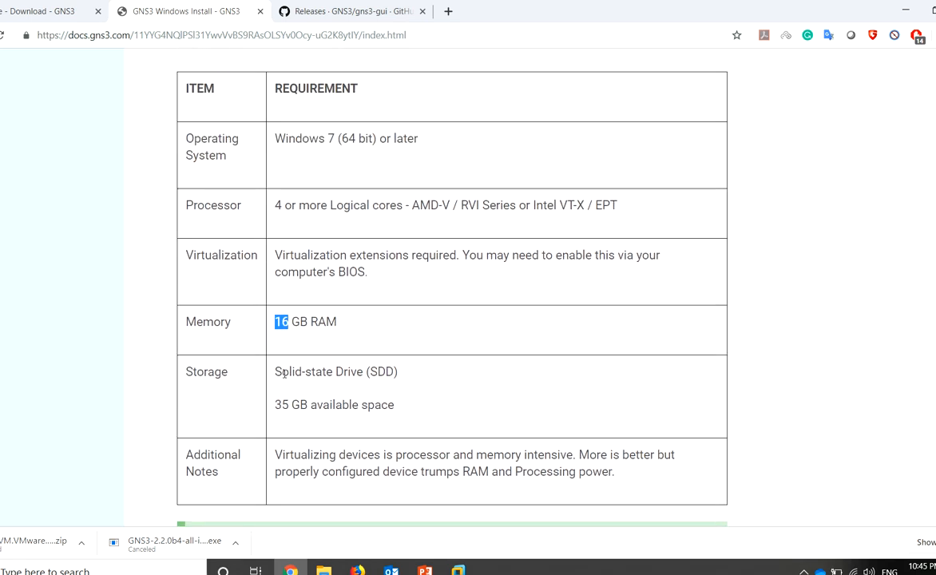
{"action": "left_click_drag", "start_coordinate": [338, 323], "coordinate": [281, 322]}
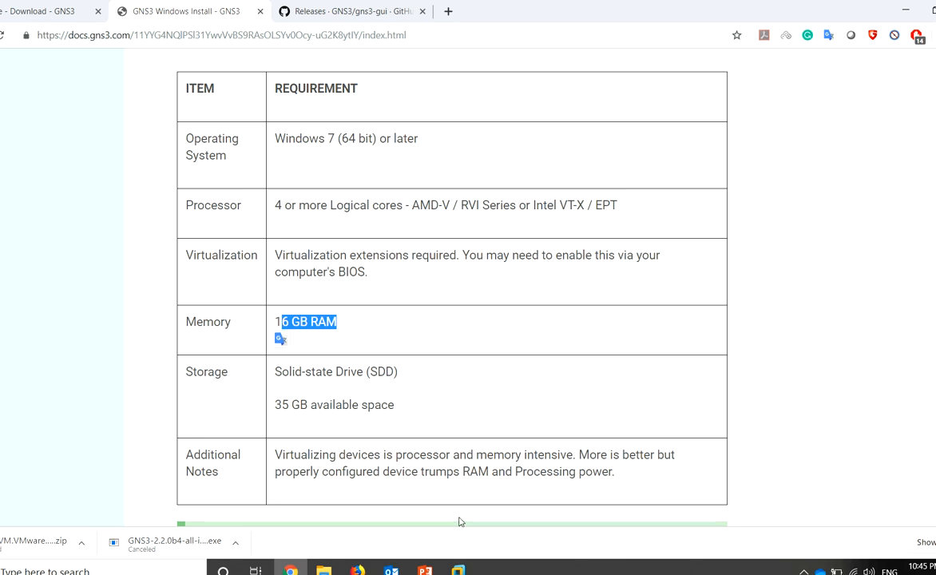
{"action": "left_click", "coordinate": [458, 570]}
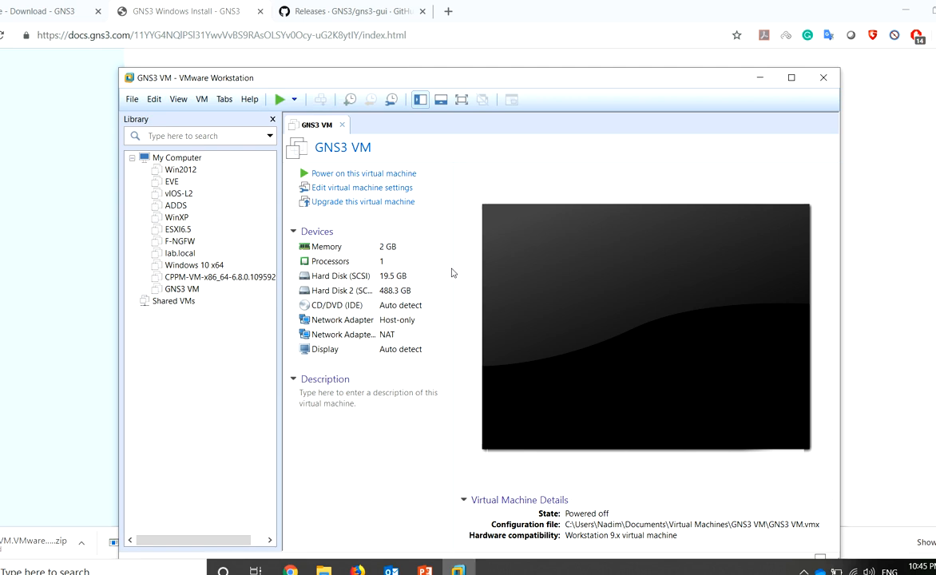
Give the GNS3 VM 18432 MB memory and 6 processor cores, and save
{"action": "left_click", "coordinate": [346, 190]}
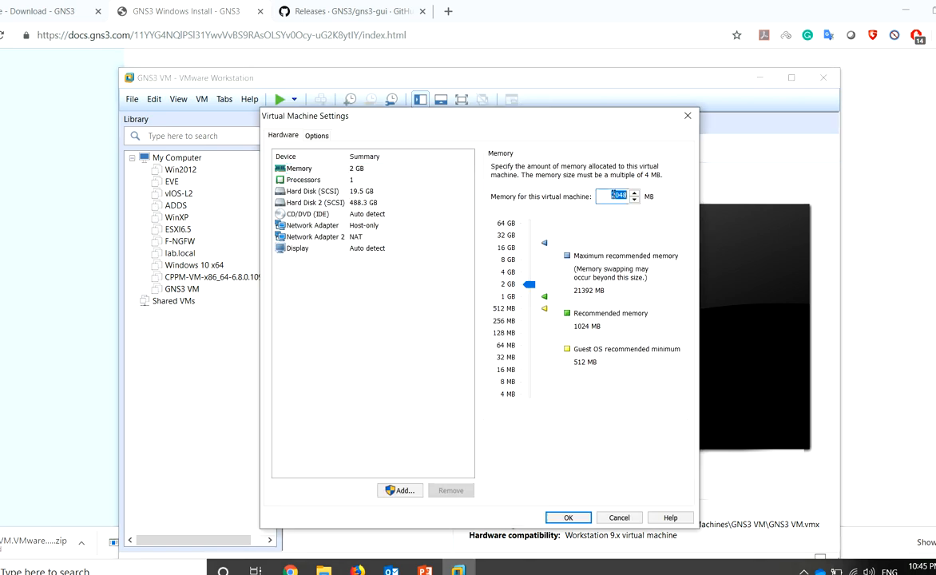
{"action": "type", "text": "18432"}
{"action": "left_click", "coordinate": [323, 179]}
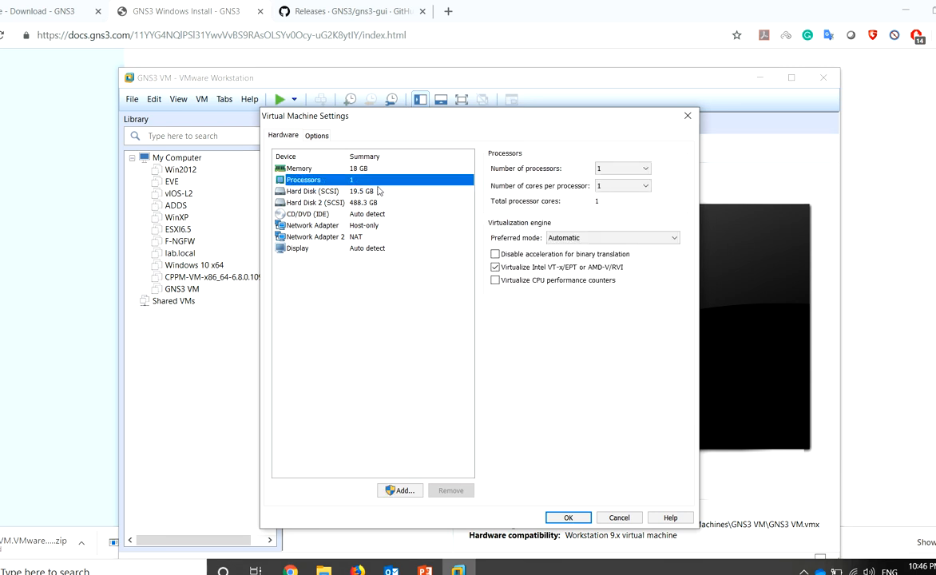
{"action": "left_click", "coordinate": [645, 188]}
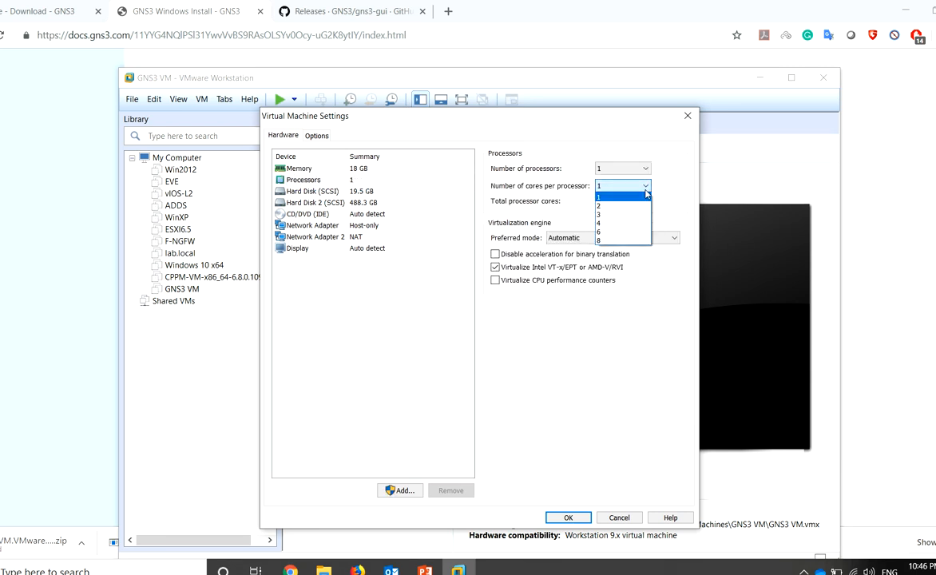
{"action": "left_click", "coordinate": [609, 233]}
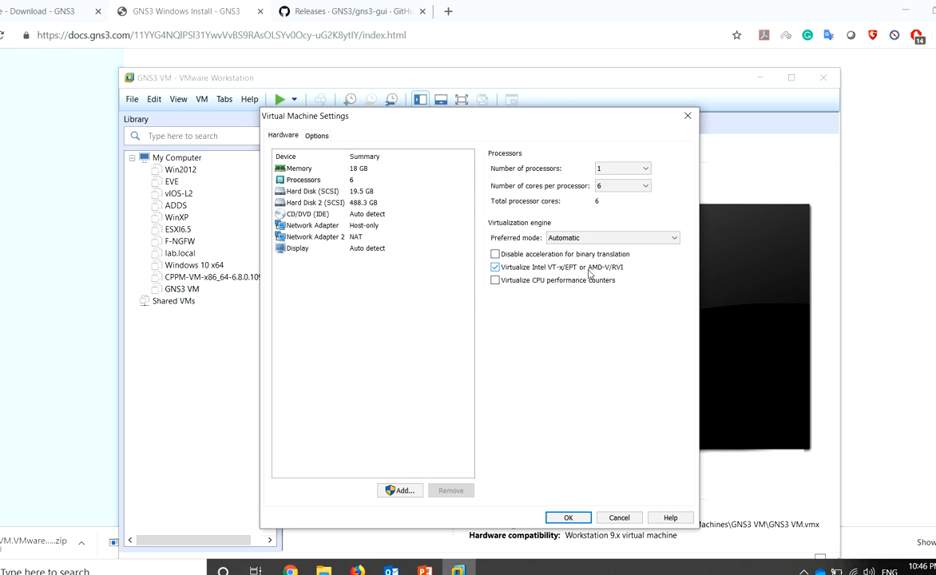
{"action": "left_click", "coordinate": [329, 225]}
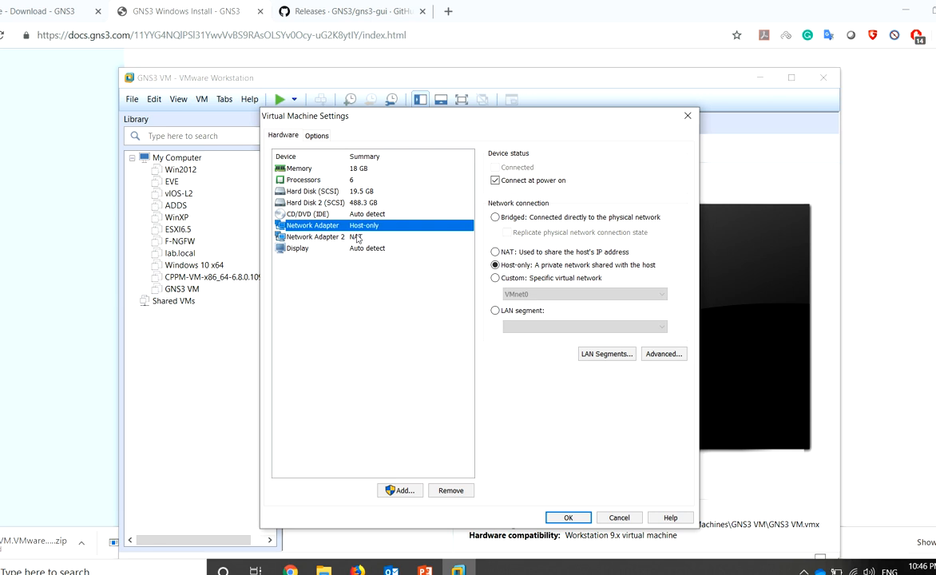
{"action": "left_click", "coordinate": [357, 238]}
{"action": "left_click", "coordinate": [388, 227]}
{"action": "left_click", "coordinate": [351, 236]}
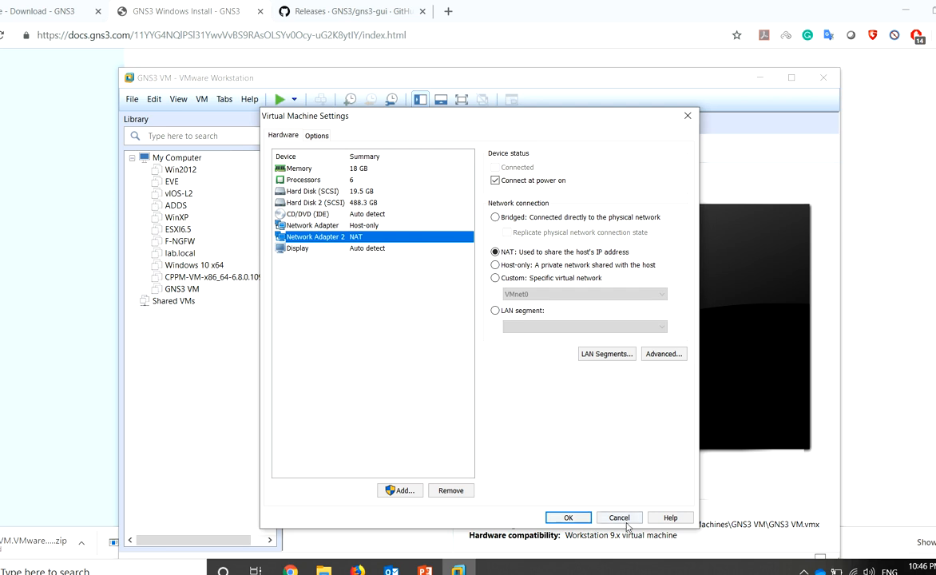
{"action": "left_click", "coordinate": [565, 518]}
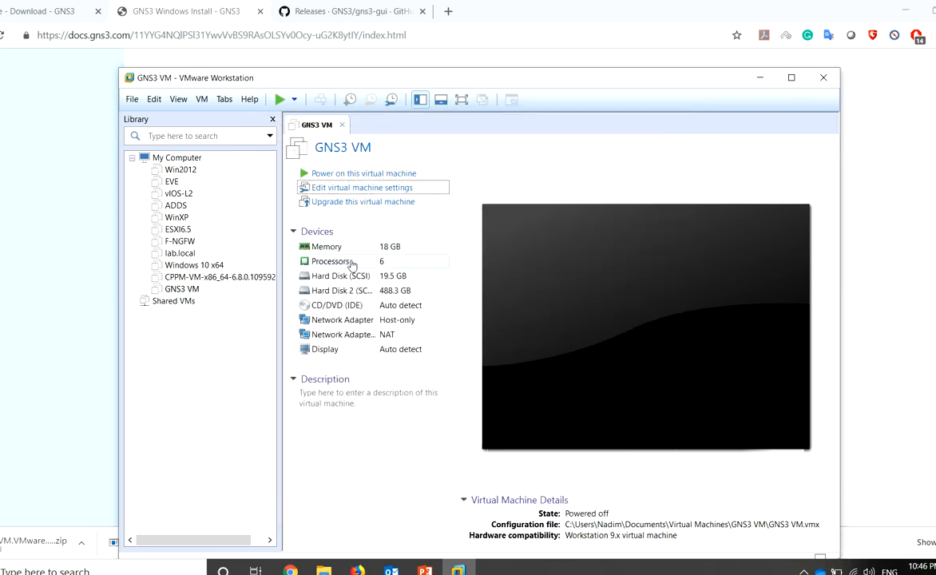
Attach the second network adapter to custom VMnet8 and the first to VMnet1, then save
{"action": "left_click", "coordinate": [349, 188]}
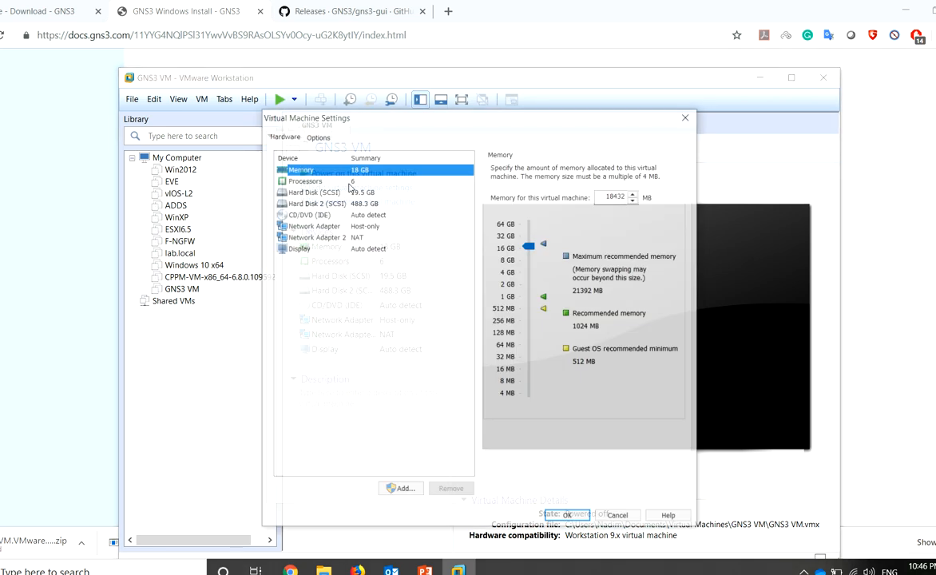
{"action": "left_click", "coordinate": [316, 237]}
{"action": "left_click", "coordinate": [539, 281]}
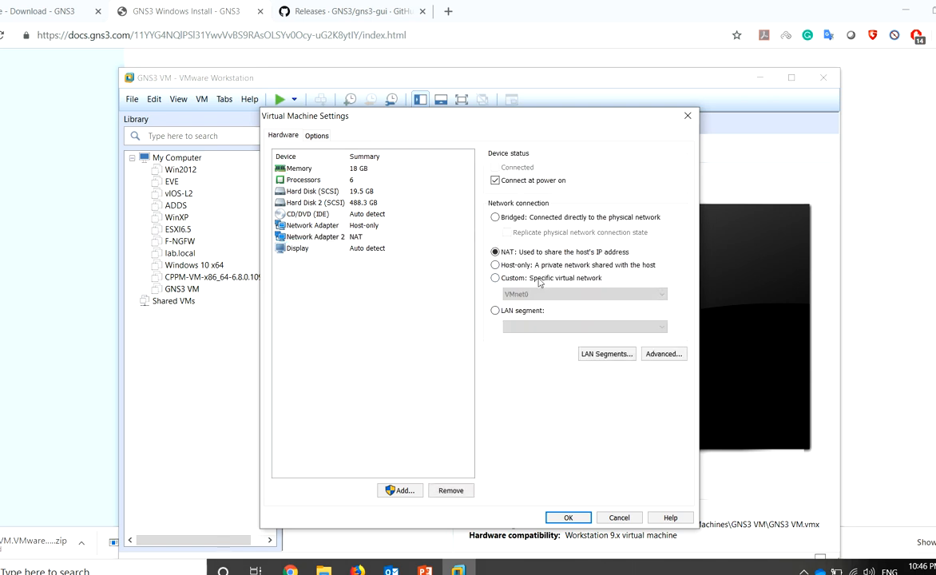
{"action": "left_click", "coordinate": [583, 294]}
{"action": "left_click", "coordinate": [559, 345]}
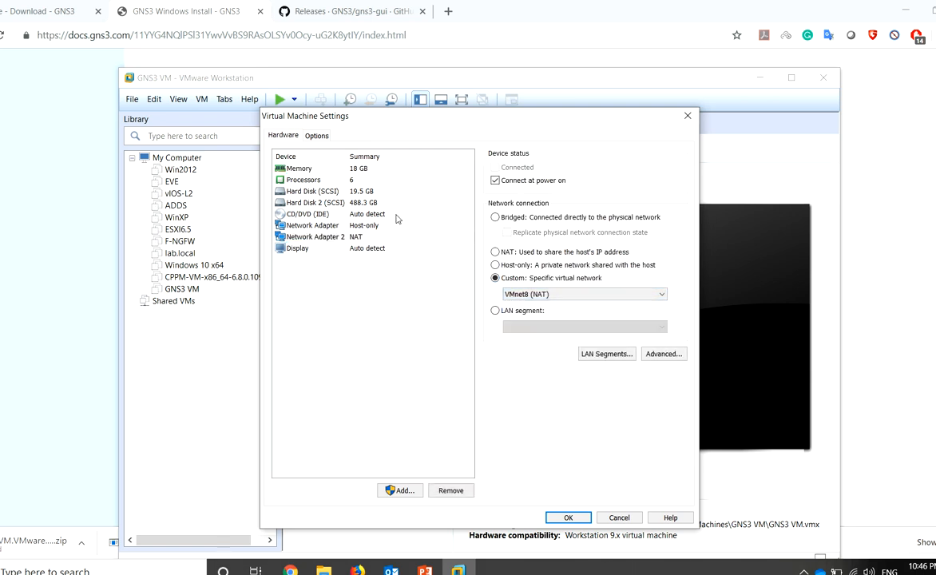
{"action": "left_click", "coordinate": [431, 225]}
{"action": "left_click", "coordinate": [524, 278]}
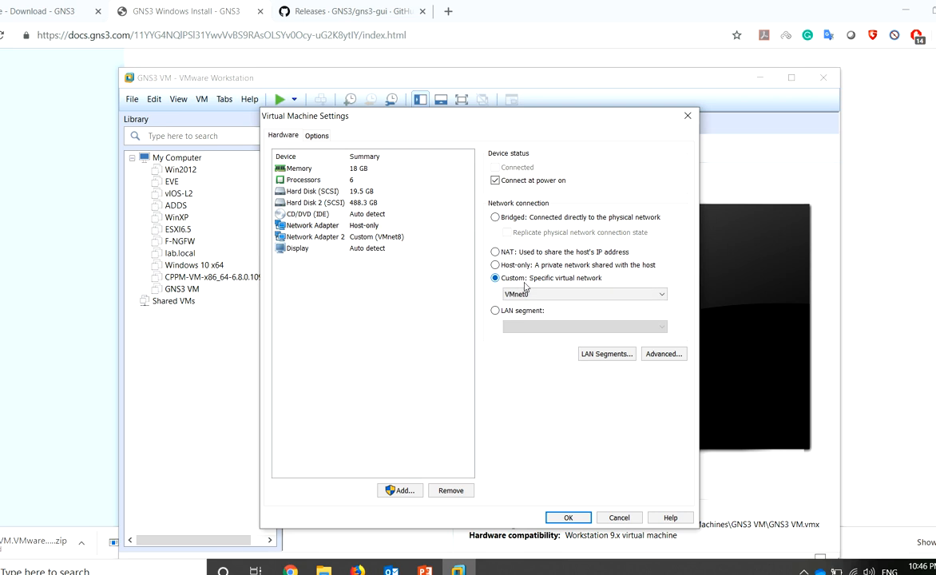
{"action": "left_click", "coordinate": [526, 265]}
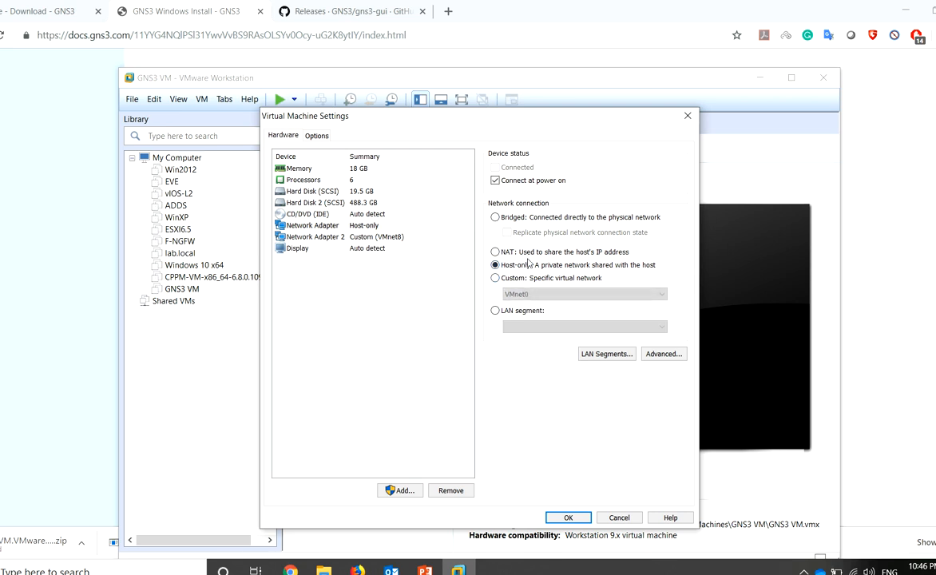
{"action": "left_click", "coordinate": [511, 277]}
{"action": "left_click", "coordinate": [559, 294]}
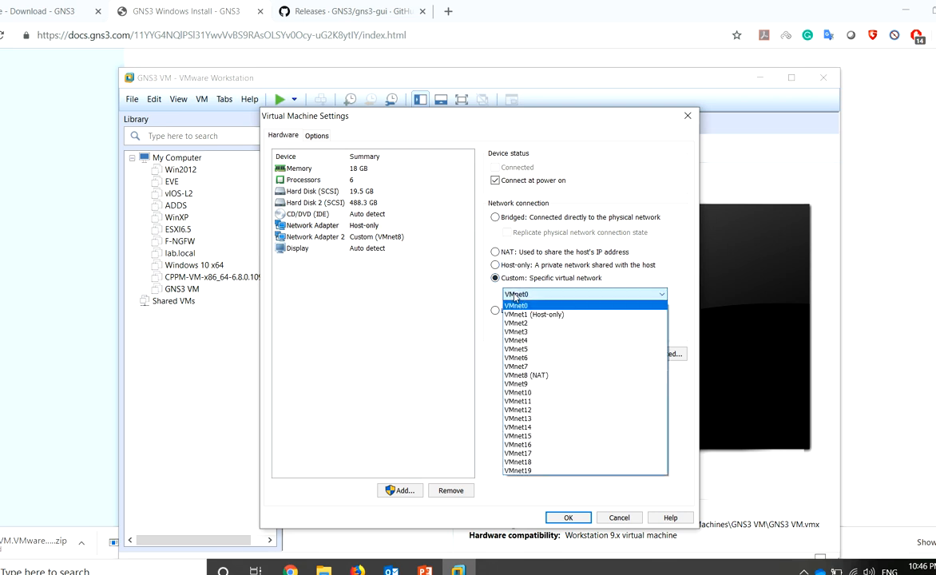
{"action": "left_click", "coordinate": [527, 308]}
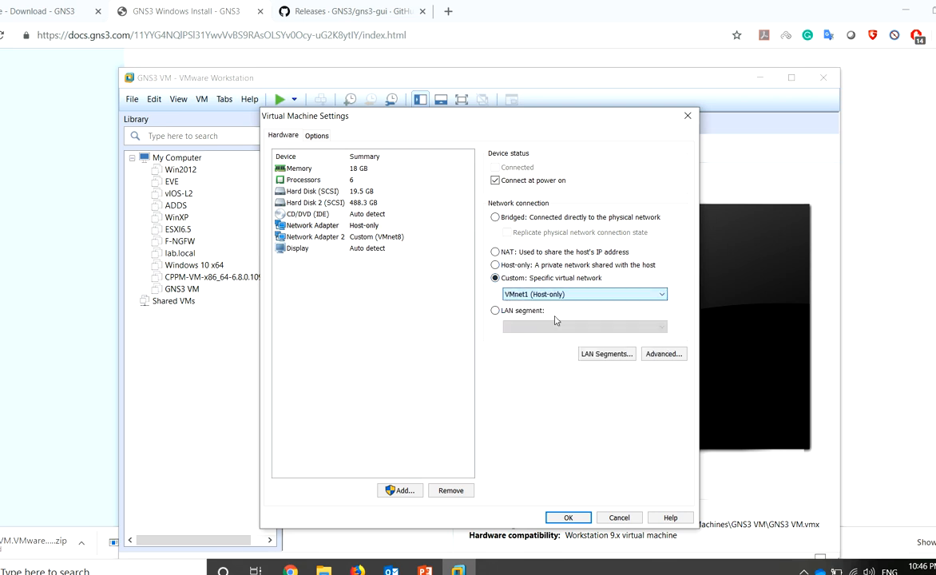
{"action": "left_click", "coordinate": [568, 518]}
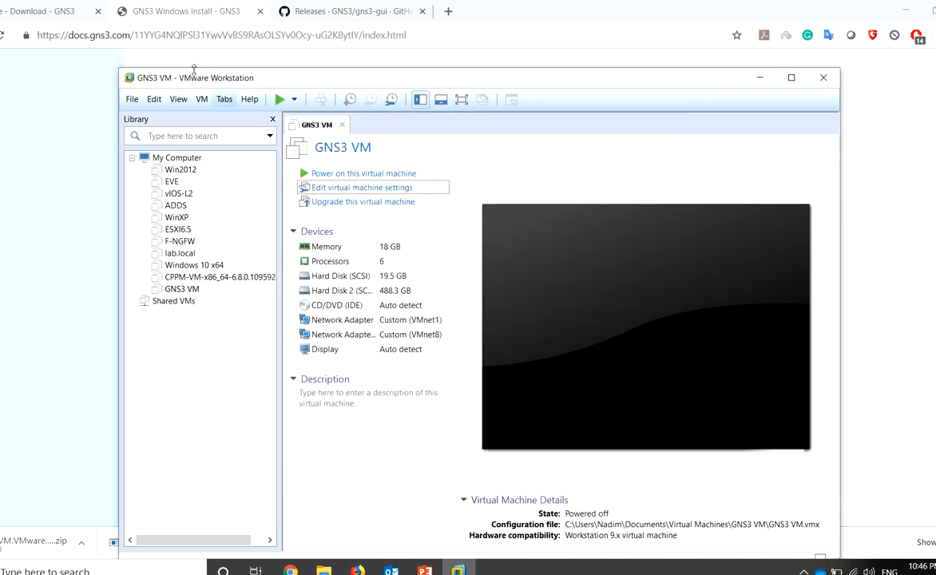
{"action": "left_click", "coordinate": [178, 99]}
{"action": "mouse_move", "coordinate": [157, 100]}
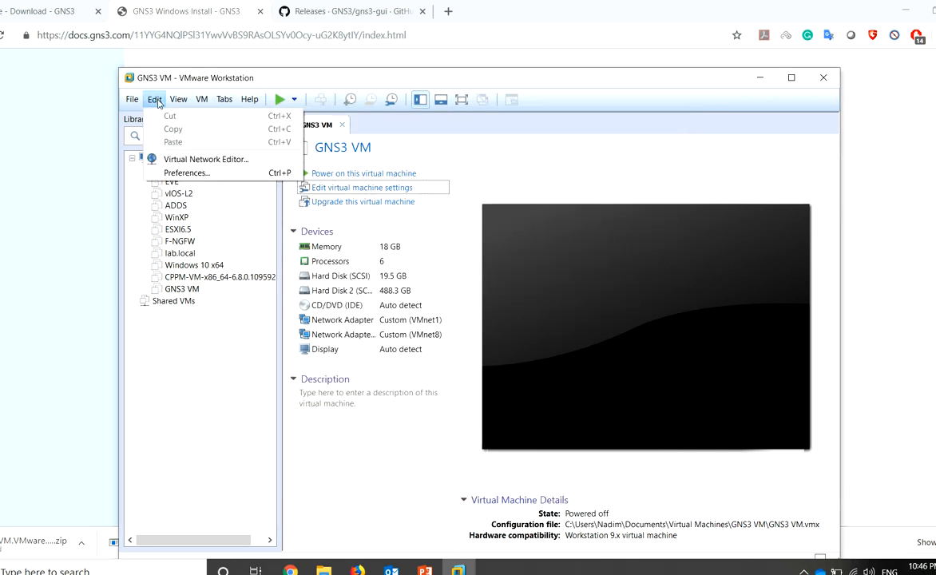
{"action": "left_click", "coordinate": [163, 159]}
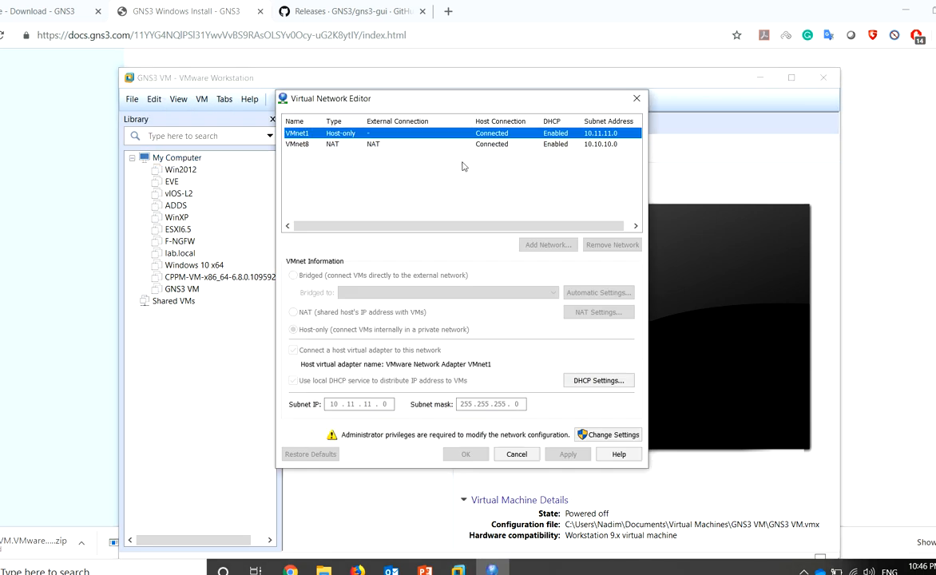
{"action": "left_click", "coordinate": [607, 434]}
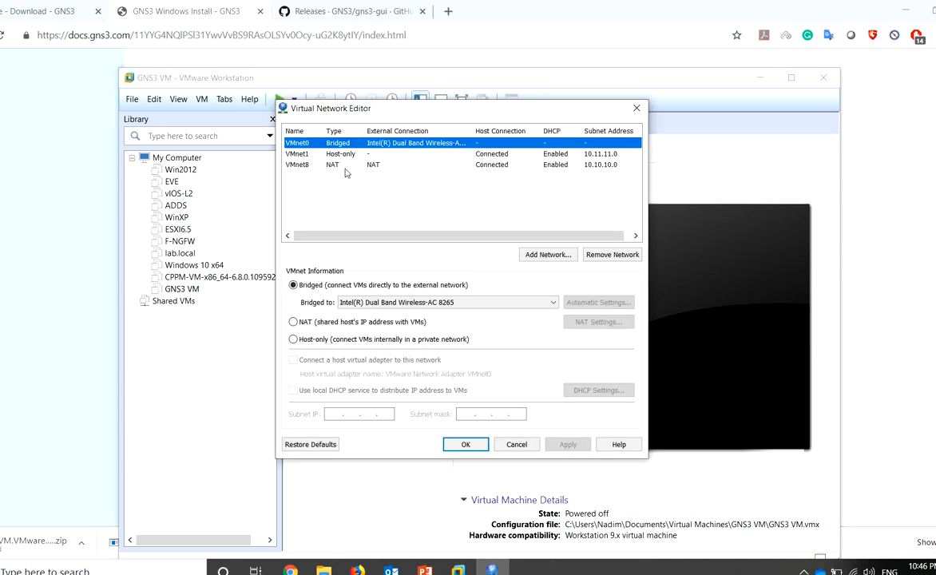
{"action": "left_click", "coordinate": [320, 164]}
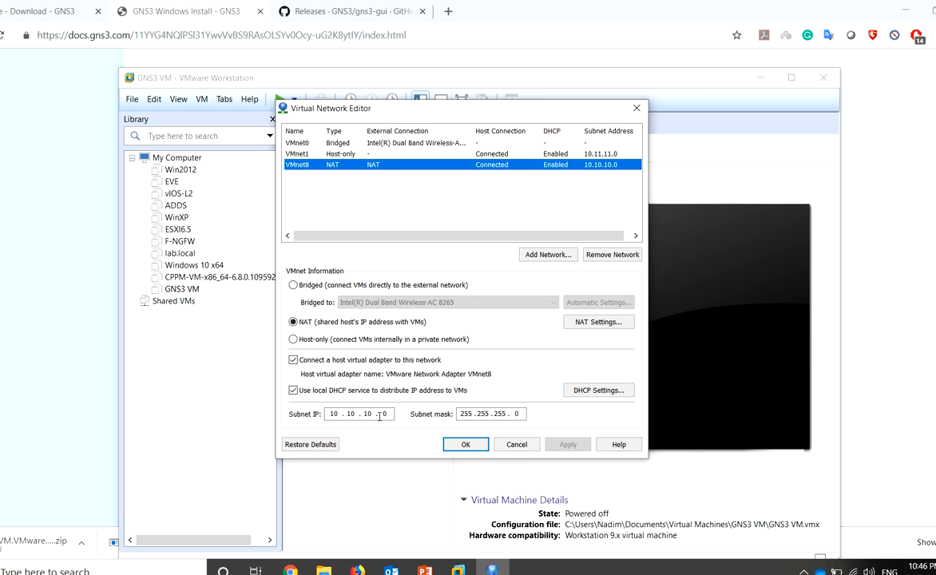
{"action": "left_click", "coordinate": [332, 144]}
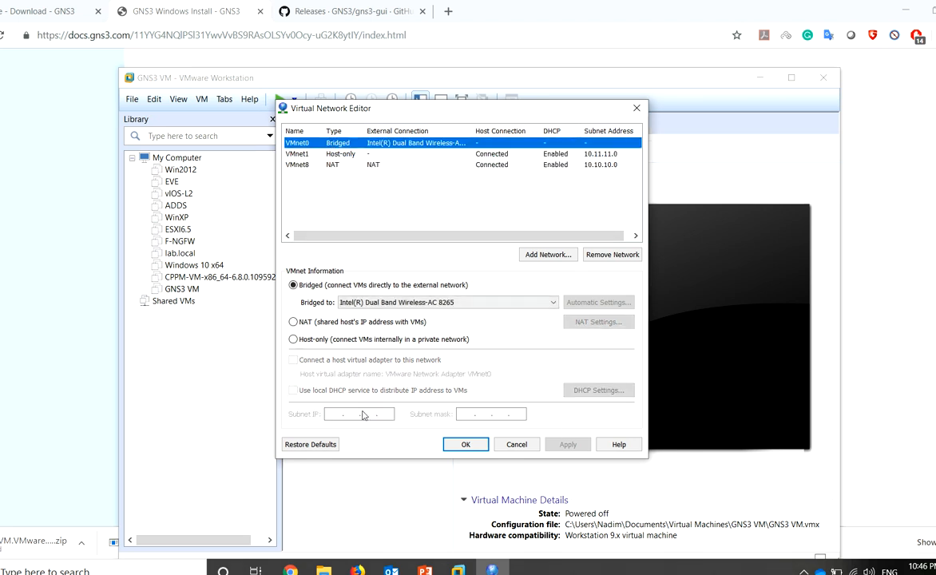
{"action": "left_click", "coordinate": [332, 153]}
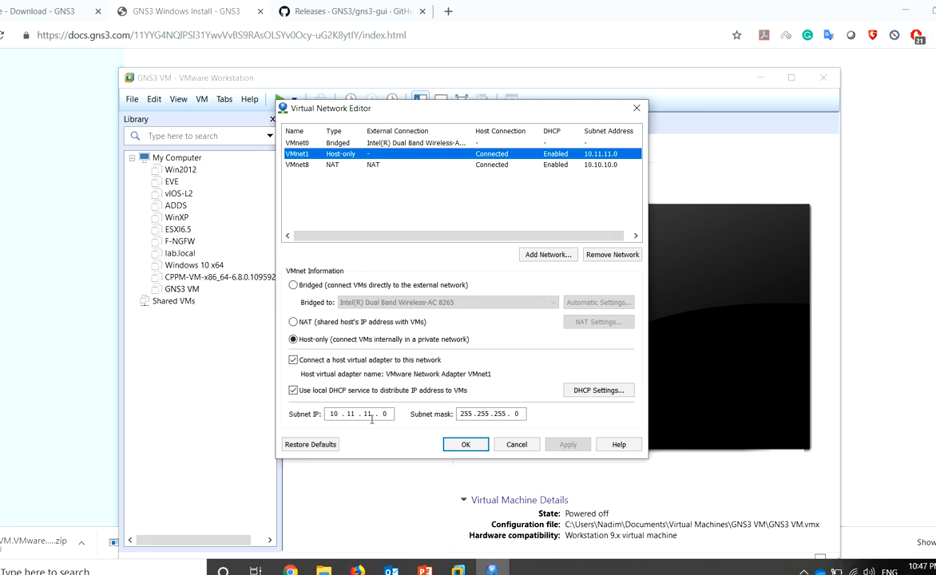
{"action": "left_click", "coordinate": [516, 445]}
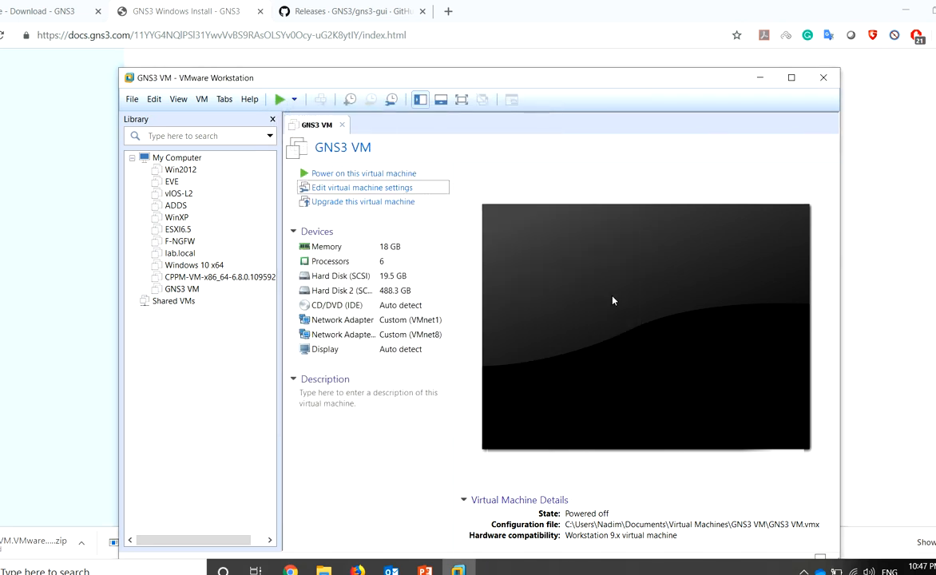
Power on the GNS3 VM and launch the GNS3 app from a Start search for 'gns'
{"action": "left_click", "coordinate": [334, 175]}
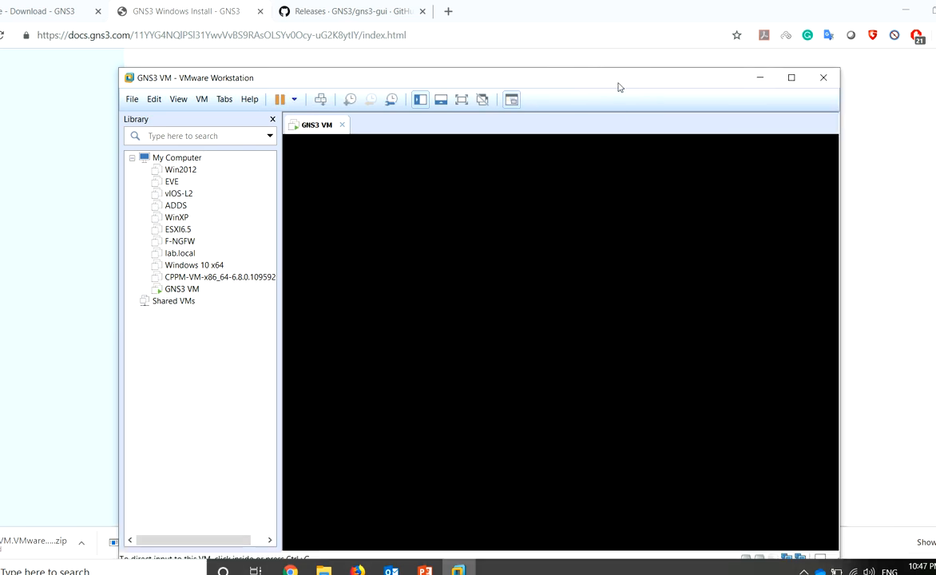
{"action": "left_click_drag", "start_coordinate": [661, 86], "coordinate": [623, 78]}
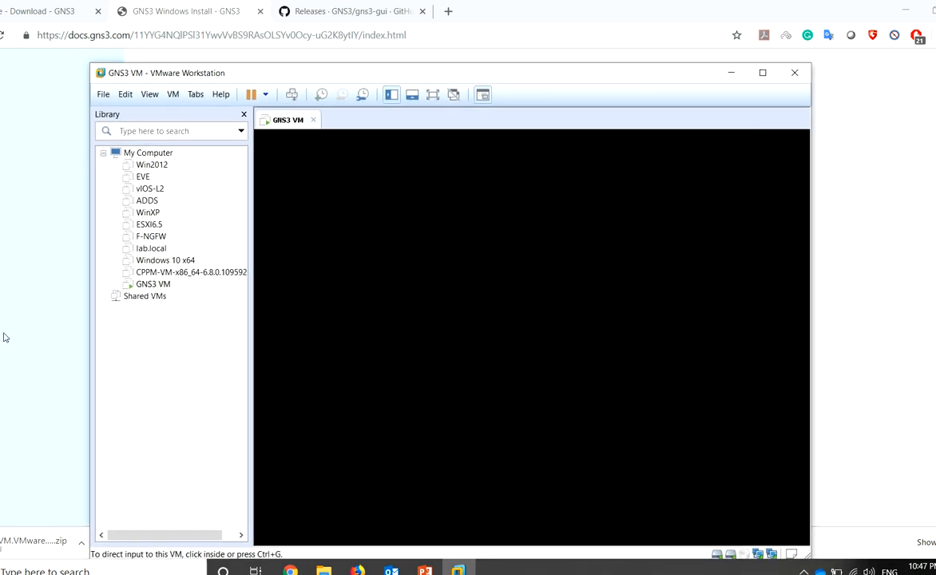
{"action": "left_click", "coordinate": [1, 570]}
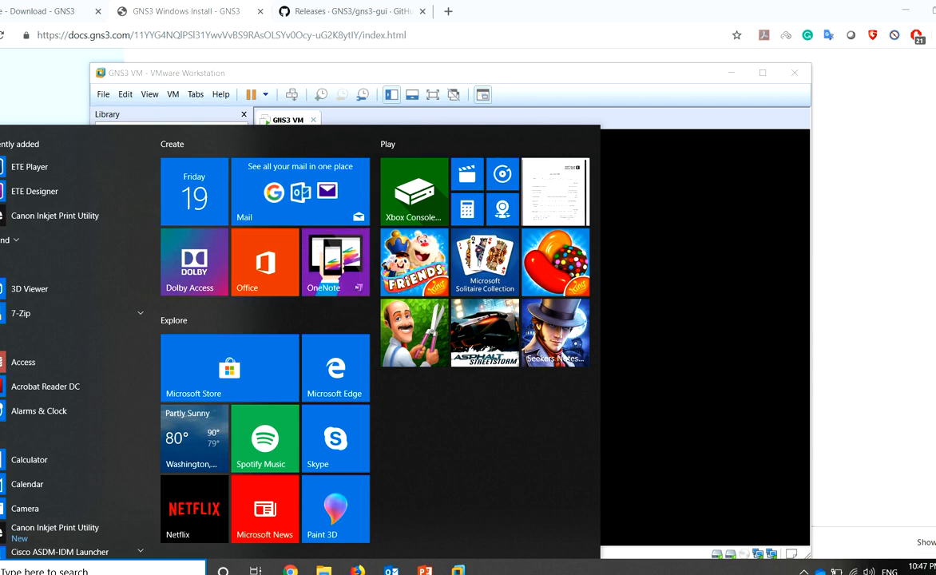
{"action": "type", "text": "gns"}
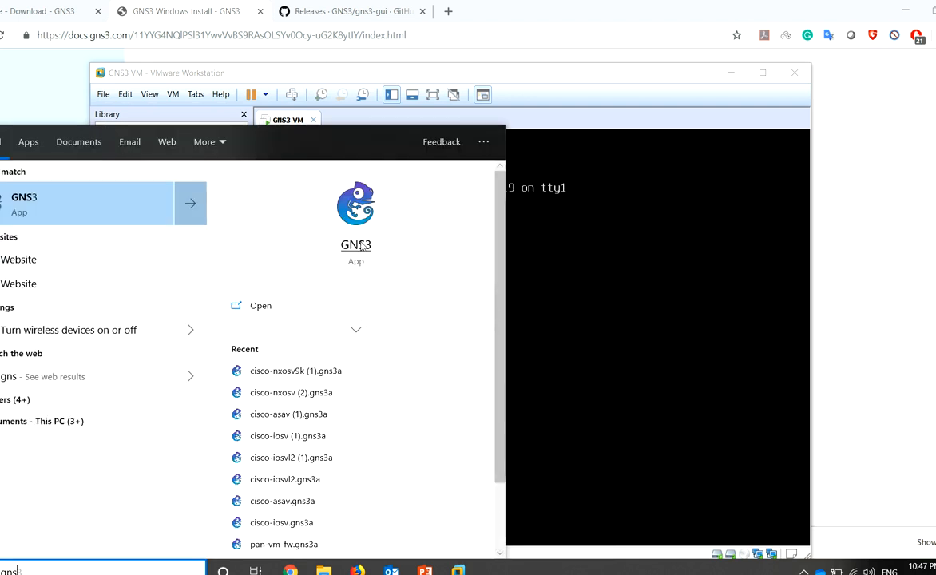
{"action": "left_click", "coordinate": [356, 245]}
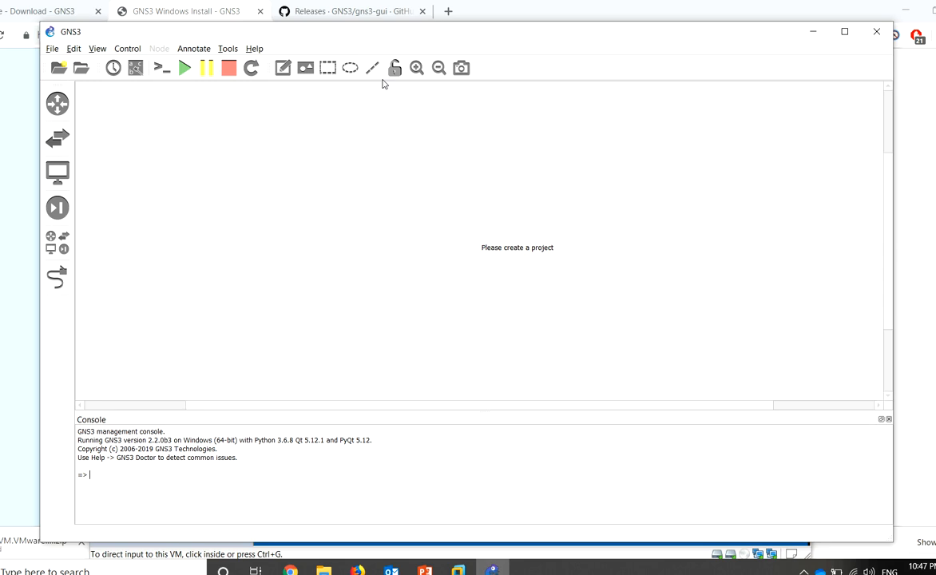
{"action": "key", "text": "alt+Tab"}
Choose Information in the GNS3 VM console menu to show server 2.2.0b3 at 10.11.11.128
{"action": "left_click_drag", "start_coordinate": [505, 73], "coordinate": [528, 63]}
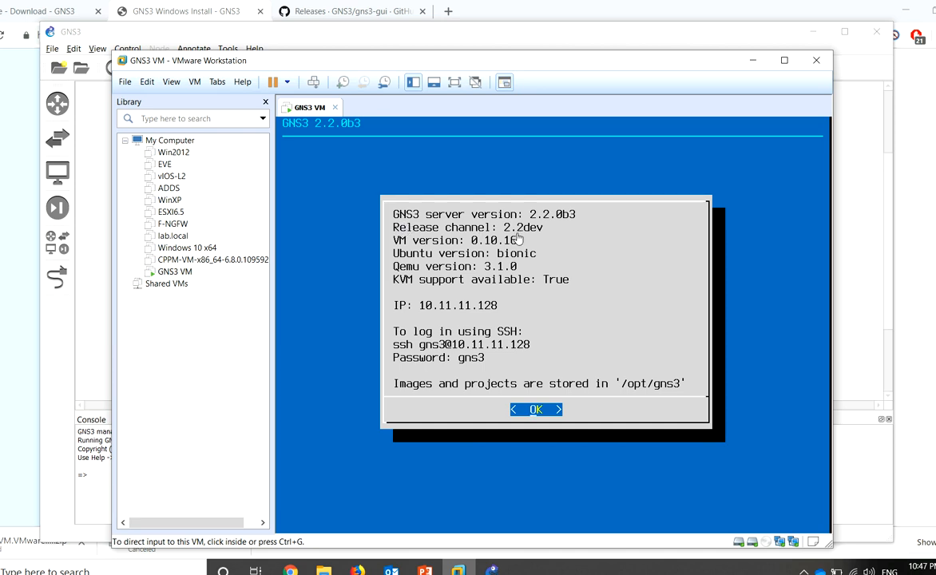
{"action": "left_click", "coordinate": [523, 344]}
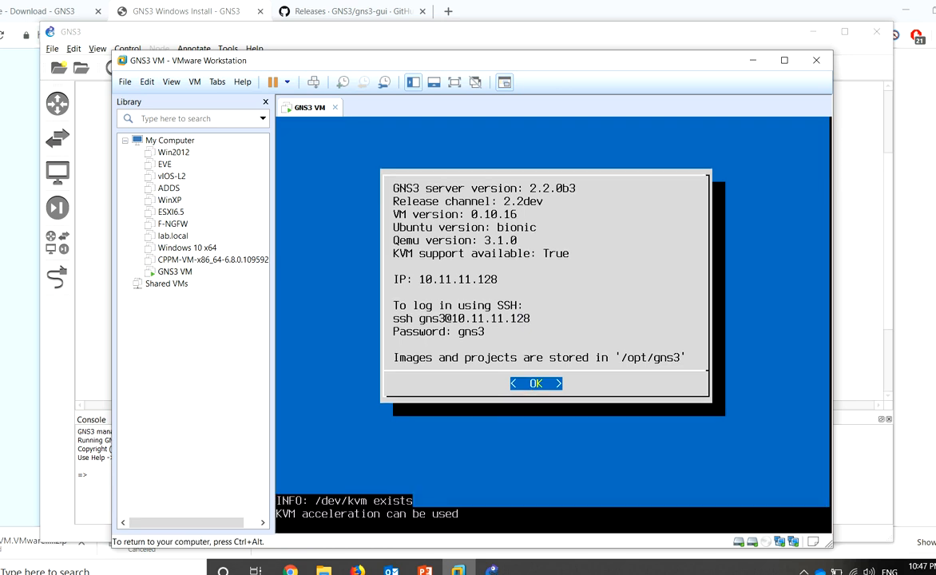
{"action": "key", "text": "Return"}
{"action": "key", "text": "Down"}
{"action": "key", "text": "Down"}
{"action": "key", "text": "Down"}
{"action": "key", "text": "Down"}
{"action": "key", "text": "Down"}
{"action": "key", "text": "Down"}
{"action": "key", "text": "Down"}
{"action": "key", "text": "Down"}
{"action": "key", "text": "Down"}
{"action": "key", "text": "Down"}
{"action": "key", "text": "Down"}
{"action": "key", "text": "Down"}
{"action": "key", "text": "Down"}
{"action": "key", "text": "Down"}
{"action": "key", "text": "Down"}
{"action": "key", "text": "Down"}
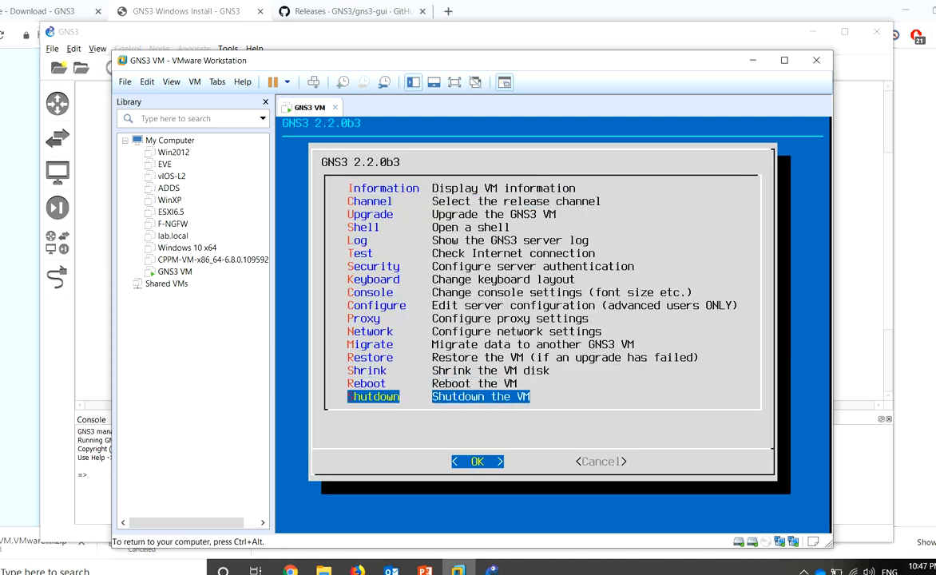
{"action": "key", "text": "Up"}
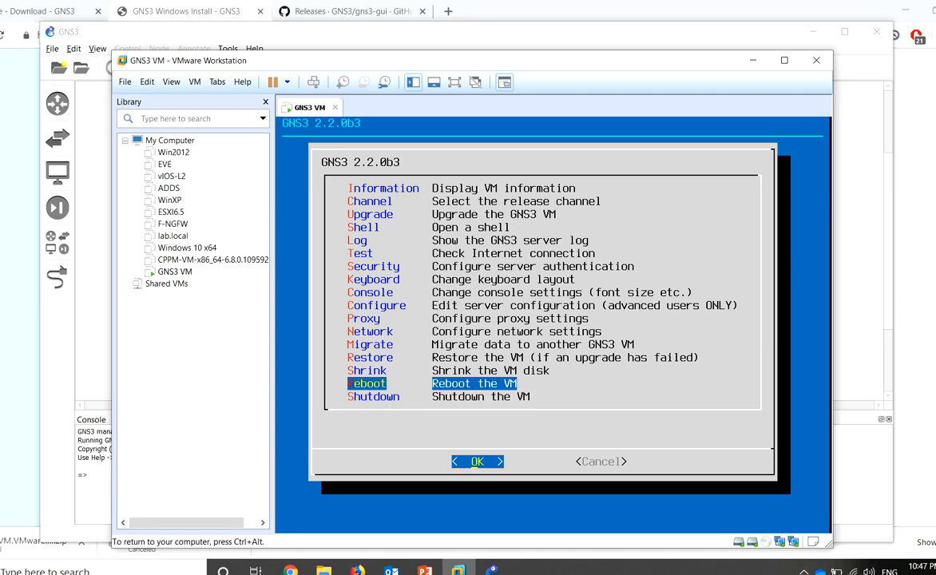
{"action": "key", "text": "Down"}
{"action": "key", "text": "Up"}
{"action": "key", "text": "Up"}
{"action": "key", "text": "Up"}
{"action": "key", "text": "Up"}
{"action": "key", "text": "Up"}
{"action": "key", "text": "Up"}
{"action": "key", "text": "Up"}
{"action": "key", "text": "Up"}
{"action": "key", "text": "Up"}
{"action": "key", "text": "Up"}
{"action": "key", "text": "Up"}
{"action": "key", "text": "Up"}
{"action": "key", "text": "Up"}
{"action": "key", "text": "Up"}
{"action": "key", "text": "Up"}
{"action": "key", "text": "Up"}
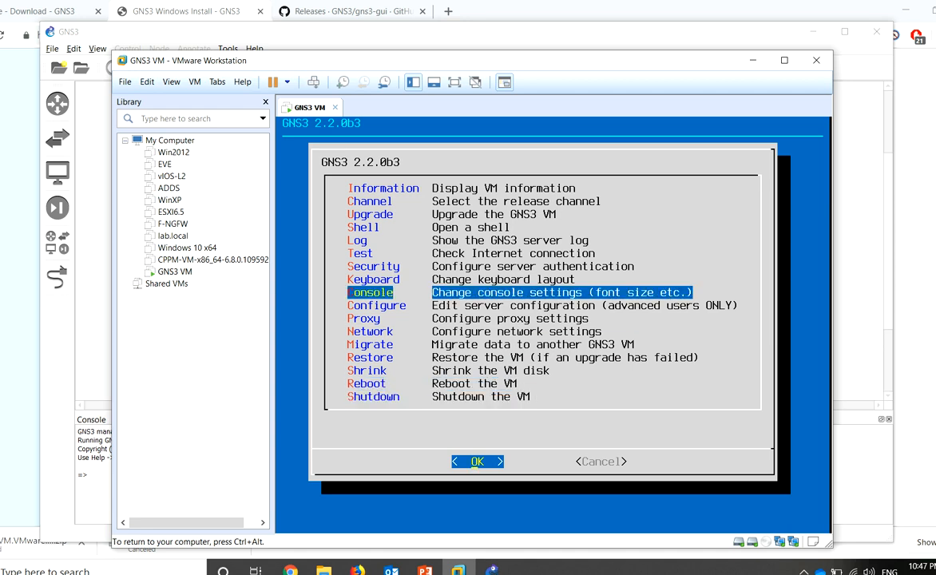
{"action": "key", "text": "Return"}
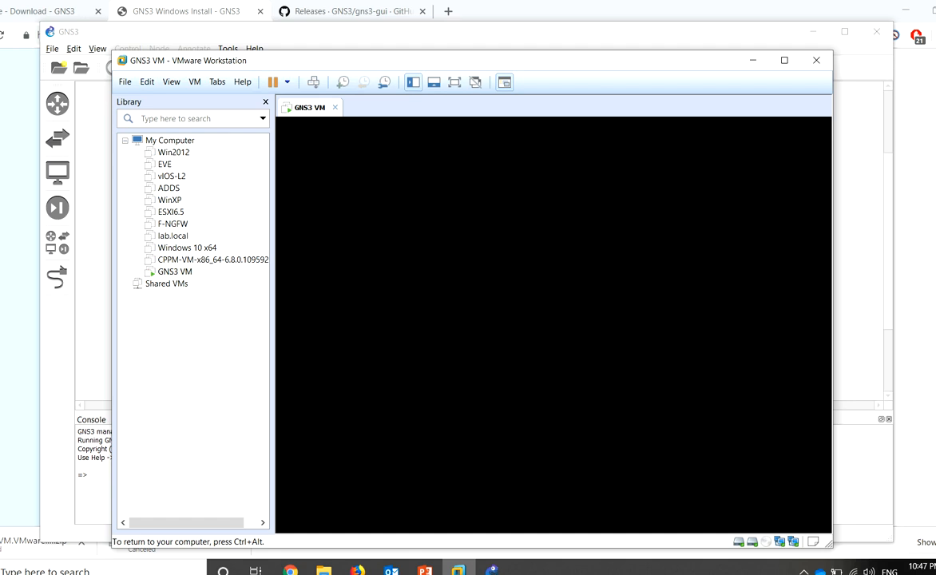
Release input from the VM and bring the GNS3 window back in front
{"action": "key", "text": "ctrl+alt"}
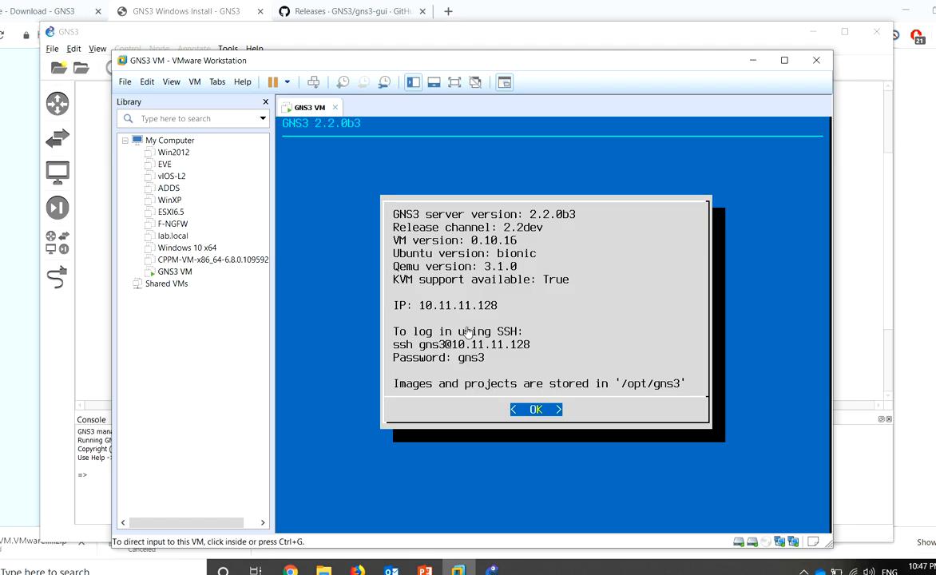
{"action": "left_click_drag", "start_coordinate": [356, 69], "coordinate": [380, 83]}
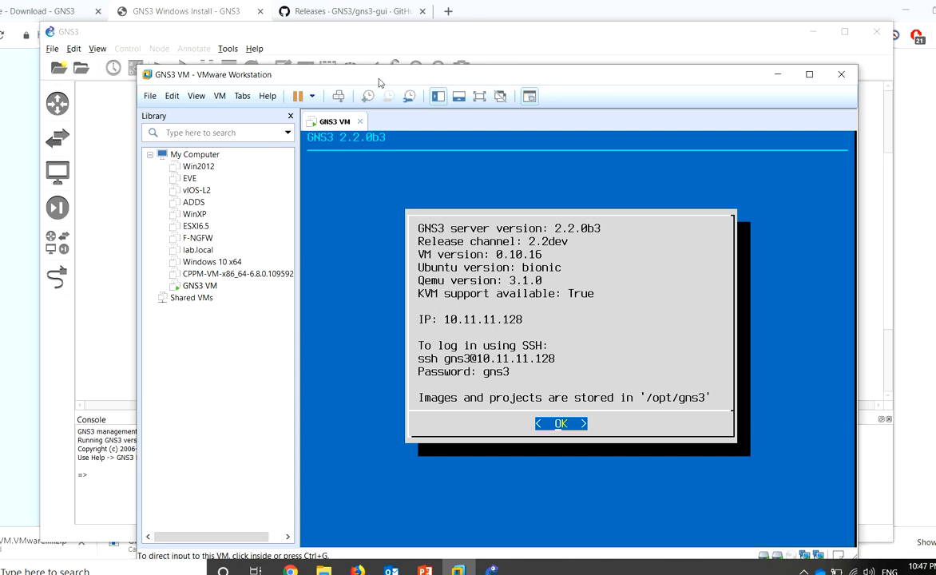
{"action": "mouse_move", "coordinate": [380, 82]}
{"action": "left_mouse_down"}
{"action": "mouse_move", "coordinate": [415, 168]}
{"action": "mouse_move", "coordinate": [371, 88]}
{"action": "mouse_move", "coordinate": [380, 84]}
{"action": "left_mouse_up"}
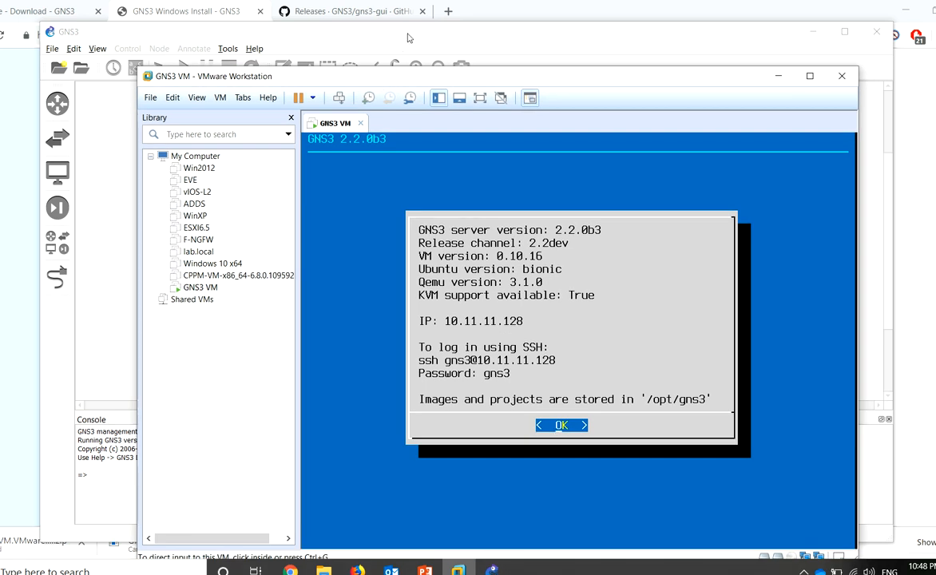
{"action": "left_click", "coordinate": [408, 36]}
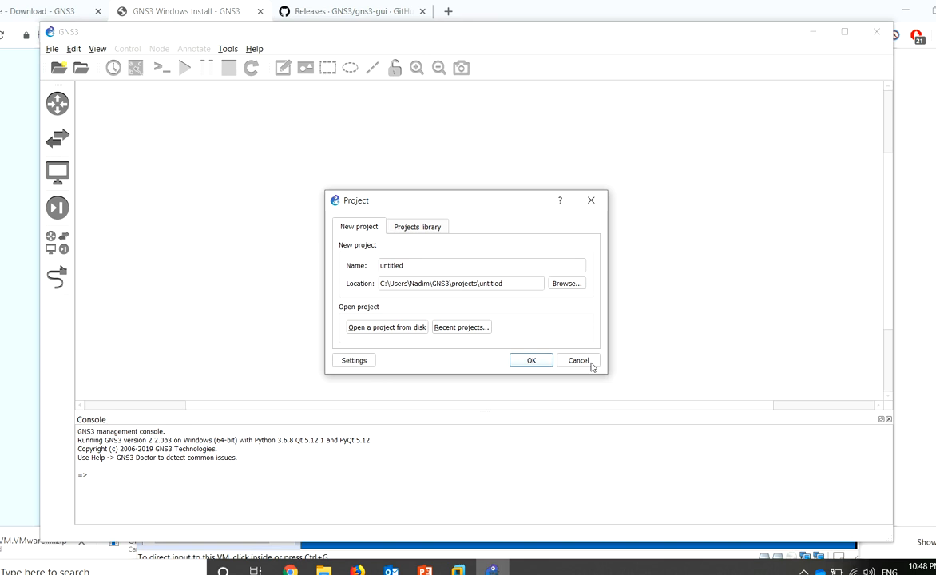
Dismiss the new project prompt and go to the GNS3 VM page of Preferences
{"action": "left_click", "coordinate": [590, 364]}
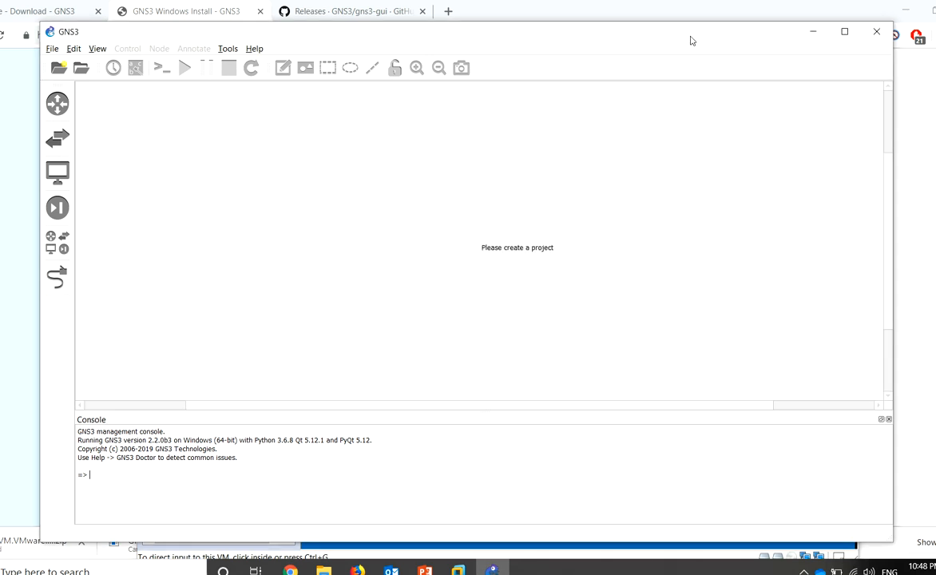
{"action": "left_click", "coordinate": [89, 48]}
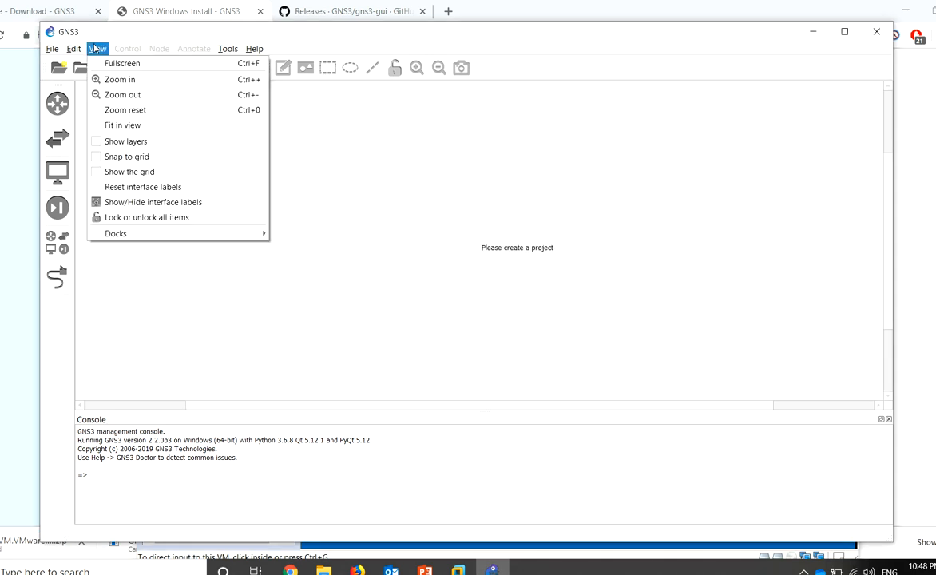
{"action": "mouse_move", "coordinate": [65, 51]}
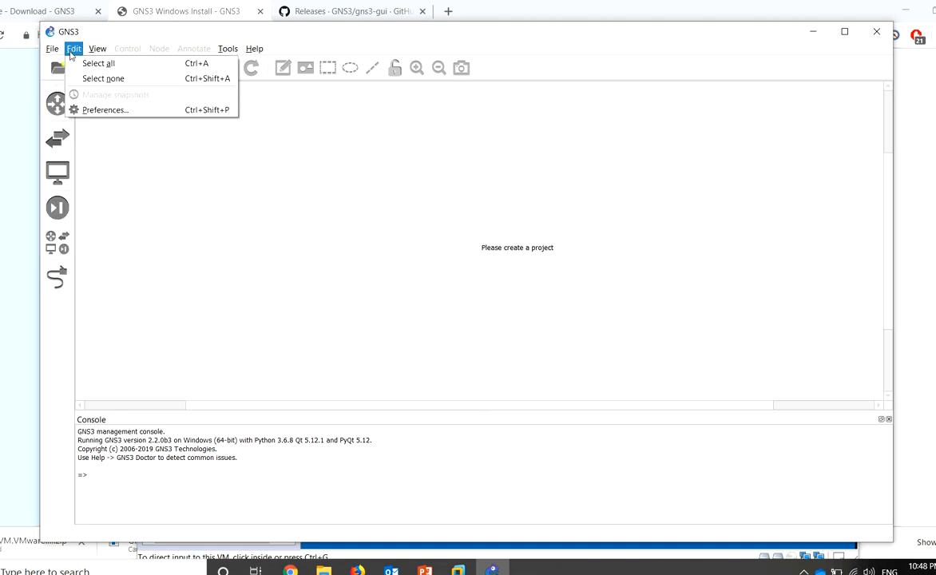
{"action": "left_click", "coordinate": [99, 111]}
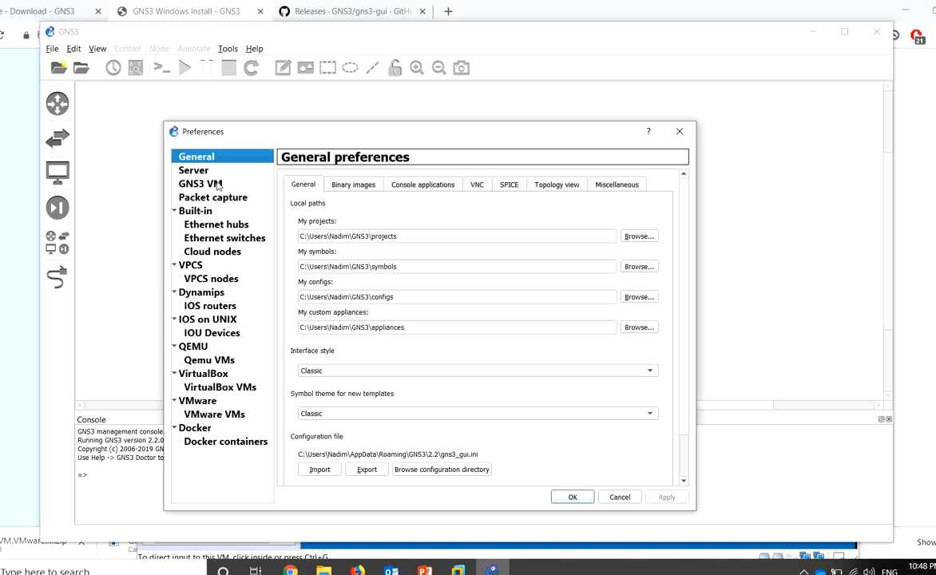
{"action": "left_click", "coordinate": [206, 186]}
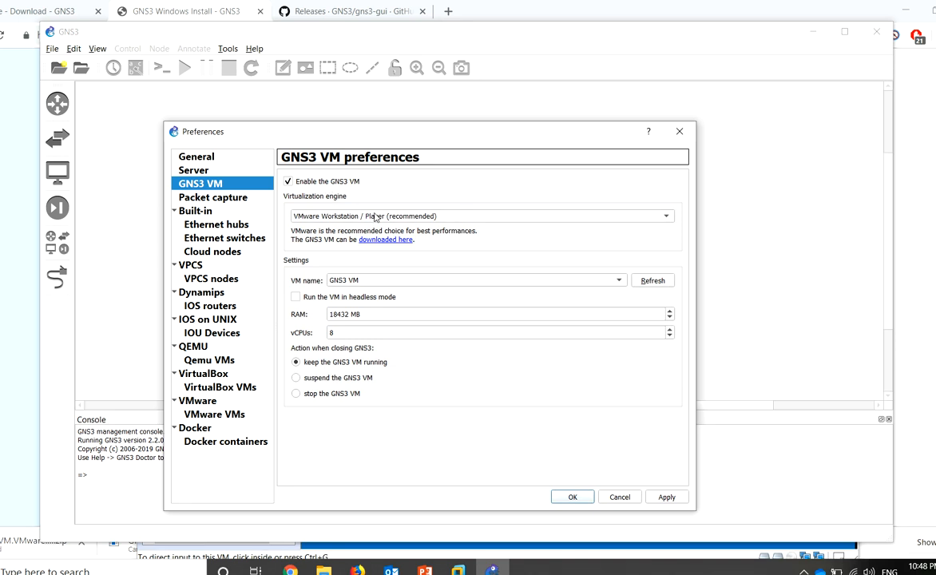
Keep VMware Workstation / Player as the engine and follow the 'downloaded here' link
{"action": "left_click", "coordinate": [343, 214]}
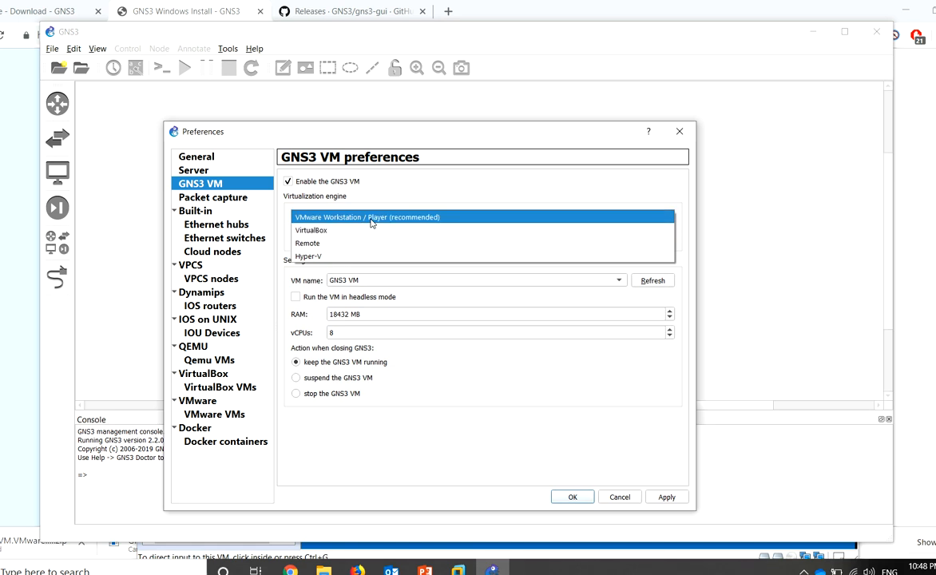
{"action": "left_click", "coordinate": [372, 217]}
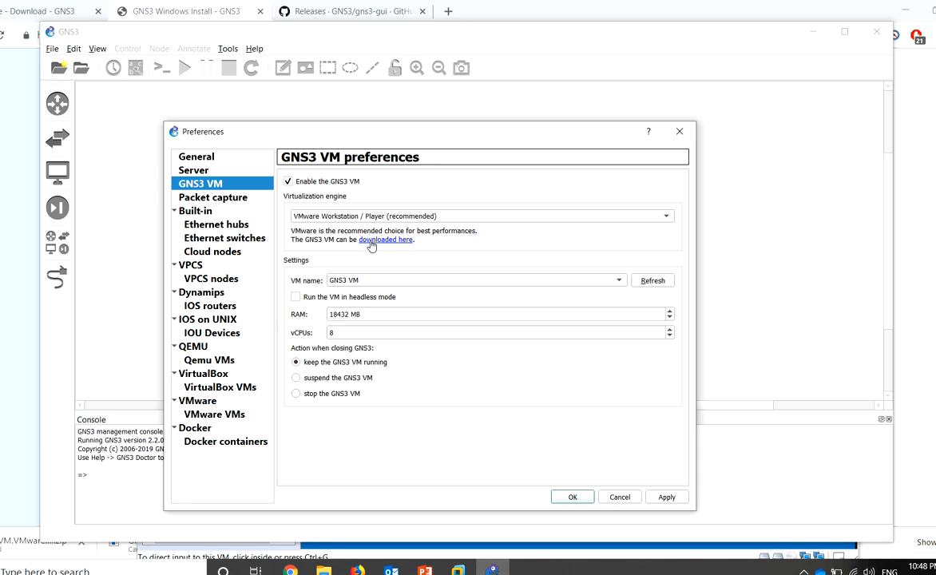
{"action": "left_click", "coordinate": [371, 244]}
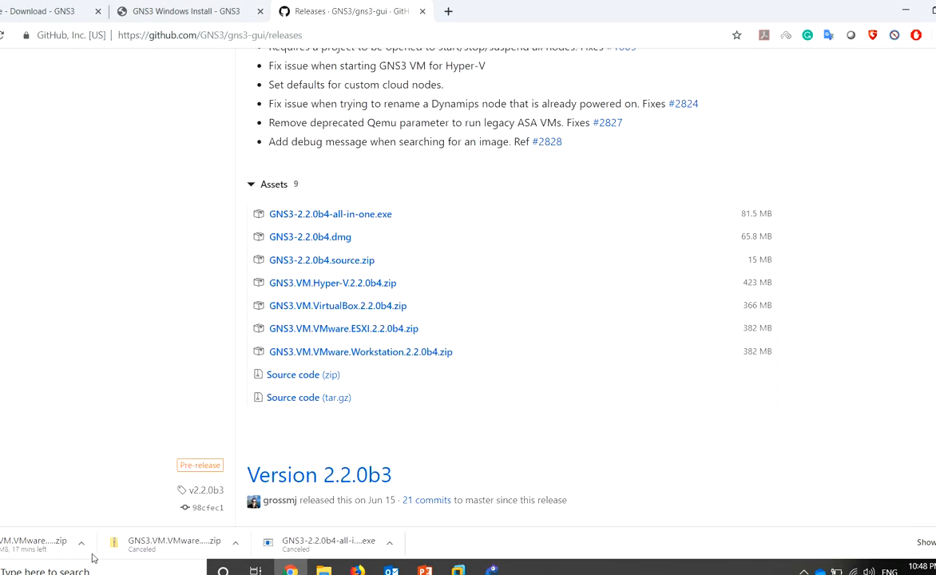
Select GNS3 VM with 18432 MB RAM and 6 vCPUs in GNS3 preferences, then apply and confirm
{"action": "left_click", "coordinate": [492, 570]}
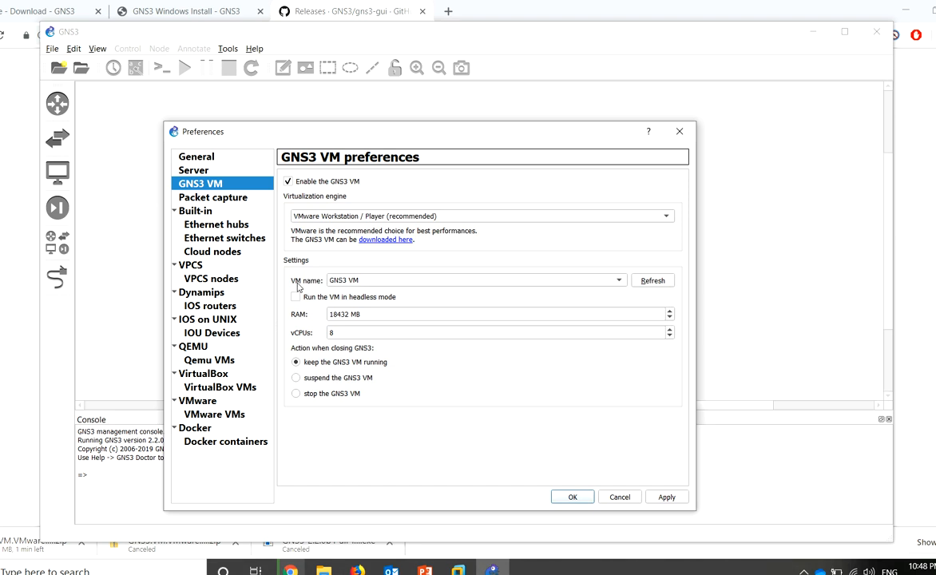
{"action": "left_click", "coordinate": [351, 284]}
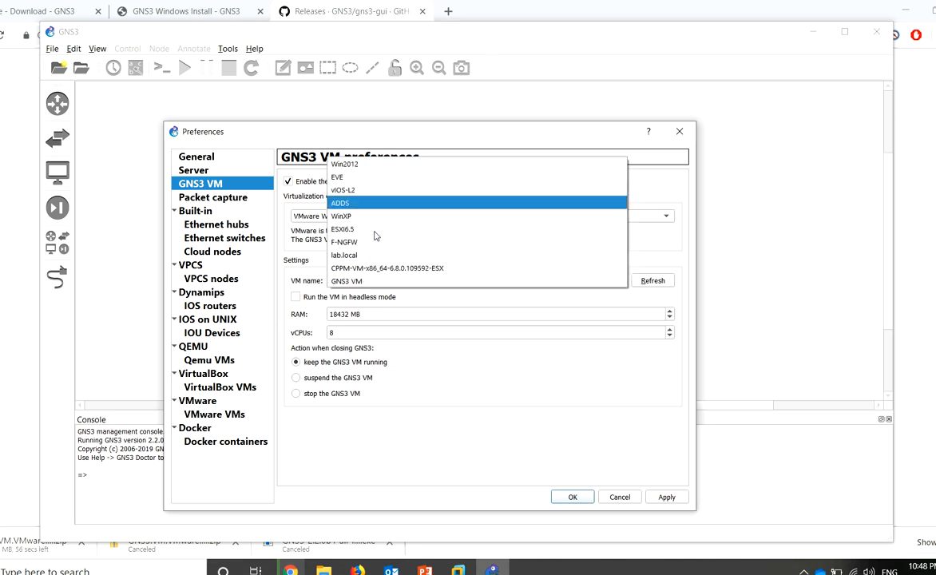
{"action": "left_click", "coordinate": [367, 282]}
{"action": "double_click", "coordinate": [339, 315]}
{"action": "double_click", "coordinate": [346, 336]}
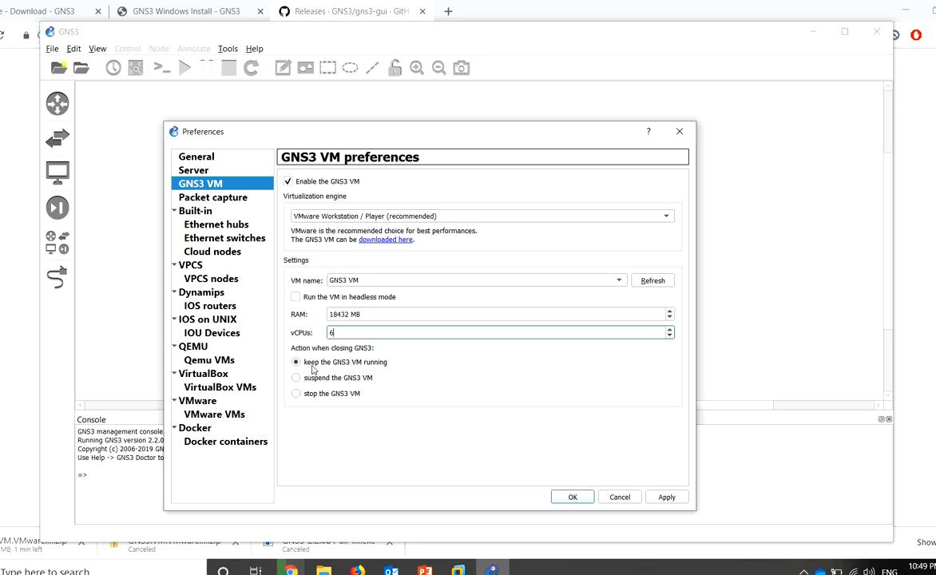
{"action": "left_click", "coordinate": [664, 497]}
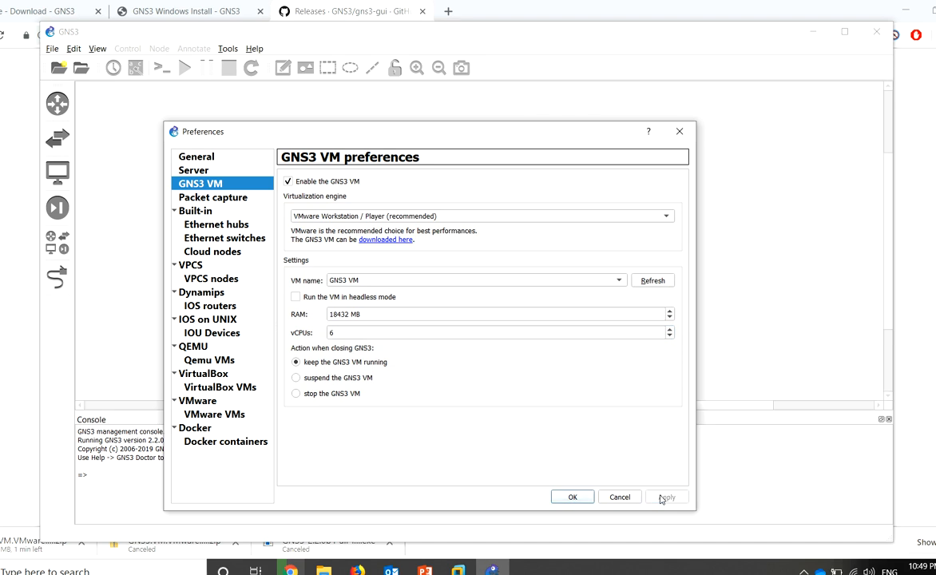
{"action": "left_click", "coordinate": [577, 498]}
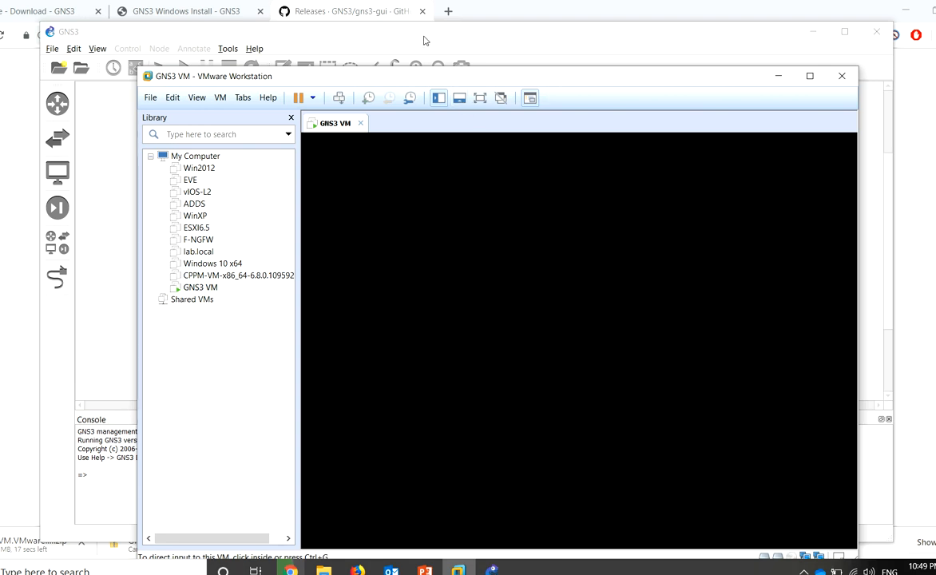
Watch the GNS3 VM reboot in VMware, then view the empty Dynamips IOS router templates
{"action": "left_click", "coordinate": [449, 41]}
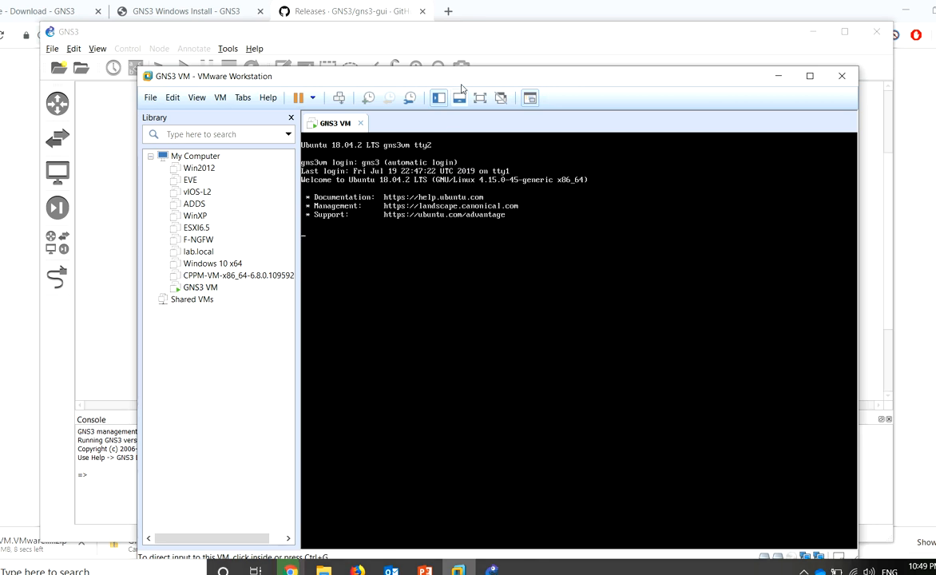
{"action": "left_click_drag", "start_coordinate": [348, 77], "coordinate": [337, 99]}
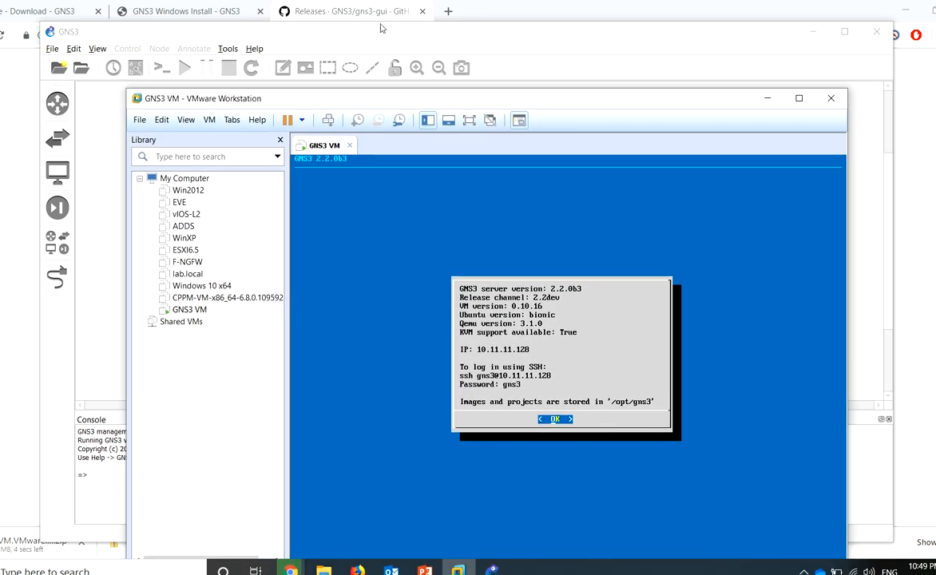
{"action": "left_click", "coordinate": [348, 32]}
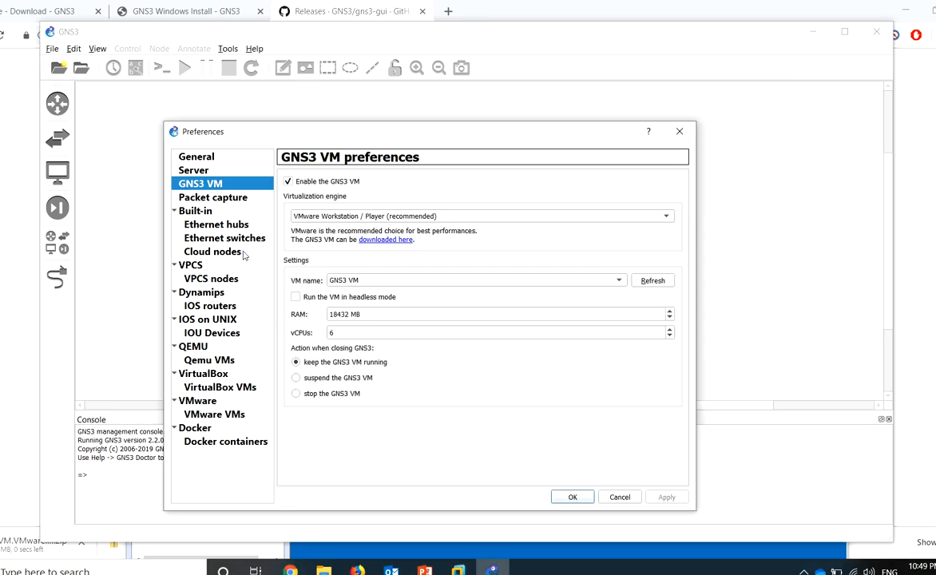
{"action": "left_click", "coordinate": [210, 306]}
{"action": "left_click", "coordinate": [212, 332]}
Review the IOS router, Dynamips and Qemu VM template pages, then cancel Preferences without changes
{"action": "left_click", "coordinate": [218, 311]}
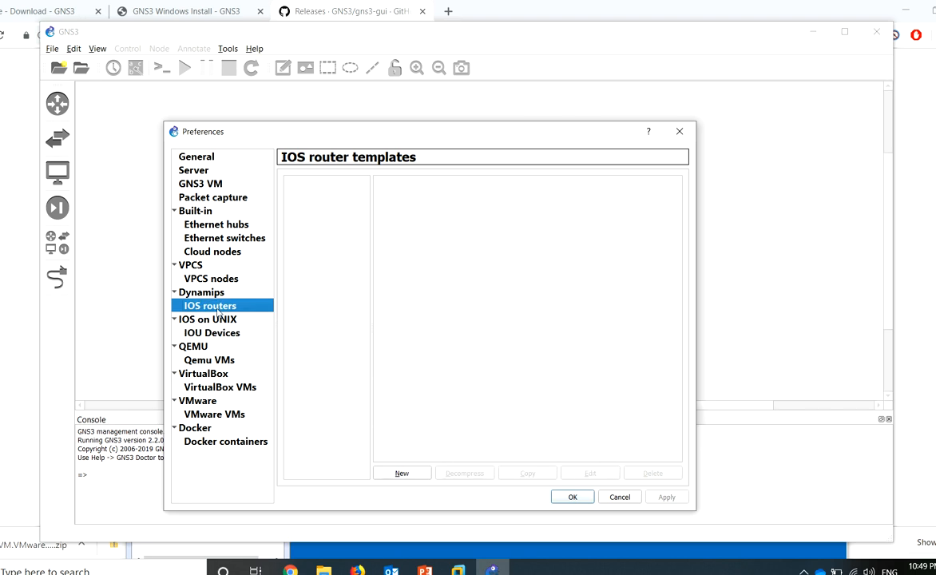
{"action": "left_click", "coordinate": [214, 348]}
{"action": "left_click", "coordinate": [210, 359]}
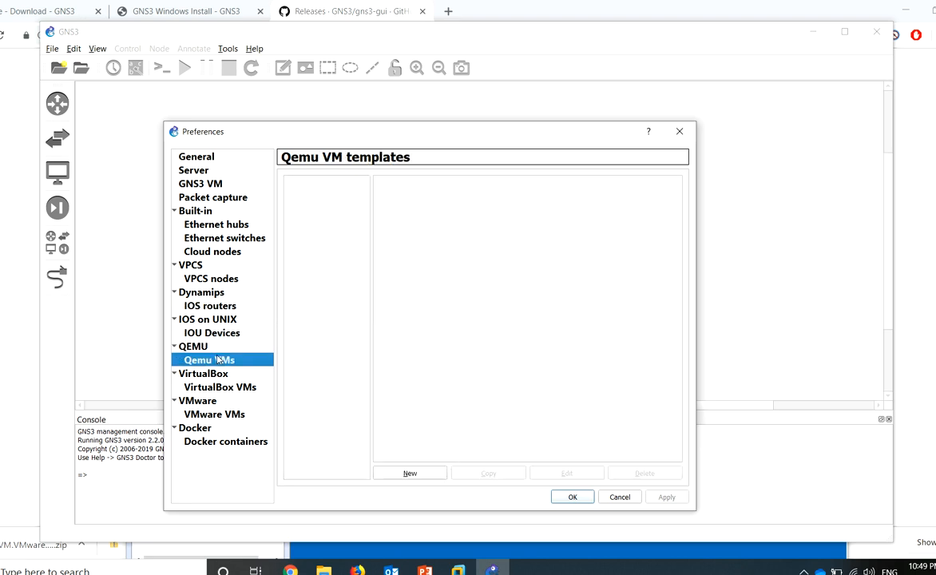
{"action": "left_click", "coordinate": [219, 294]}
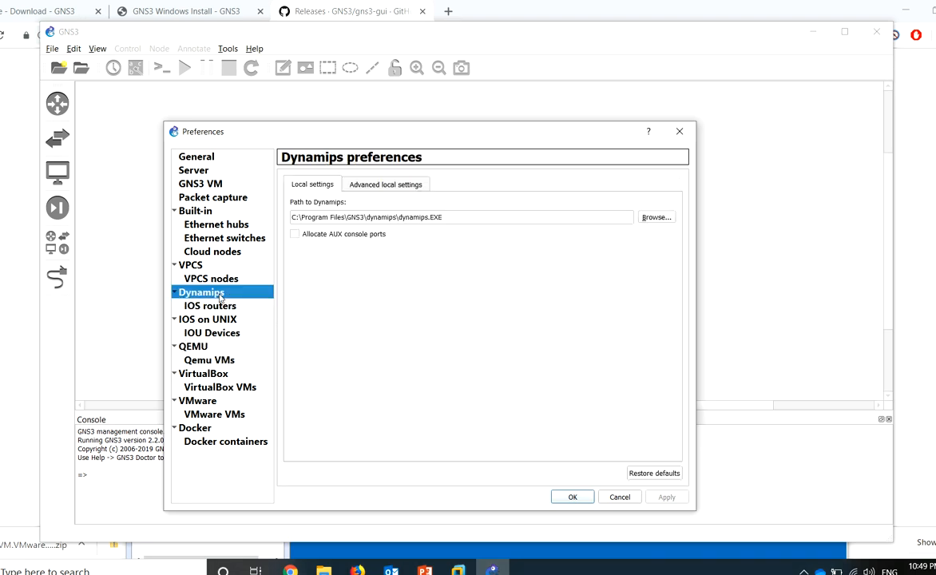
{"action": "left_click", "coordinate": [218, 308]}
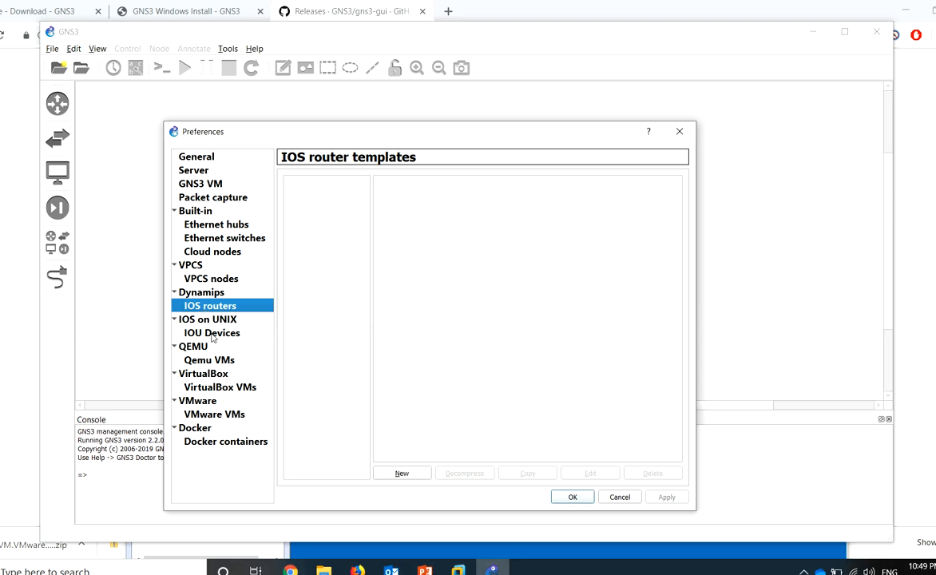
{"action": "left_click", "coordinate": [212, 361]}
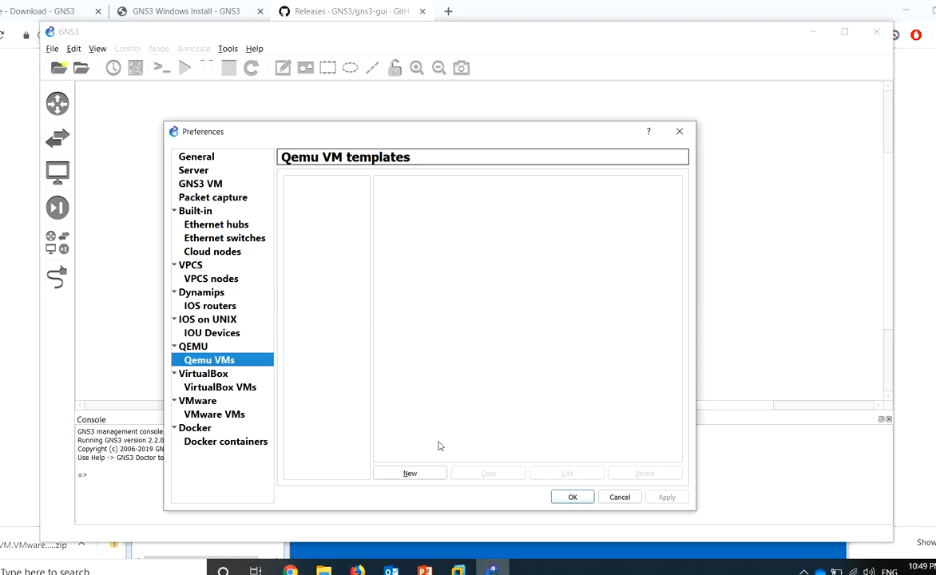
{"action": "left_click", "coordinate": [619, 497]}
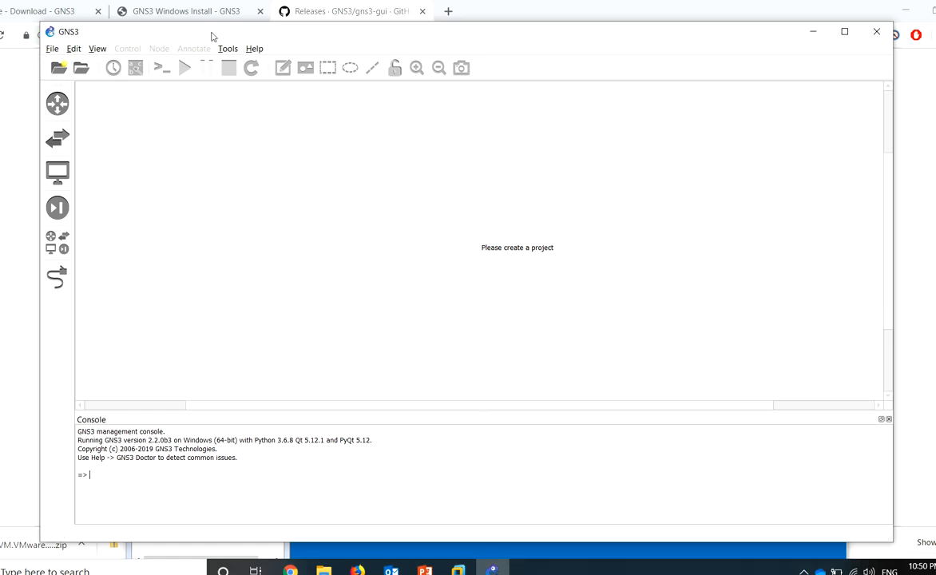
{"action": "left_click_drag", "start_coordinate": [210, 34], "coordinate": [227, 57]}
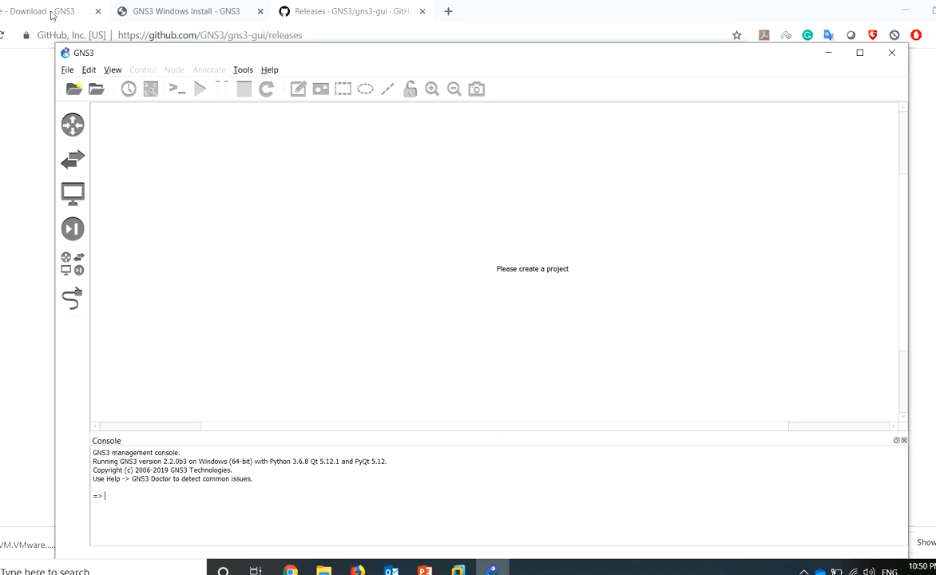
Open the GNS3 Marketplace appliances listing from the gns3.com home page
{"action": "left_click", "coordinate": [51, 13]}
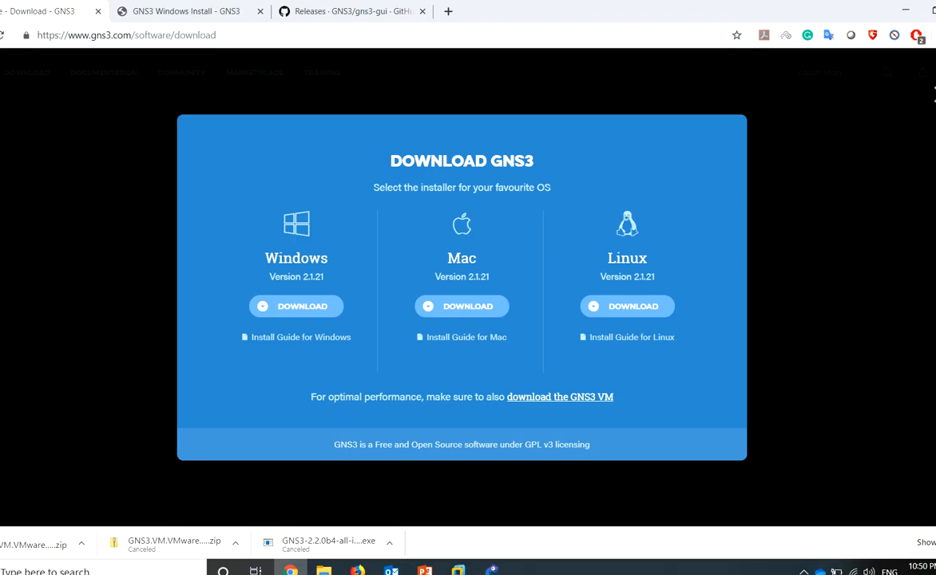
{"action": "left_click", "coordinate": [935, 95]}
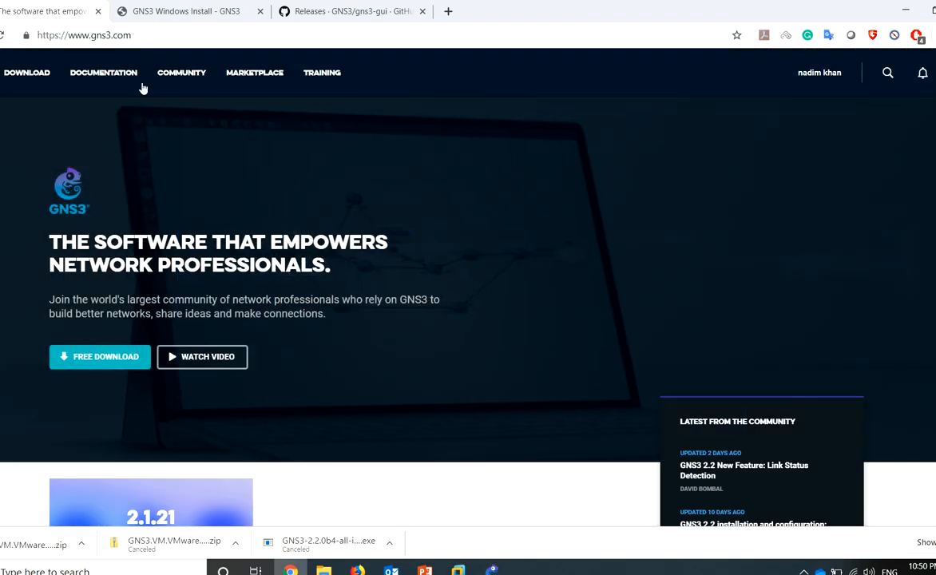
{"action": "left_click", "coordinate": [271, 74]}
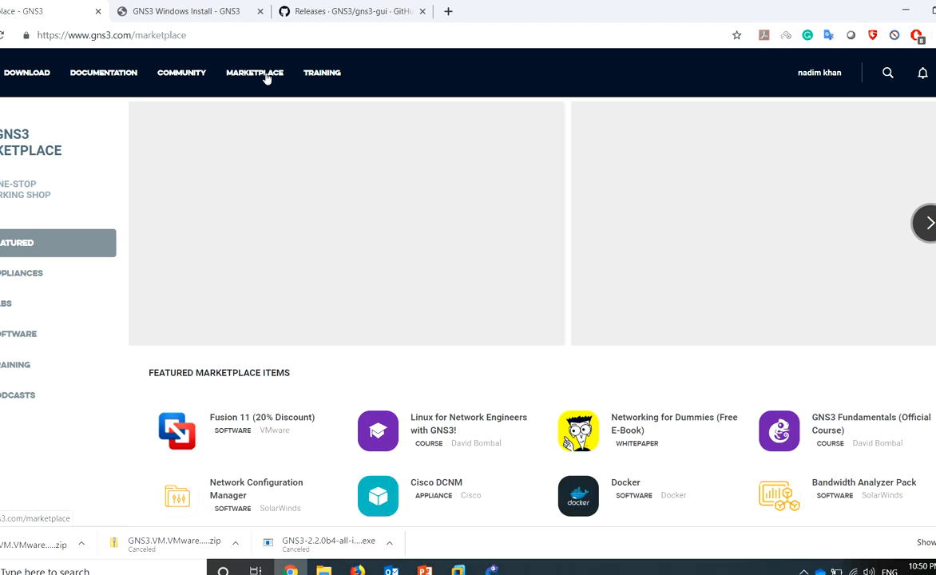
{"action": "left_click", "coordinate": [35, 277]}
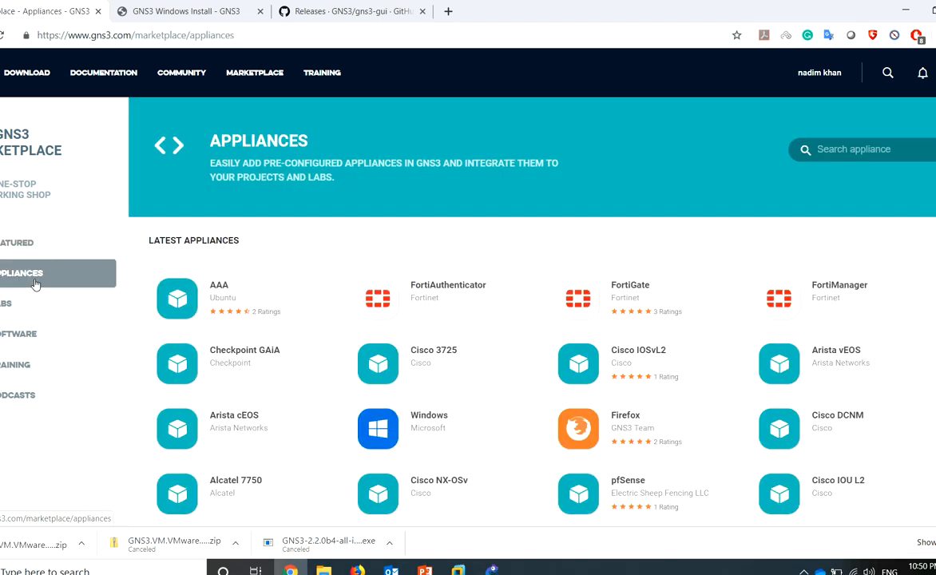
Search 'asa' and download the Cisco ASAv appliance file
{"action": "left_click", "coordinate": [853, 151]}
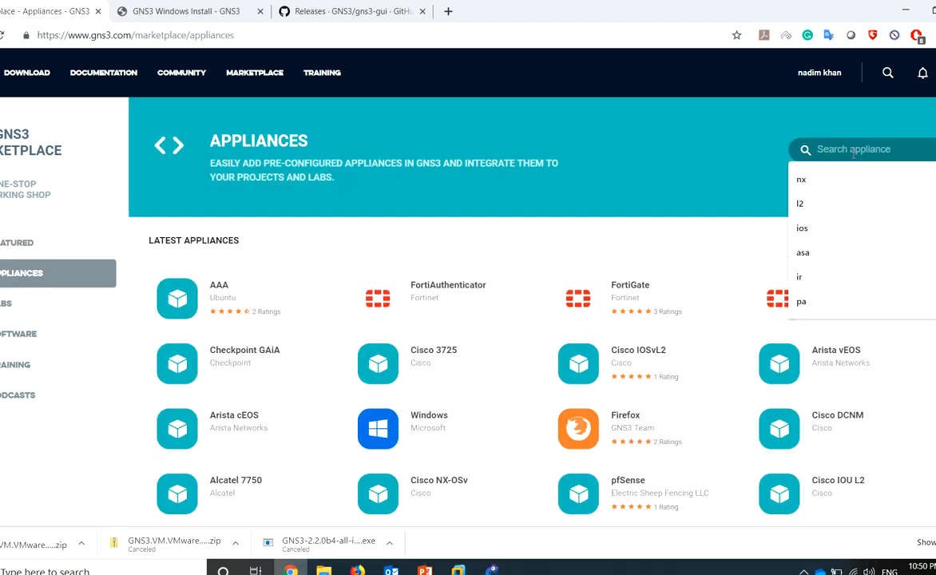
{"action": "type", "text": "asa"}
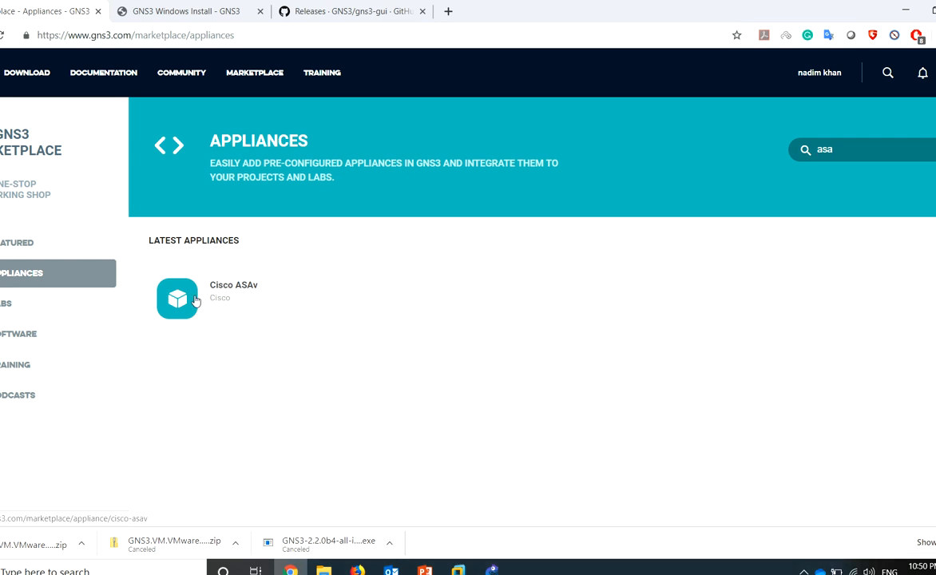
{"action": "left_click", "coordinate": [196, 300]}
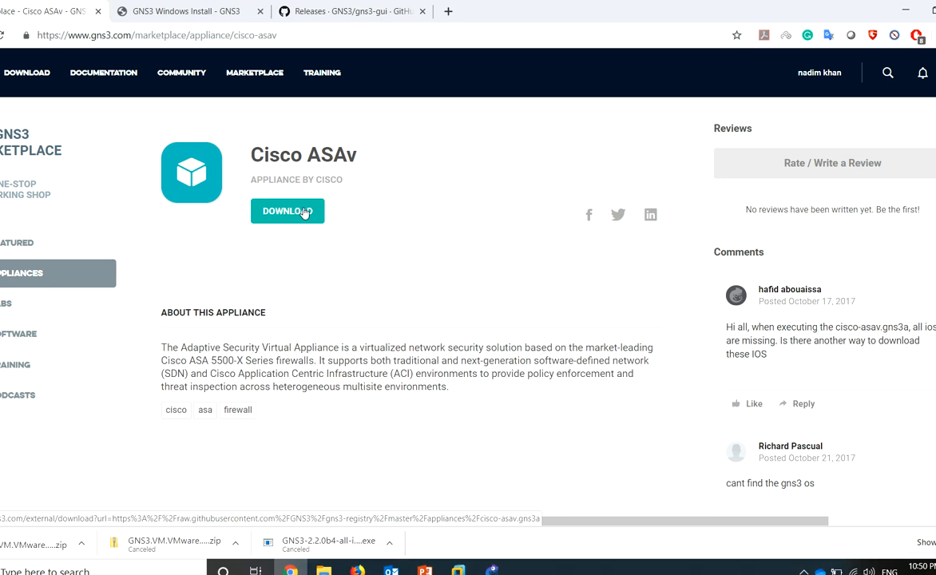
{"action": "left_click", "coordinate": [302, 210]}
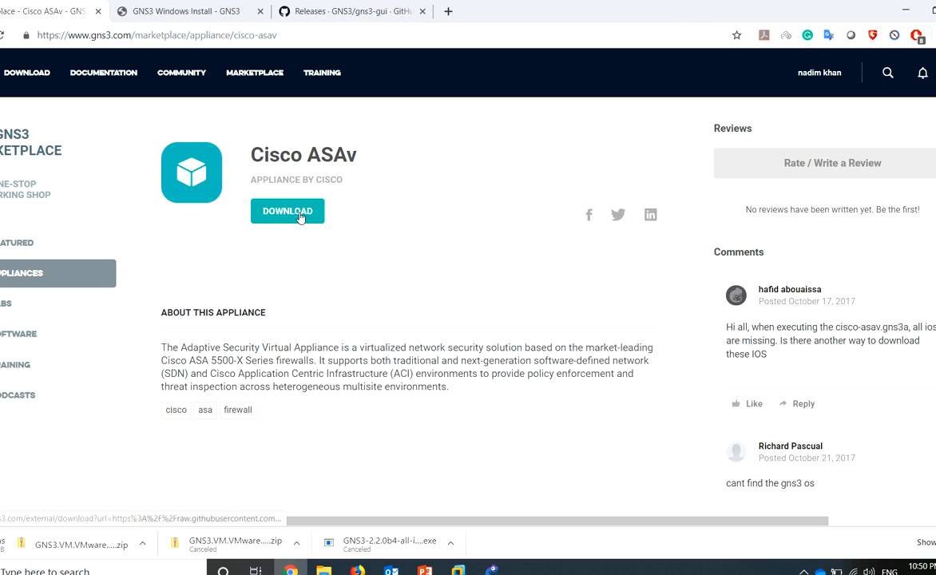
{"action": "left_click", "coordinate": [33, 272]}
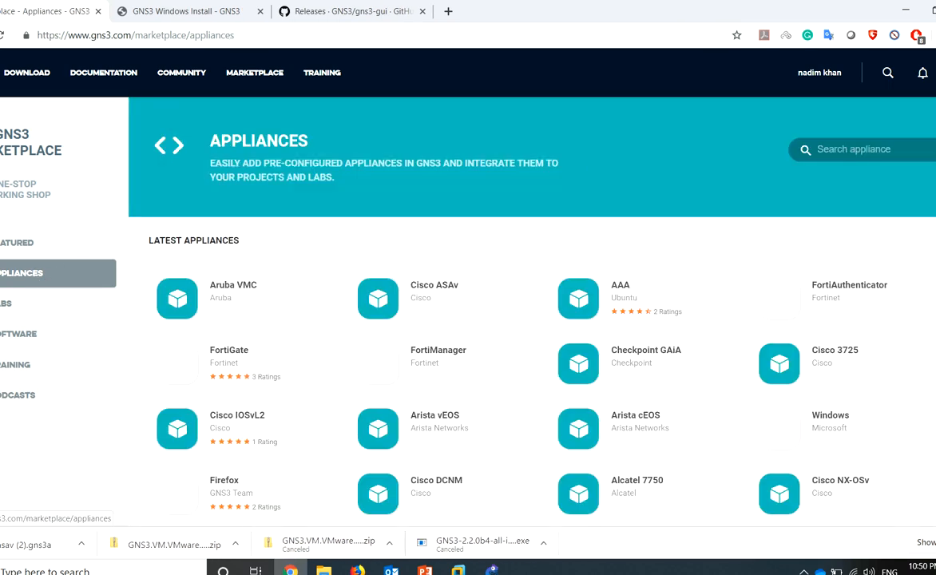
Search 'nx' and download the NX-OSv 9000 appliance file
{"action": "left_click", "coordinate": [910, 155]}
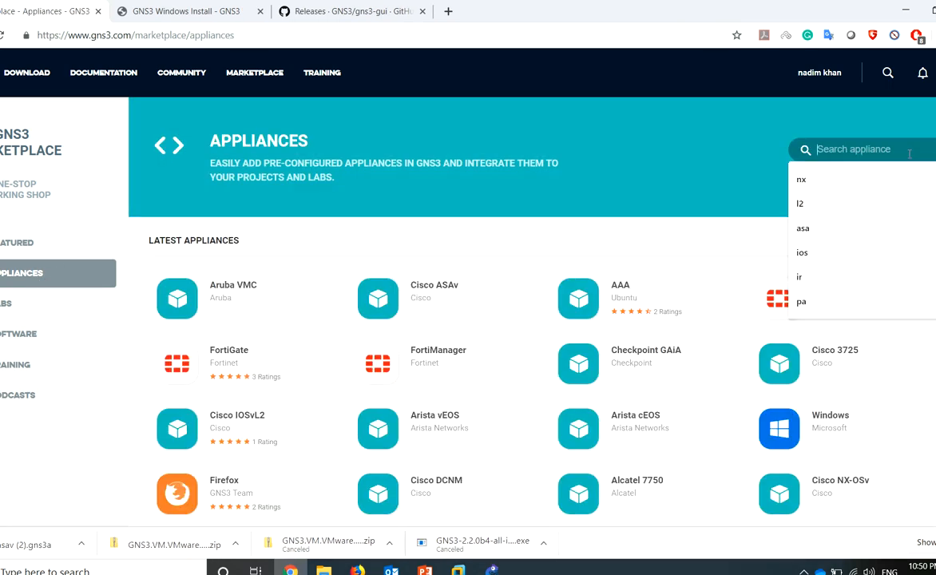
{"action": "type", "text": "nx"}
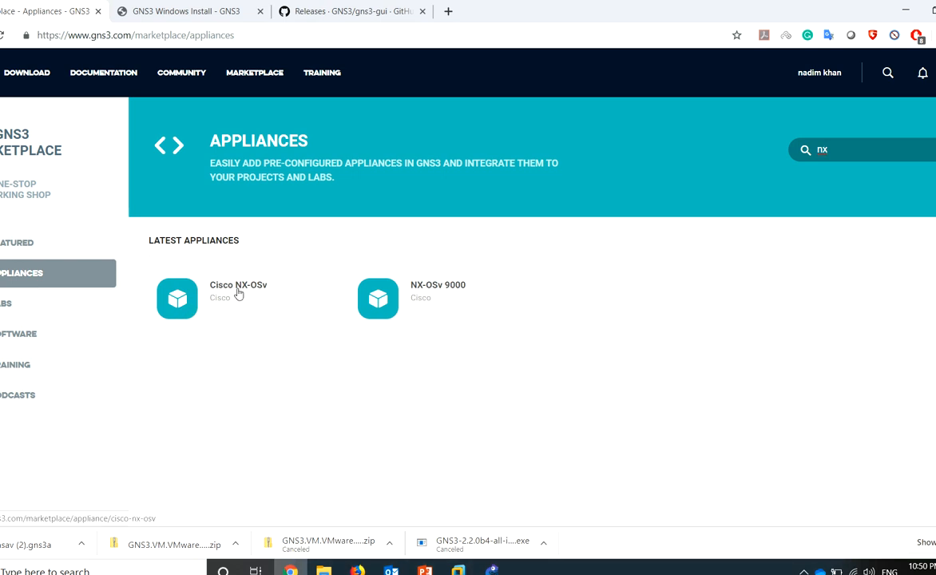
{"action": "left_click", "coordinate": [421, 300]}
{"action": "left_click", "coordinate": [278, 210]}
{"action": "key", "text": "alt+Left"}
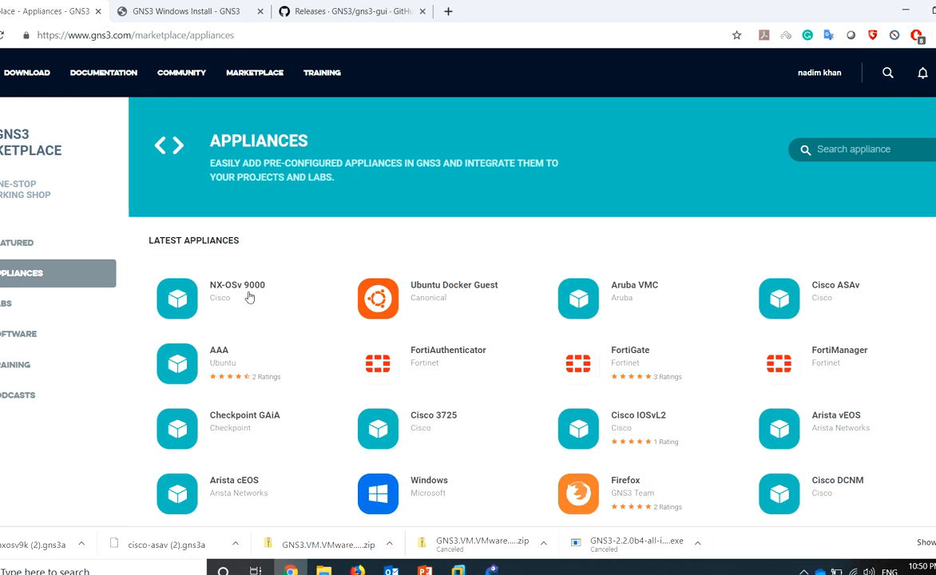
Search 'nx' again and download the Cisco NX-OSv appliance file
{"action": "scroll", "coordinate": [663, 366], "scroll_direction": "down", "scroll_amount": 3}
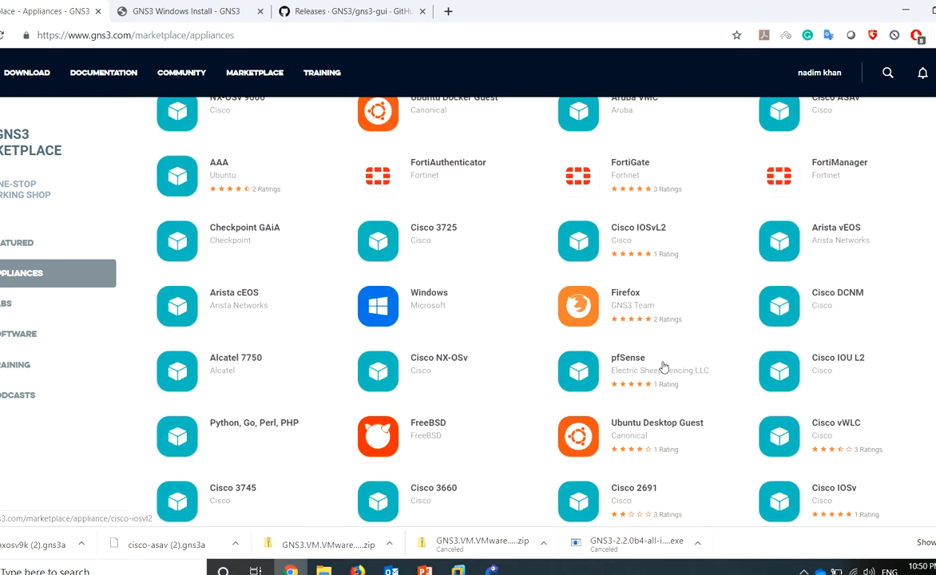
{"action": "scroll", "coordinate": [662, 366], "scroll_direction": "down", "scroll_amount": 2}
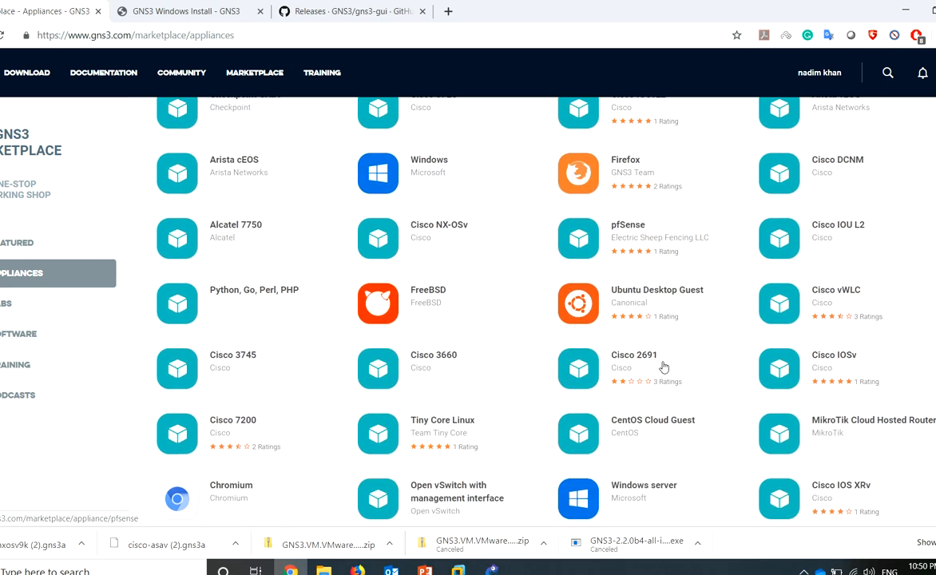
{"action": "scroll", "coordinate": [662, 366], "scroll_direction": "up", "scroll_amount": 5}
{"action": "left_click", "coordinate": [873, 147]}
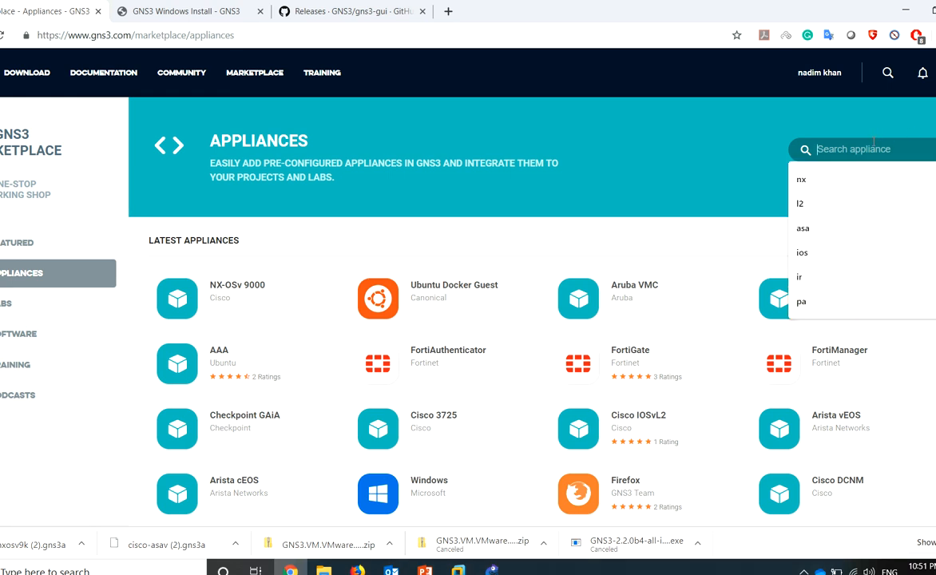
{"action": "type", "text": "nx"}
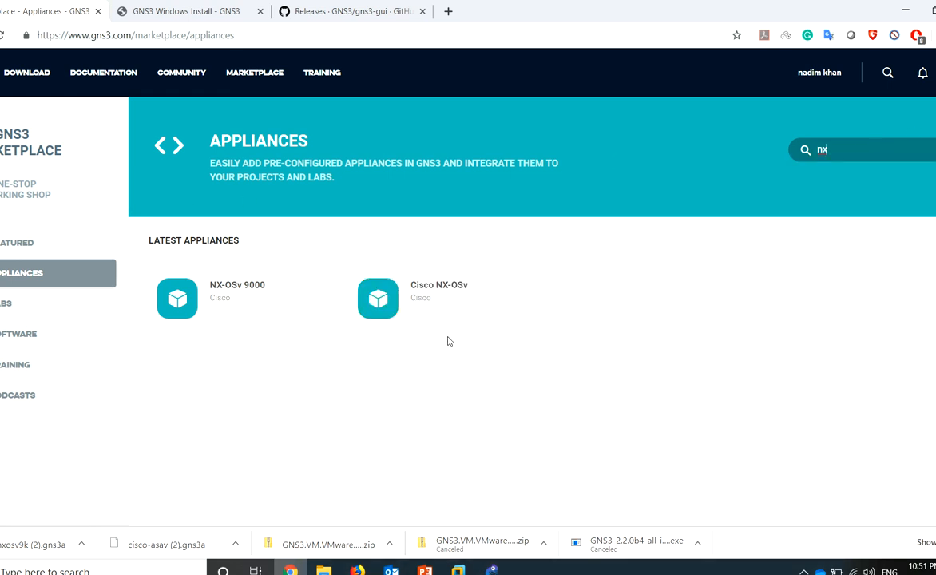
{"action": "left_click", "coordinate": [379, 316]}
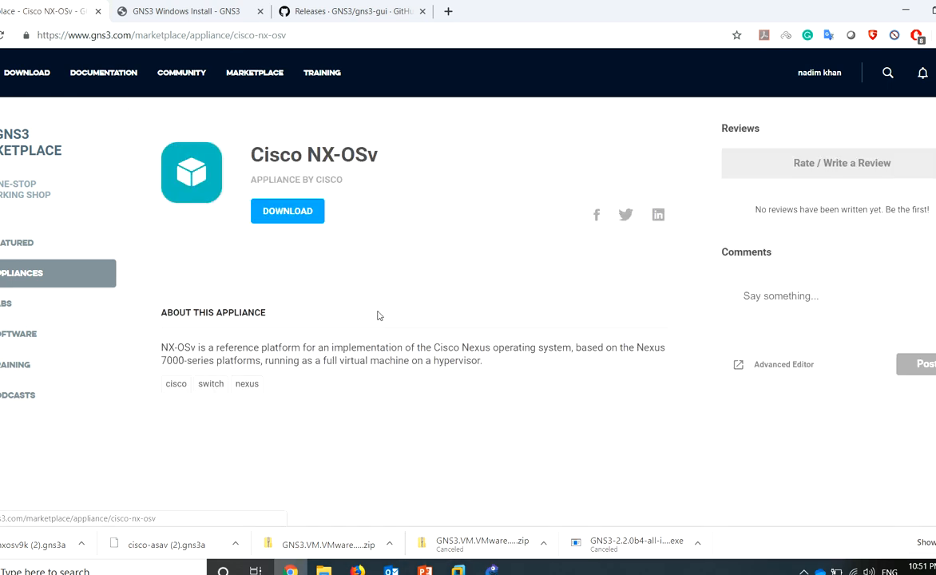
{"action": "left_click", "coordinate": [322, 220]}
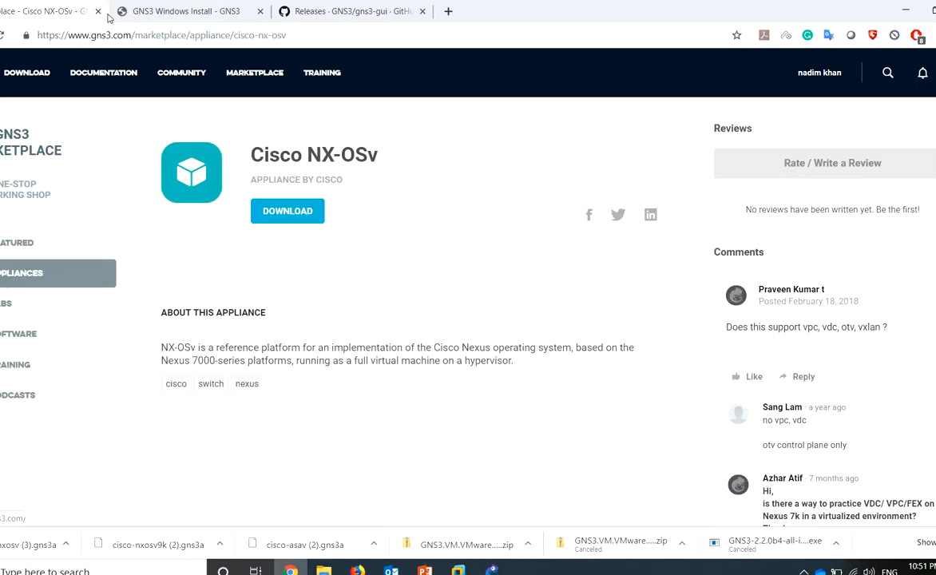
{"action": "left_click", "coordinate": [34, 273]}
Search 'ios' and download the Cisco IOSv appliance file
{"action": "left_click", "coordinate": [897, 149]}
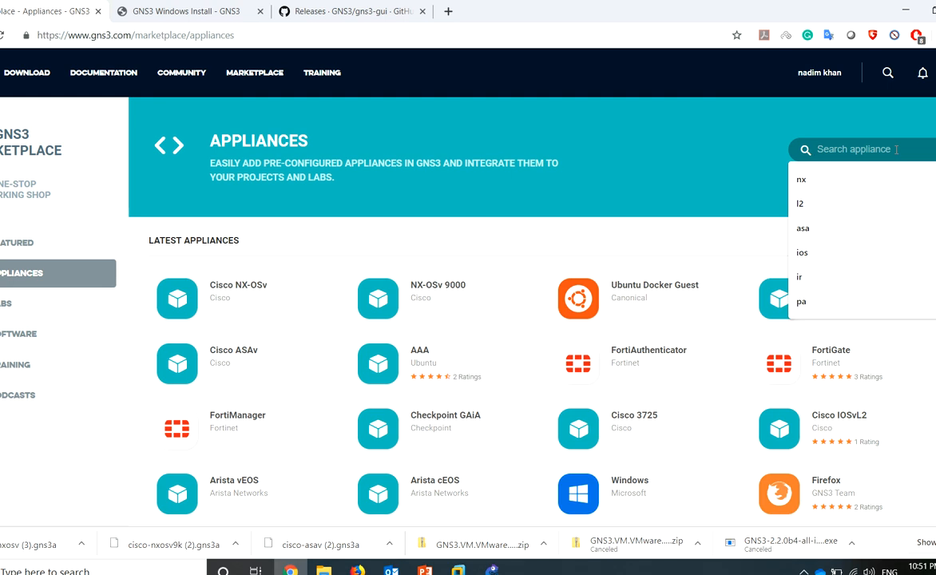
{"action": "type", "text": "vi"}
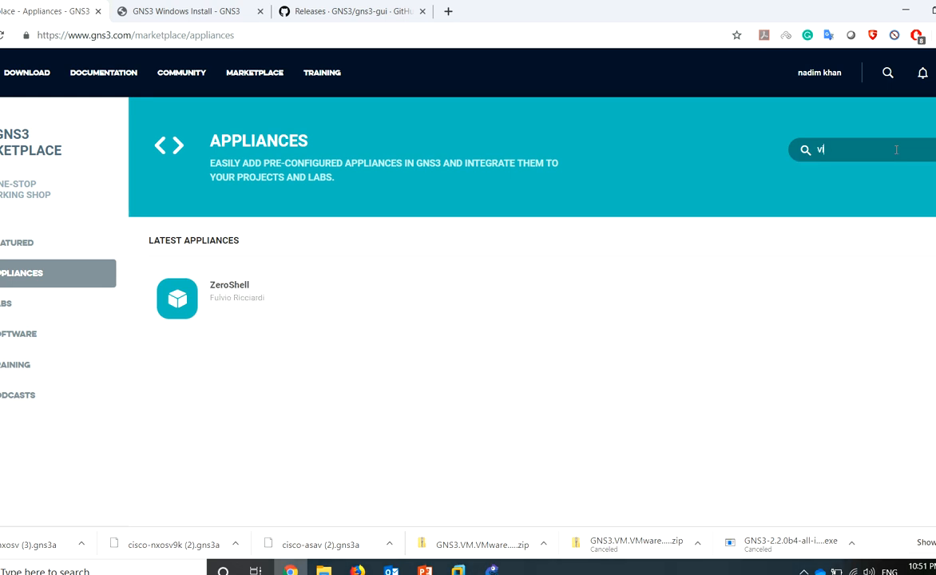
{"action": "key", "text": "BackSpace"}
{"action": "key", "text": "BackSpace"}
{"action": "type", "text": "ios"}
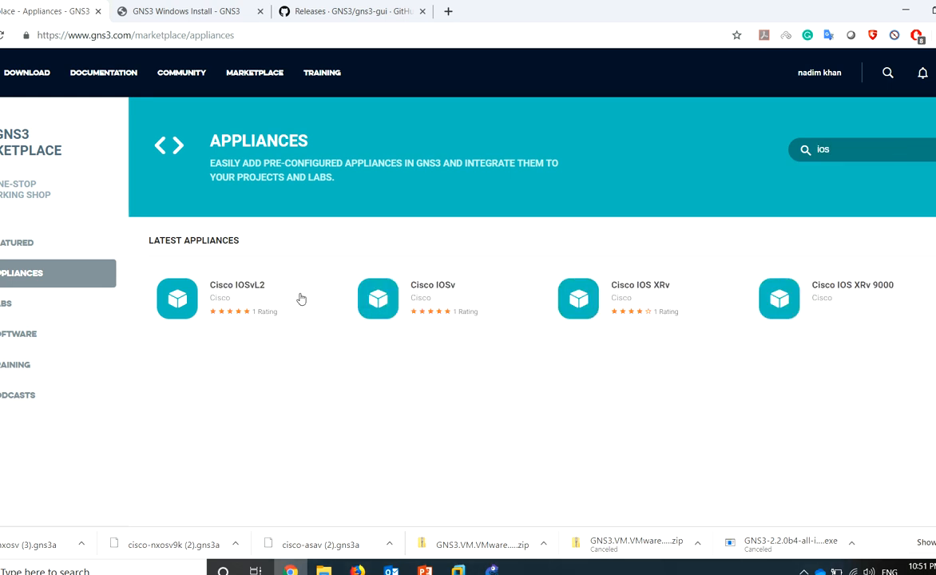
{"action": "left_click", "coordinate": [397, 302]}
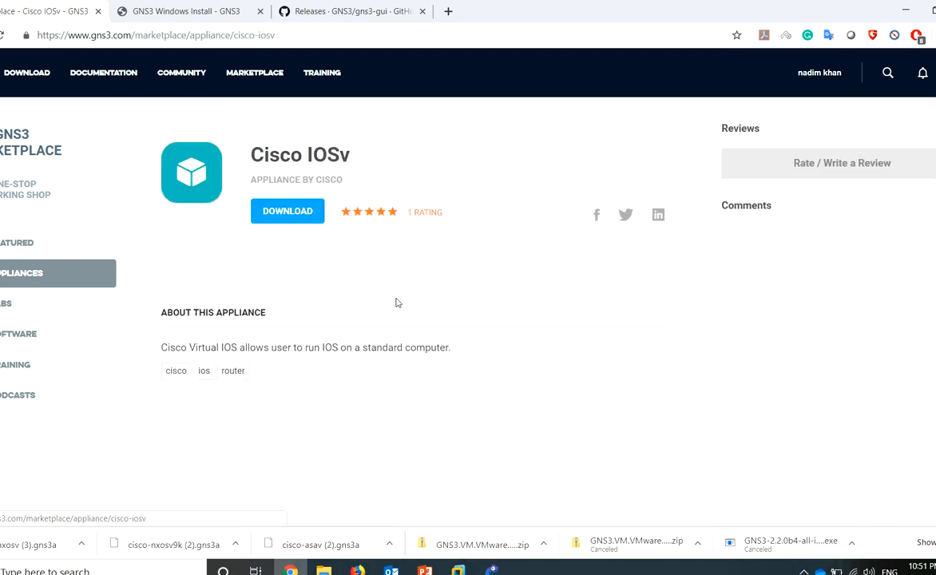
{"action": "left_click", "coordinate": [287, 211]}
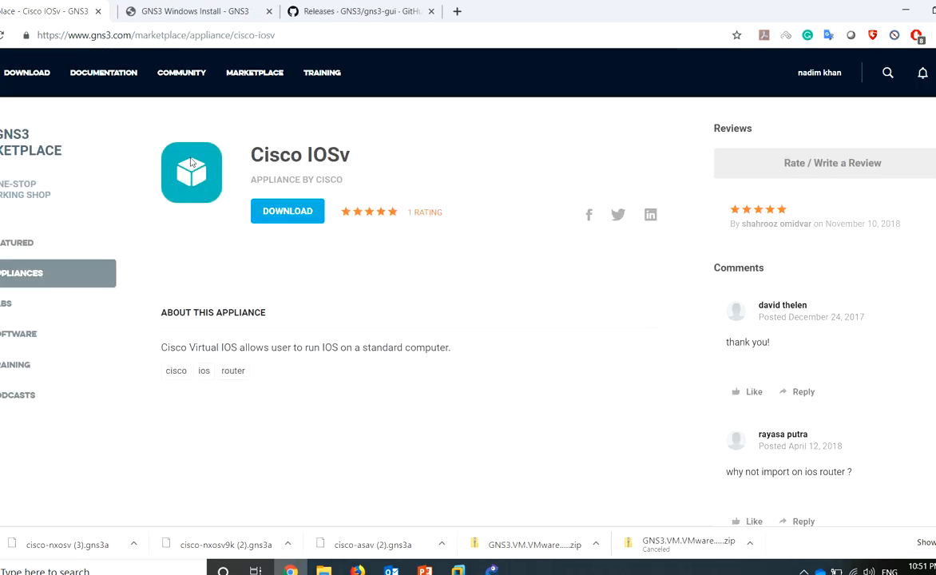
{"action": "left_click", "coordinate": [33, 270]}
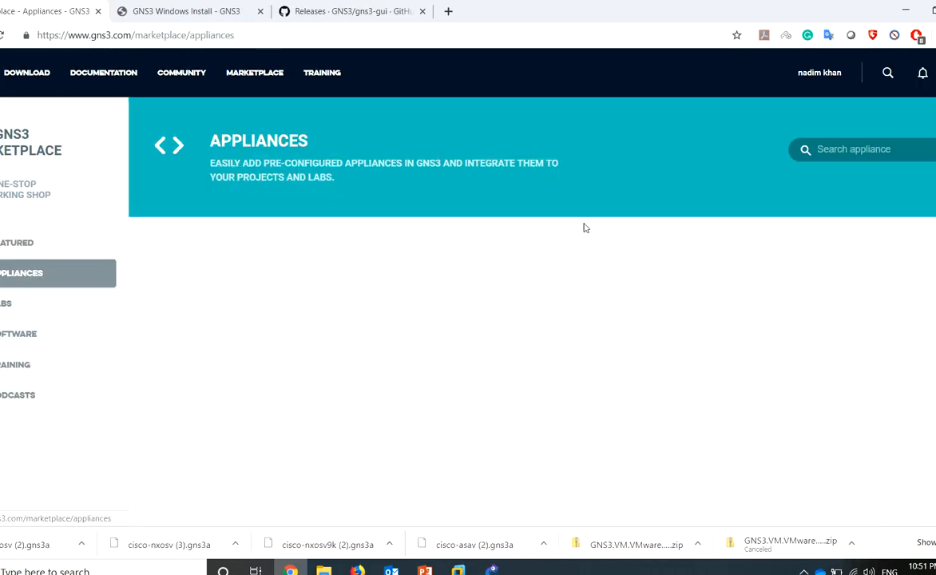
Search 'io' and download the Cisco IOSvL2 appliance file
{"action": "left_click", "coordinate": [889, 148]}
{"action": "type", "text": "io"}
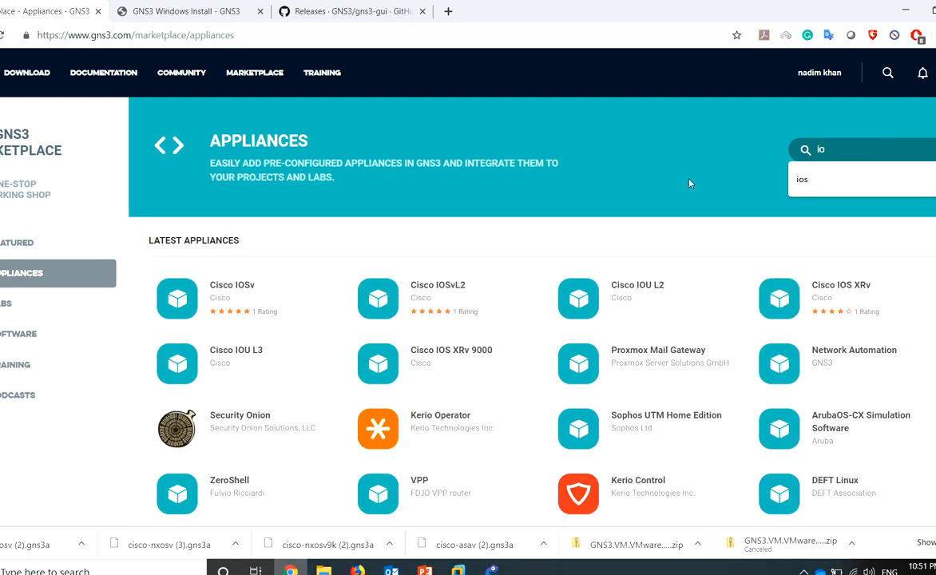
{"action": "left_click", "coordinate": [397, 323]}
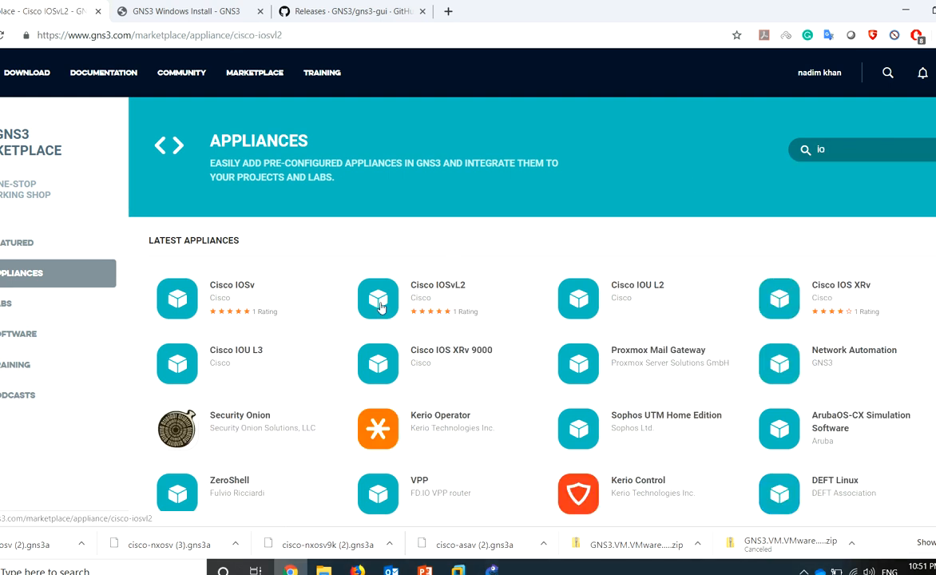
{"action": "left_click", "coordinate": [288, 210]}
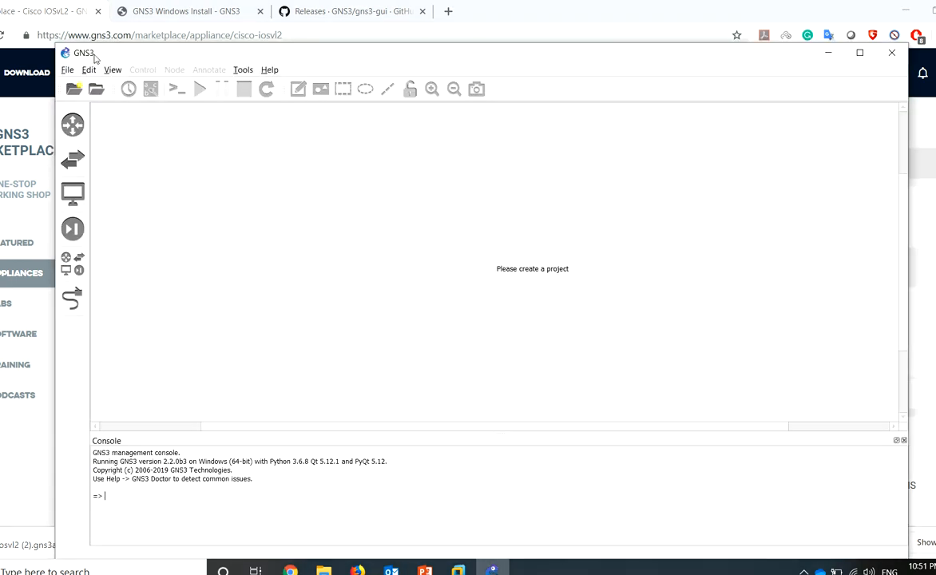
Show the Servers Summary and Topology Summary panels from the view options
{"action": "left_click", "coordinate": [117, 75]}
{"action": "left_click", "coordinate": [113, 71]}
{"action": "left_click", "coordinate": [114, 72]}
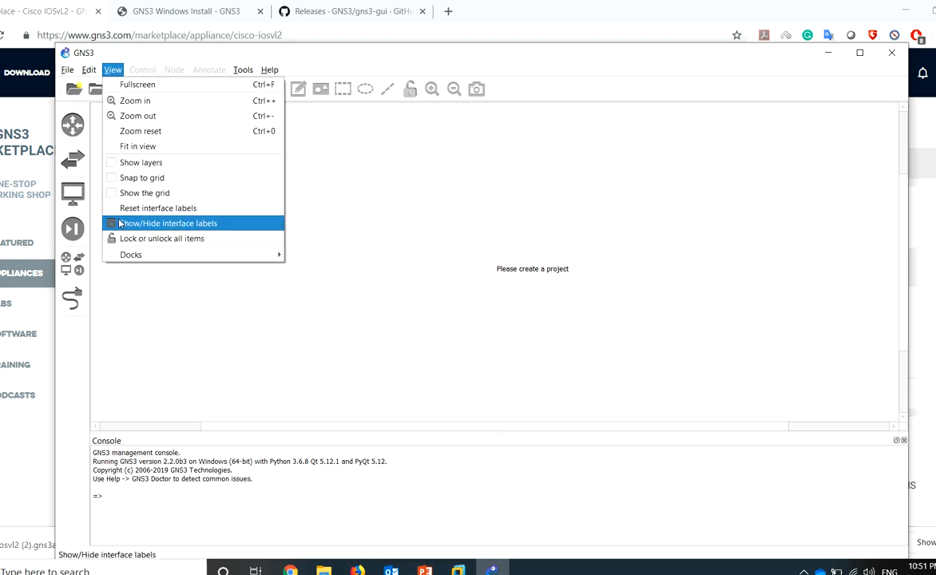
{"action": "mouse_move", "coordinate": [238, 253]}
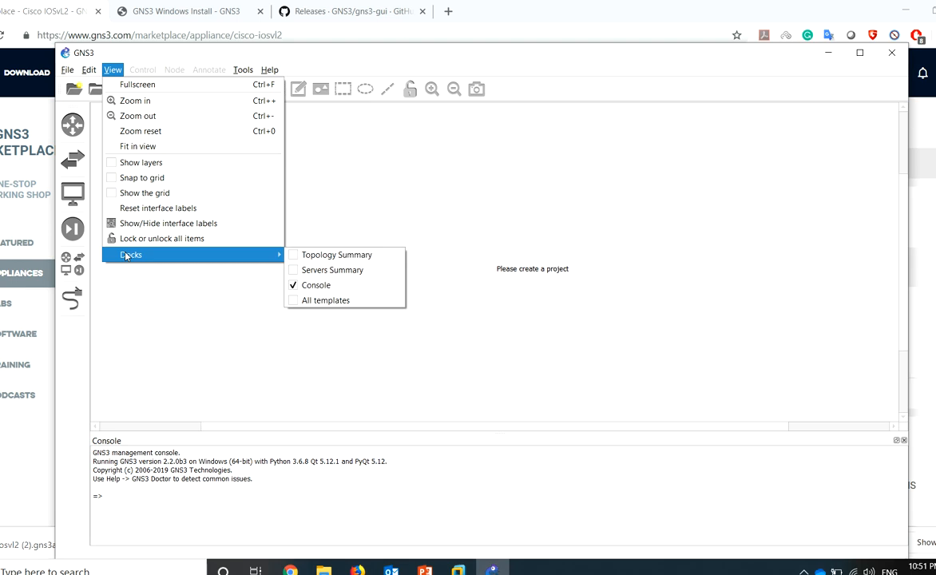
{"action": "left_click", "coordinate": [294, 272]}
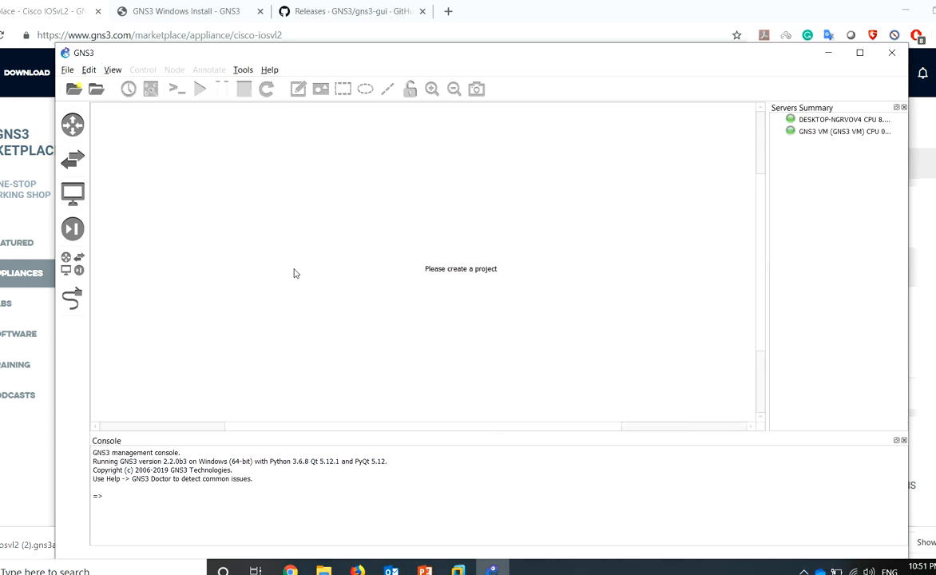
{"action": "left_click", "coordinate": [112, 69]}
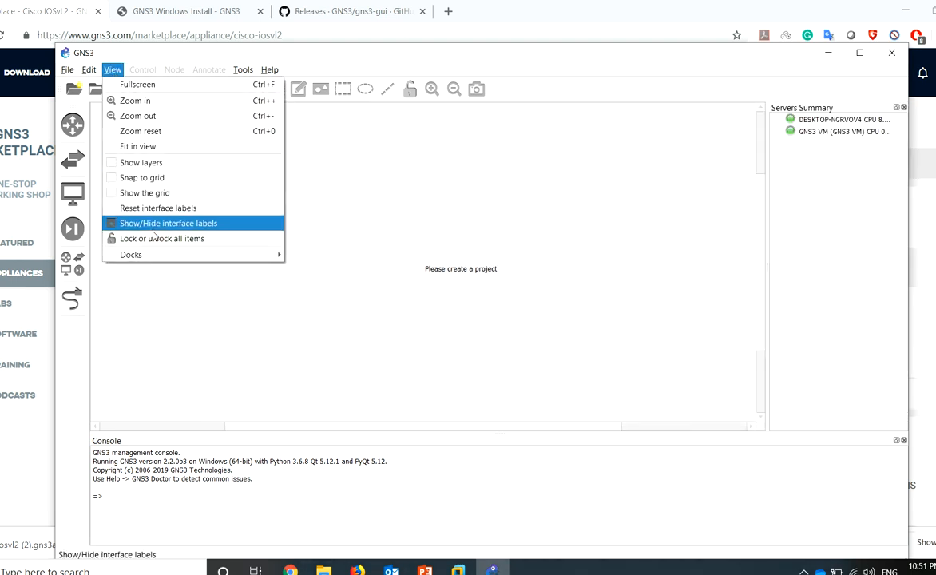
{"action": "mouse_move", "coordinate": [158, 256]}
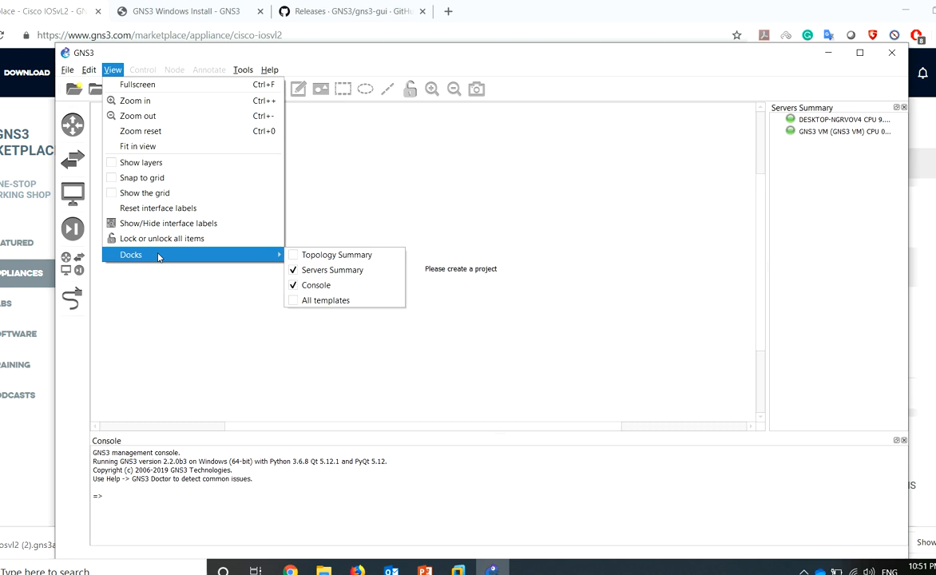
{"action": "left_click", "coordinate": [288, 257]}
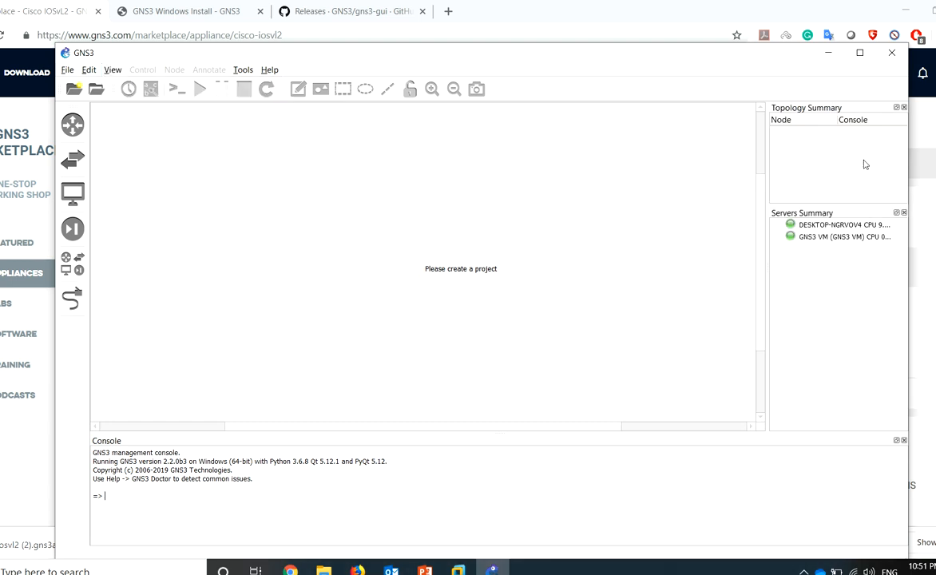
Widen the summary docks and check the local server and GNS3 VM entries
{"action": "left_click", "coordinate": [833, 227]}
{"action": "left_click_drag", "start_coordinate": [782, 52], "coordinate": [726, 38]}
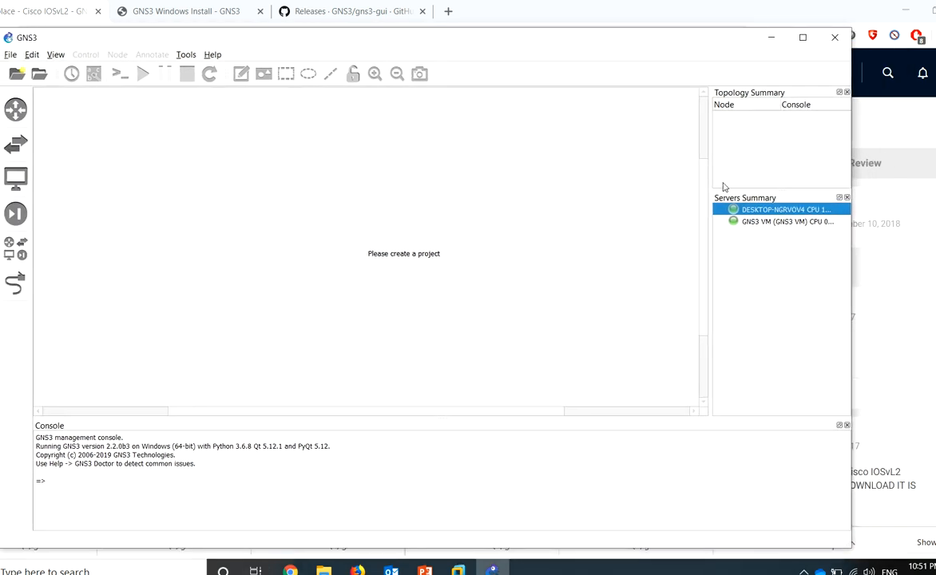
{"action": "left_click_drag", "start_coordinate": [708, 194], "coordinate": [618, 192]}
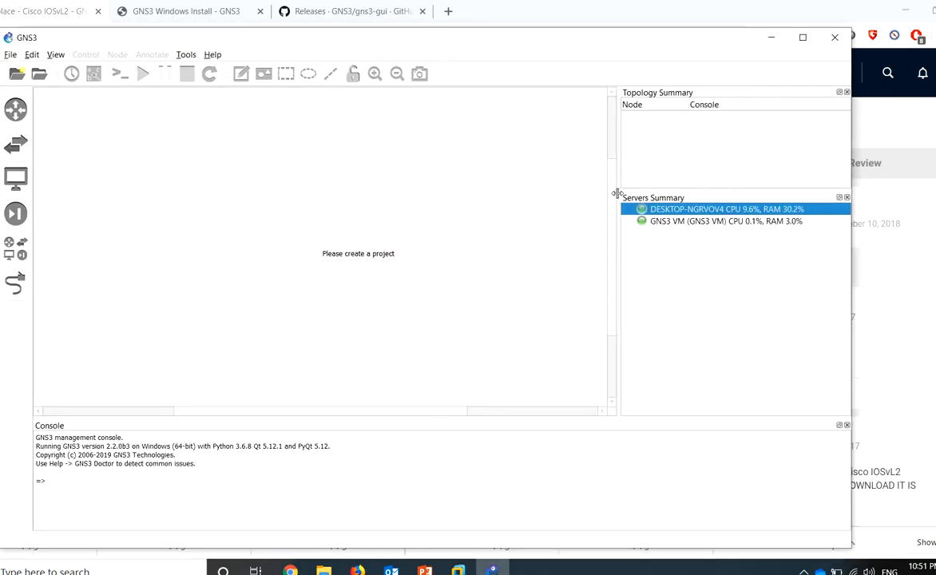
{"action": "left_click", "coordinate": [682, 223]}
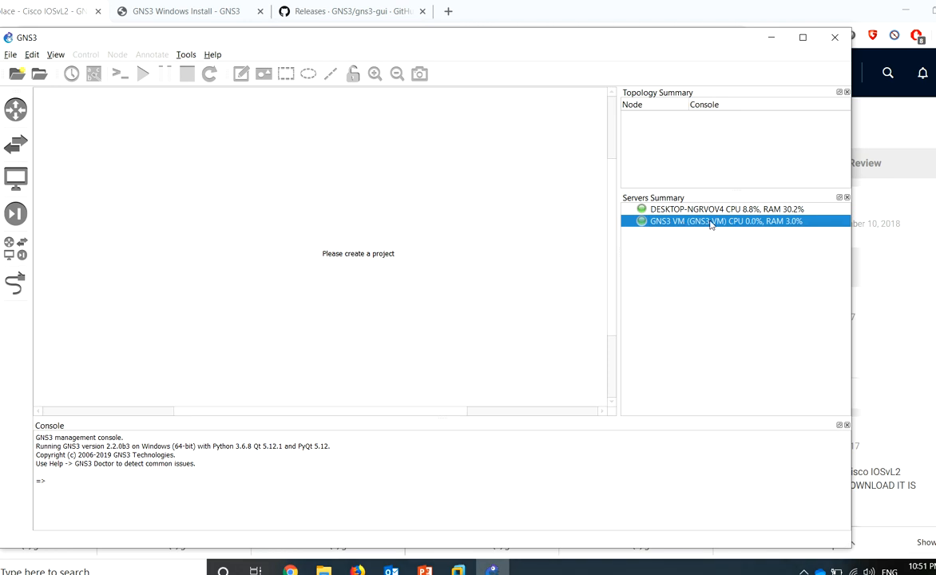
Import the appliance file cisco-asav (2).gns3a from the Downloads folder
{"action": "left_click", "coordinate": [801, 210]}
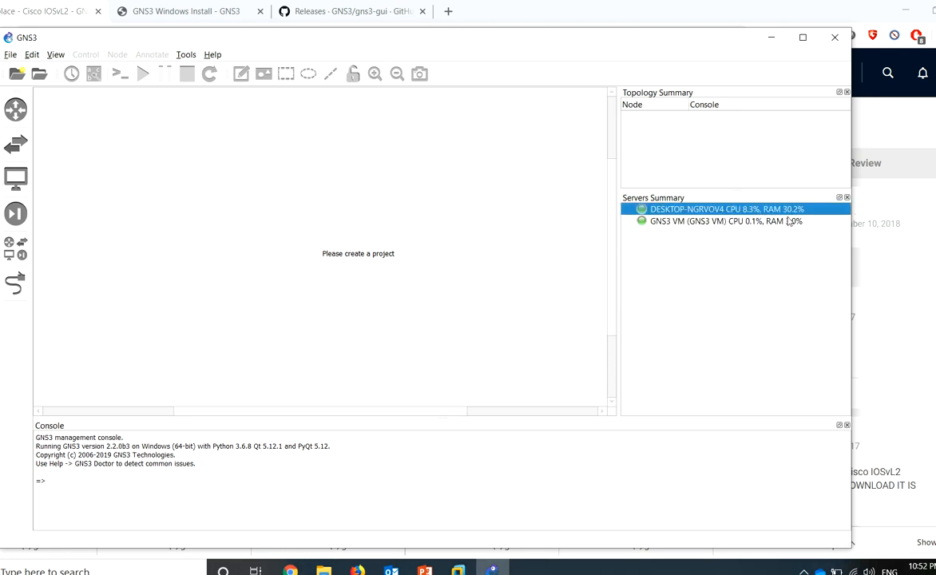
{"action": "left_click_drag", "start_coordinate": [12, 45], "coordinate": [65, 47]}
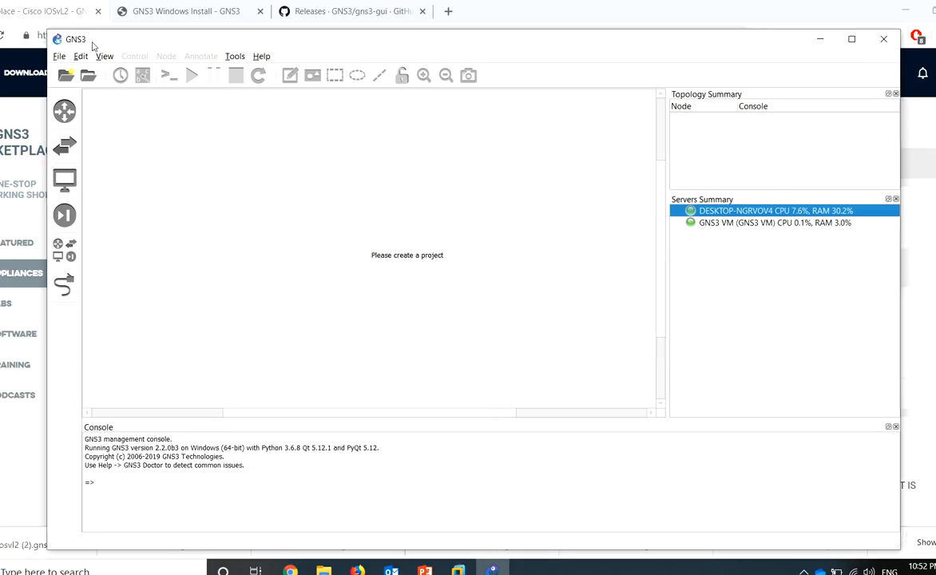
{"action": "left_click", "coordinate": [64, 57]}
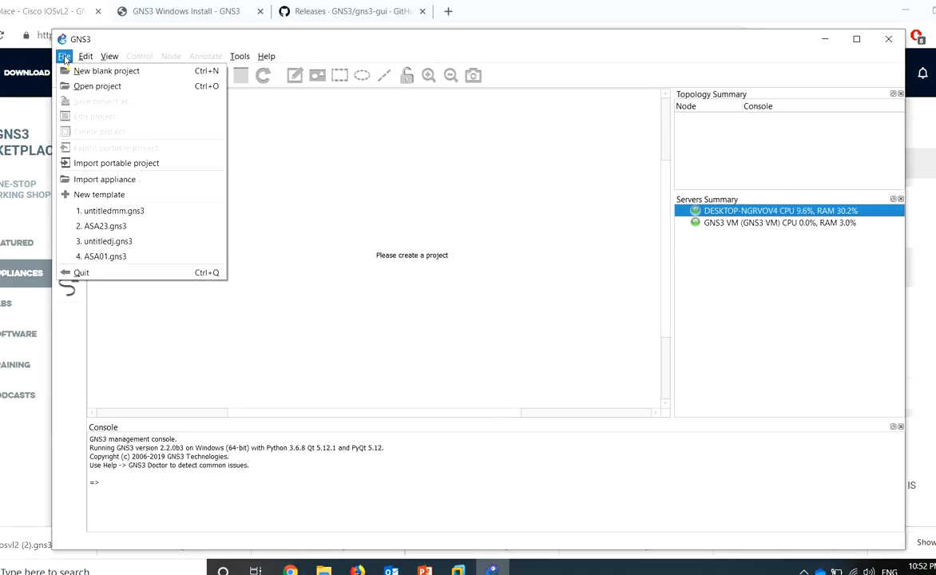
{"action": "left_click", "coordinate": [136, 184]}
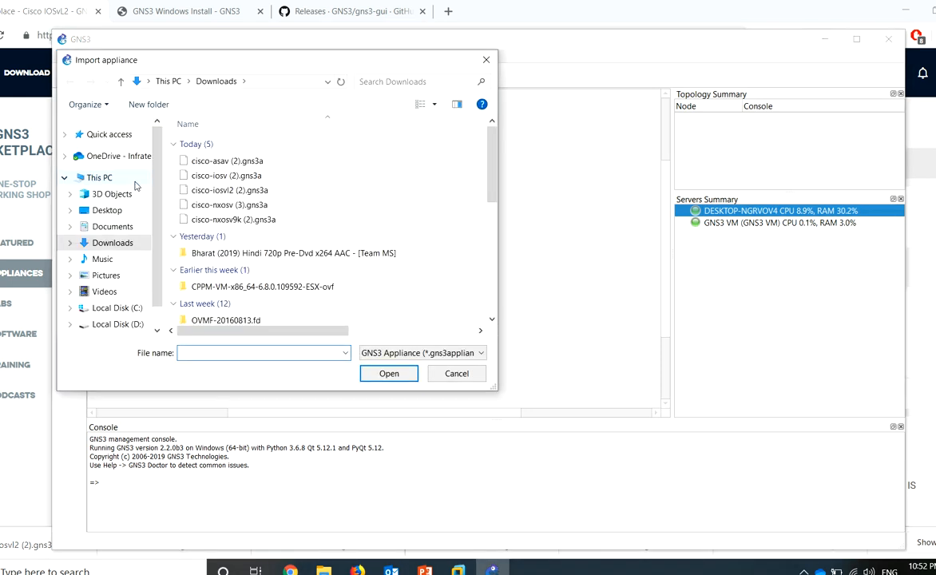
{"action": "left_click", "coordinate": [201, 163]}
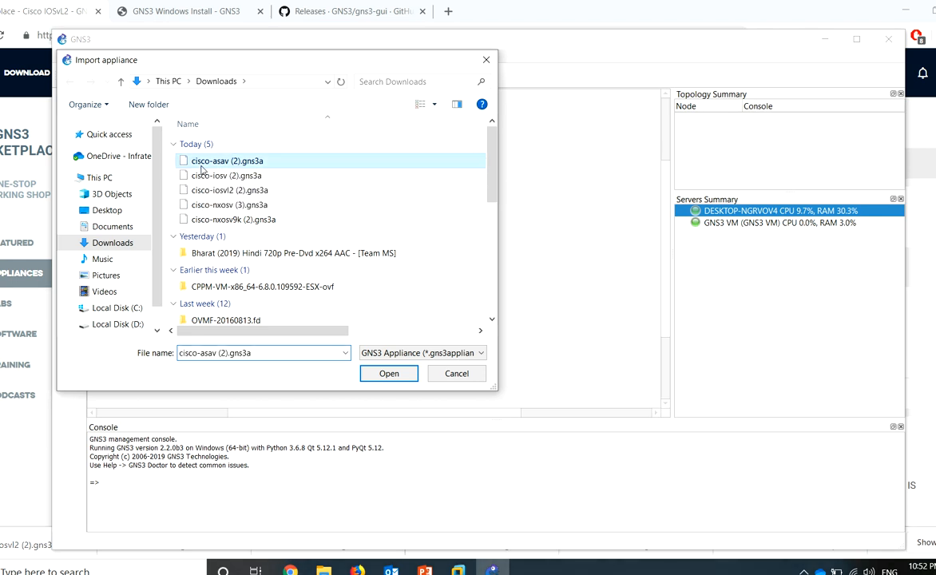
{"action": "double_click", "coordinate": [201, 163]}
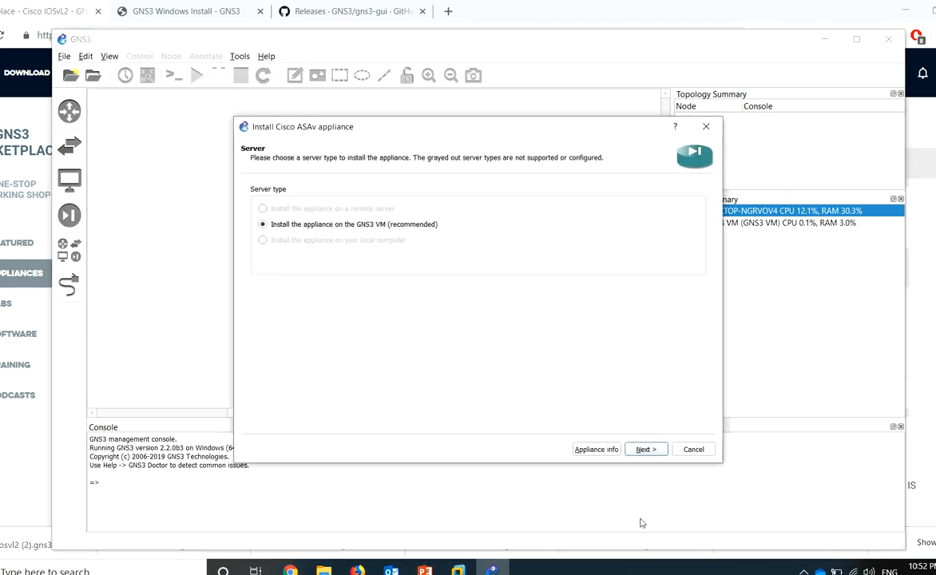
Install on the GNS3 VM with the default Qemu binary, then request the asav971-8.qcow2 download
{"action": "left_click", "coordinate": [647, 450]}
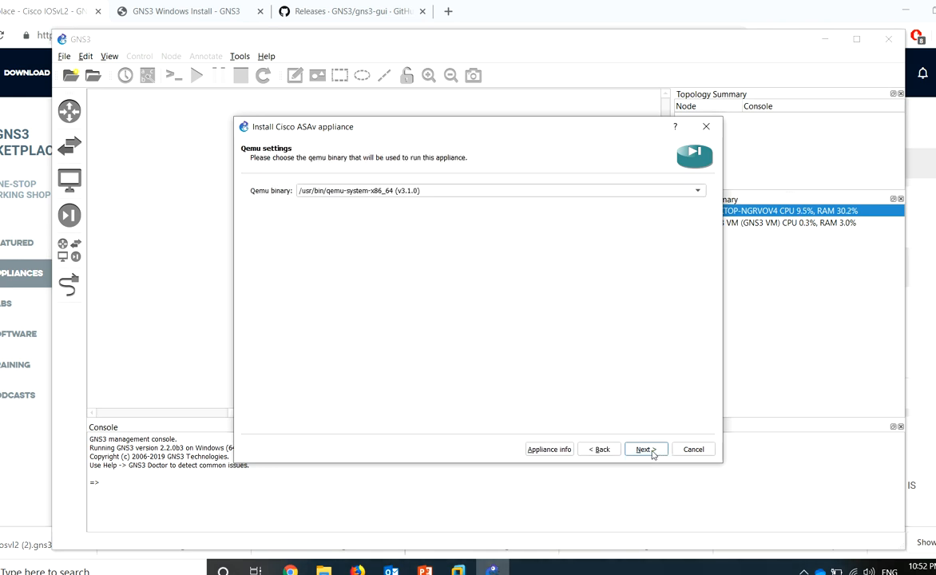
{"action": "left_click", "coordinate": [645, 449]}
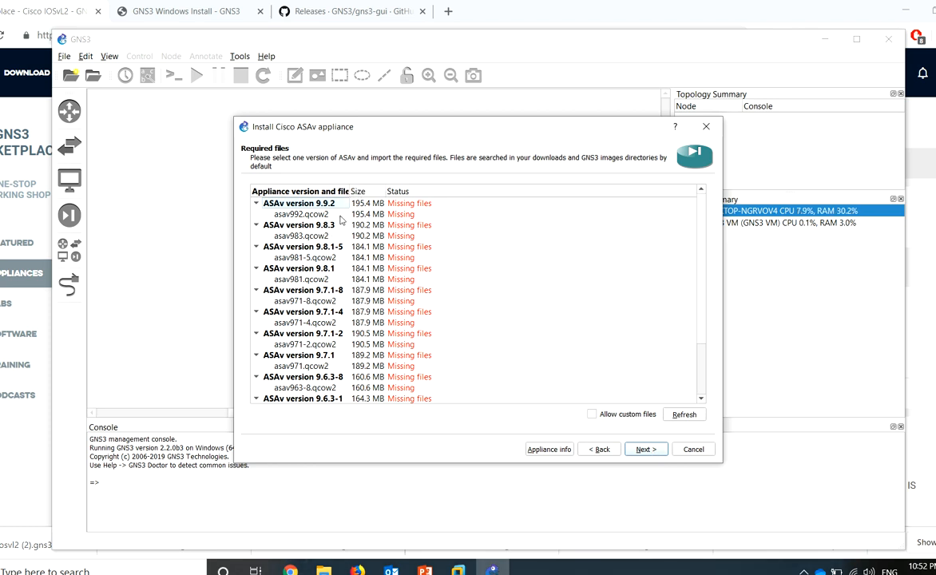
{"action": "left_click", "coordinate": [336, 214]}
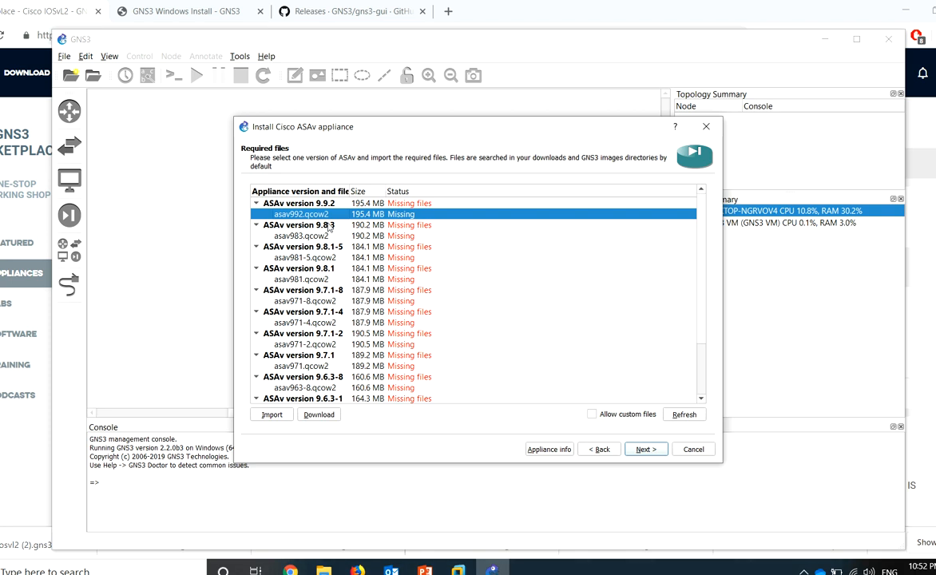
{"action": "left_click", "coordinate": [328, 236]}
{"action": "left_click", "coordinate": [328, 248]}
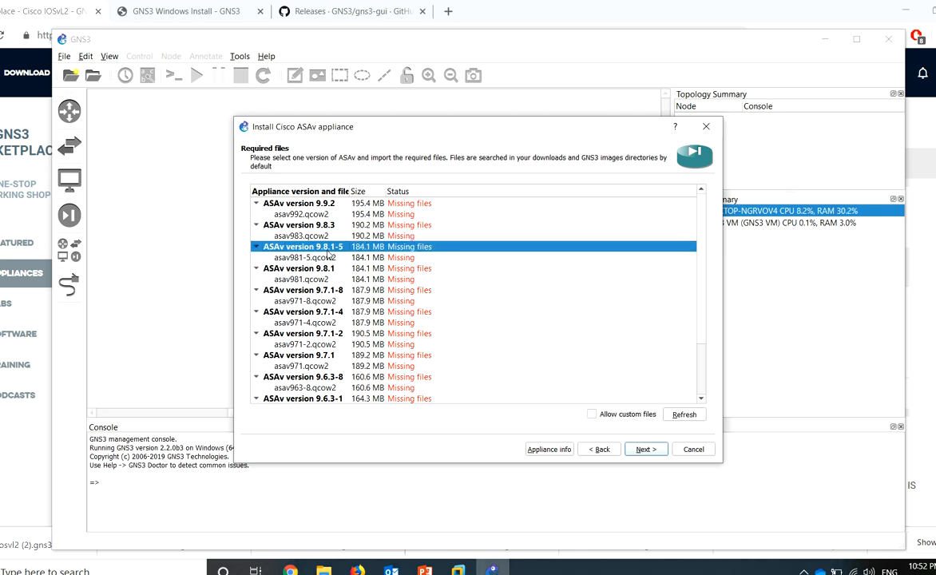
{"action": "left_click", "coordinate": [317, 281]}
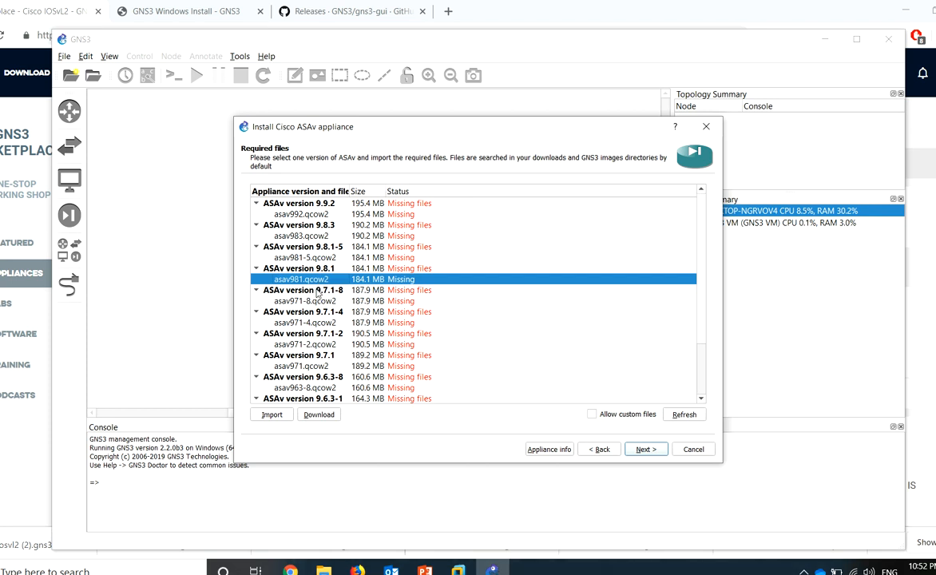
{"action": "left_click", "coordinate": [317, 301]}
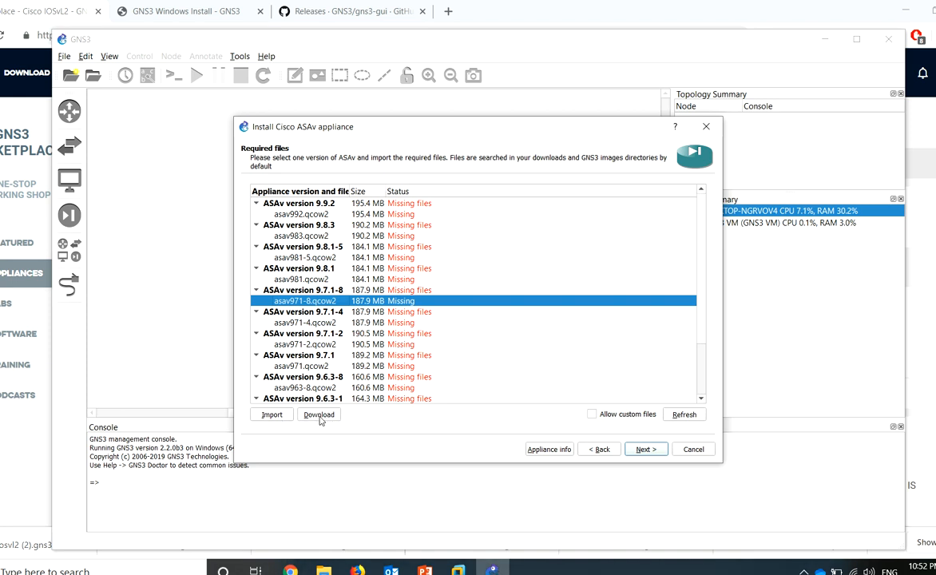
{"action": "left_click", "coordinate": [319, 414]}
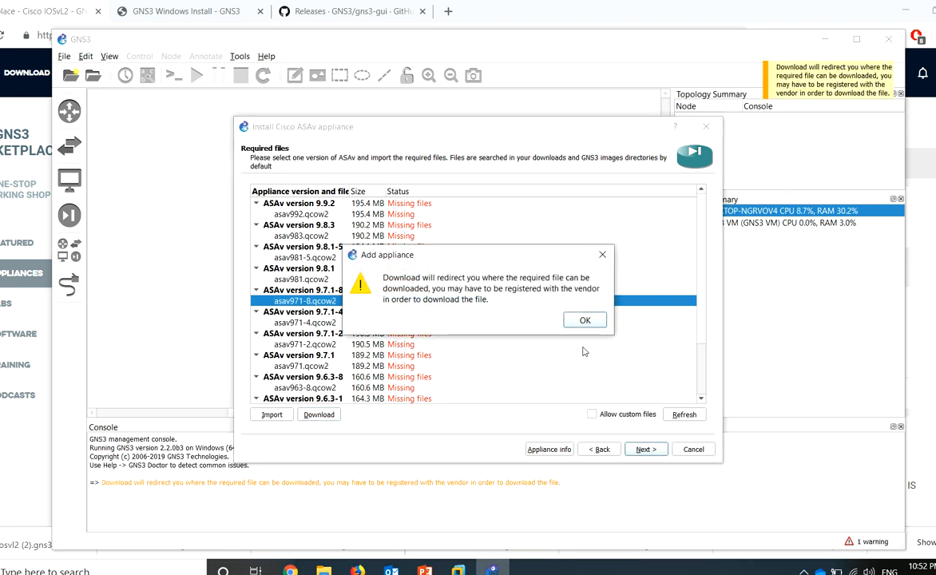
Dismiss the redirect notice to open Cisco's ASAv download page, then return to the wizard
{"action": "left_click", "coordinate": [587, 320]}
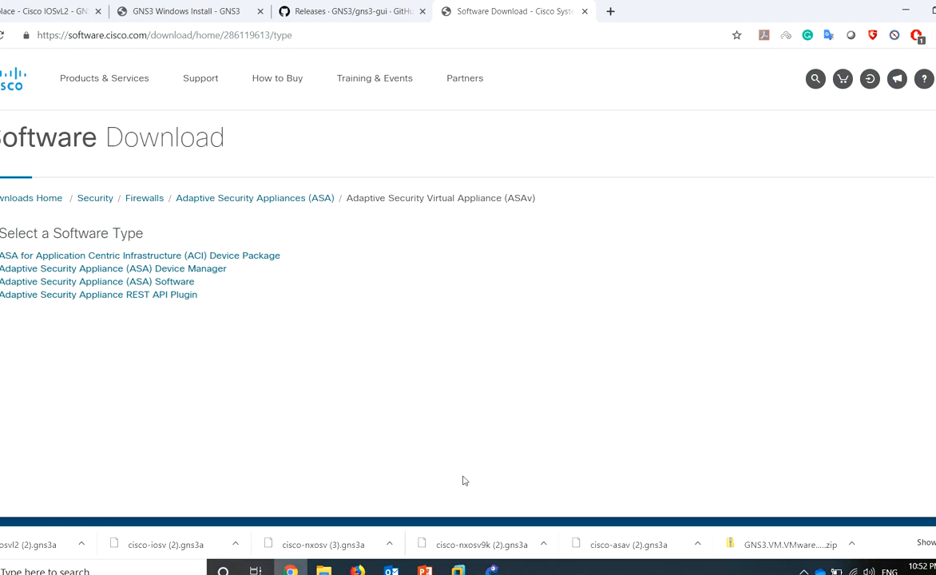
{"action": "left_click", "coordinate": [492, 571]}
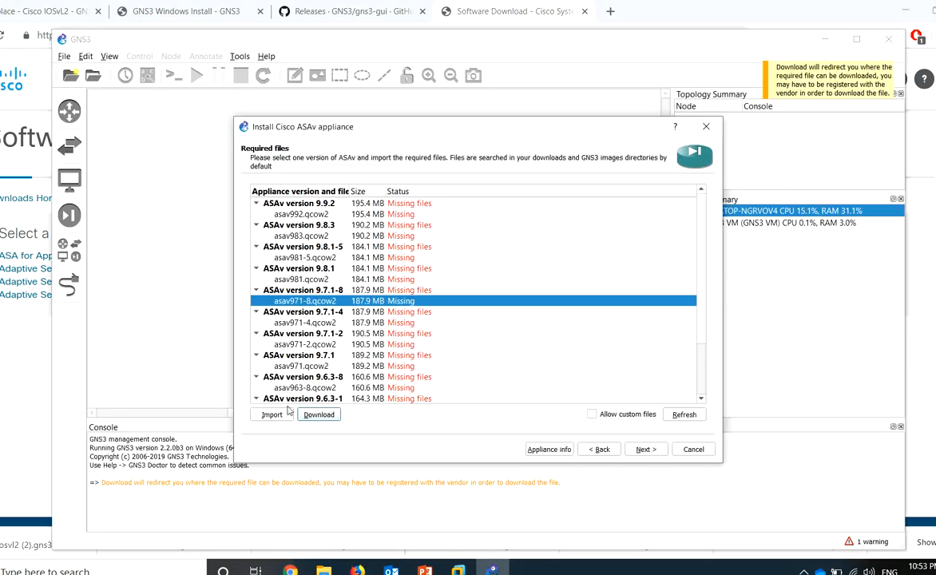
Import asav981.qcow2 from D:\CISCO tools as the ASAv 9.8.1 required image
{"action": "left_click", "coordinate": [272, 415]}
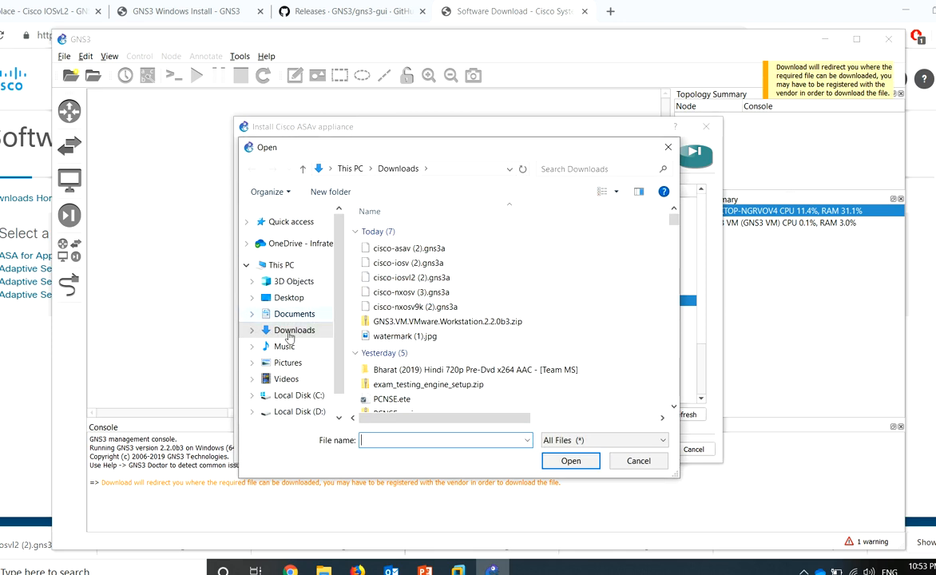
{"action": "left_click", "coordinate": [302, 413]}
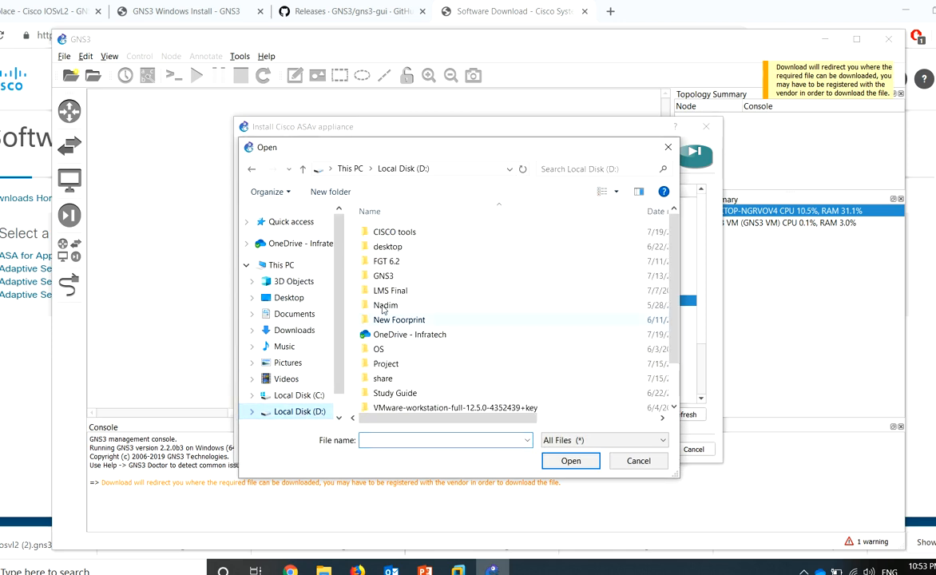
{"action": "double_click", "coordinate": [411, 232]}
{"action": "left_click", "coordinate": [429, 277]}
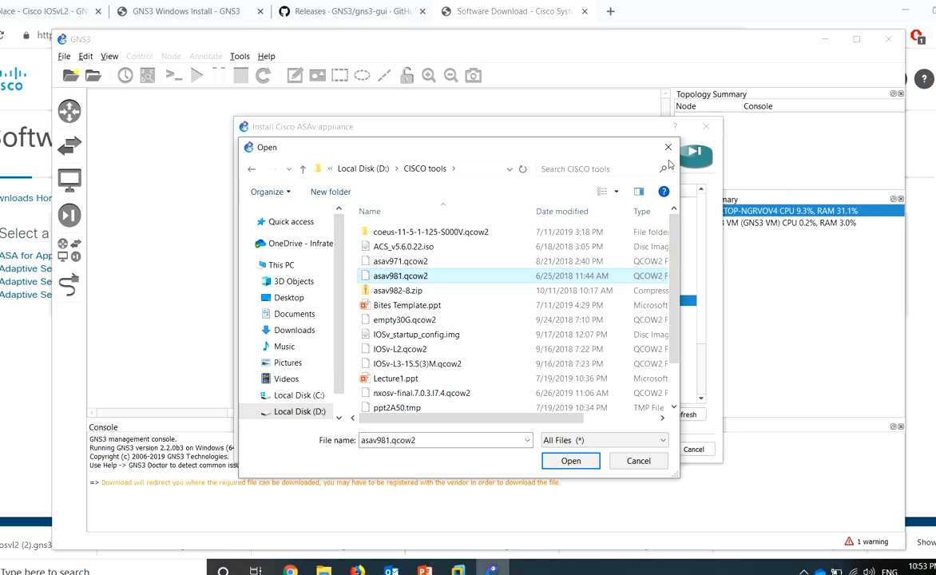
{"action": "left_click", "coordinate": [668, 148]}
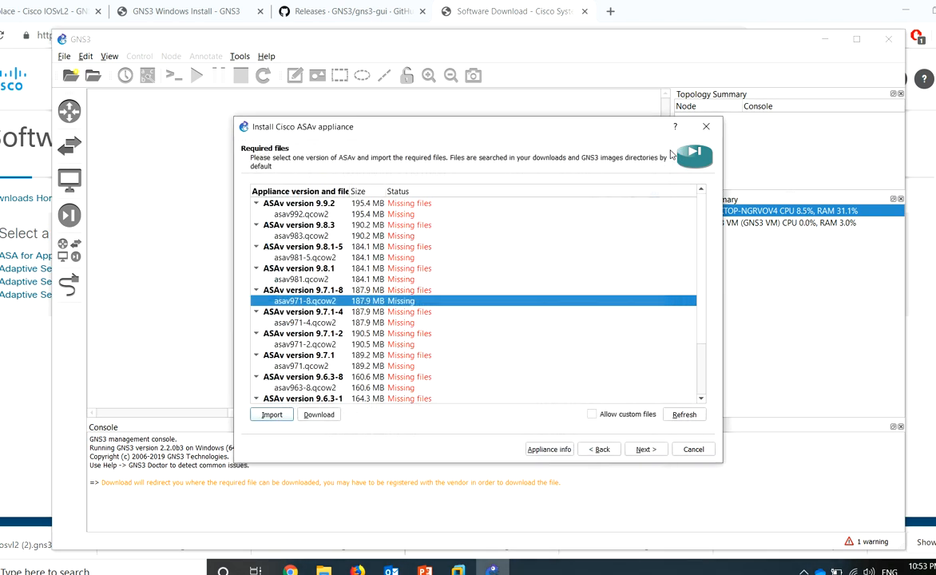
{"action": "left_click", "coordinate": [314, 280]}
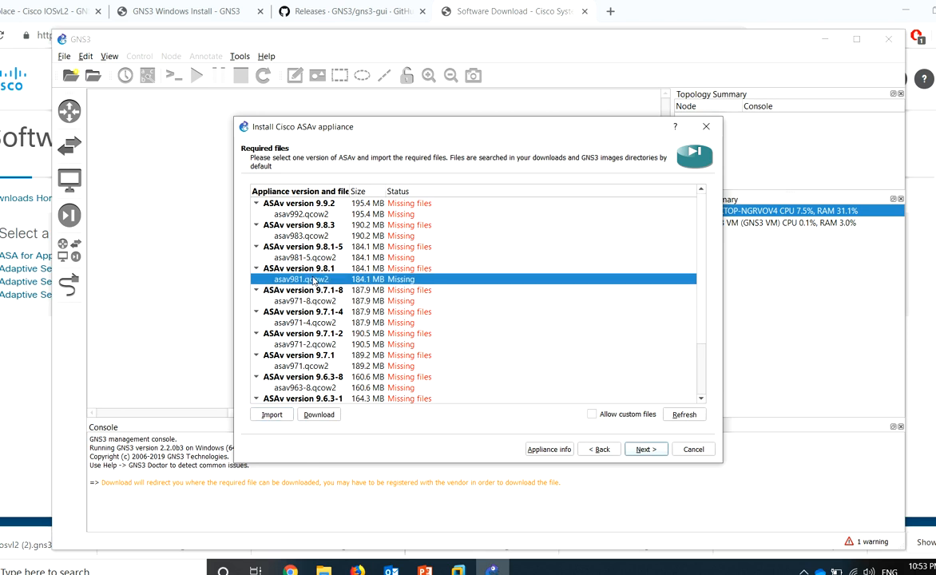
{"action": "left_click", "coordinate": [273, 415]}
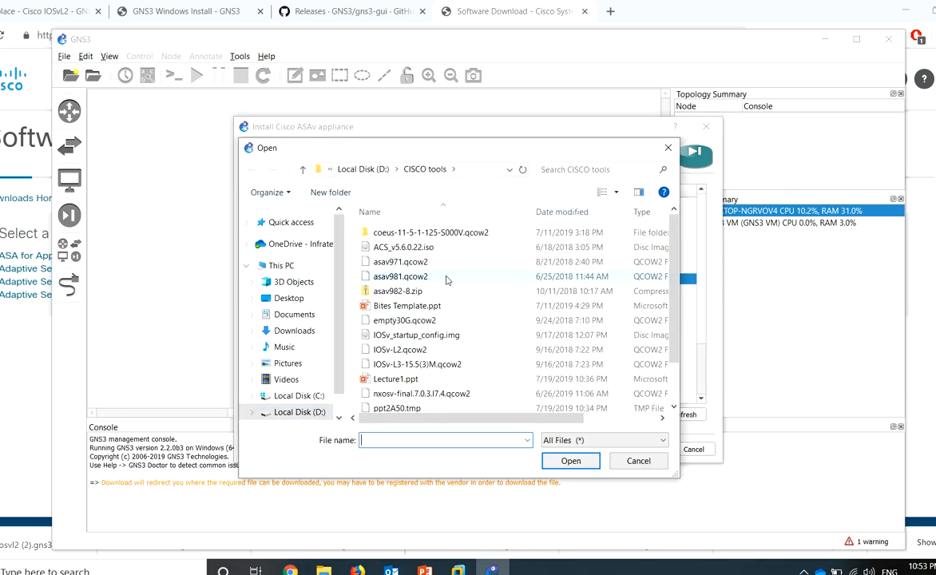
{"action": "left_click", "coordinate": [432, 277]}
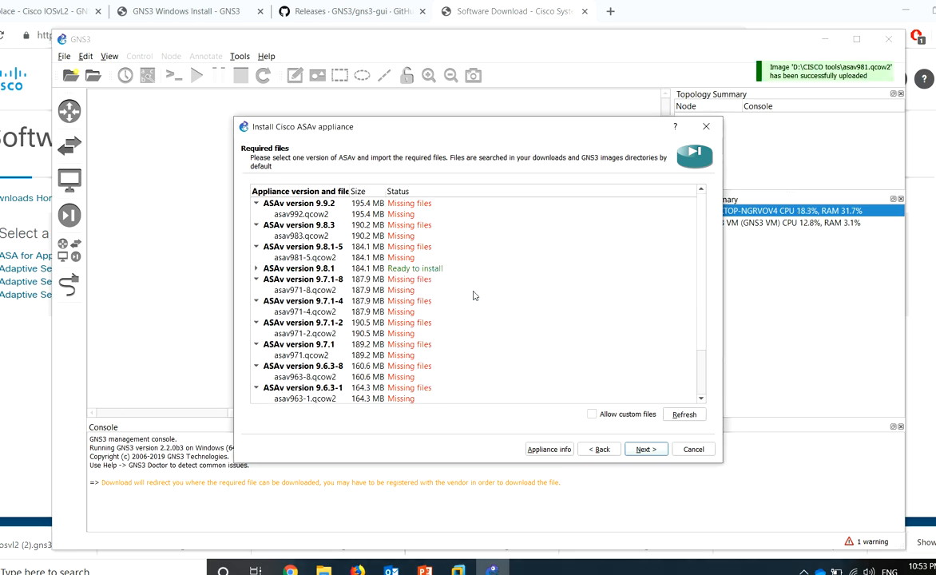
Select ASAv version 9.8.1 and confirm installing it
{"action": "left_click", "coordinate": [425, 268]}
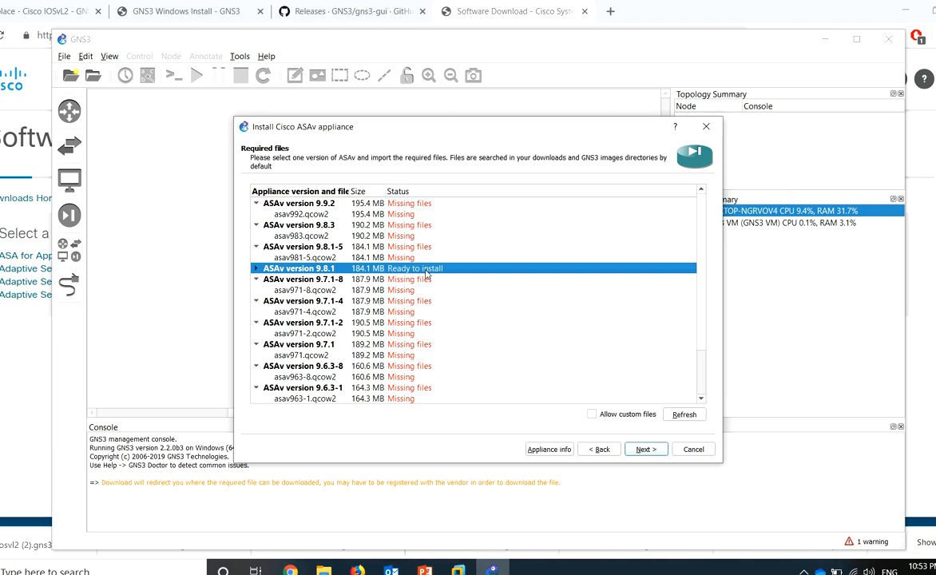
{"action": "left_click", "coordinate": [648, 449]}
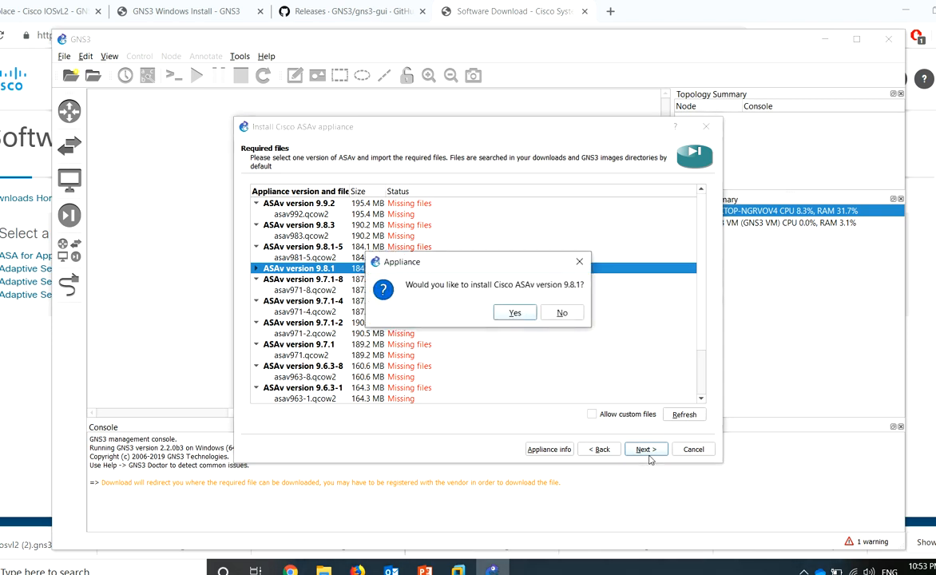
{"action": "left_click", "coordinate": [514, 313]}
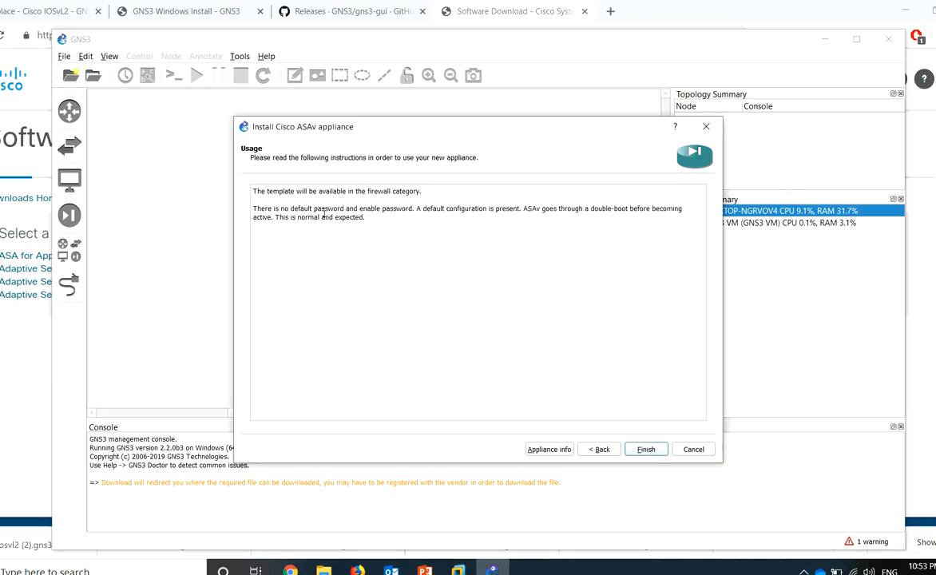
Review the usage notes and appliance details, then finish the ASAv installation
{"action": "left_click_drag", "start_coordinate": [257, 191], "coordinate": [424, 198]}
{"action": "left_click_drag", "start_coordinate": [253, 209], "coordinate": [424, 217]}
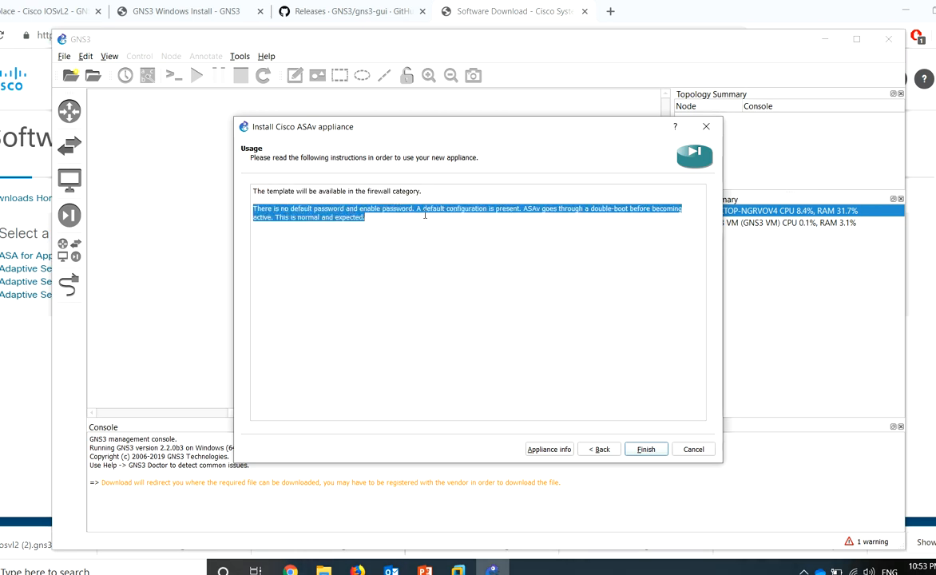
{"action": "left_click", "coordinate": [494, 259]}
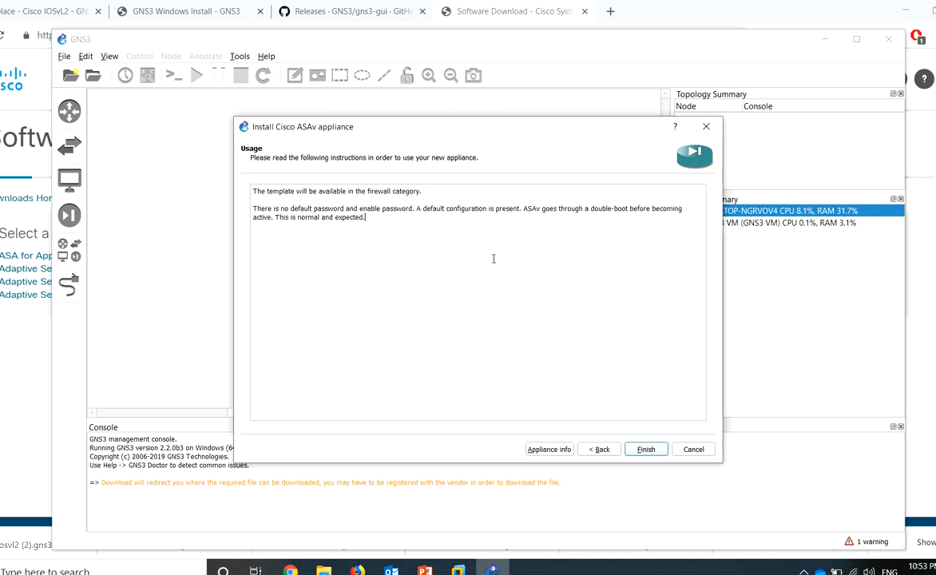
{"action": "left_click", "coordinate": [550, 449]}
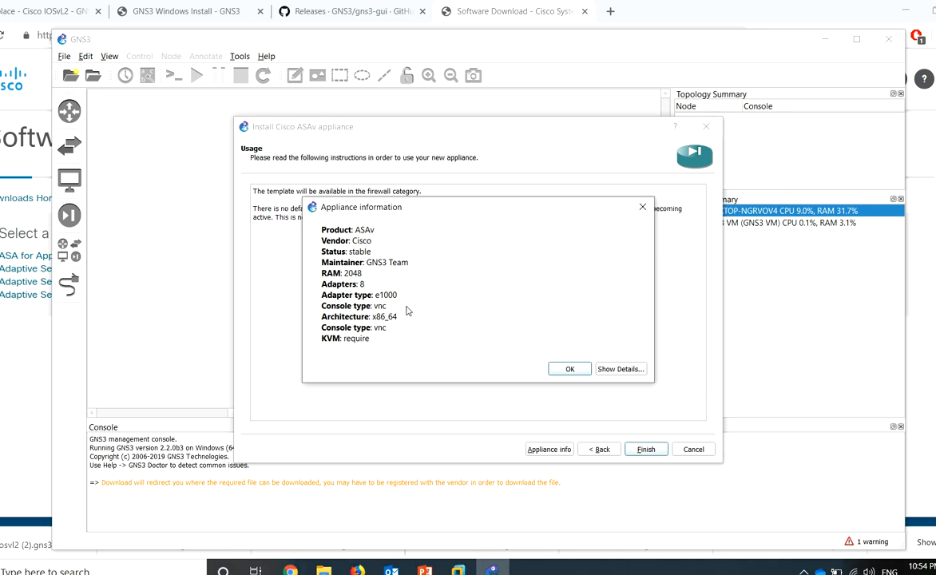
{"action": "left_click", "coordinate": [570, 368]}
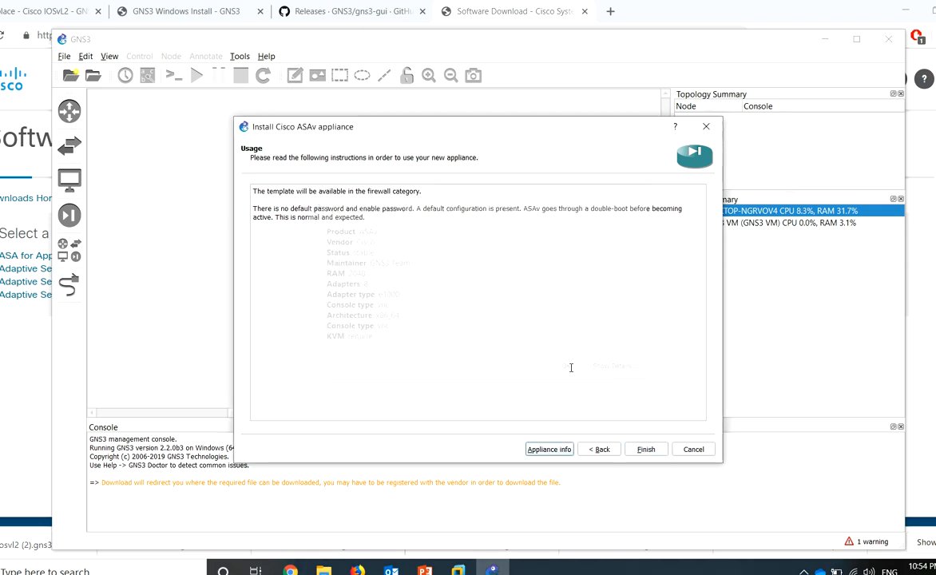
{"action": "left_click", "coordinate": [646, 449]}
{"action": "left_click", "coordinate": [590, 315]}
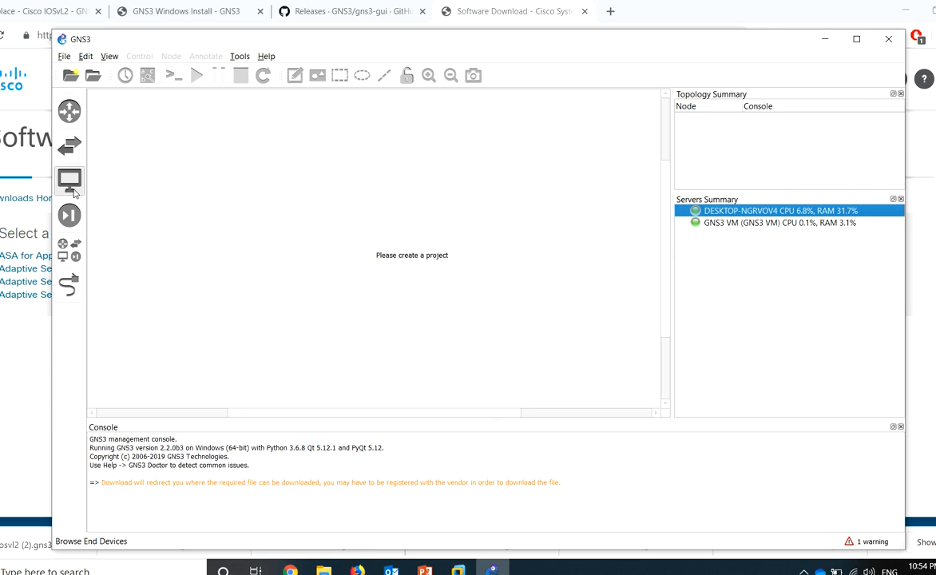
Find the Cisco ASAv 9.8.1 template among the security devices, then open the File menu
{"action": "left_click", "coordinate": [69, 179]}
{"action": "left_click", "coordinate": [79, 215]}
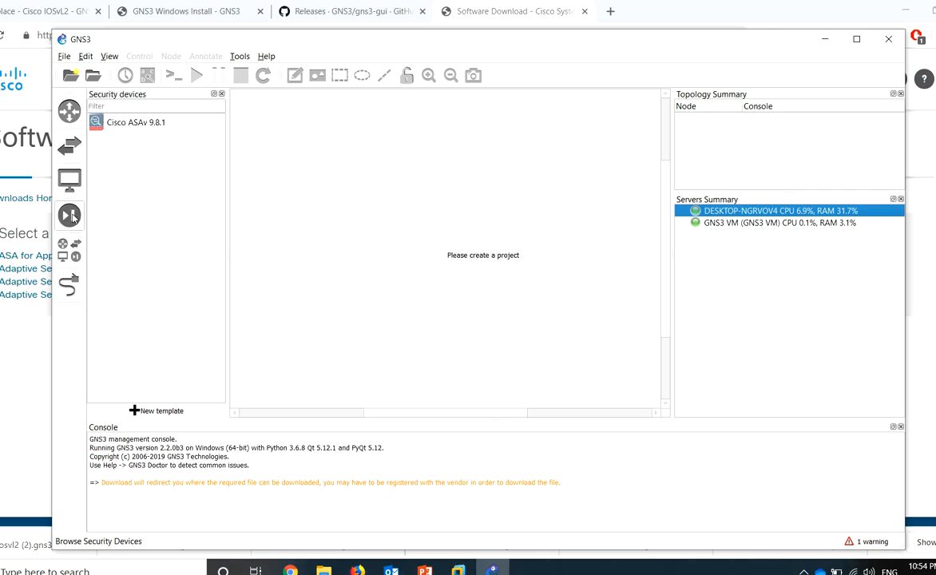
{"action": "left_click", "coordinate": [132, 122]}
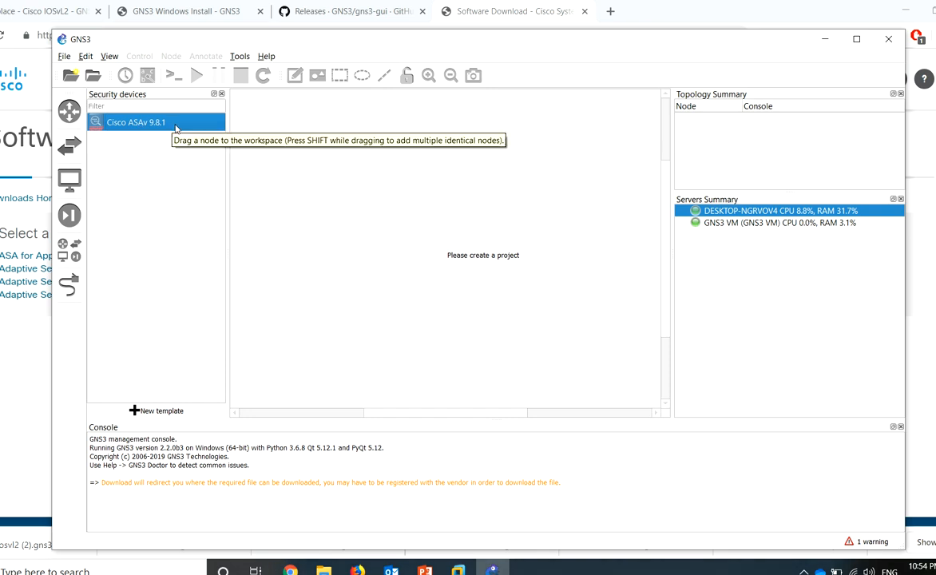
{"action": "left_click", "coordinate": [64, 56]}
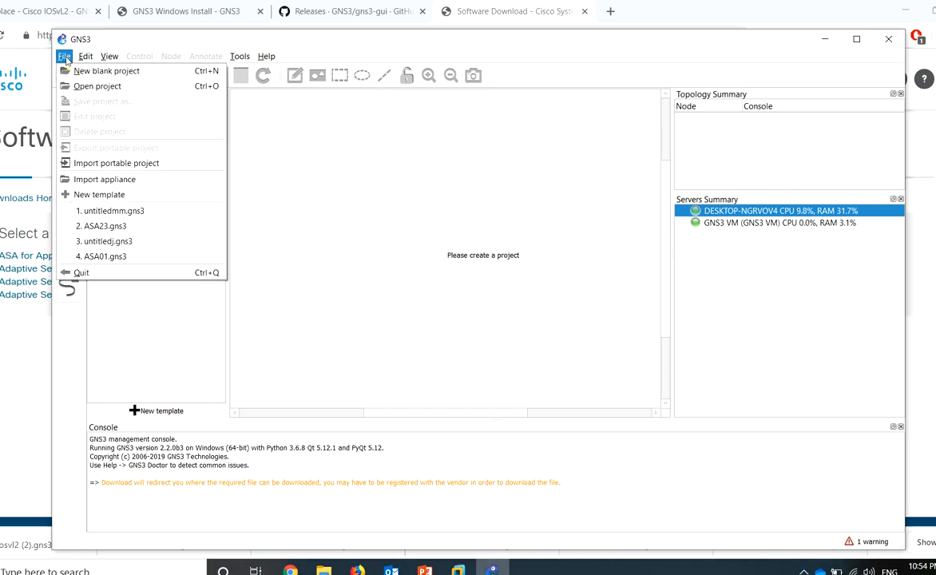
Import cisco-nxosv9k (2).gns3a onto the GNS3 VM, keeping the default Qemu binary
{"action": "left_click", "coordinate": [83, 181]}
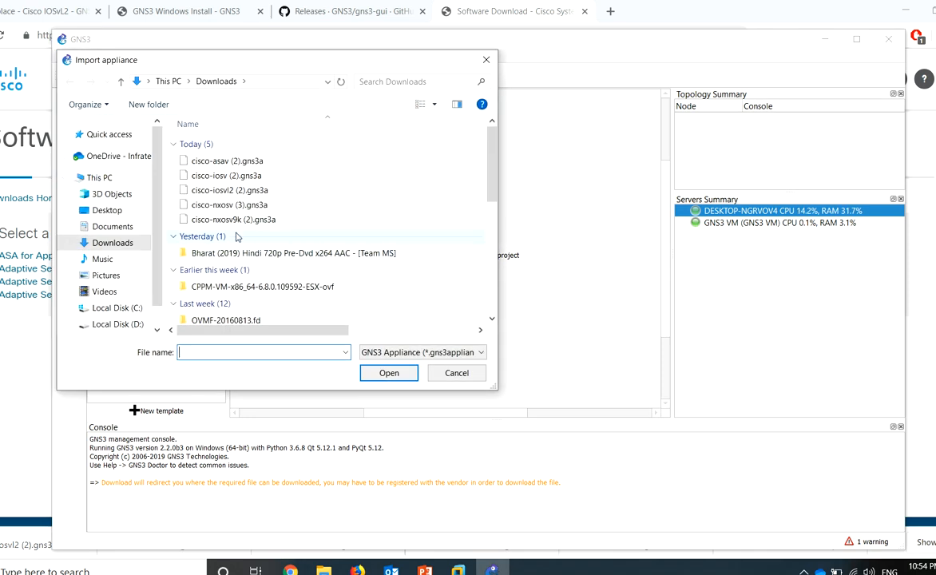
{"action": "double_click", "coordinate": [249, 220]}
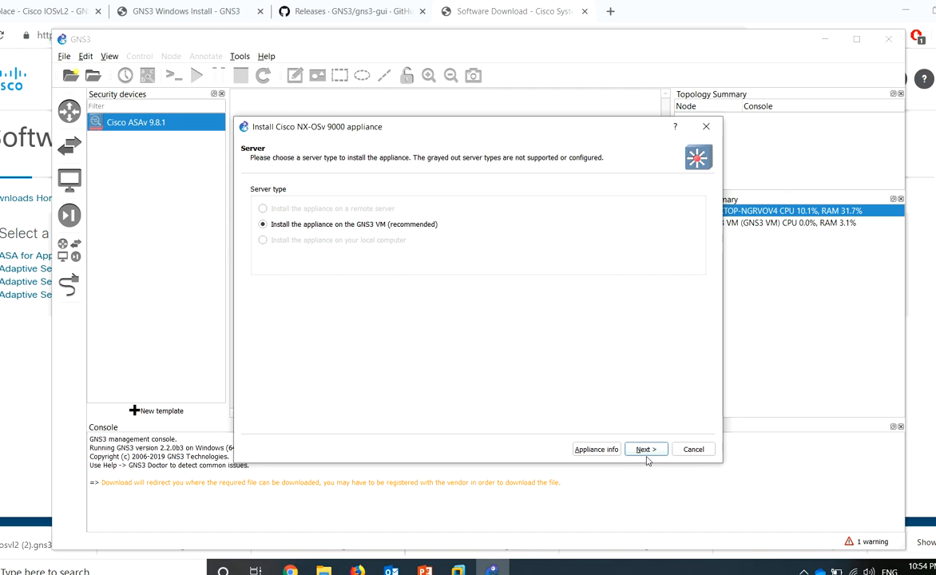
{"action": "left_click", "coordinate": [636, 452]}
{"action": "left_click", "coordinate": [551, 450]}
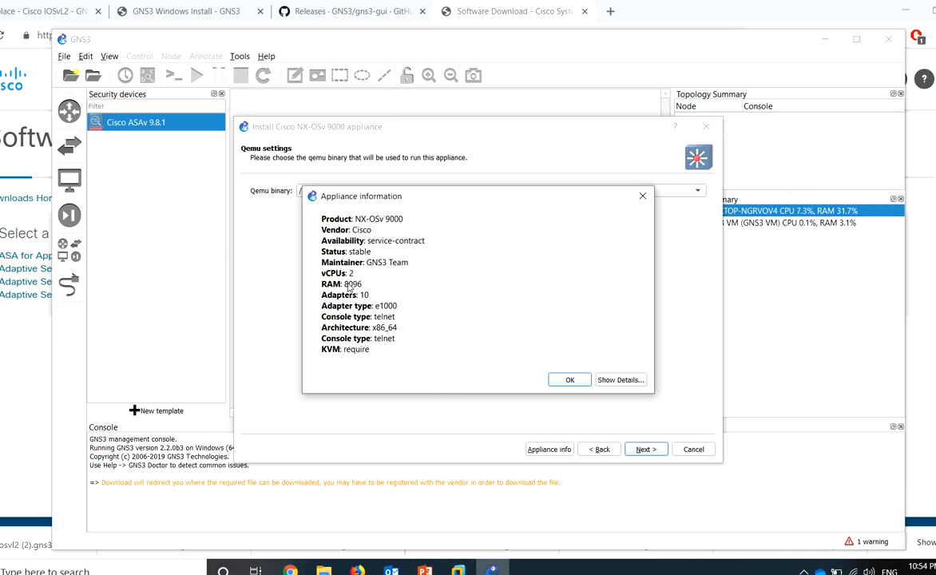
{"action": "left_click", "coordinate": [586, 382]}
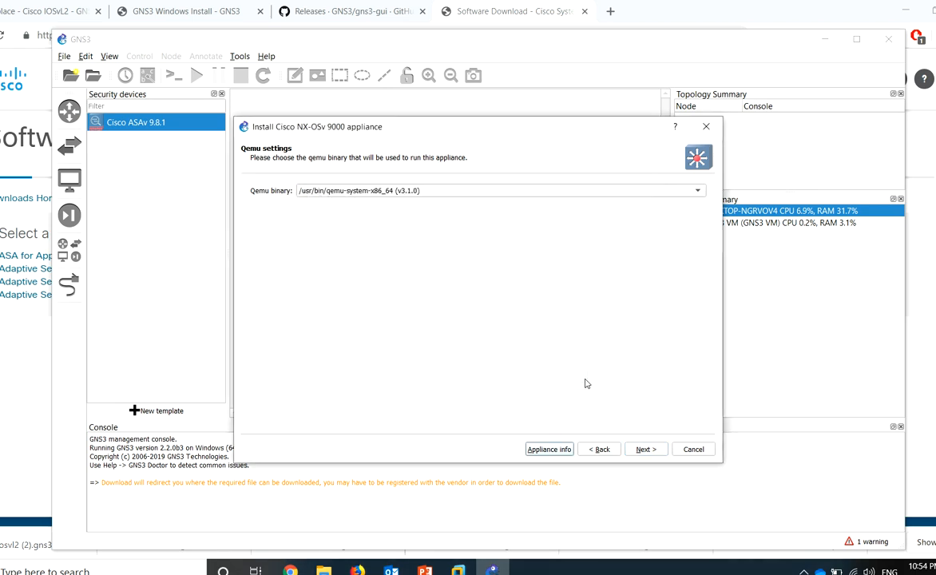
{"action": "left_click", "coordinate": [643, 450]}
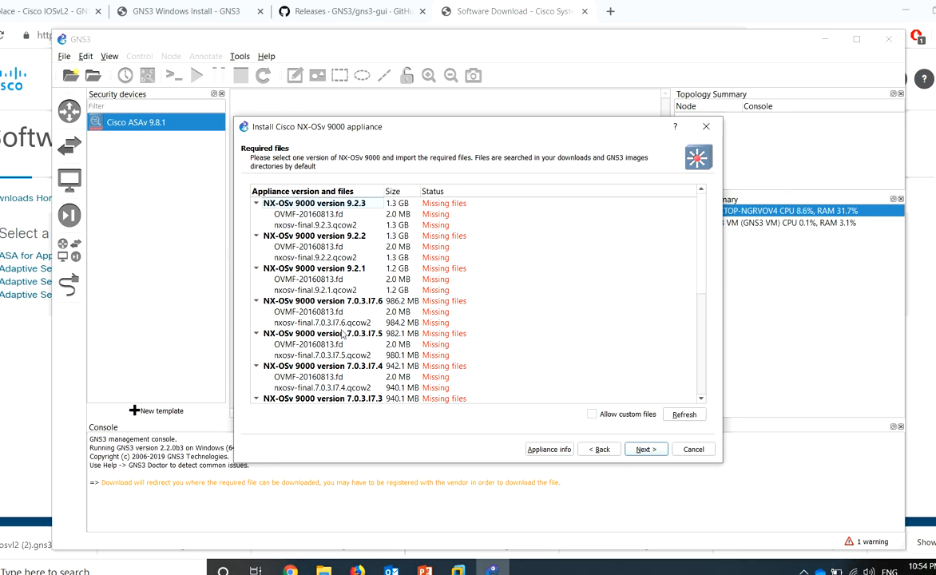
Browse D:\CISCO tools for nxosv-final.7.0.3.I7.4.qcow2 from the 7.0.3.I7.3 OVMF entry, then cancel
{"action": "scroll", "coordinate": [344, 336], "scroll_direction": "down", "scroll_amount": 2}
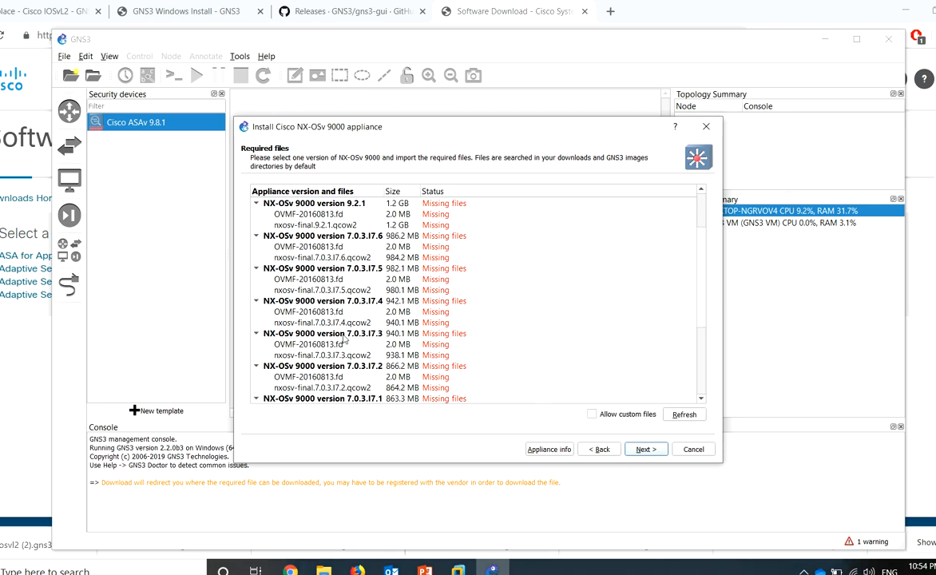
{"action": "left_click", "coordinate": [344, 342]}
{"action": "left_click", "coordinate": [271, 417]}
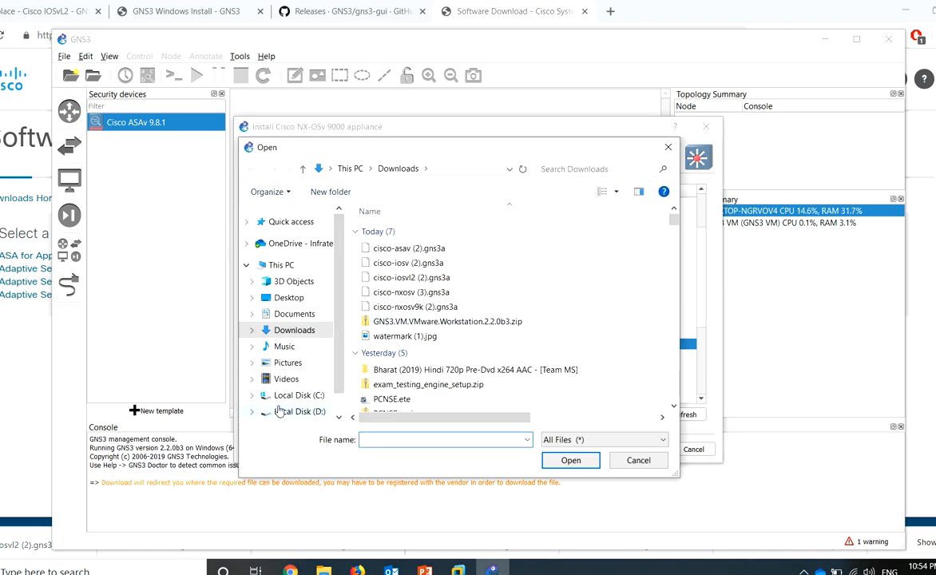
{"action": "left_click_drag", "start_coordinate": [386, 158], "coordinate": [400, 137]}
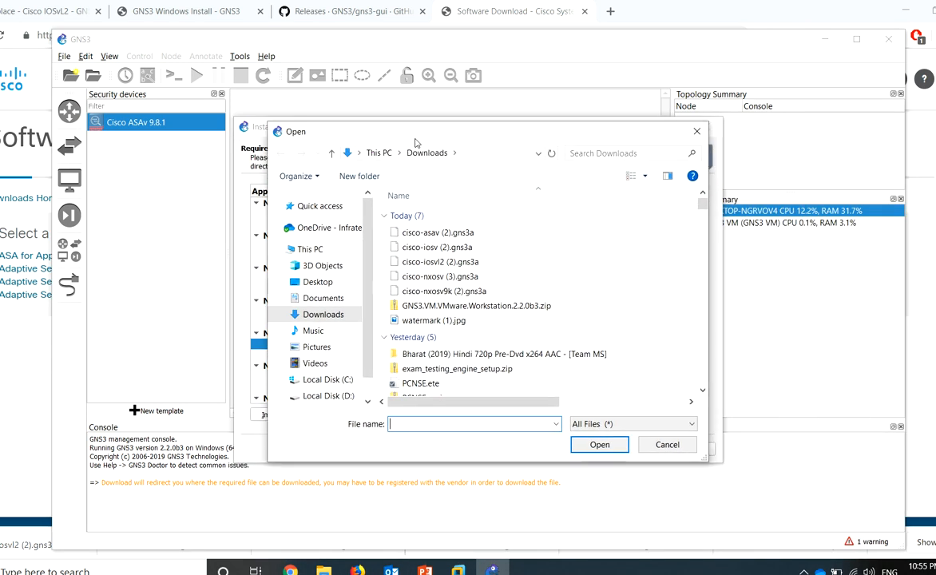
{"action": "left_click", "coordinate": [324, 397]}
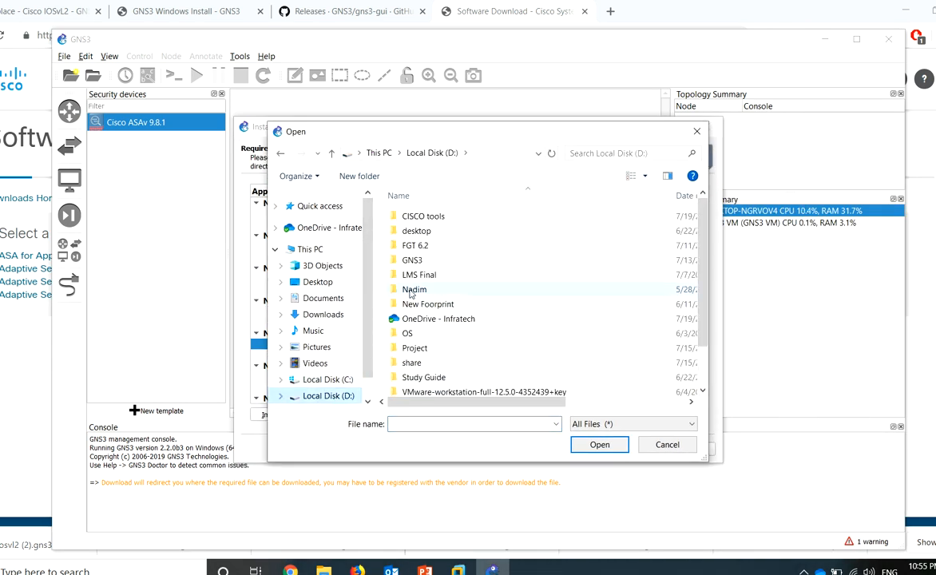
{"action": "double_click", "coordinate": [430, 217]}
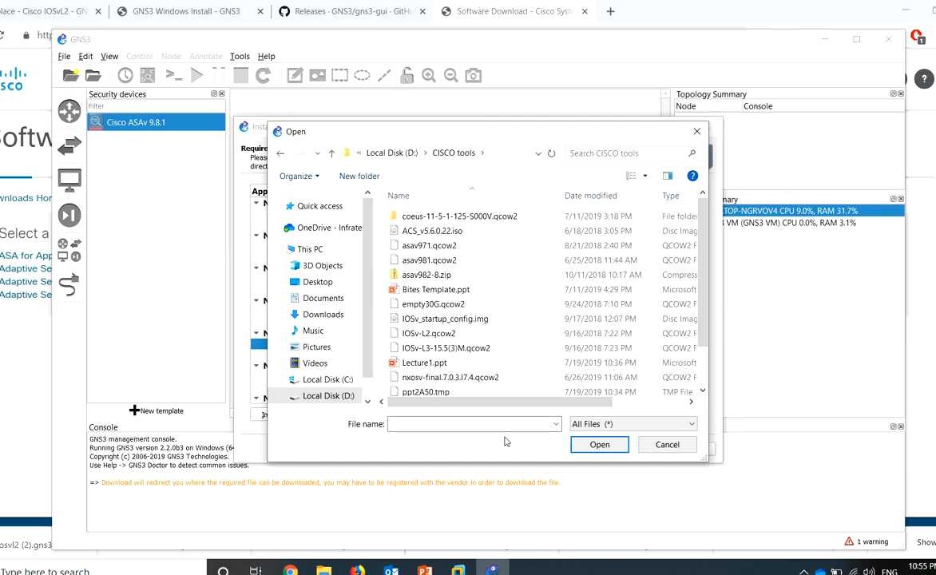
{"action": "scroll", "coordinate": [479, 352], "scroll_direction": "down", "scroll_amount": 1}
{"action": "left_click", "coordinate": [480, 345]}
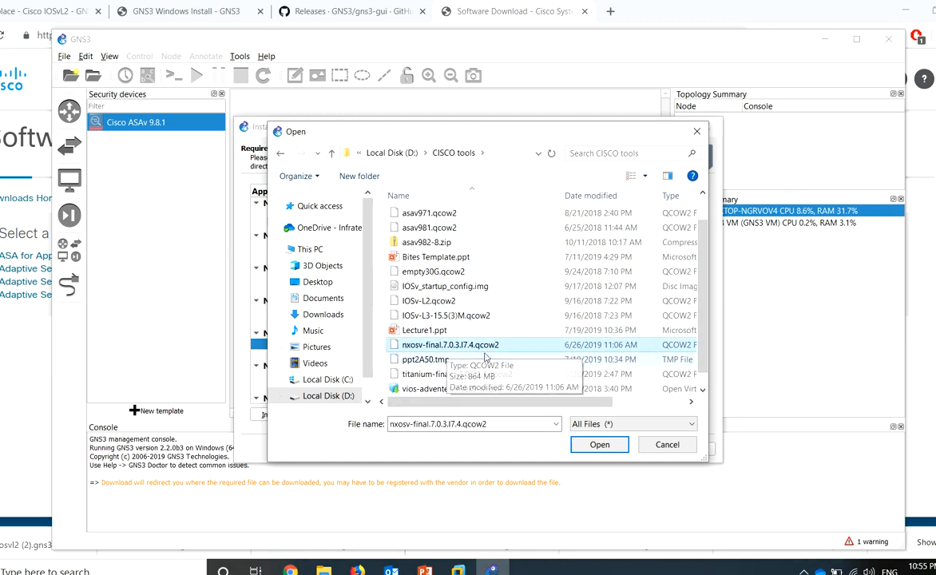
{"action": "left_click", "coordinate": [667, 447]}
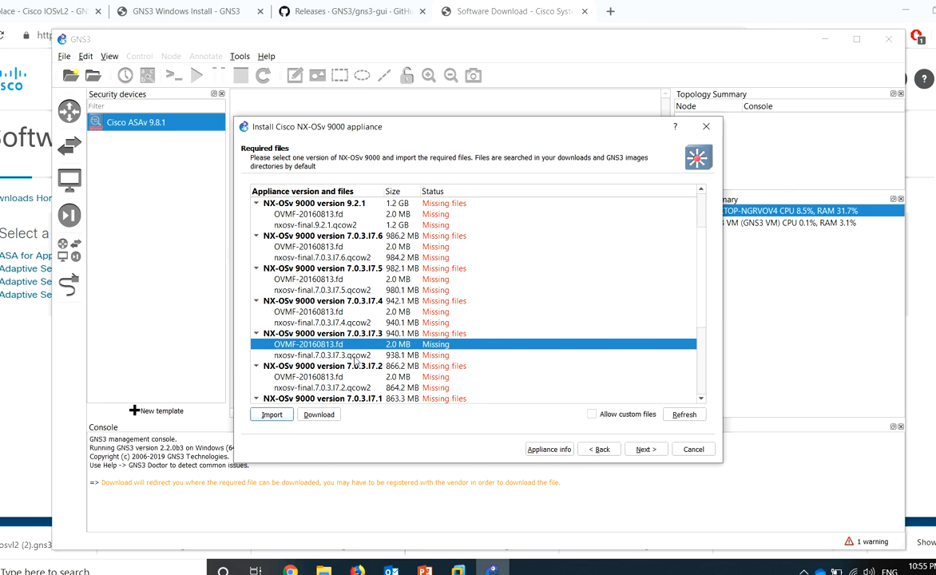
Try the 7.0.3.I7.3 qcow2 entry with nxosv-final.7.0.3.I7.4.qcow2, then cancel again
{"action": "left_click", "coordinate": [356, 356]}
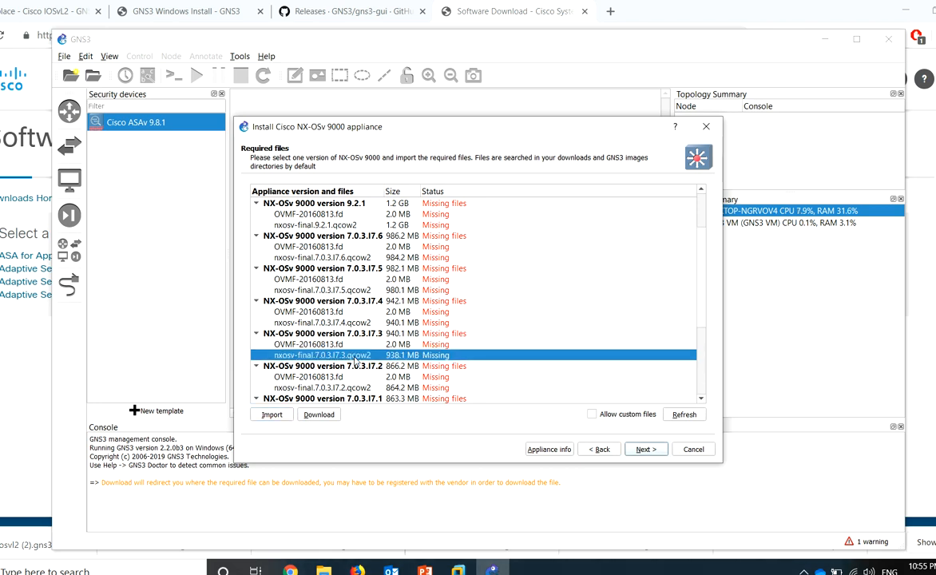
{"action": "left_click", "coordinate": [272, 416]}
{"action": "left_click_drag", "start_coordinate": [350, 135], "coordinate": [503, 111]}
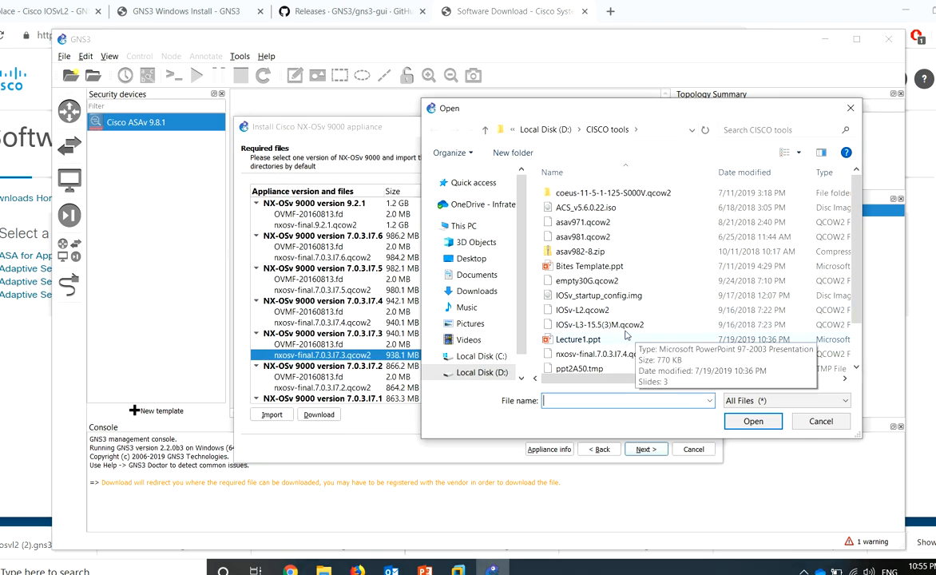
{"action": "left_click", "coordinate": [627, 356]}
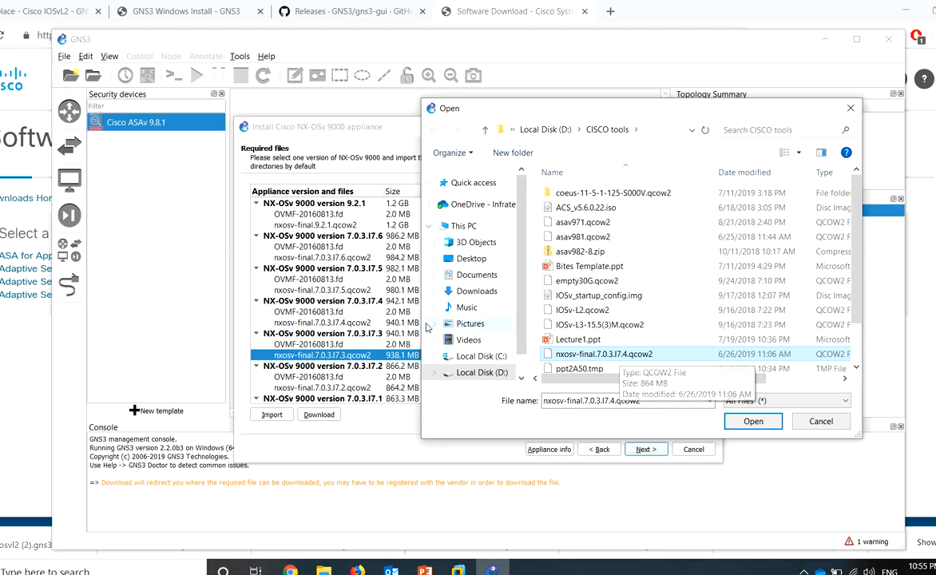
{"action": "left_click", "coordinate": [821, 421]}
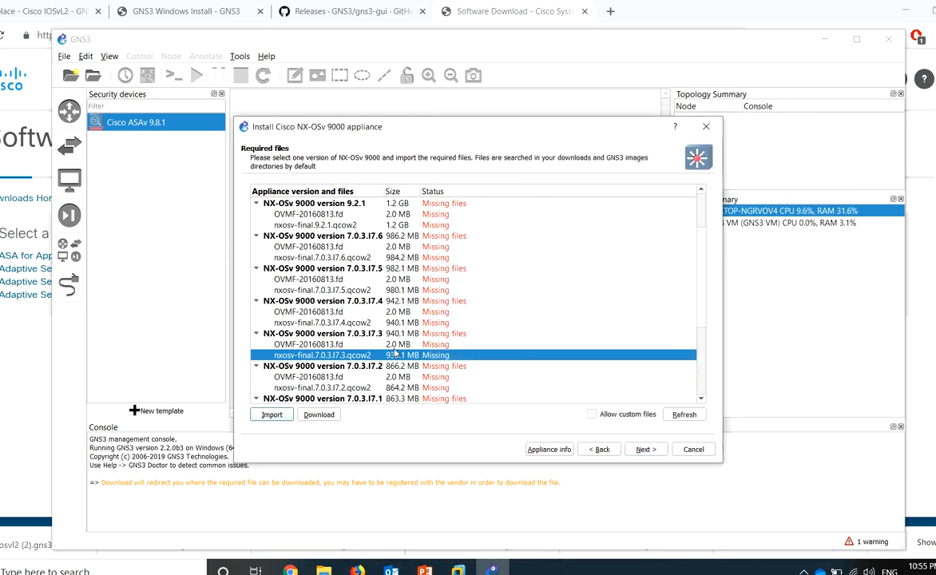
Import nxosv-final.7.0.3.I7.4.qcow2 for the 7.0.3.I7.4 qcow2 image entry
{"action": "left_click", "coordinate": [364, 323]}
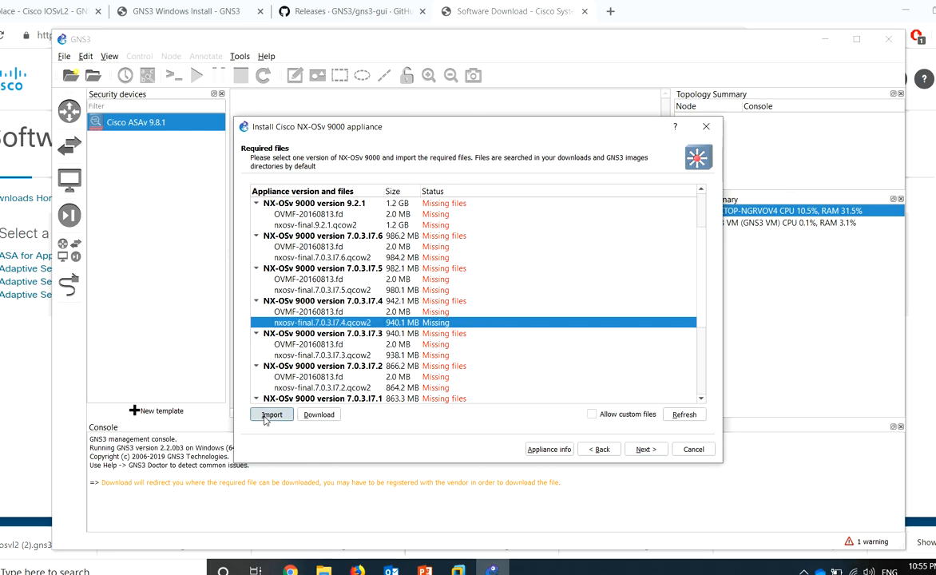
{"action": "left_click", "coordinate": [270, 415]}
{"action": "left_click", "coordinate": [611, 356]}
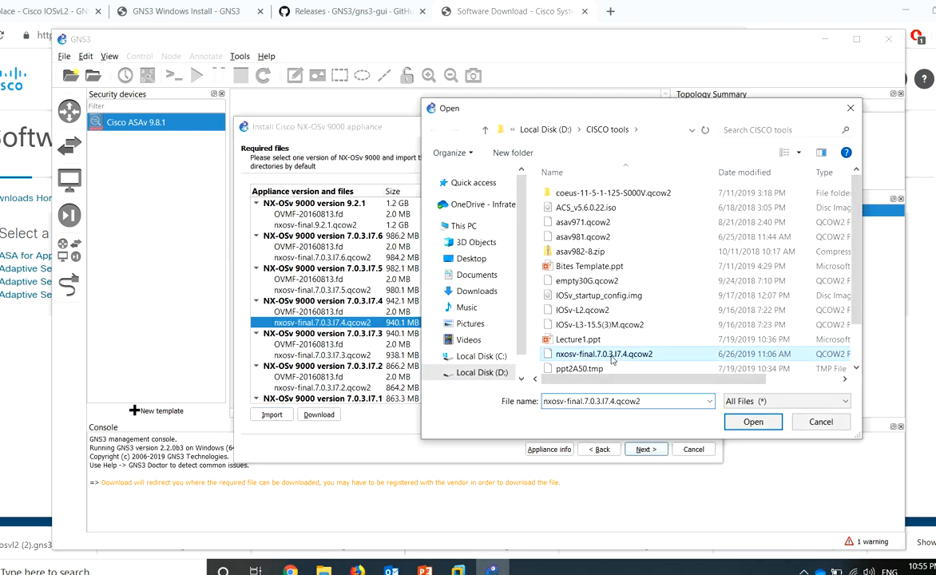
{"action": "left_click", "coordinate": [754, 421]}
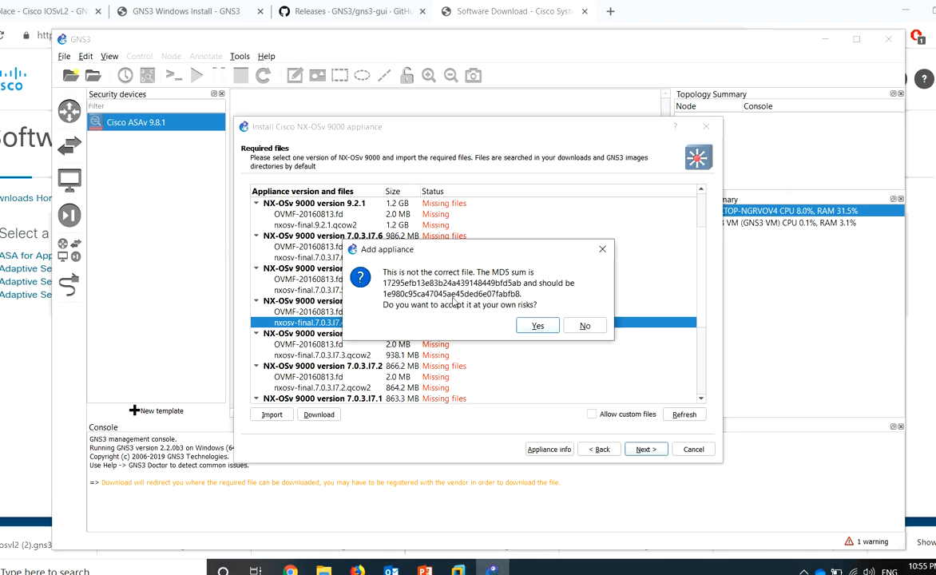
Accept the MD5 mismatch, let the upload finish, and select the 7.0.3.I7.2 OVMF entry
{"action": "left_click", "coordinate": [538, 325]}
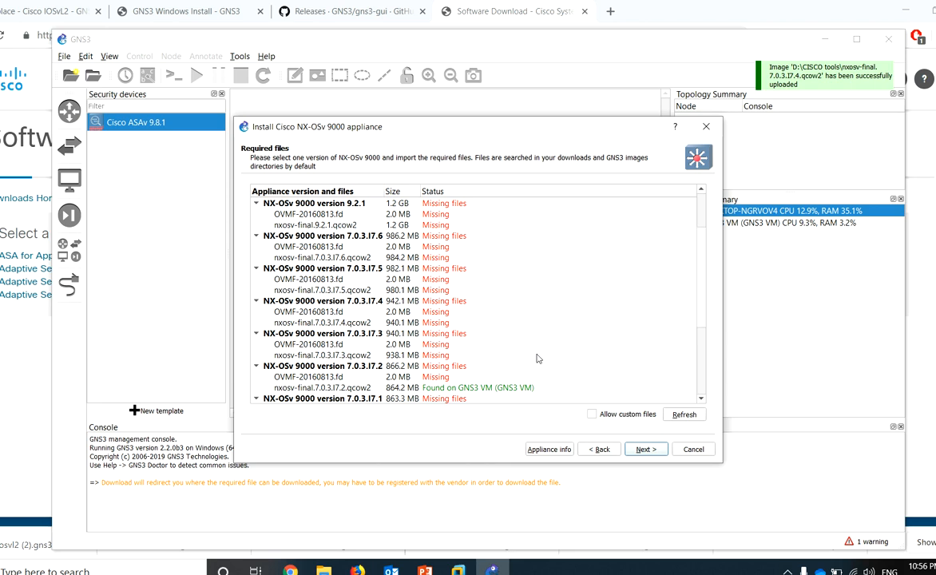
{"action": "left_click", "coordinate": [462, 389]}
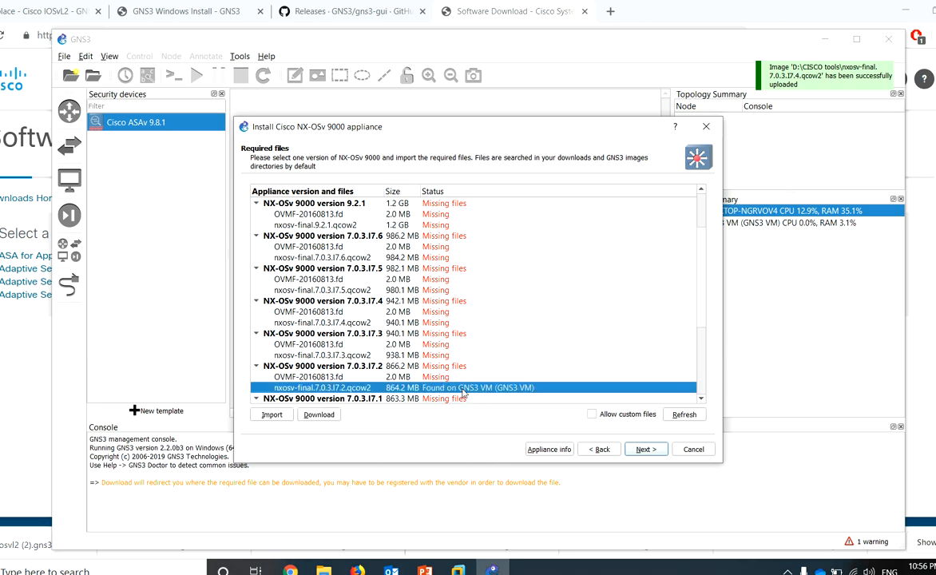
{"action": "left_click", "coordinate": [309, 378]}
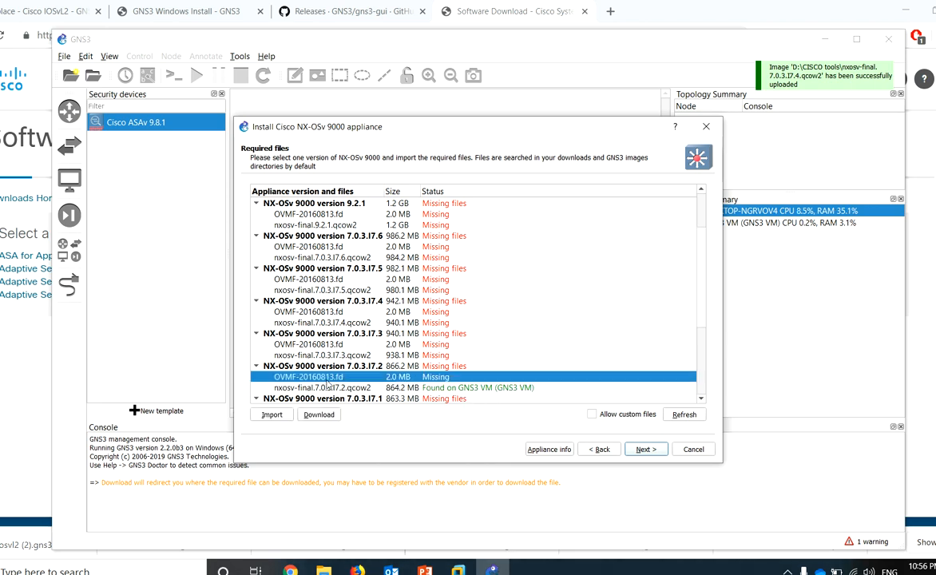
Import OVMF-20160813.fd from Downloads\OVMF-20160813.fd for the 7.0.3.I7.2 entry
{"action": "left_click", "coordinate": [272, 415]}
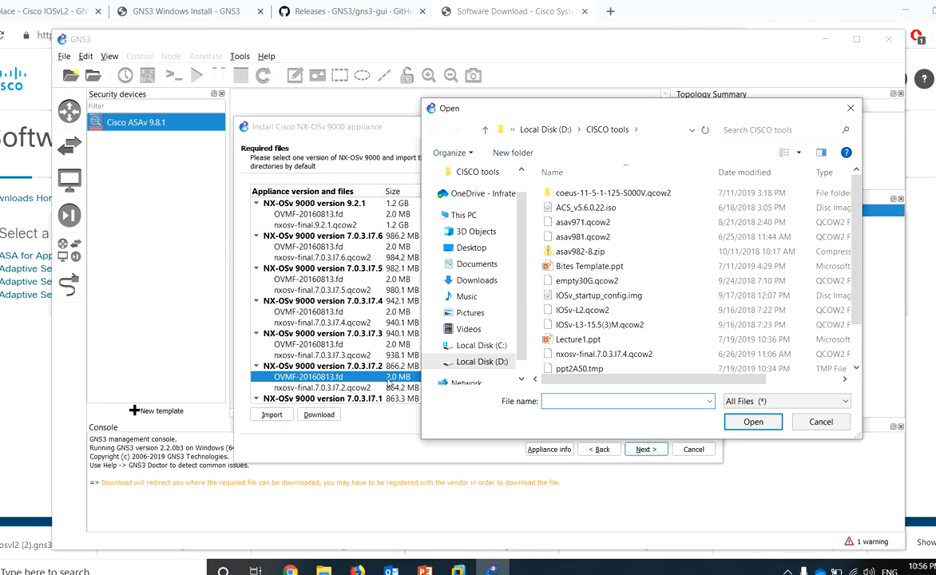
{"action": "left_click", "coordinate": [471, 279]}
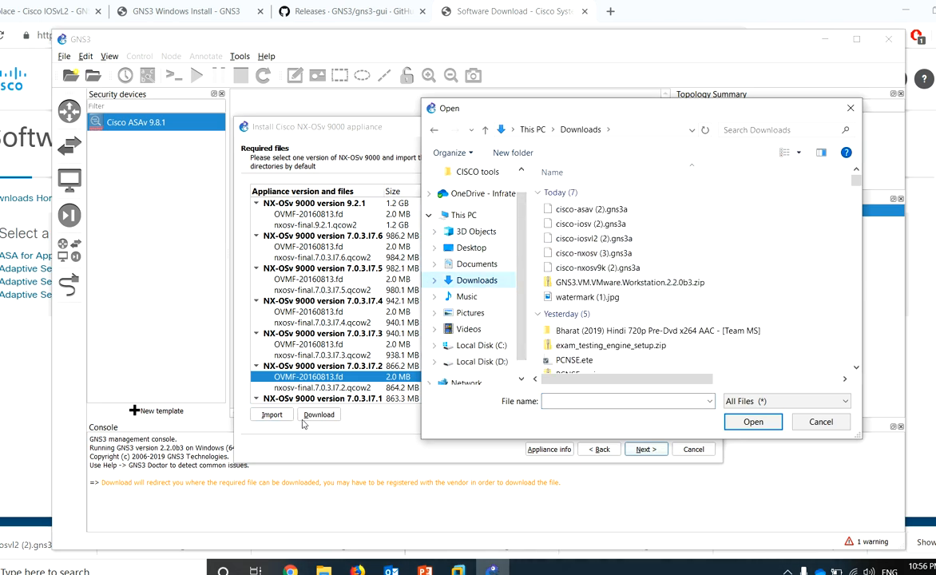
{"action": "left_click", "coordinate": [599, 282]}
{"action": "key", "text": "o"}
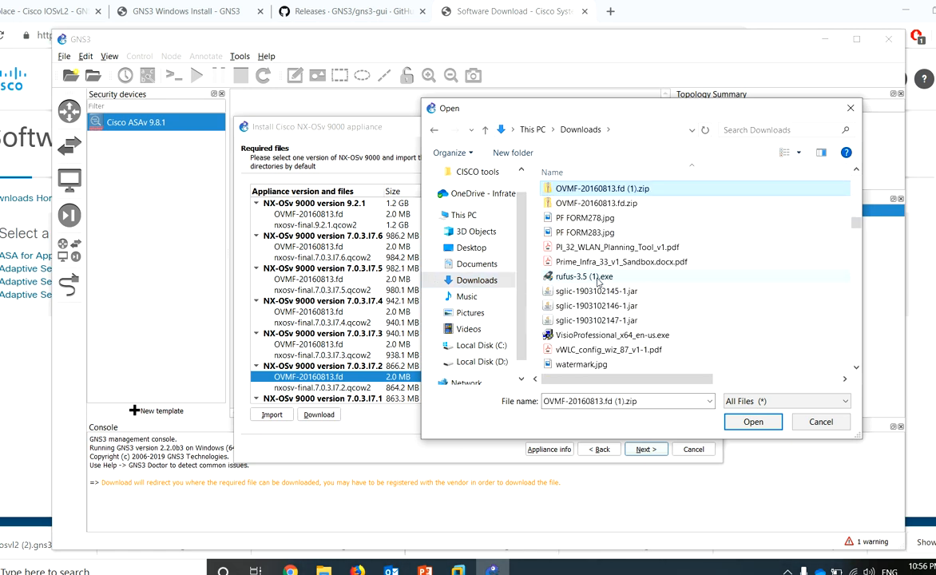
{"action": "key", "text": "o"}
{"action": "key", "text": "o"}
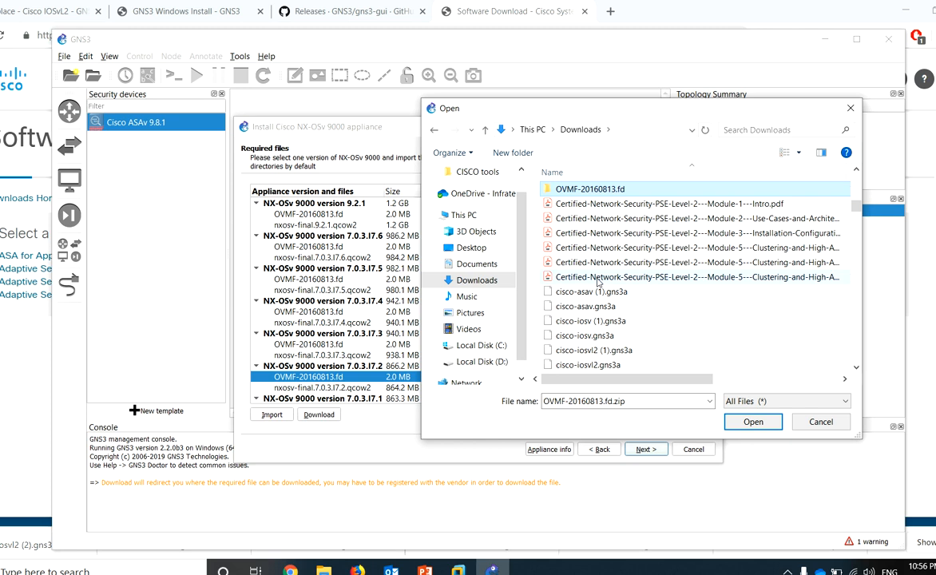
{"action": "double_click", "coordinate": [637, 193]}
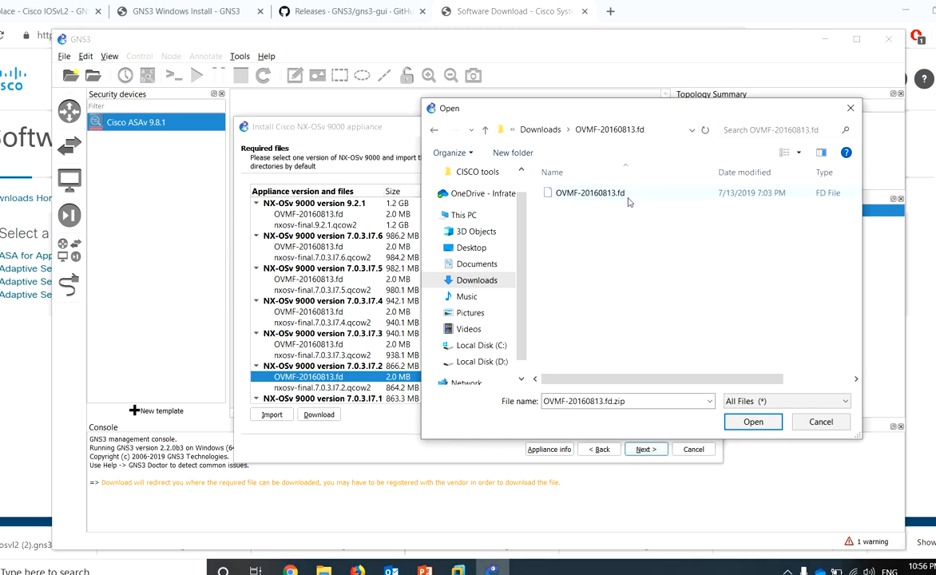
{"action": "double_click", "coordinate": [630, 197]}
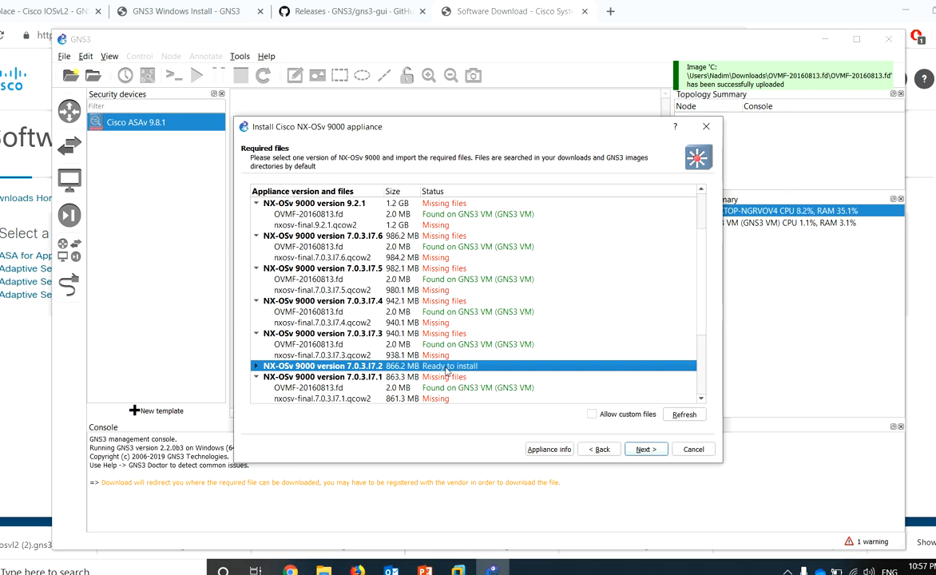
Confirm installing NX-OSv 9000 version 7.0.3.I7.2 and review its usage notes about RAM
{"action": "left_click", "coordinate": [646, 450]}
{"action": "left_click", "coordinate": [534, 313]}
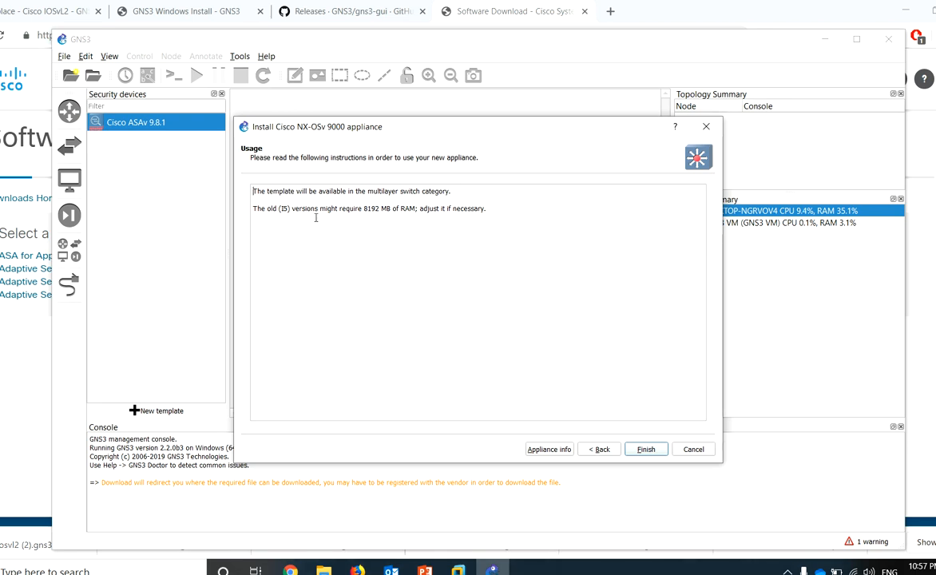
{"action": "left_click_drag", "start_coordinate": [279, 192], "coordinate": [416, 192]}
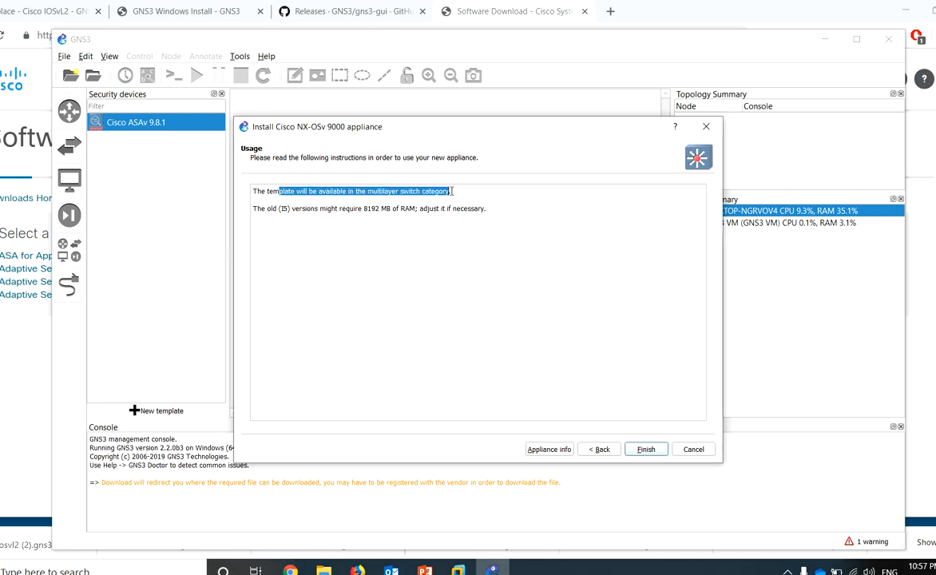
{"action": "left_click_drag", "start_coordinate": [261, 209], "coordinate": [404, 219]}
{"action": "left_click", "coordinate": [405, 216]}
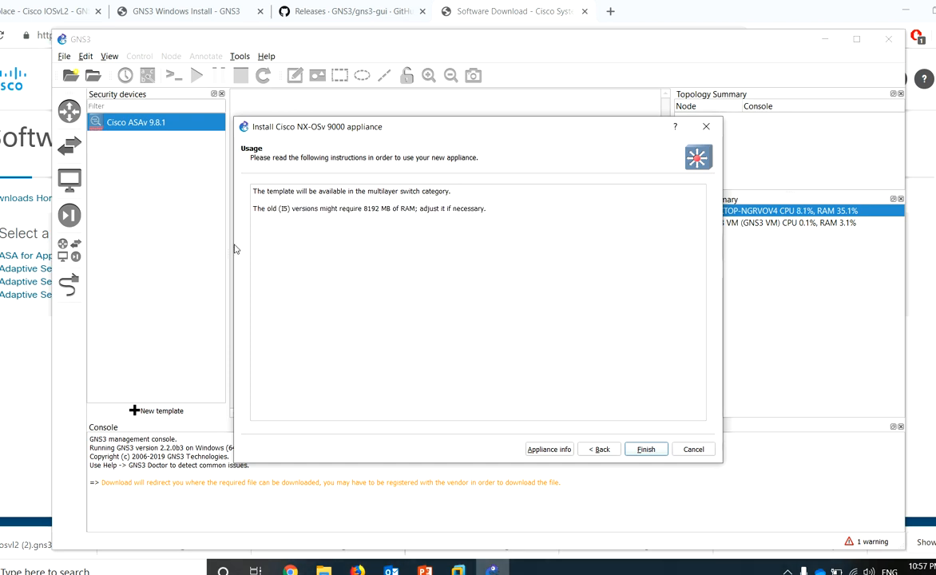
{"action": "left_click_drag", "start_coordinate": [421, 208], "coordinate": [531, 211]}
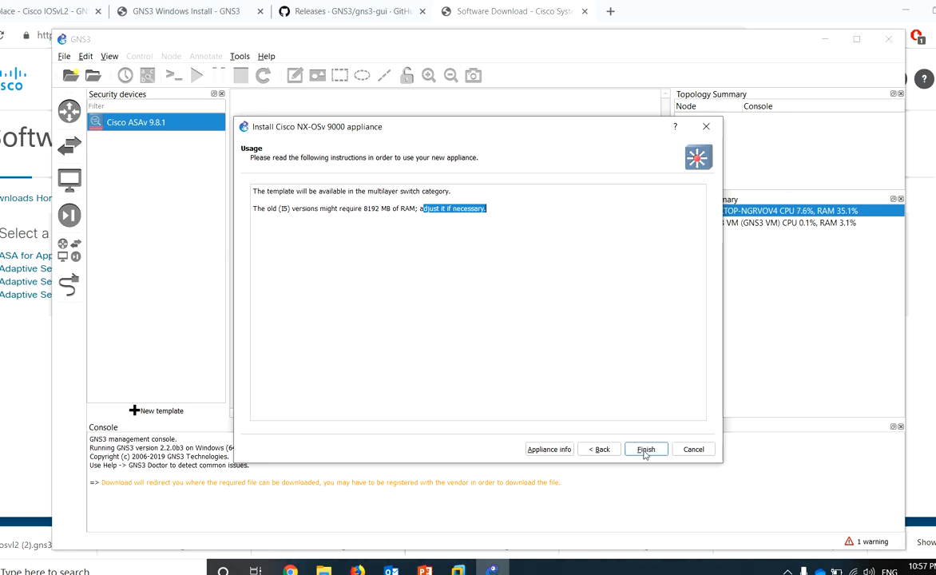
Finish the wizard and locate the new NX-OSv 9000 template in the Switches list
{"action": "left_click", "coordinate": [645, 450]}
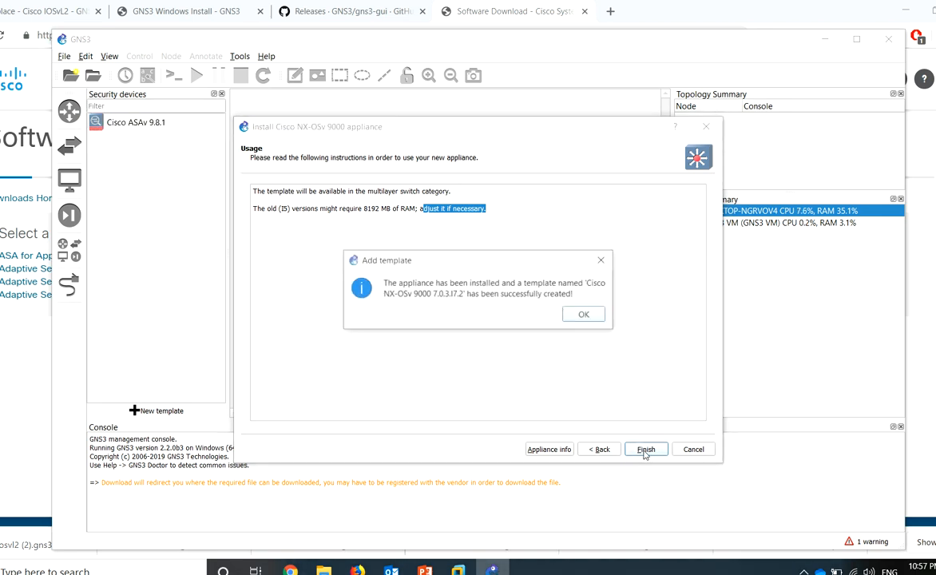
{"action": "left_click", "coordinate": [584, 314]}
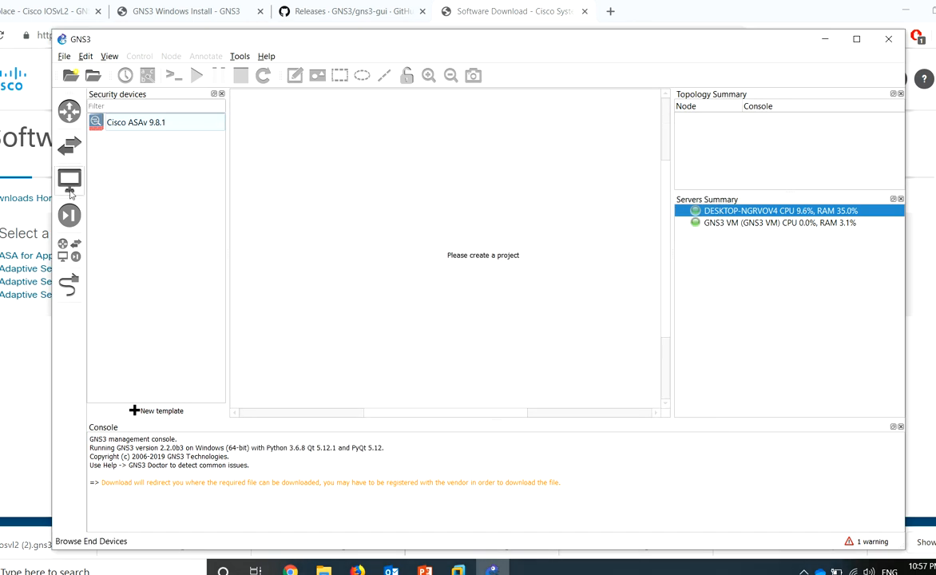
{"action": "left_click", "coordinate": [70, 185]}
{"action": "left_click", "coordinate": [69, 214]}
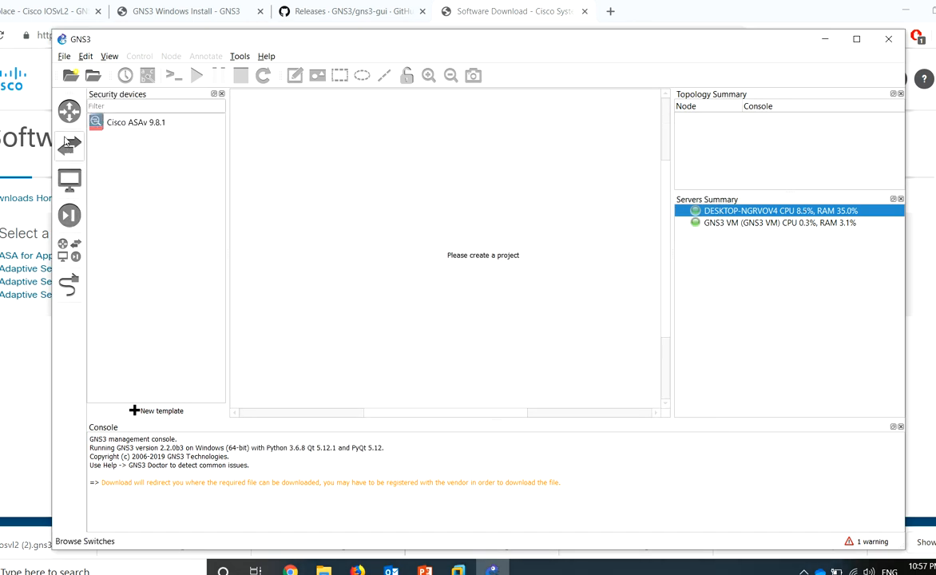
{"action": "left_click", "coordinate": [68, 143]}
{"action": "left_click", "coordinate": [154, 144]}
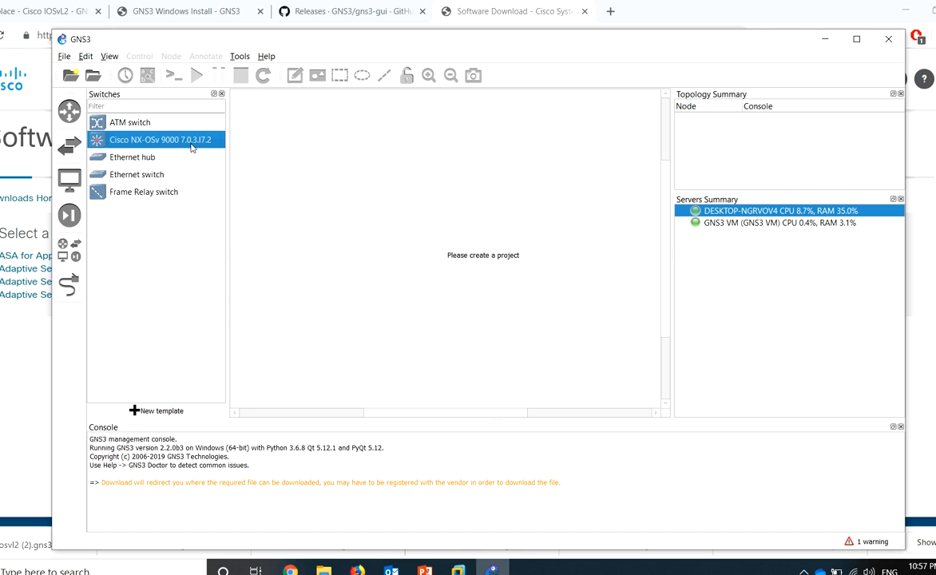
Import cisco-nxosv (3).gns3a, keeping the default server and Qemu settings
{"action": "left_click", "coordinate": [64, 56]}
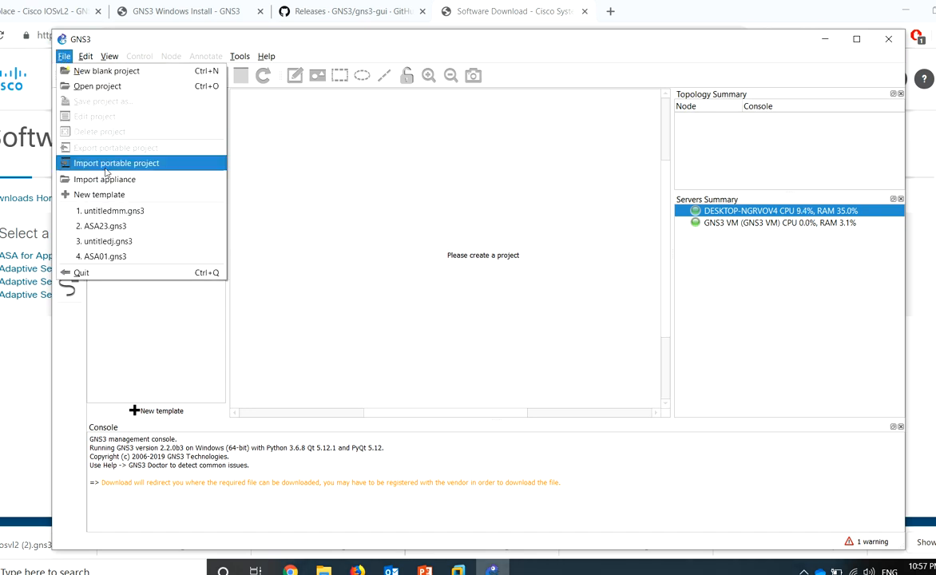
{"action": "left_click", "coordinate": [108, 179]}
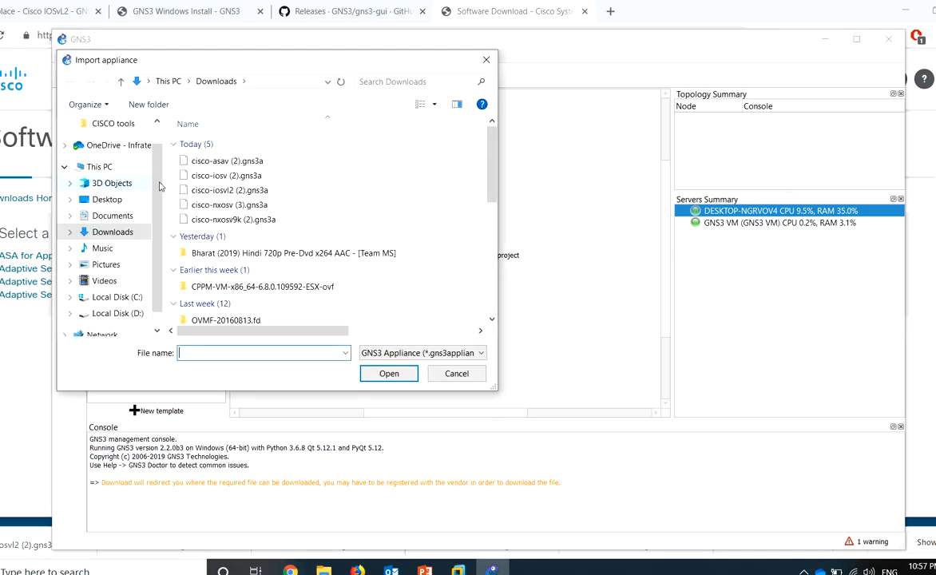
{"action": "left_click", "coordinate": [264, 207]}
{"action": "double_click", "coordinate": [265, 207]}
{"action": "left_click", "coordinate": [646, 449]}
{"action": "left_click", "coordinate": [646, 450]}
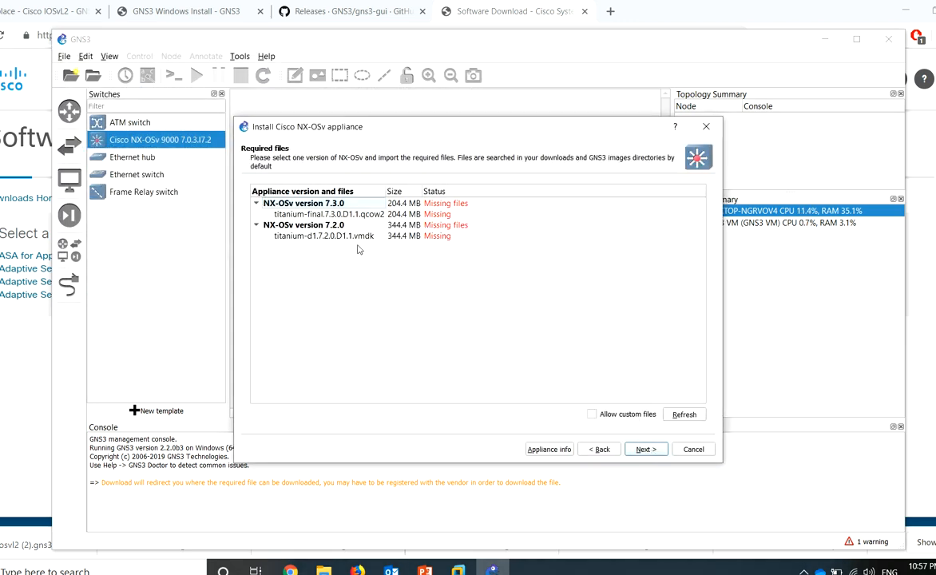
Load titanium-final.7.3.0.D1.1.qcow2 from D:\CISCO tools for the NX-OSv 7.3.0 image
{"action": "left_click", "coordinate": [330, 214]}
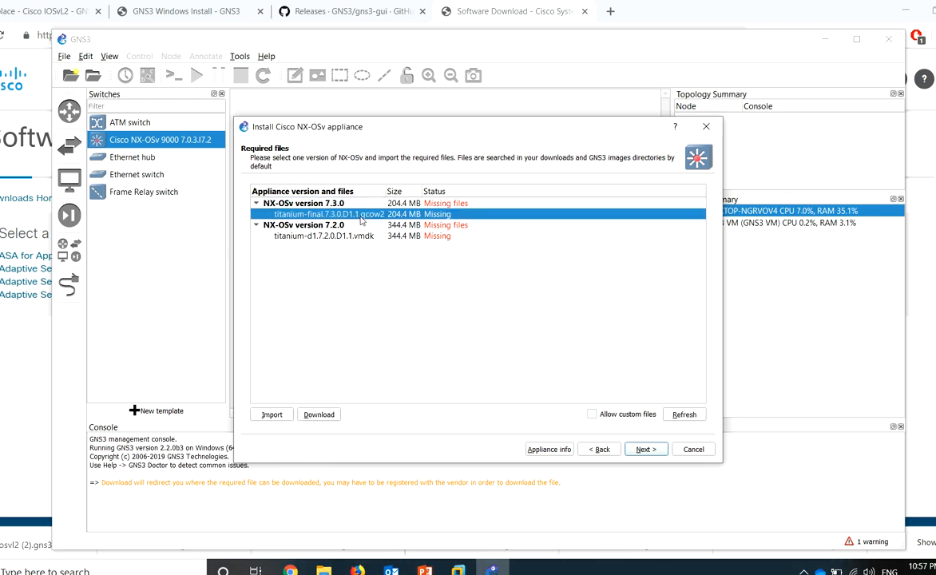
{"action": "left_click", "coordinate": [272, 414]}
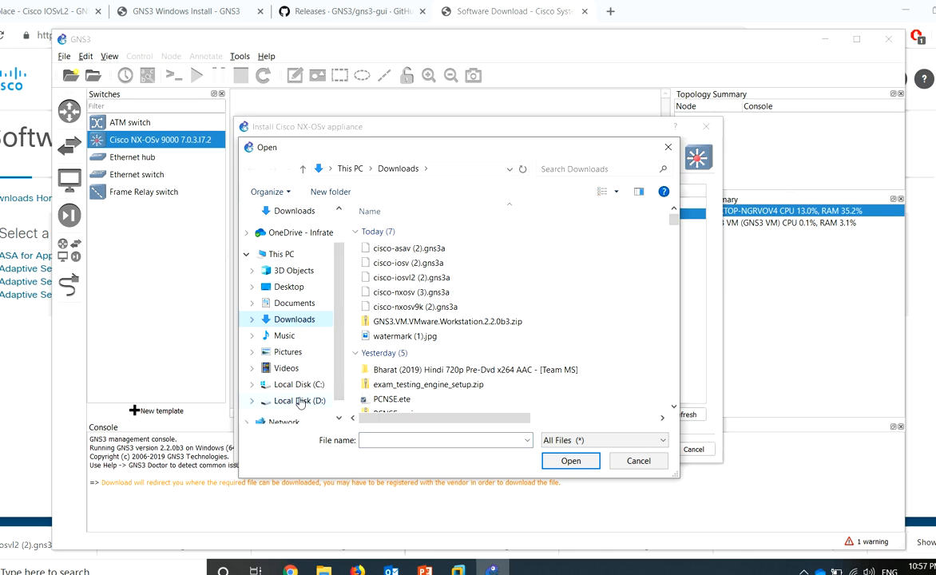
{"action": "left_click", "coordinate": [301, 400]}
{"action": "double_click", "coordinate": [419, 233]}
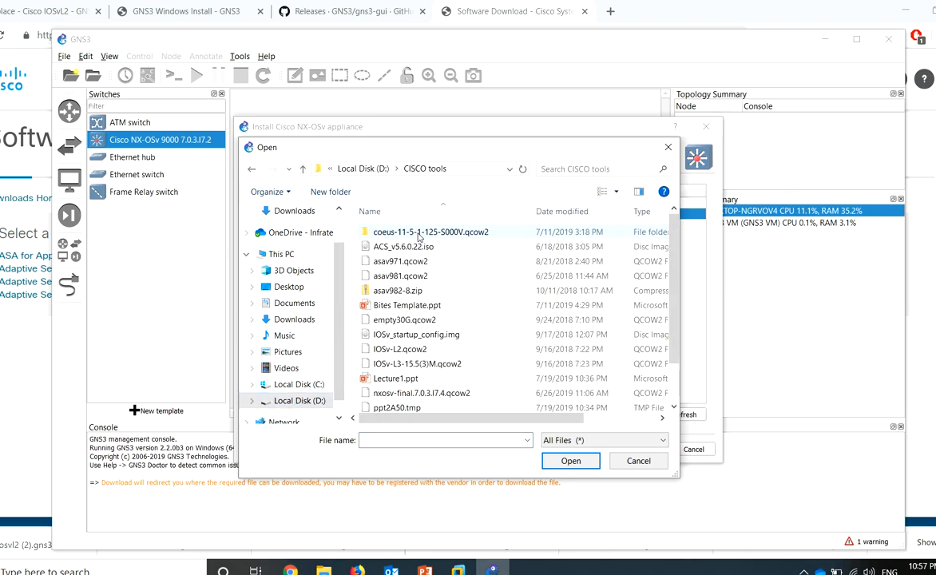
{"action": "left_click", "coordinate": [445, 393]}
{"action": "scroll", "coordinate": [445, 395], "scroll_direction": "down", "scroll_amount": 1}
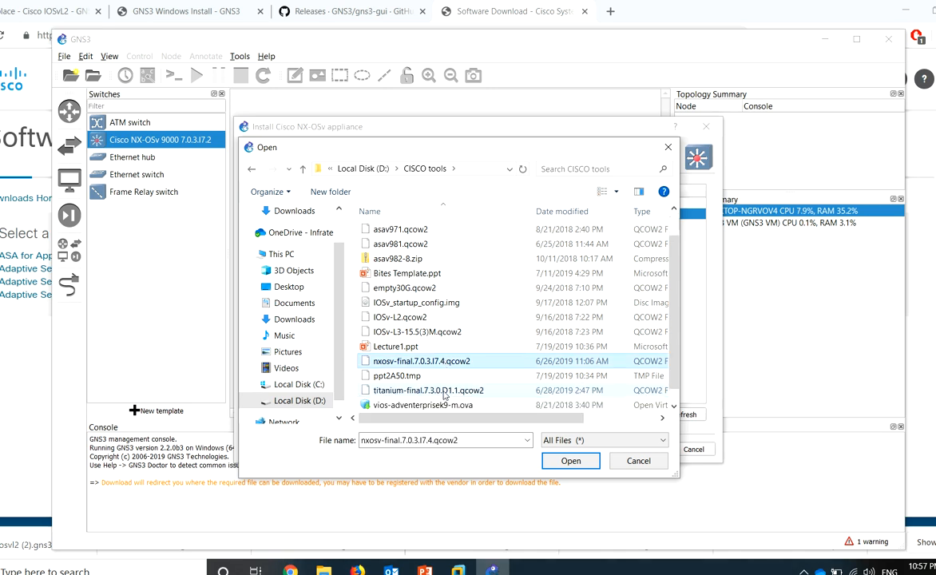
{"action": "left_click", "coordinate": [448, 379]}
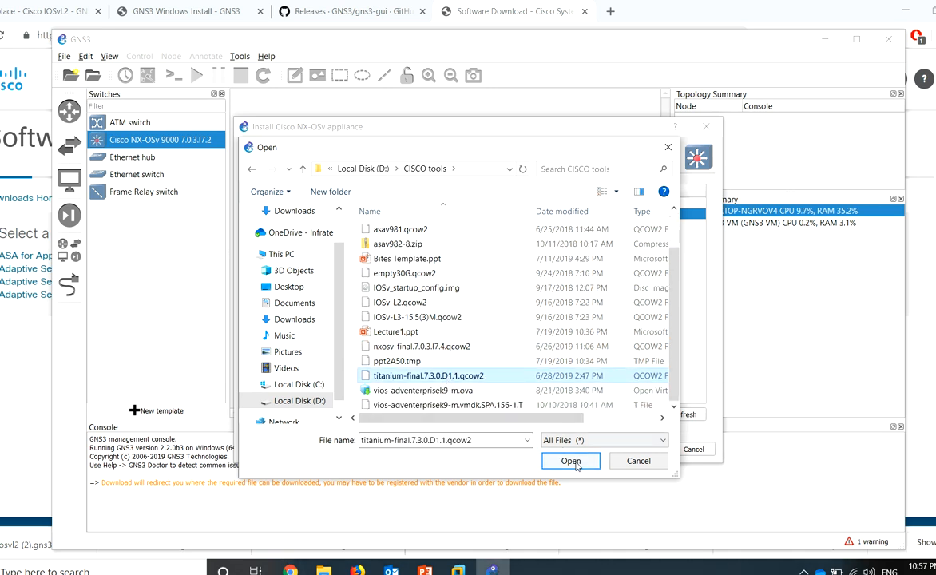
{"action": "left_click", "coordinate": [576, 462]}
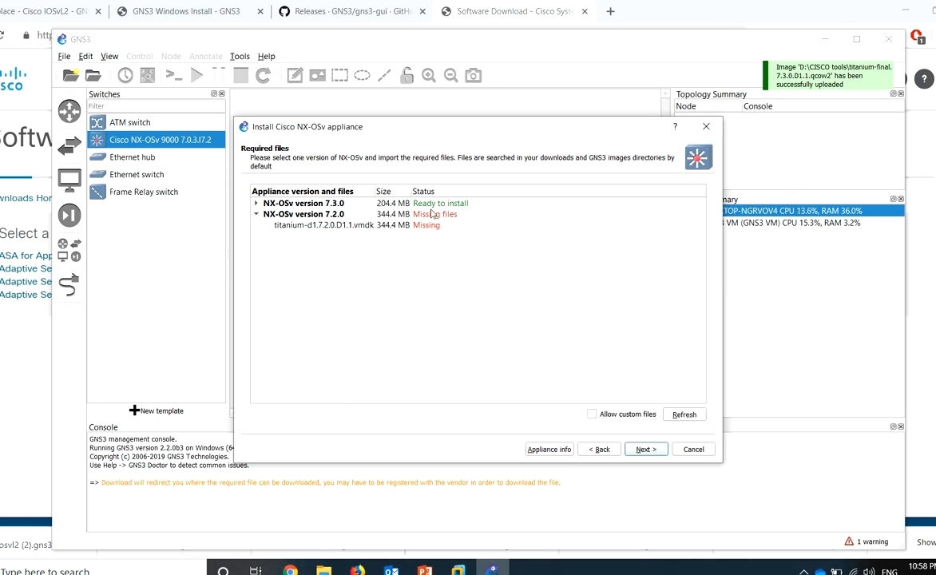
Install NX-OSv version 7.3.0, noting the default login credentials, and close the wizard
{"action": "left_click", "coordinate": [432, 214]}
{"action": "left_click", "coordinate": [433, 206]}
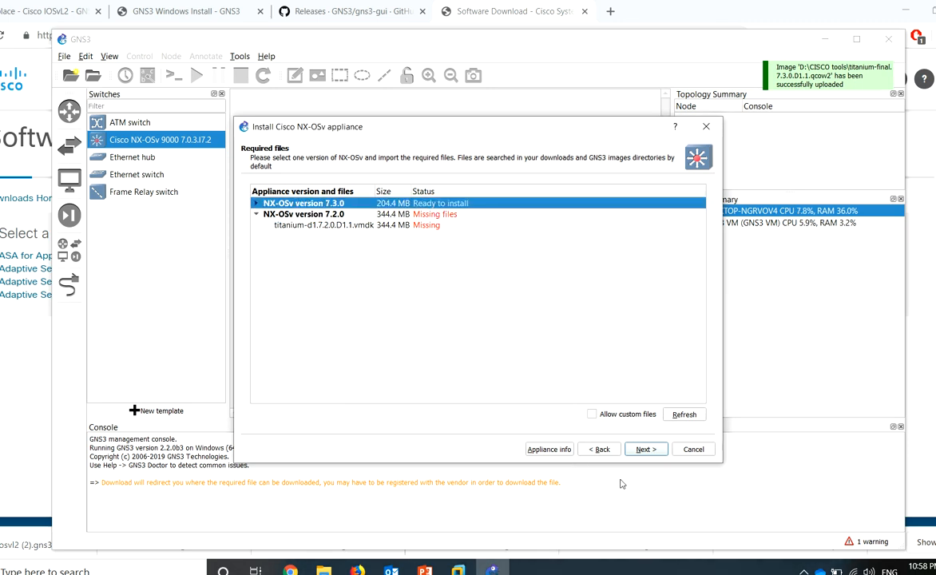
{"action": "left_click", "coordinate": [644, 451]}
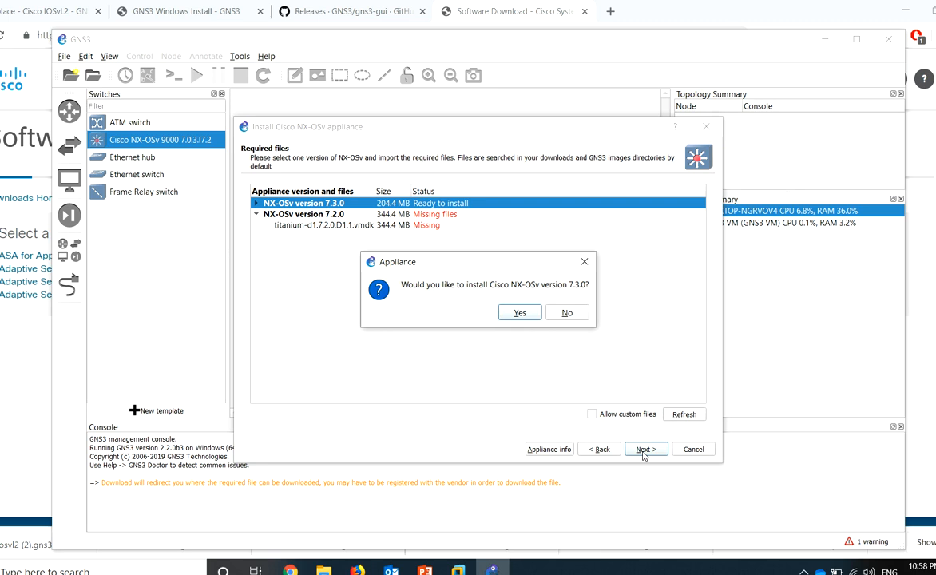
{"action": "left_click", "coordinate": [517, 313]}
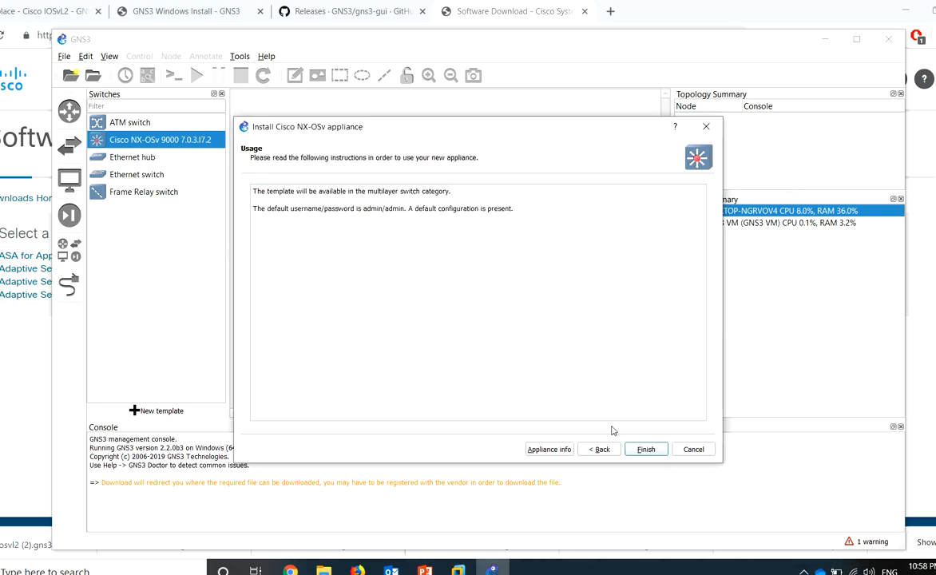
{"action": "left_click_drag", "start_coordinate": [256, 212], "coordinate": [340, 217]}
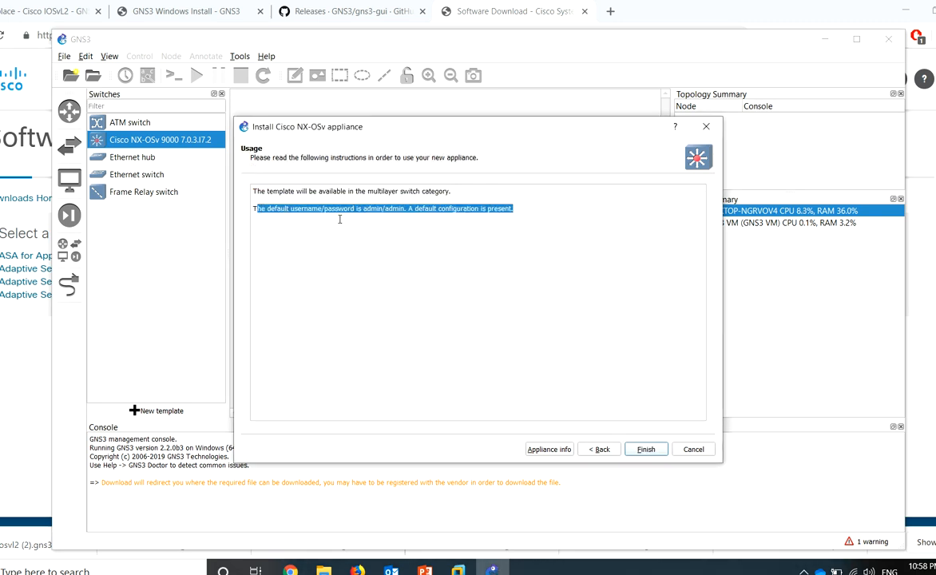
{"action": "double_click", "coordinate": [371, 210]}
{"action": "left_click_drag", "start_coordinate": [406, 208], "coordinate": [362, 208]}
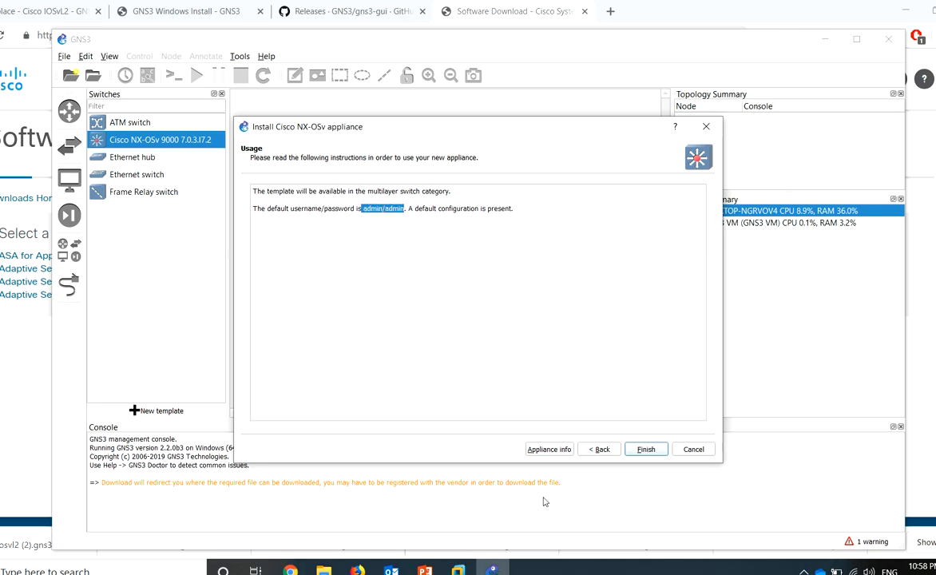
{"action": "left_click", "coordinate": [650, 450]}
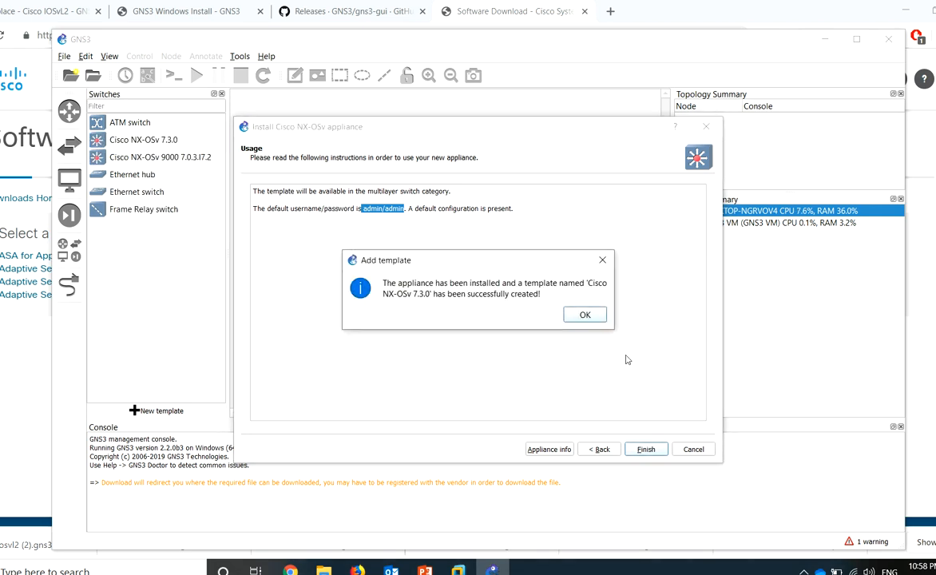
{"action": "left_click", "coordinate": [590, 318]}
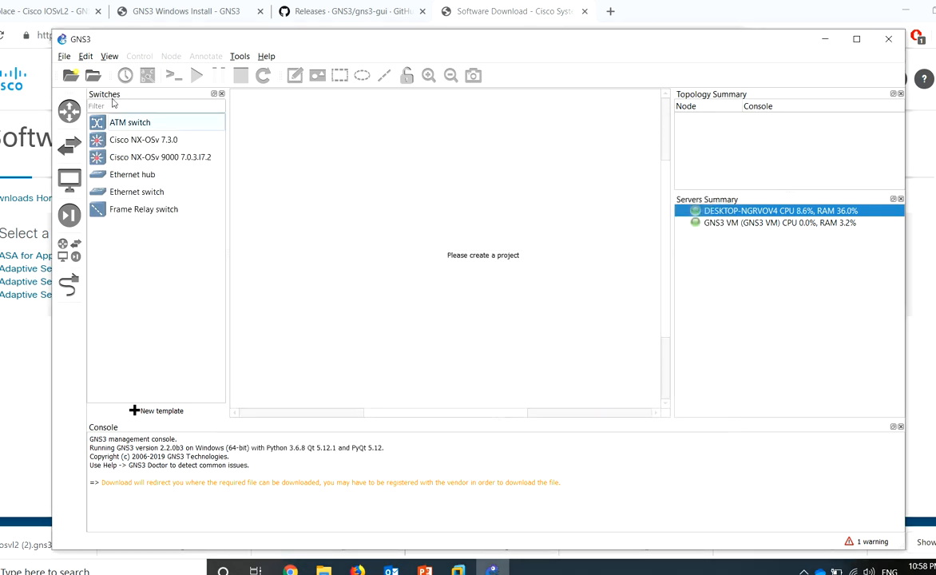
Import the cisco-iosvl2 (2).gns3a appliance file
{"action": "left_click", "coordinate": [64, 56]}
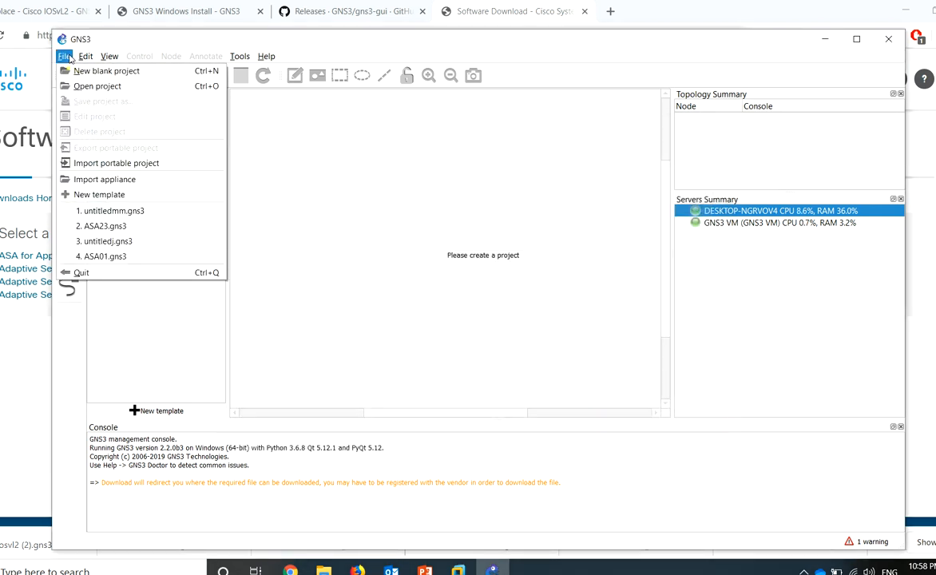
{"action": "left_click", "coordinate": [118, 182]}
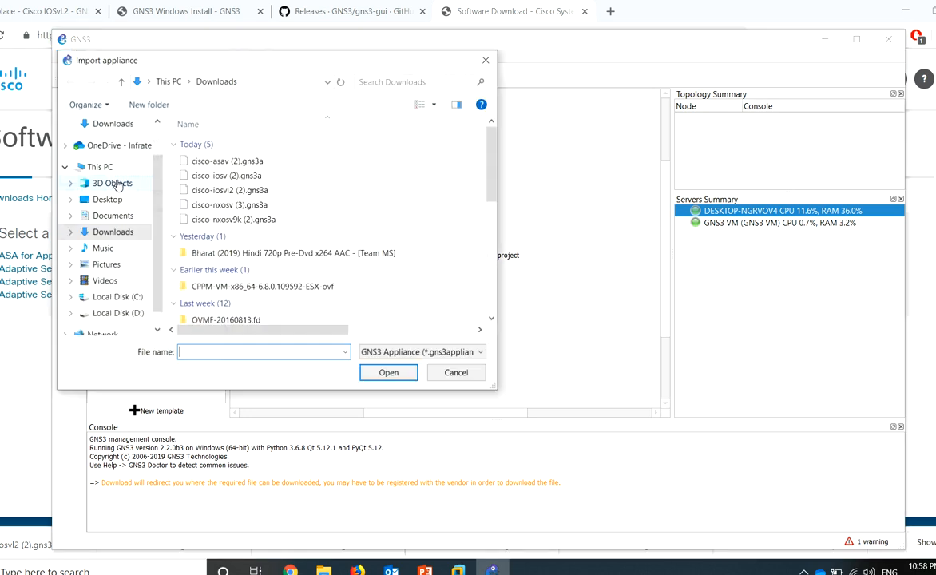
{"action": "double_click", "coordinate": [252, 192]}
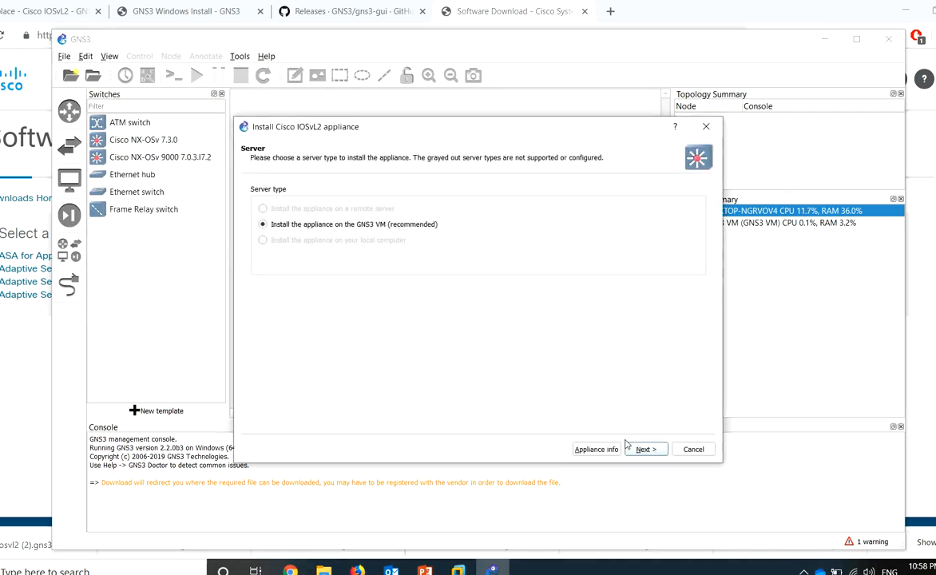
Pick D:\CISCO tools\IOSv-L2.qcow2 for the missing vios_l2-adventerprisek9-m.03.2017.qcow2 image
{"action": "left_click", "coordinate": [644, 450]}
{"action": "left_click", "coordinate": [644, 450]}
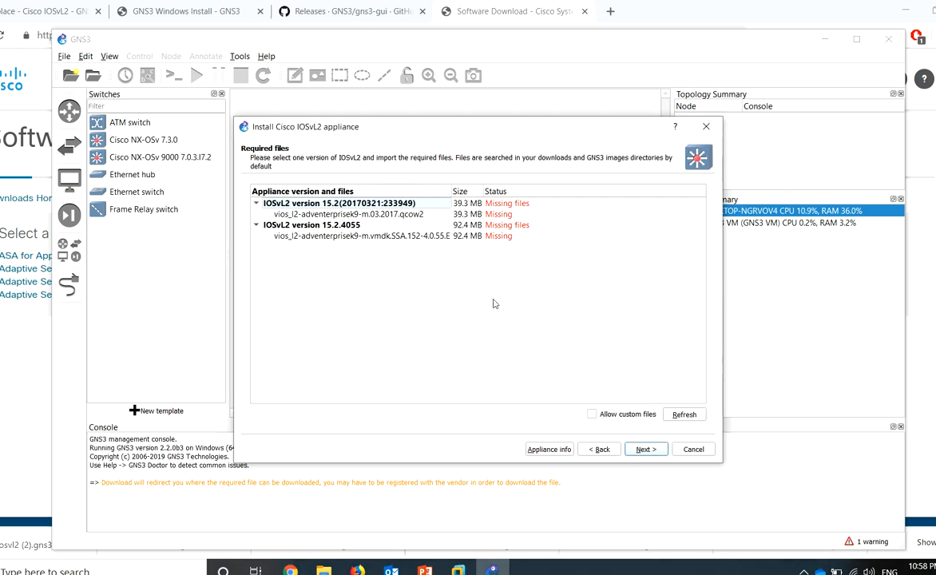
{"action": "left_click", "coordinate": [435, 216]}
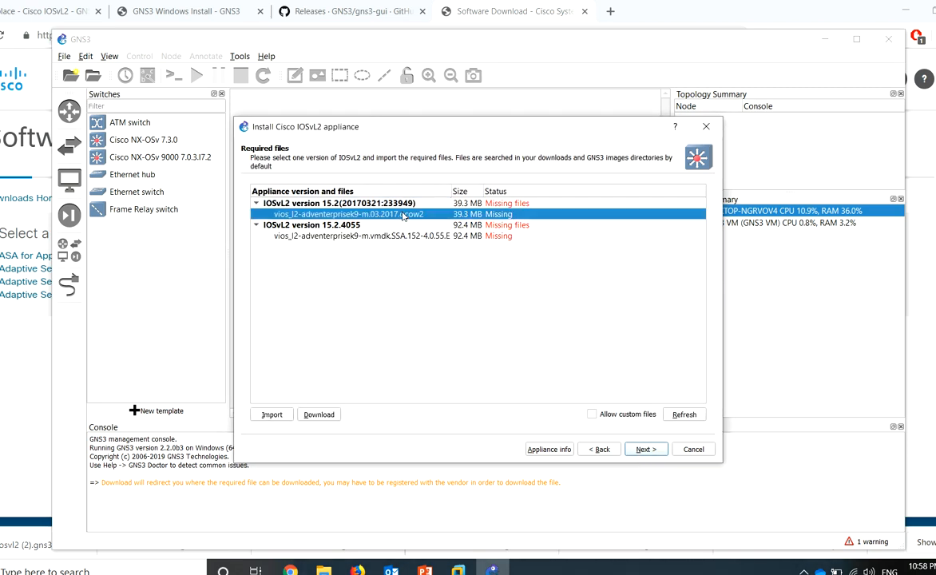
{"action": "left_click", "coordinate": [275, 415]}
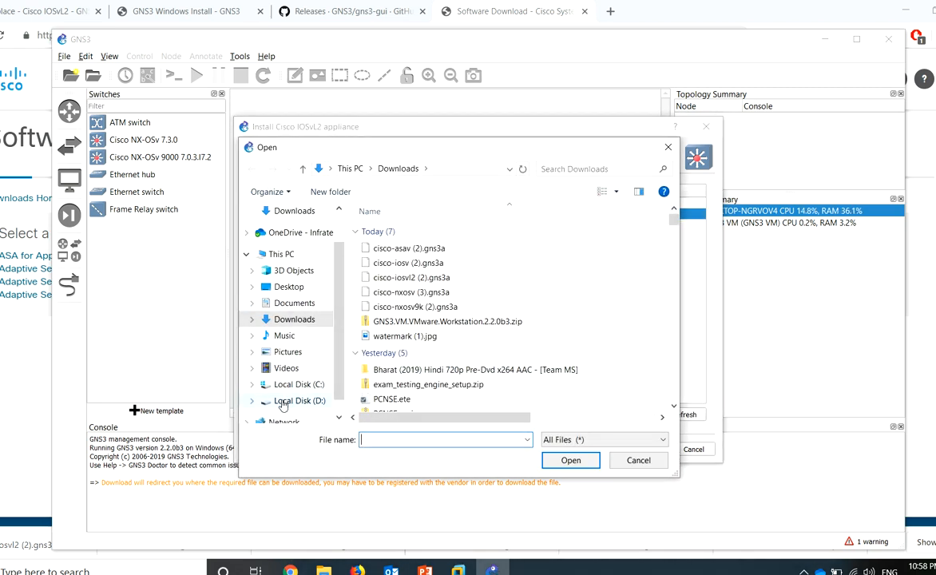
{"action": "left_click", "coordinate": [297, 401]}
{"action": "double_click", "coordinate": [409, 233]}
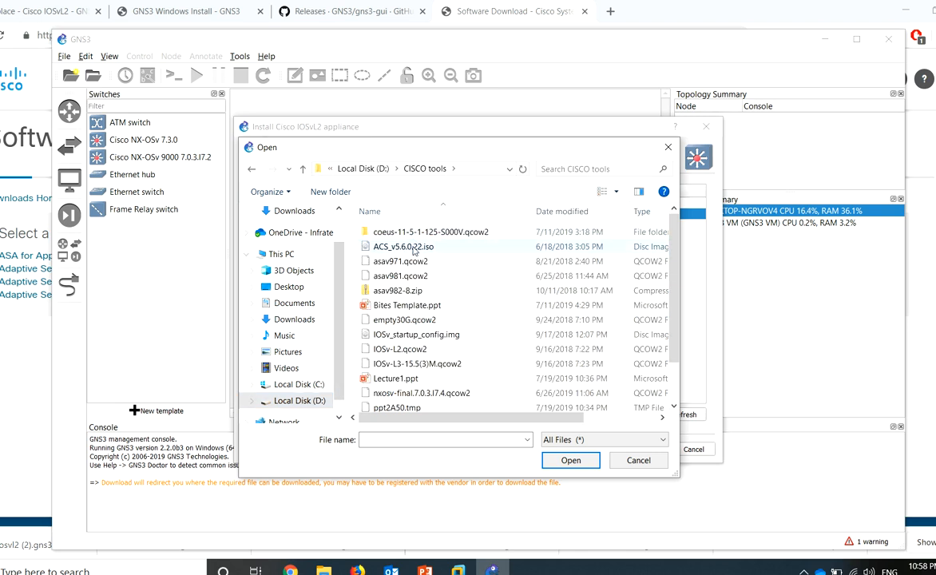
{"action": "left_click", "coordinate": [421, 350]}
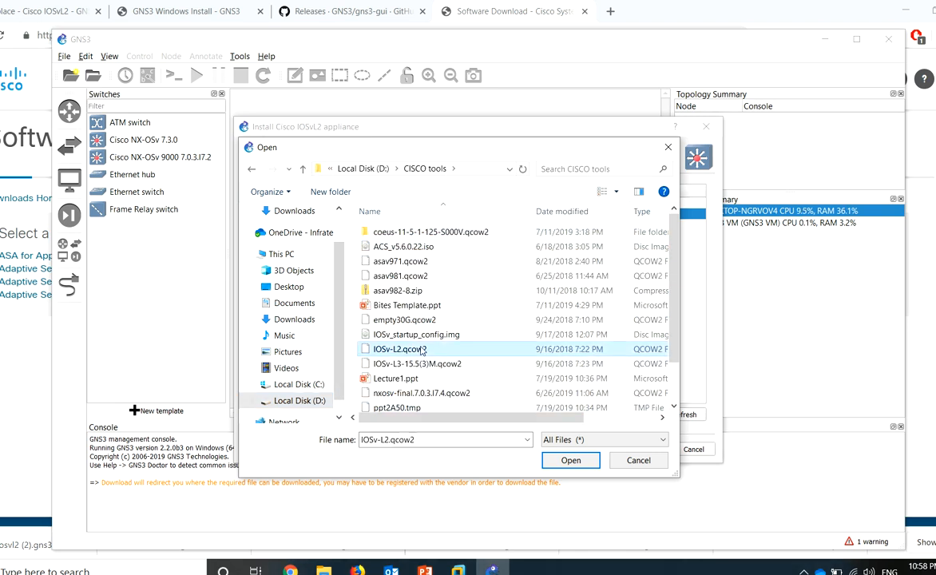
{"action": "left_click", "coordinate": [571, 461]}
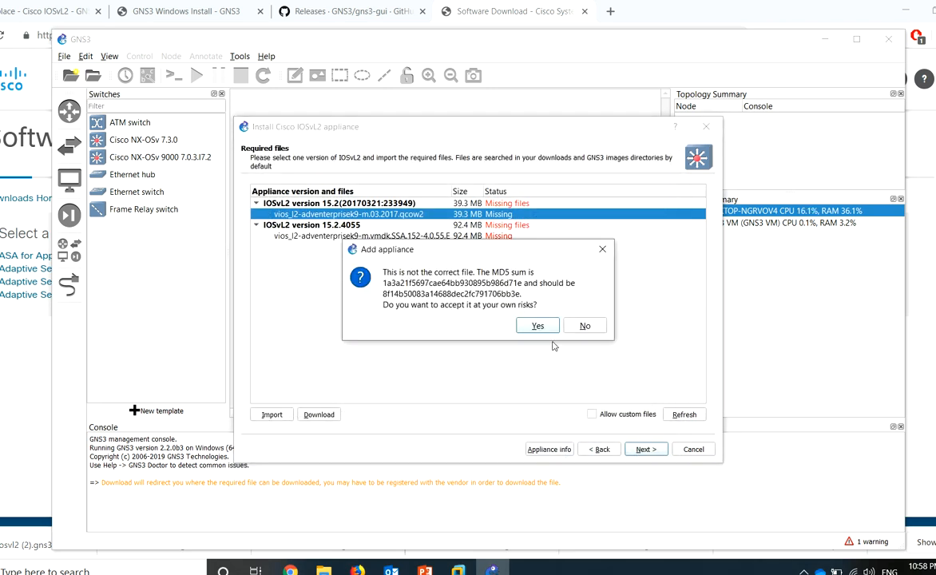
Accept the MD5 mismatch and install IOSvL2 version 15.2.4055, finishing the wizard
{"action": "left_click", "coordinate": [537, 327]}
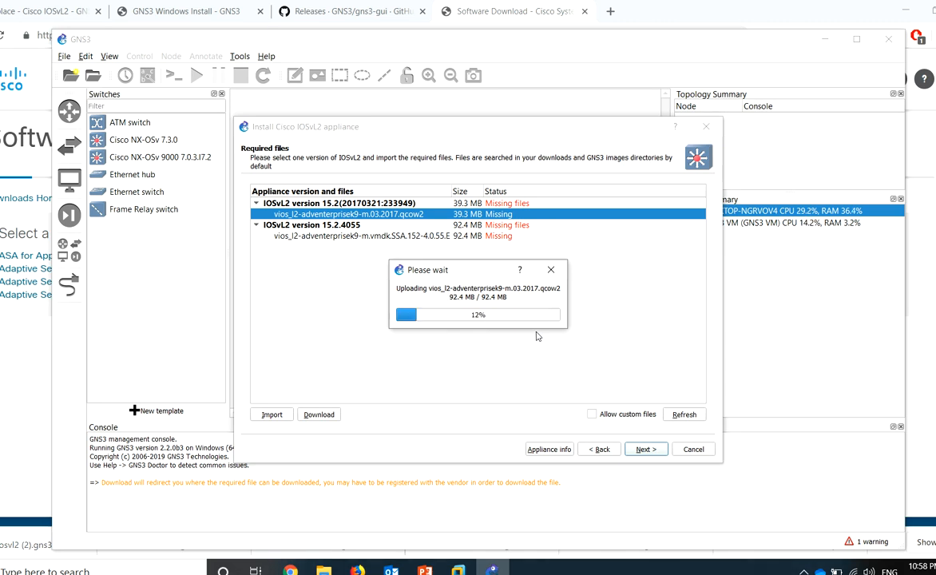
{"action": "left_click", "coordinate": [493, 227]}
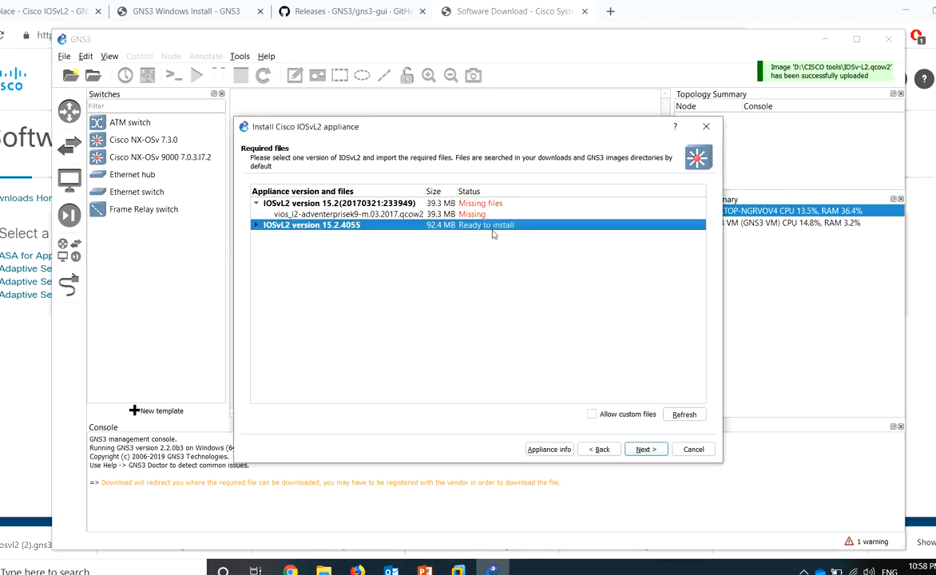
{"action": "left_click", "coordinate": [647, 450]}
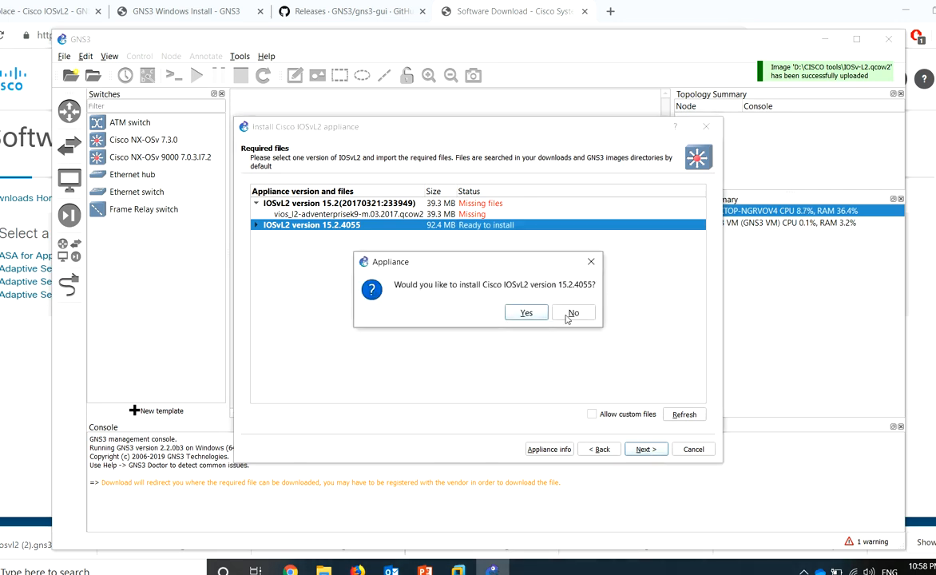
{"action": "left_click", "coordinate": [526, 316]}
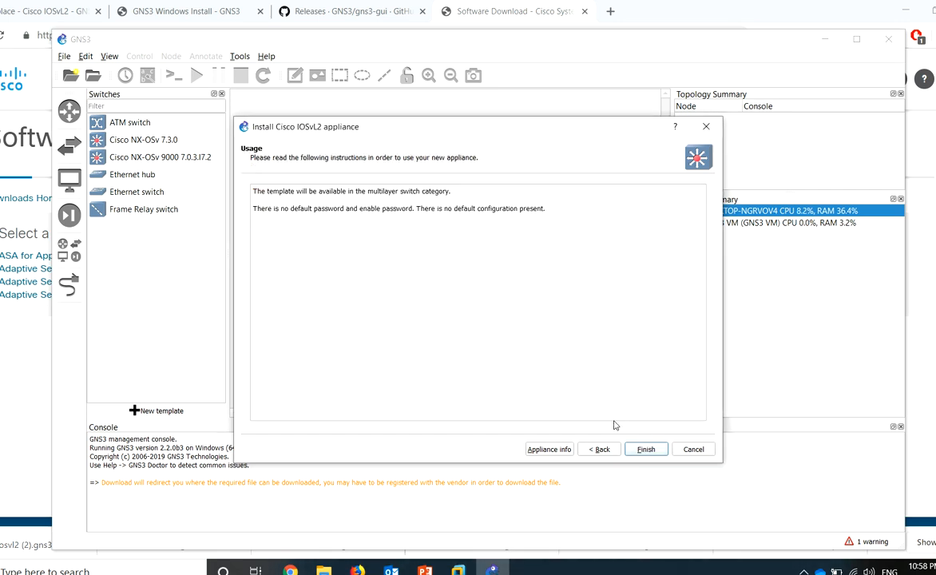
{"action": "left_click_drag", "start_coordinate": [302, 208], "coordinate": [442, 215]}
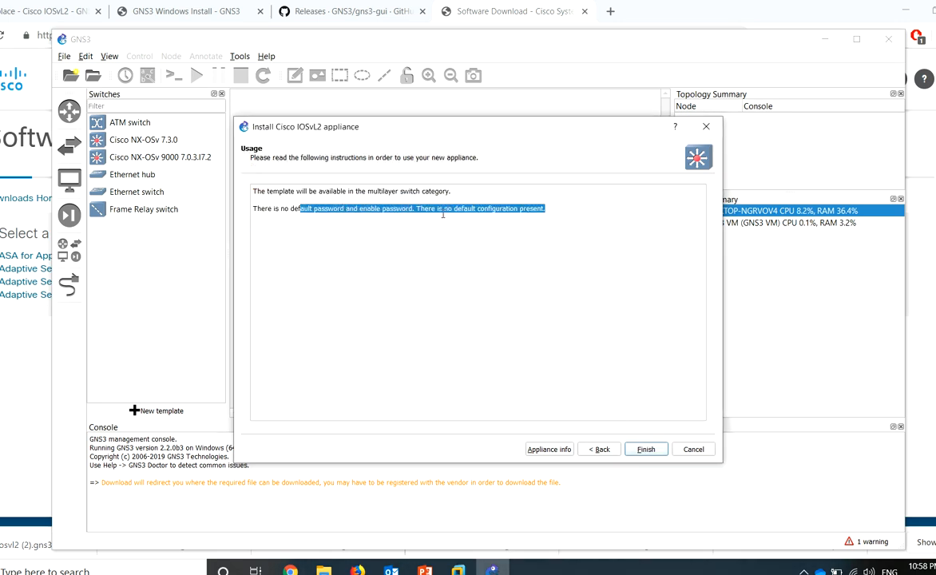
{"action": "left_click", "coordinate": [643, 449]}
Dismiss the template message, import cisco-iosv (2).gns3a, and pass the server and Qemu pages
{"action": "left_click", "coordinate": [586, 317]}
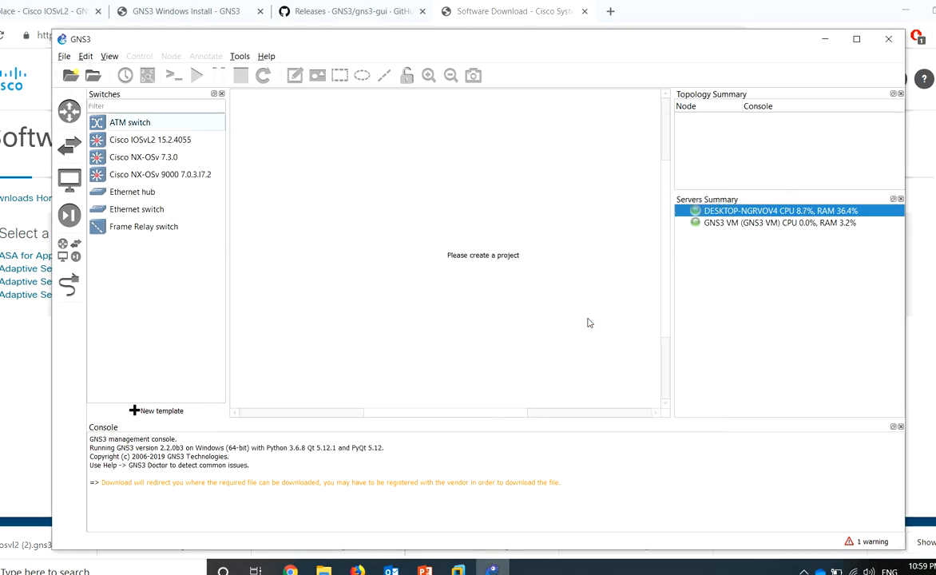
{"action": "left_click", "coordinate": [63, 56]}
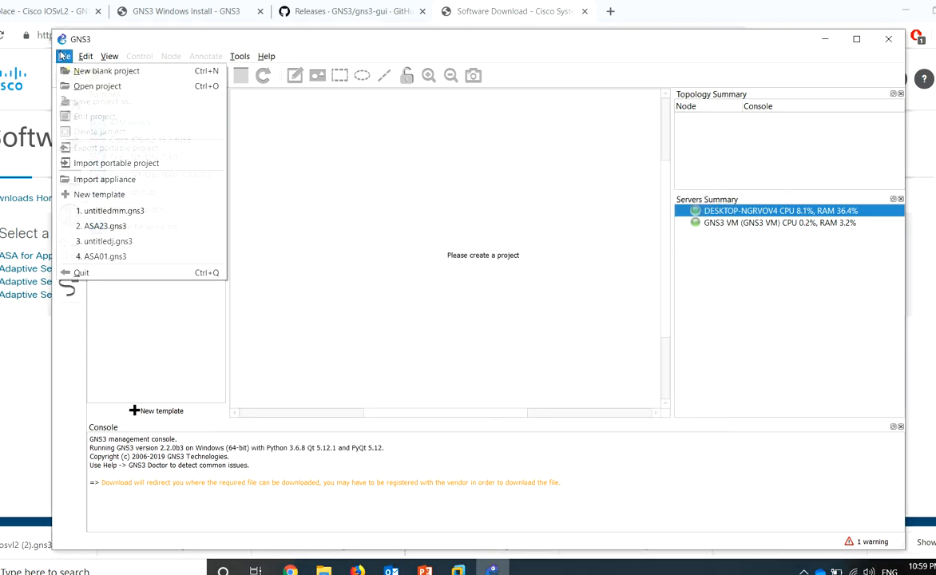
{"action": "left_click", "coordinate": [150, 179]}
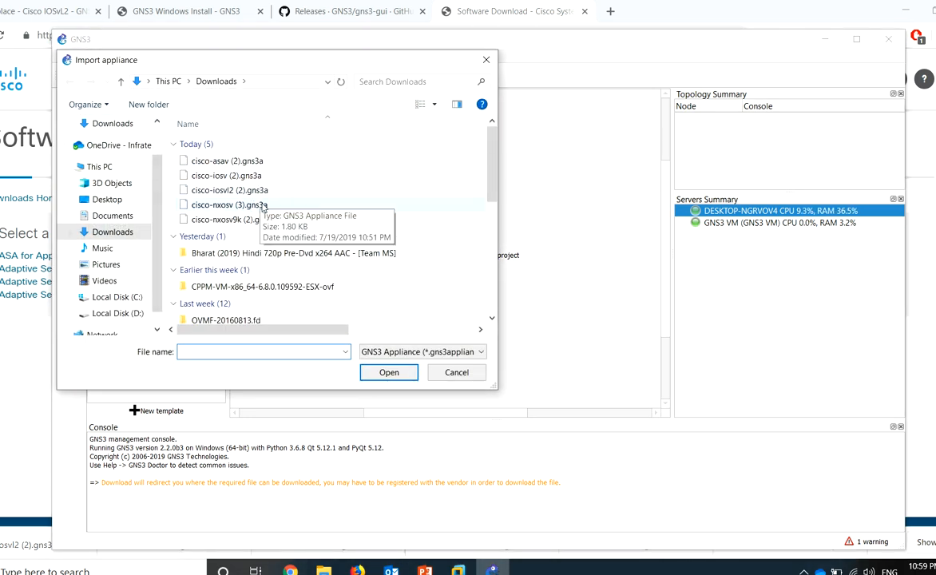
{"action": "double_click", "coordinate": [240, 176]}
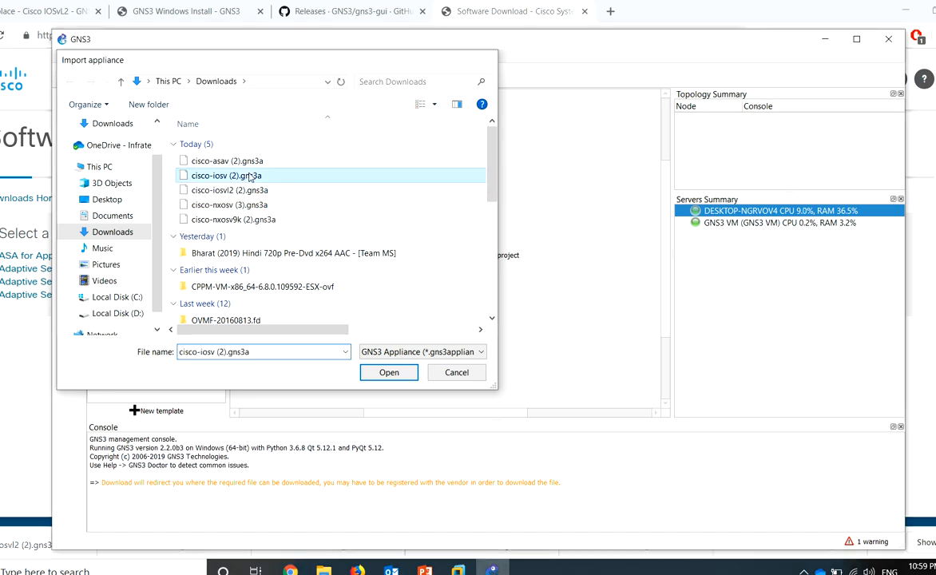
{"action": "left_click", "coordinate": [640, 449]}
{"action": "left_click", "coordinate": [643, 449]}
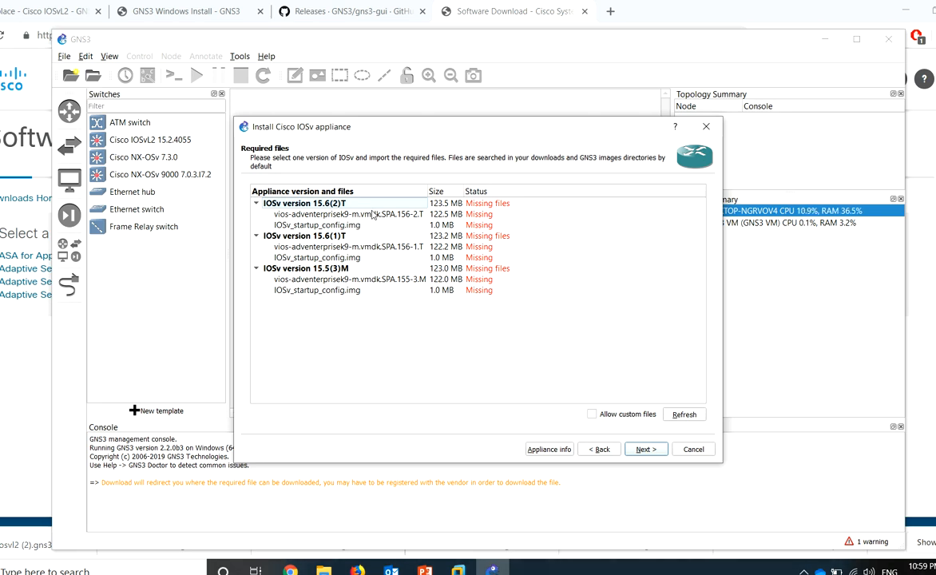
Select the 15.6(1)T vios image entry and browse D:\CISCO tools, cancelling without importing
{"action": "left_click", "coordinate": [346, 207]}
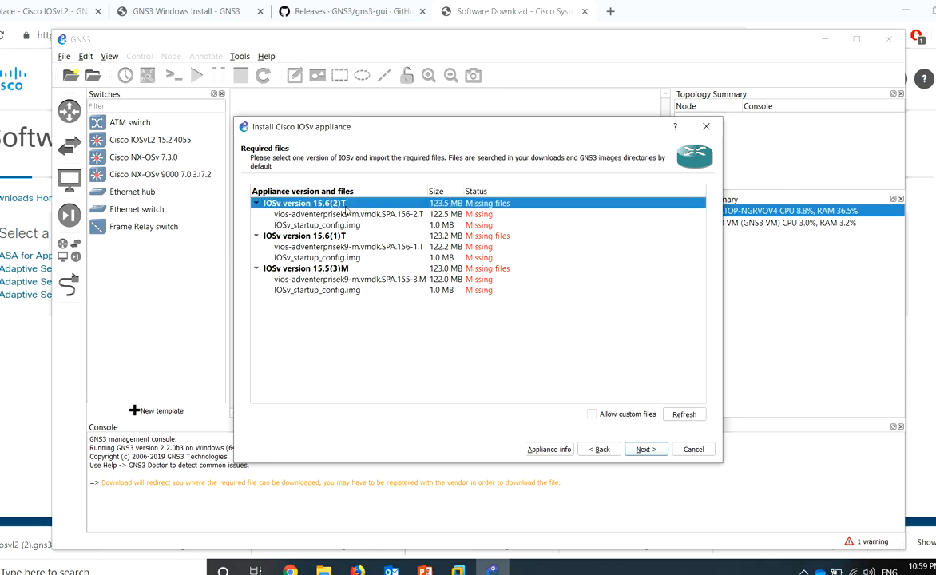
{"action": "left_click", "coordinate": [327, 247]}
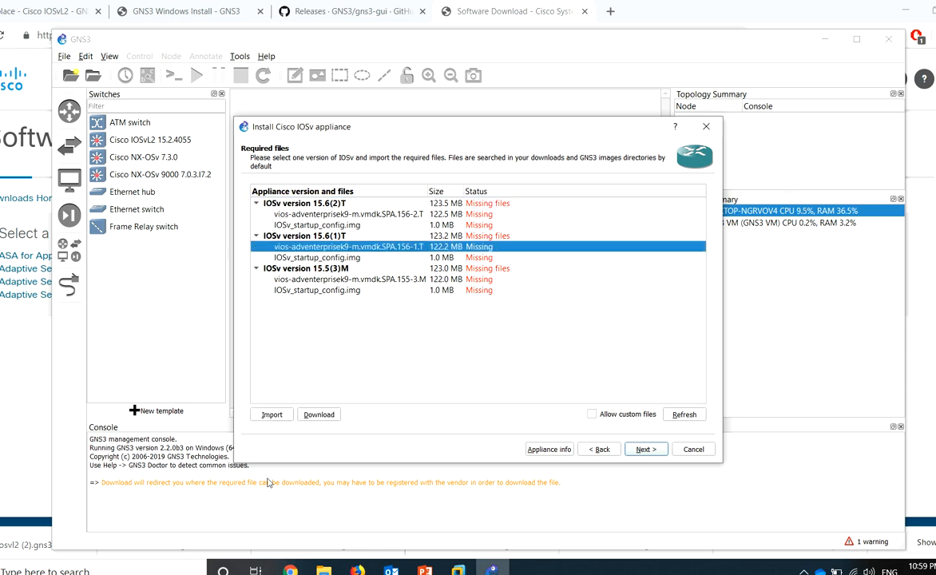
{"action": "left_click", "coordinate": [271, 414]}
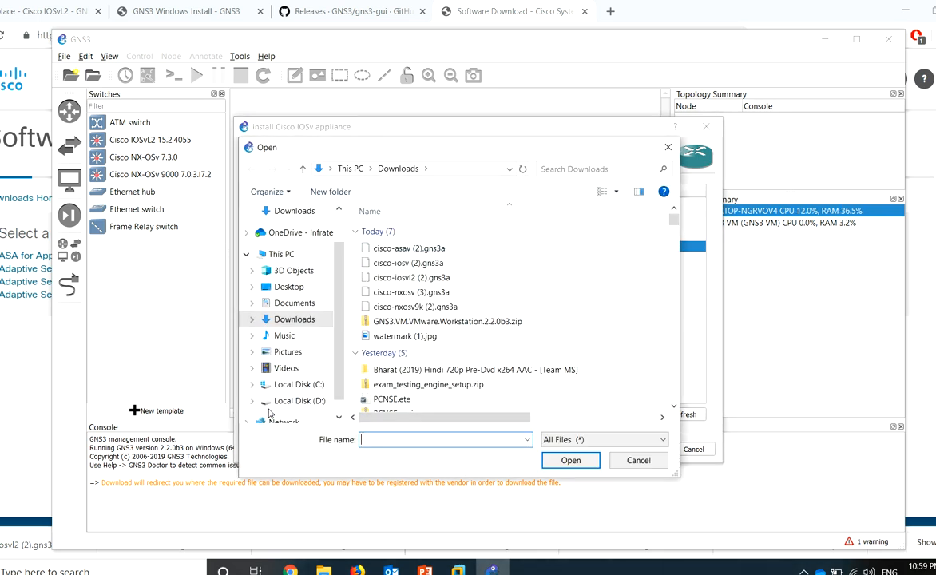
{"action": "left_click", "coordinate": [320, 401]}
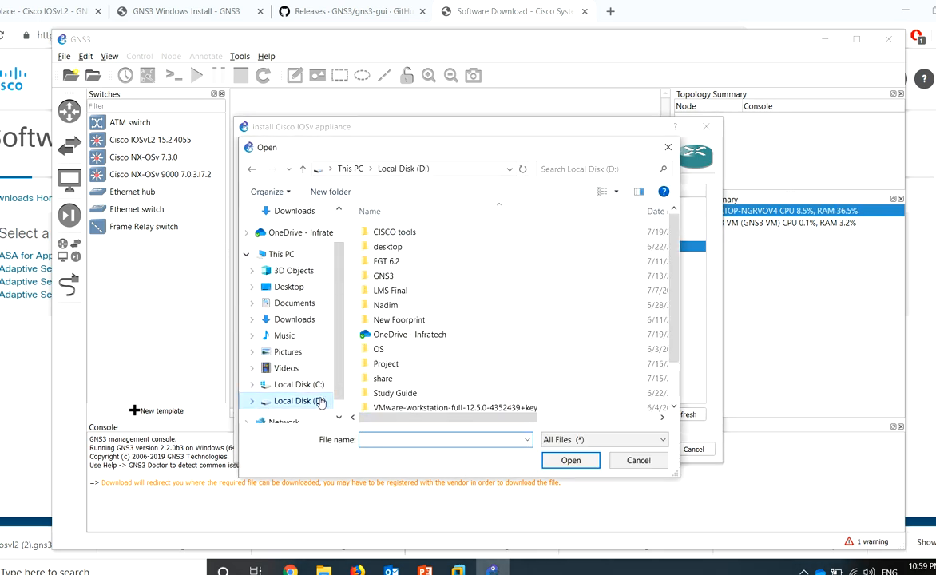
{"action": "double_click", "coordinate": [409, 233]}
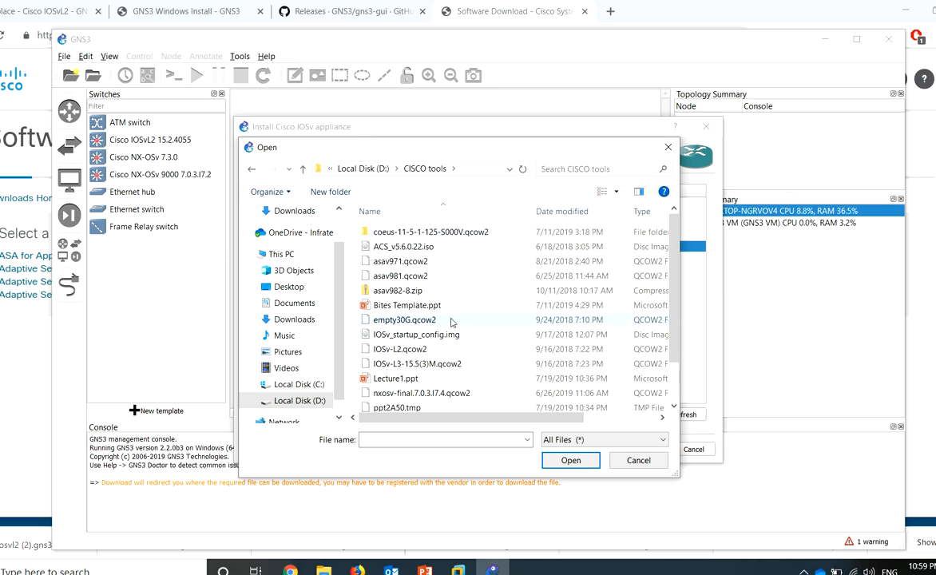
{"action": "left_click", "coordinate": [424, 364]}
{"action": "scroll", "coordinate": [425, 361], "scroll_direction": "down", "scroll_amount": 1}
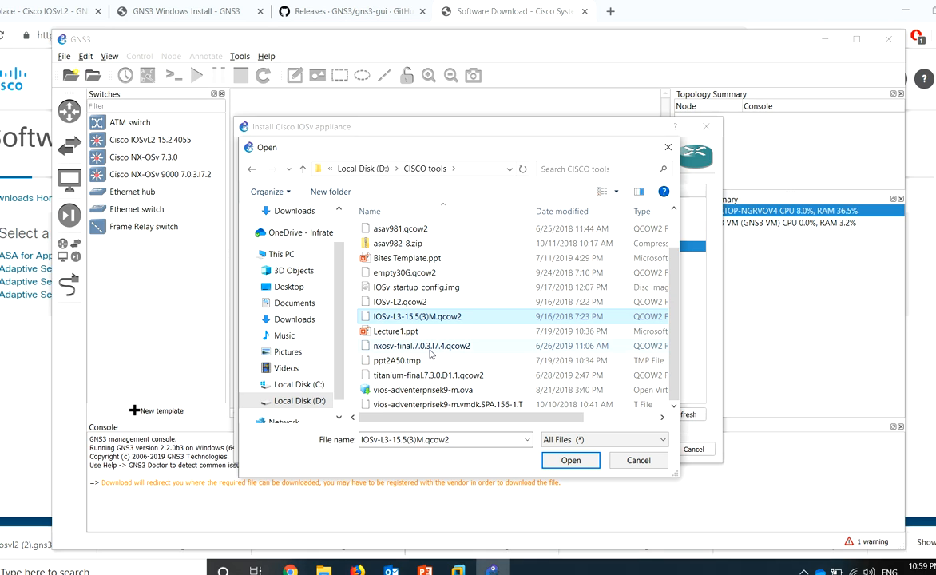
{"action": "left_click", "coordinate": [643, 461]}
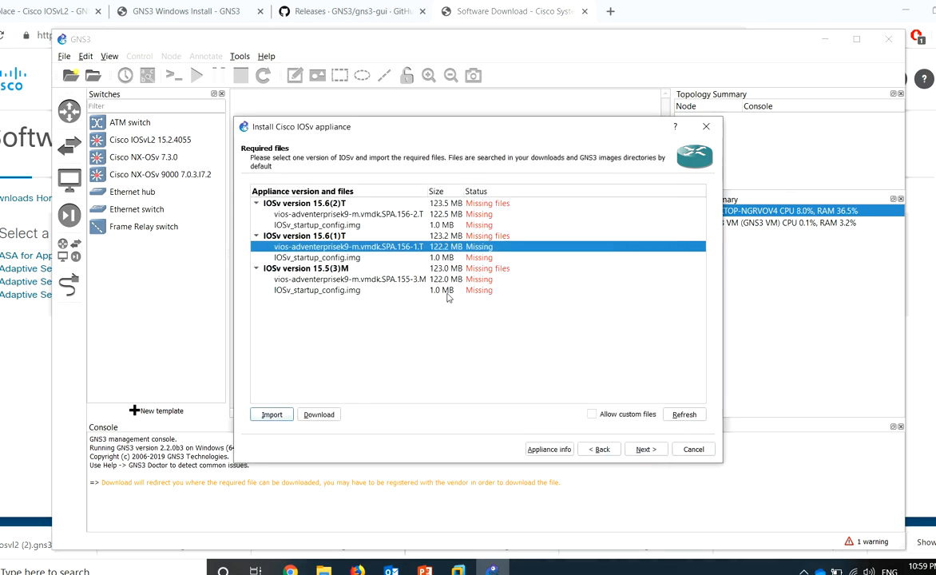
Import IOSv-L3-15.5(3)M.qcow2 from CISCO tools as the 15.5(3)M vios image
{"action": "left_click", "coordinate": [338, 281]}
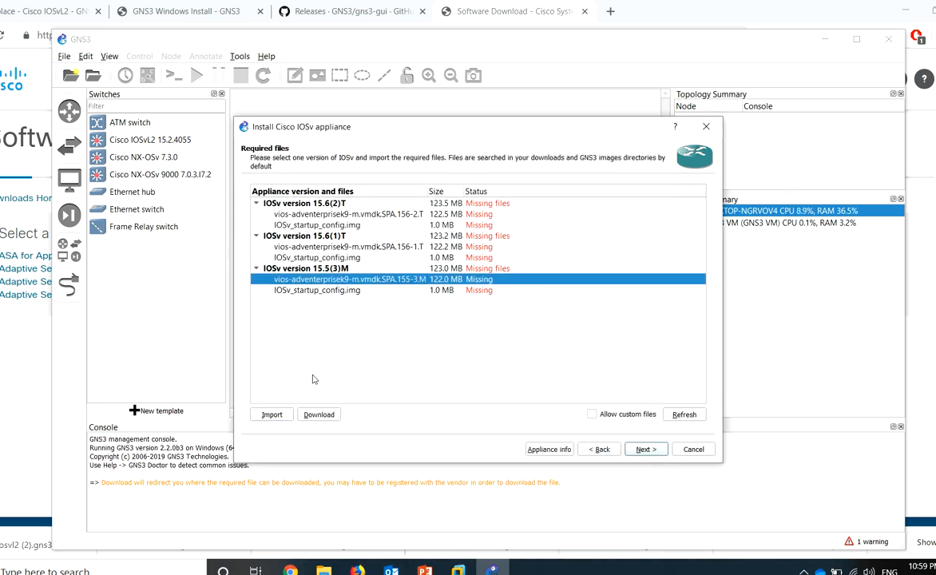
{"action": "mouse_move", "coordinate": [426, 191]}
{"action": "left_mouse_down"}
{"action": "mouse_move", "coordinate": [493, 193]}
{"action": "mouse_move", "coordinate": [442, 200]}
{"action": "left_mouse_up"}
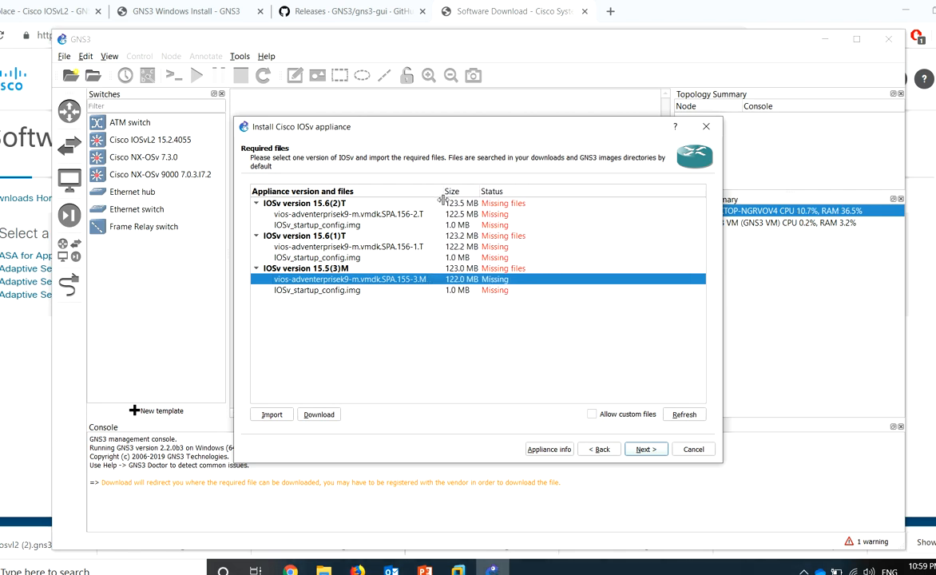
{"action": "left_click", "coordinate": [273, 415]}
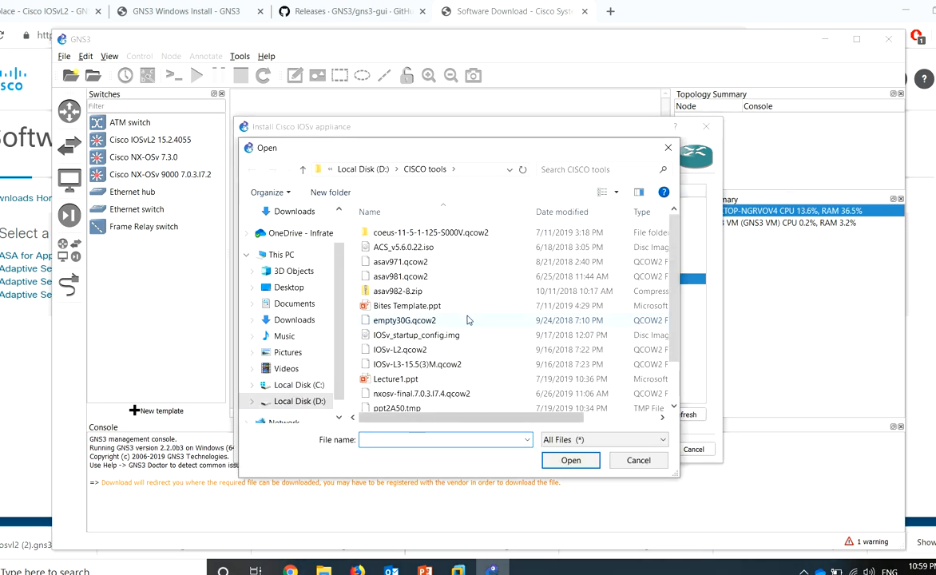
{"action": "double_click", "coordinate": [458, 366]}
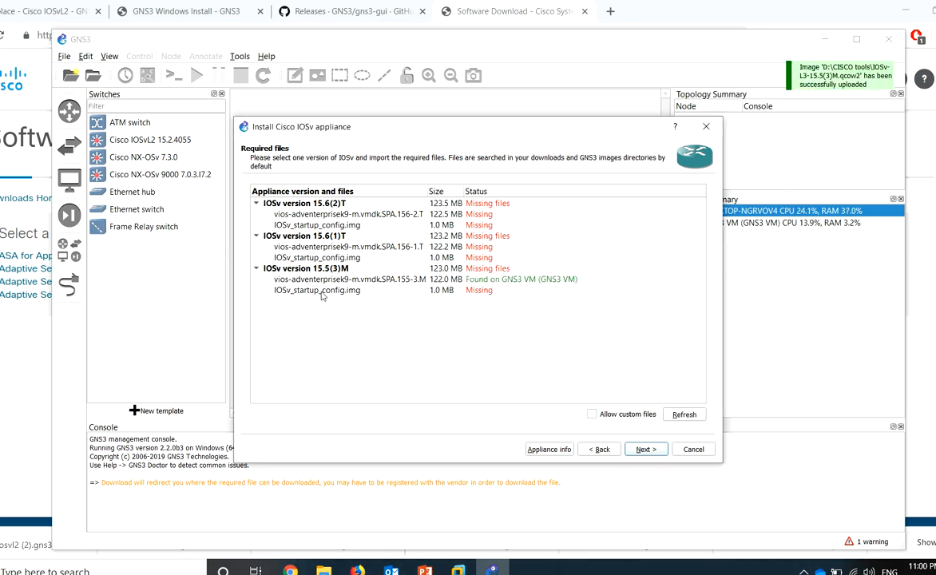
Import IOSv_startup_config.img from CISCO tools as the 15.5(3)M startup config
{"action": "left_click", "coordinate": [321, 292]}
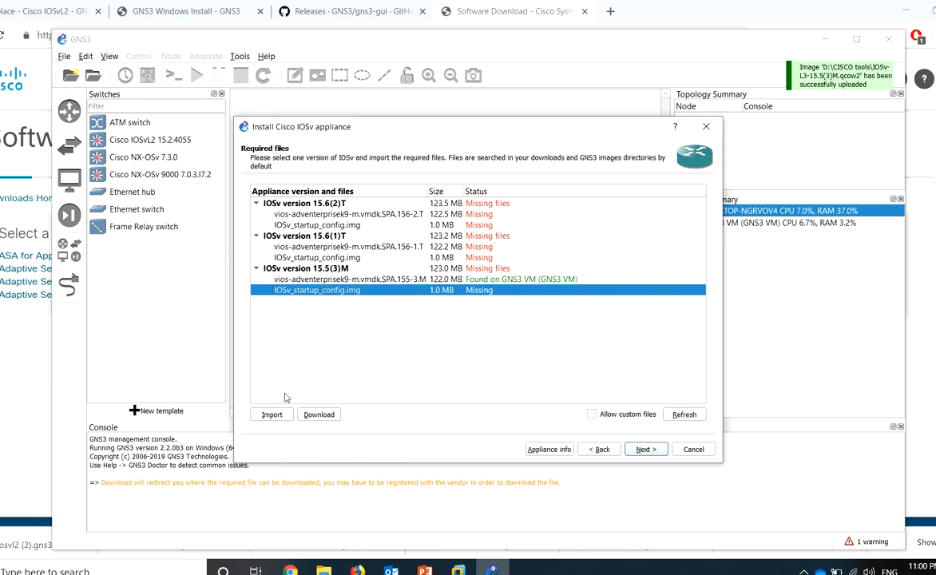
{"action": "left_click", "coordinate": [272, 415]}
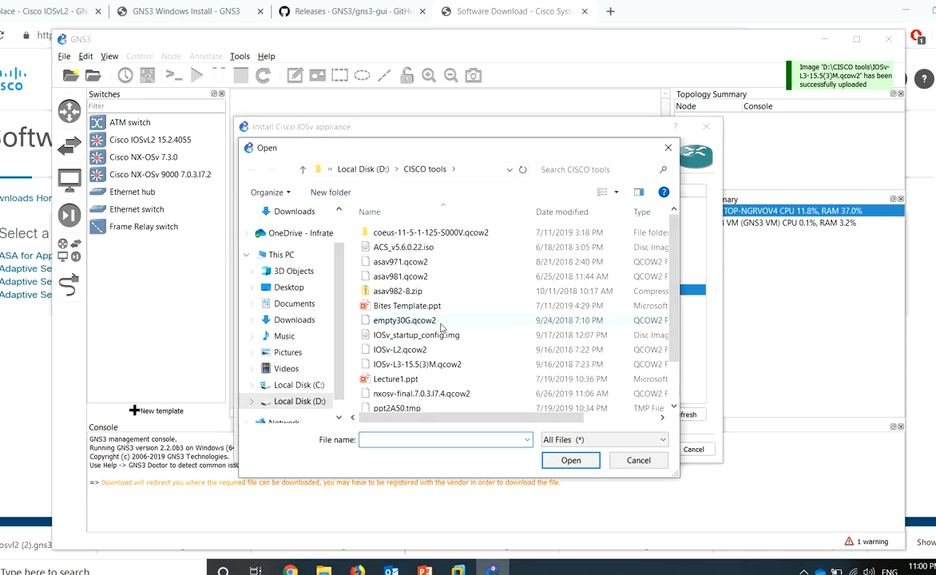
{"action": "double_click", "coordinate": [430, 337]}
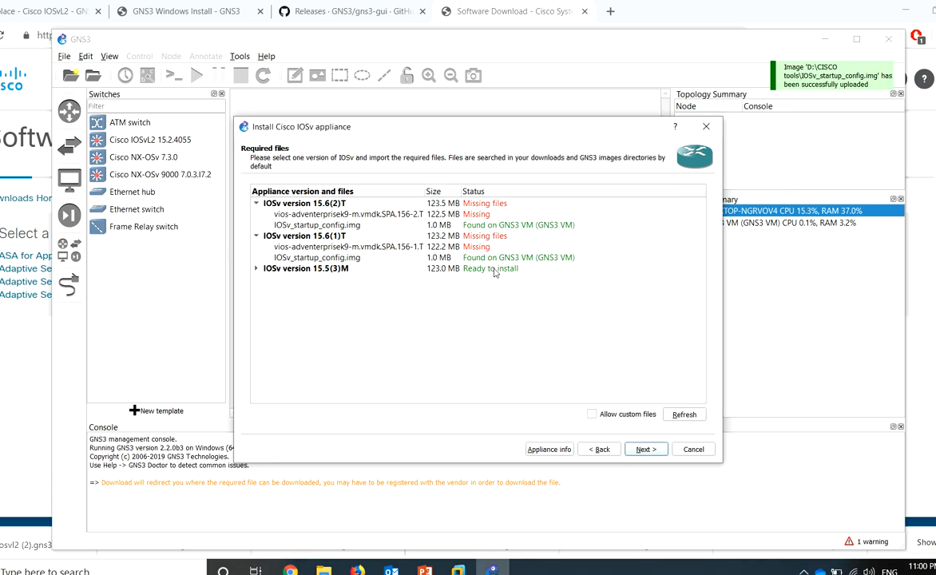
Install IOSv version 15.5(3)M and finish creating the IOSv template
{"action": "left_click", "coordinate": [495, 272]}
{"action": "left_click", "coordinate": [522, 311]}
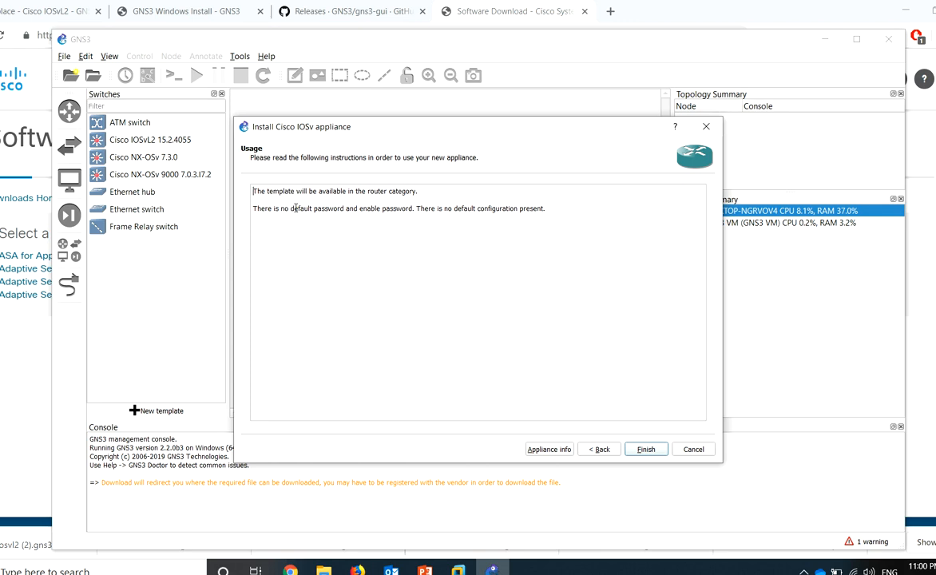
{"action": "left_click_drag", "start_coordinate": [293, 208], "coordinate": [519, 223]}
{"action": "left_click", "coordinate": [646, 450]}
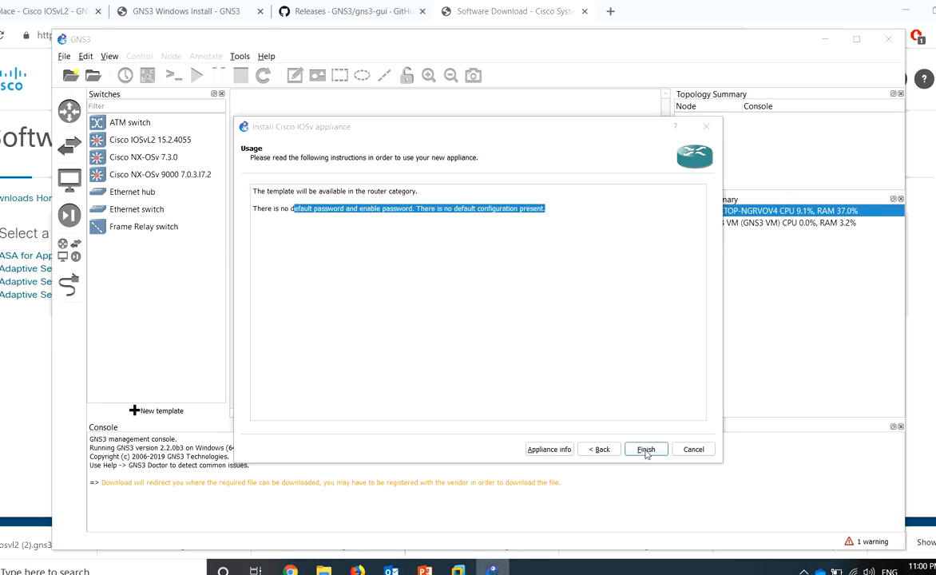
Dismiss the confirmation and check the Routers list for the Cisco IOSv 15.5(3)M template
{"action": "left_click", "coordinate": [586, 315]}
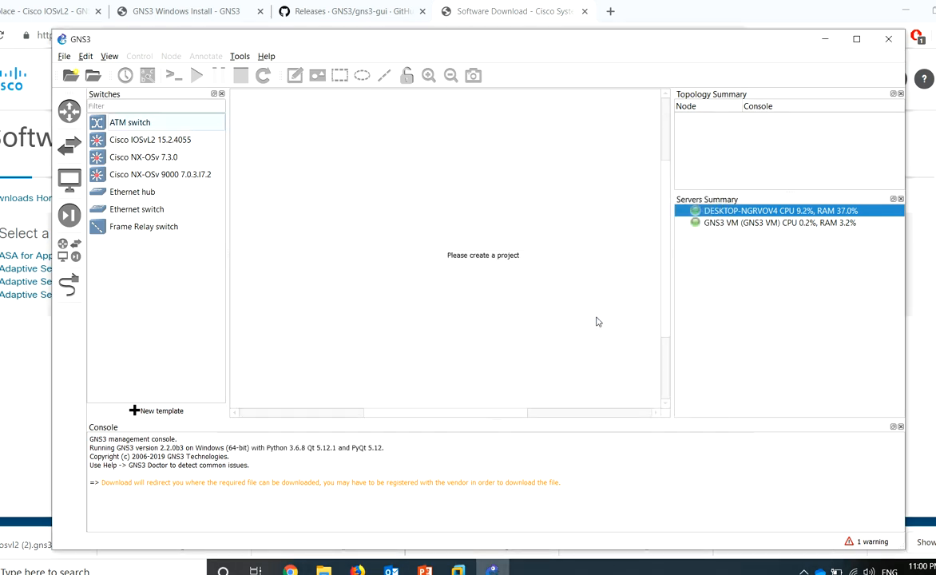
{"action": "left_click", "coordinate": [71, 113]}
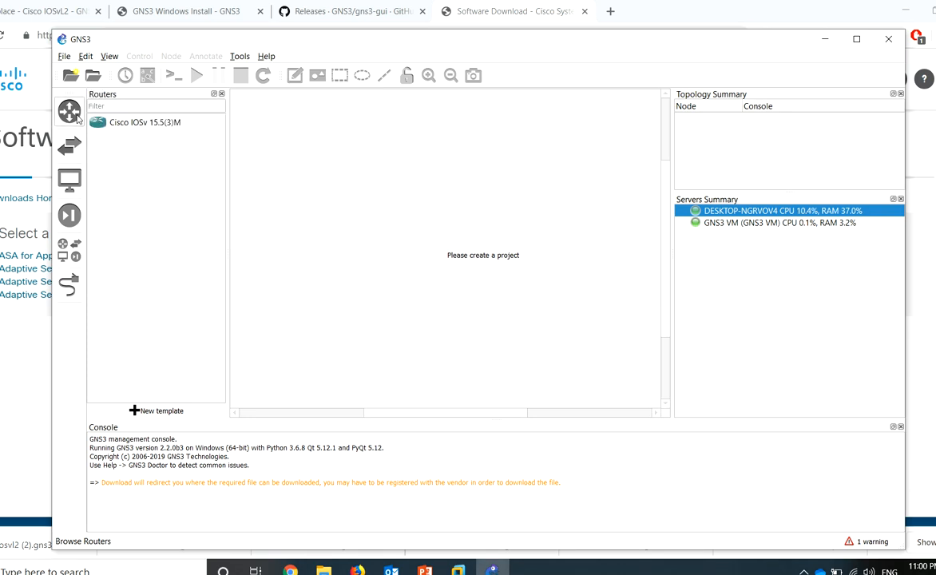
{"action": "left_click", "coordinate": [70, 112]}
{"action": "left_click", "coordinate": [69, 112]}
{"action": "left_click", "coordinate": [101, 124]}
Check the IOSvL2 15.2.4055, NX-OSv 7.3.0, NX-OSv 9000 switches and the ASAv 9.8.1 security device
{"action": "left_click", "coordinate": [69, 143]}
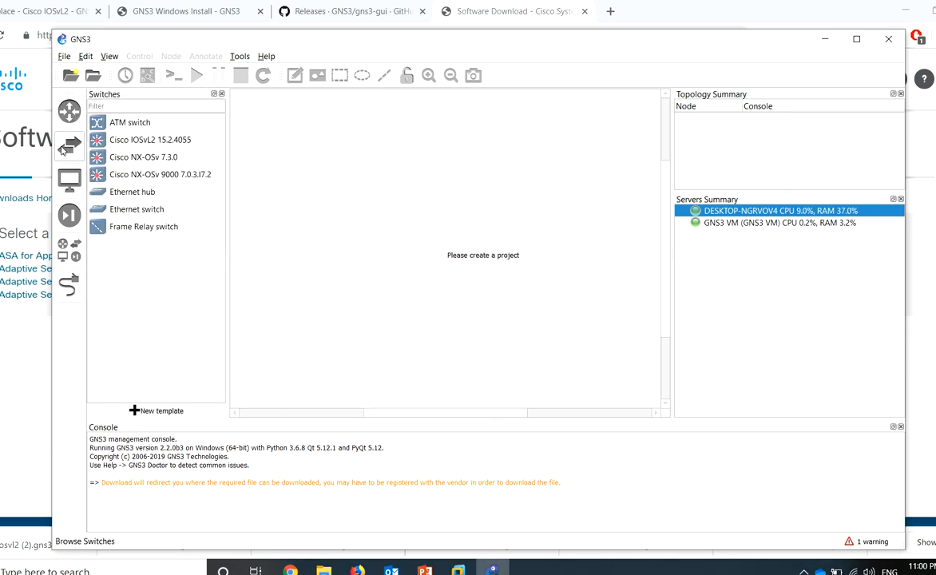
{"action": "left_click", "coordinate": [177, 142]}
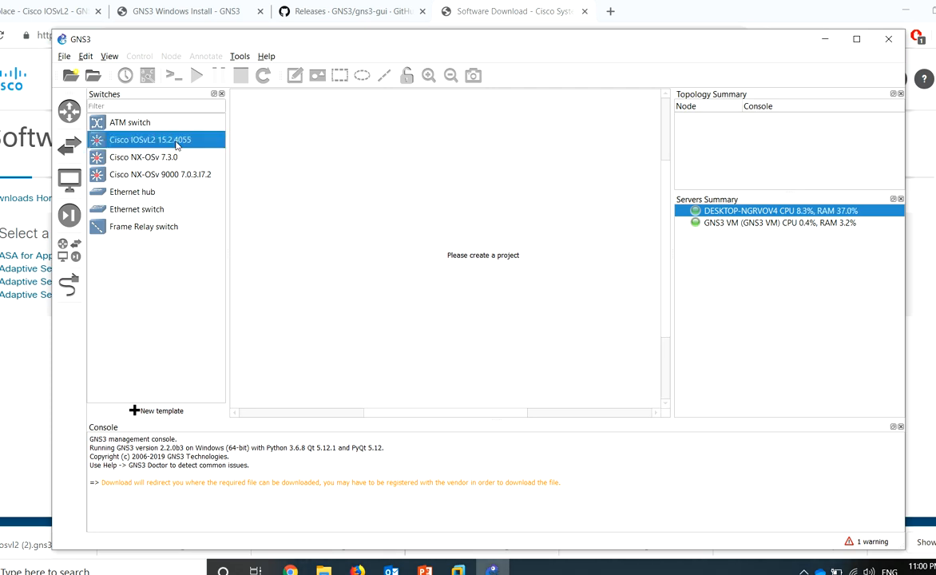
{"action": "left_click", "coordinate": [170, 160]}
{"action": "left_click", "coordinate": [191, 176]}
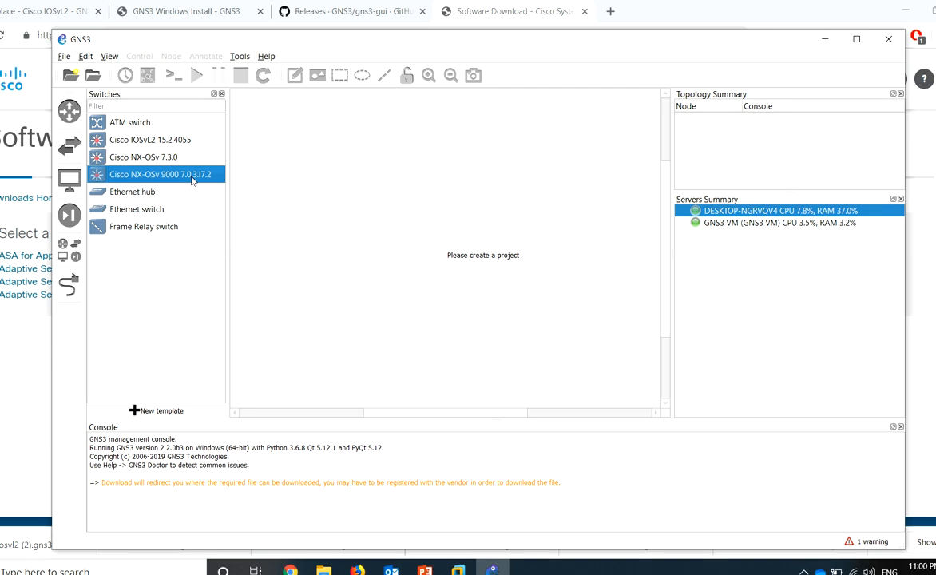
{"action": "left_click", "coordinate": [69, 215]}
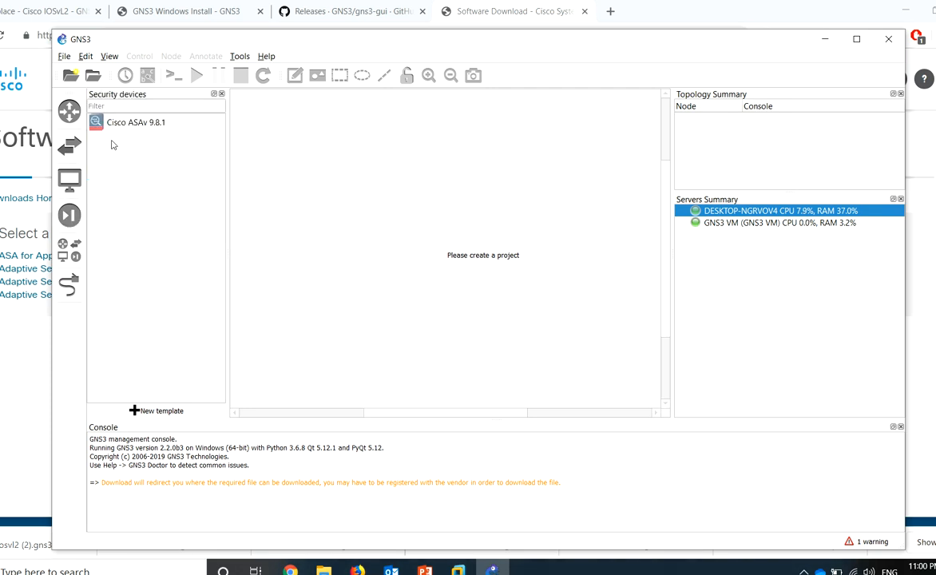
{"action": "left_click", "coordinate": [133, 126]}
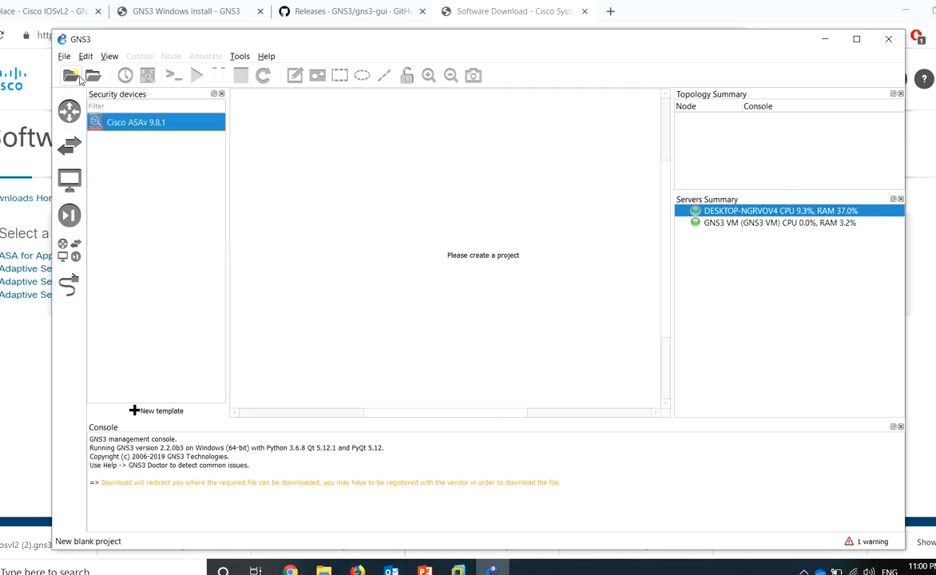
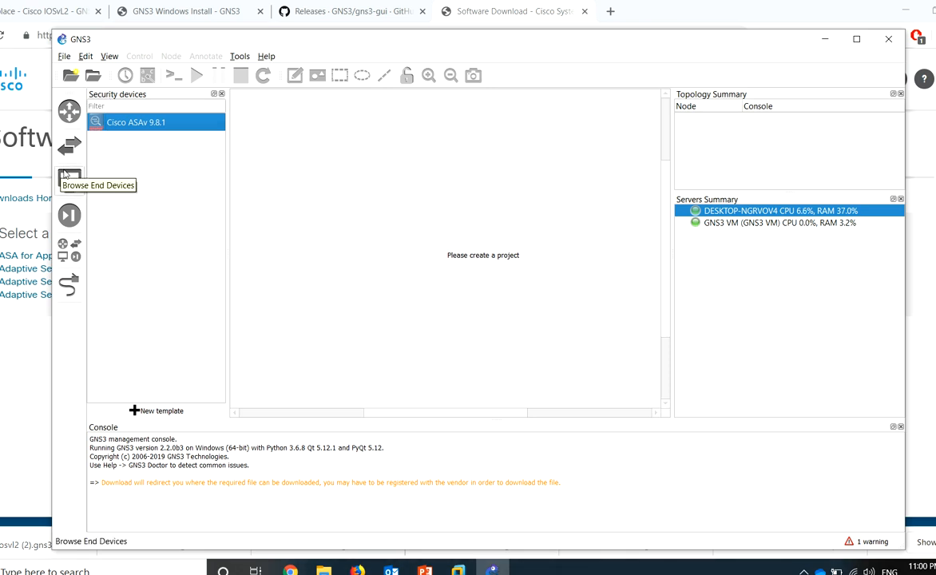
Create the ASA-demo project and place a Cisco ASAv 9.8.1 firewall on its canvas
{"action": "left_click", "coordinate": [71, 74]}
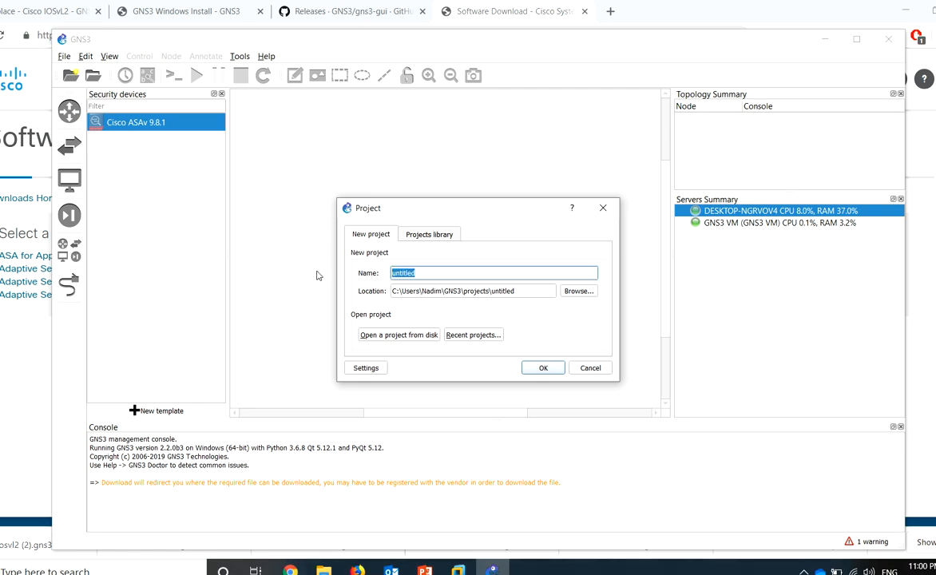
{"action": "type", "text": "ASA"}
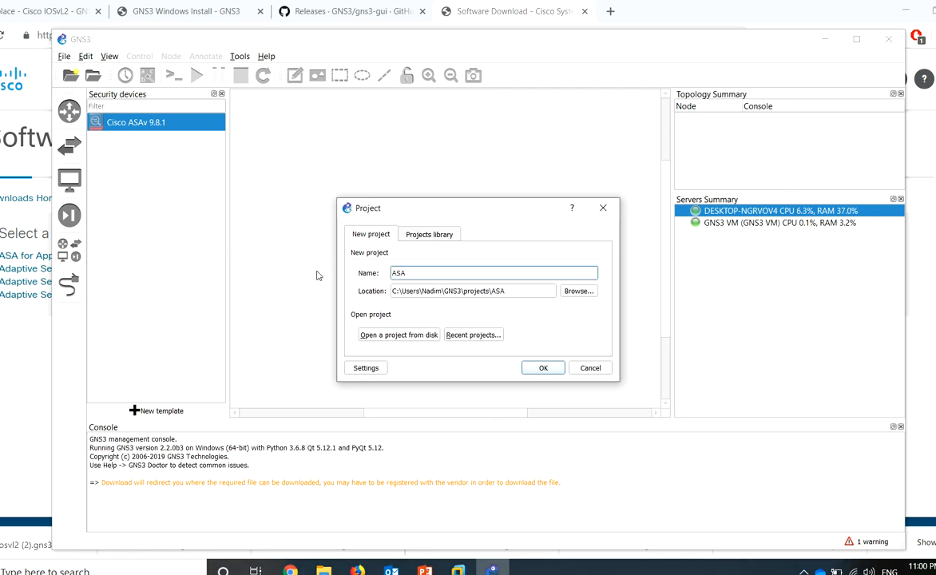
{"action": "type", "text": "-demo"}
{"action": "key", "text": "Return"}
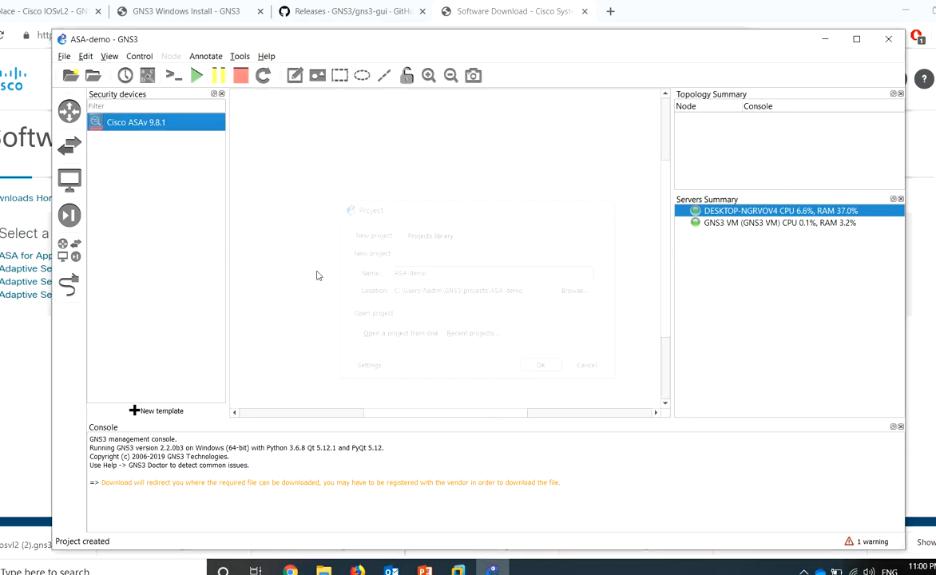
{"action": "left_click_drag", "start_coordinate": [99, 121], "coordinate": [348, 169]}
{"action": "mouse_move", "coordinate": [453, 226]}
{"action": "left_mouse_down"}
{"action": "mouse_move", "coordinate": [458, 221]}
{"action": "mouse_move", "coordinate": [444, 210]}
{"action": "left_mouse_up"}
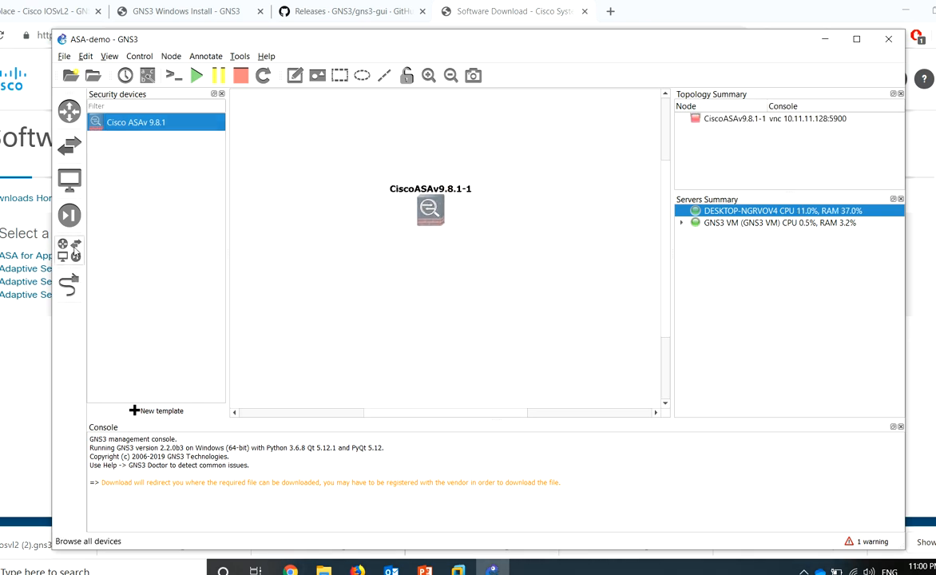
Add a NAT-1 cloud on the local server and a Cisco NX-OSv 7.3.0 switch below the firewall
{"action": "left_click", "coordinate": [75, 255]}
{"action": "left_click", "coordinate": [113, 295]}
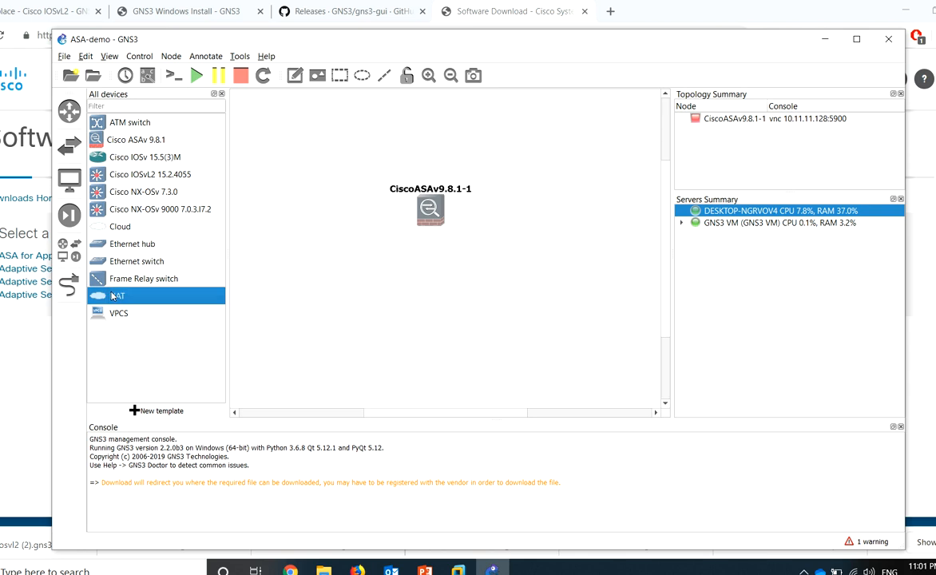
{"action": "left_click_drag", "start_coordinate": [528, 195], "coordinate": [579, 213]}
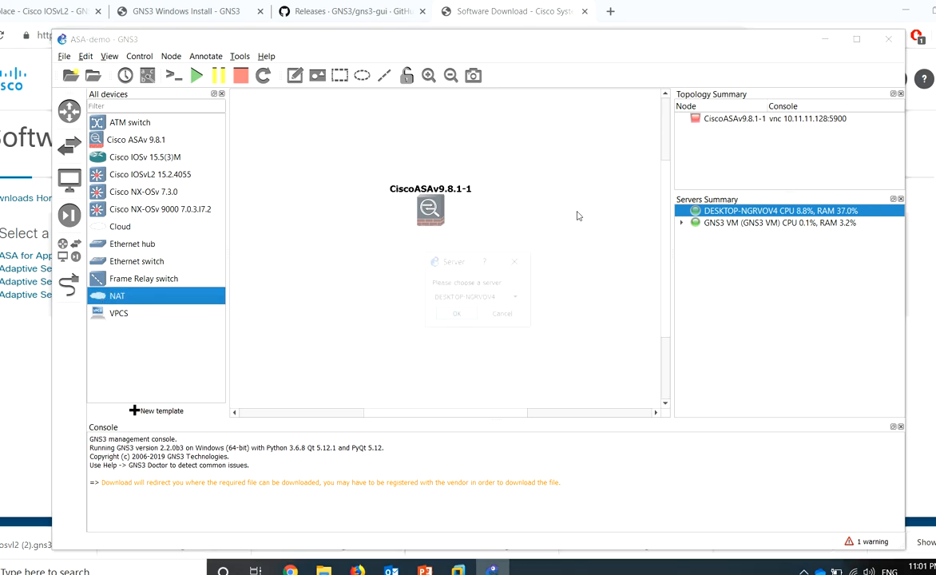
{"action": "left_click", "coordinate": [456, 316]}
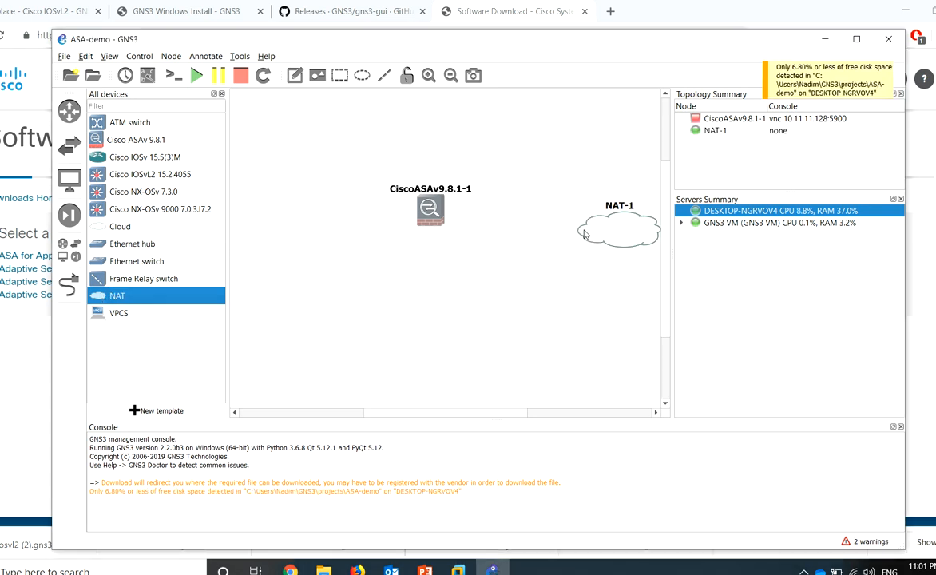
{"action": "left_click_drag", "start_coordinate": [529, 230], "coordinate": [514, 214]}
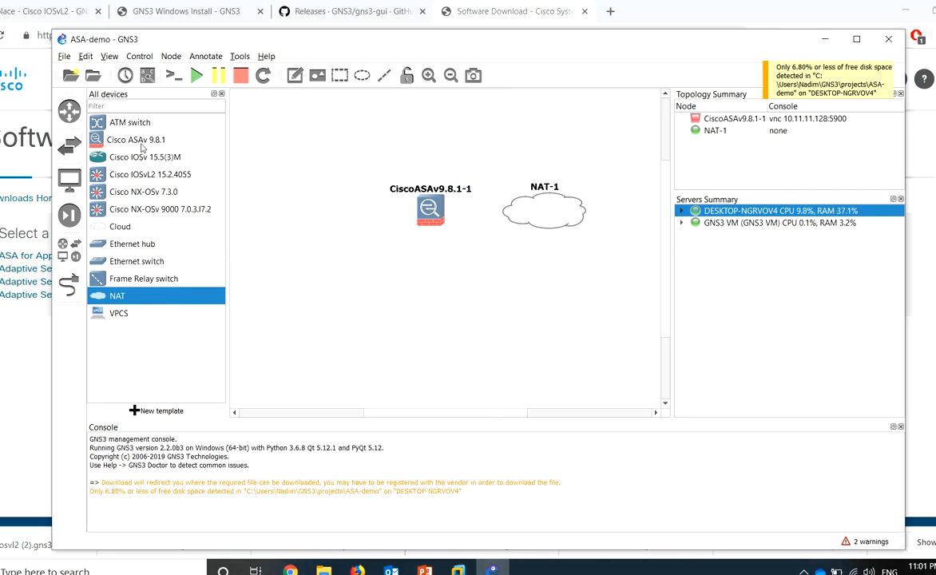
{"action": "left_click", "coordinate": [162, 194]}
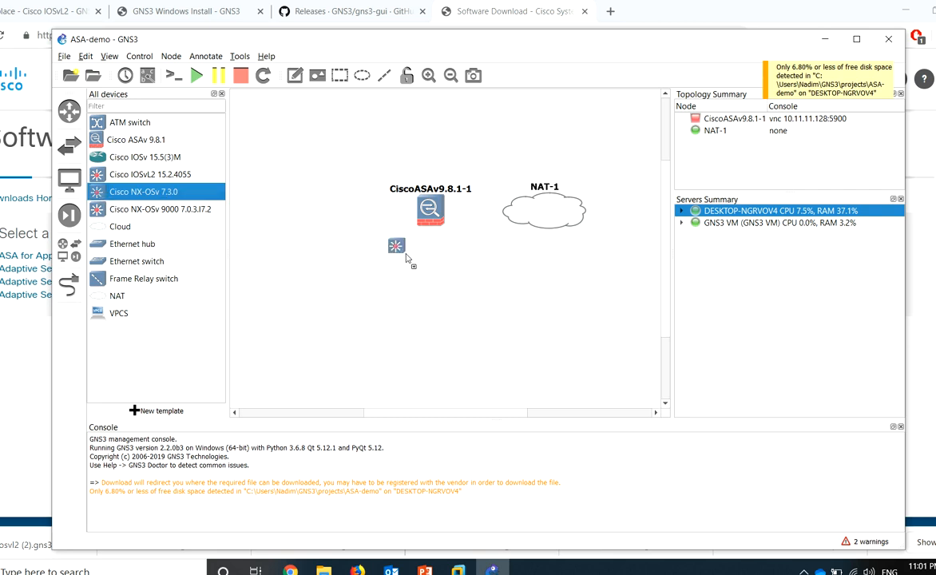
{"action": "left_click_drag", "start_coordinate": [424, 274], "coordinate": [424, 297]}
Add VPCS host PC-1 and delete the accidentally added NAT-2 cloud
{"action": "left_click", "coordinate": [102, 313]}
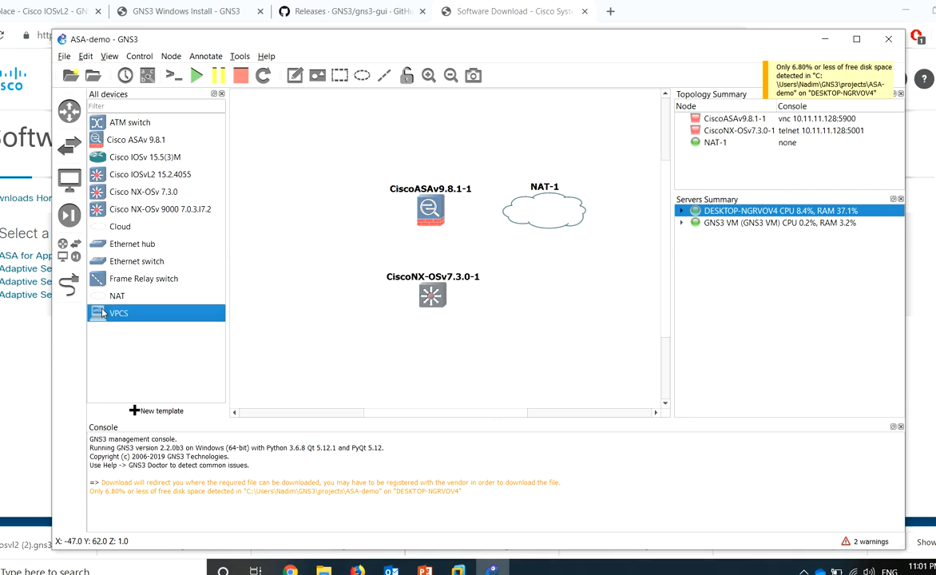
{"action": "left_click_drag", "start_coordinate": [114, 320], "coordinate": [318, 328]}
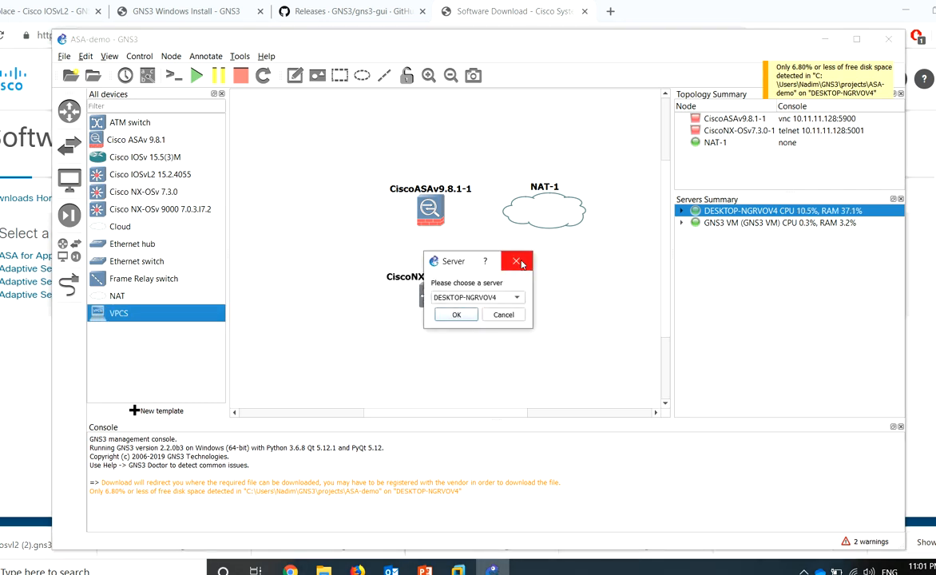
{"action": "left_click", "coordinate": [455, 318]}
{"action": "left_click_drag", "start_coordinate": [117, 297], "coordinate": [429, 337]}
{"action": "left_click", "coordinate": [455, 313]}
{"action": "right_click", "coordinate": [429, 341]}
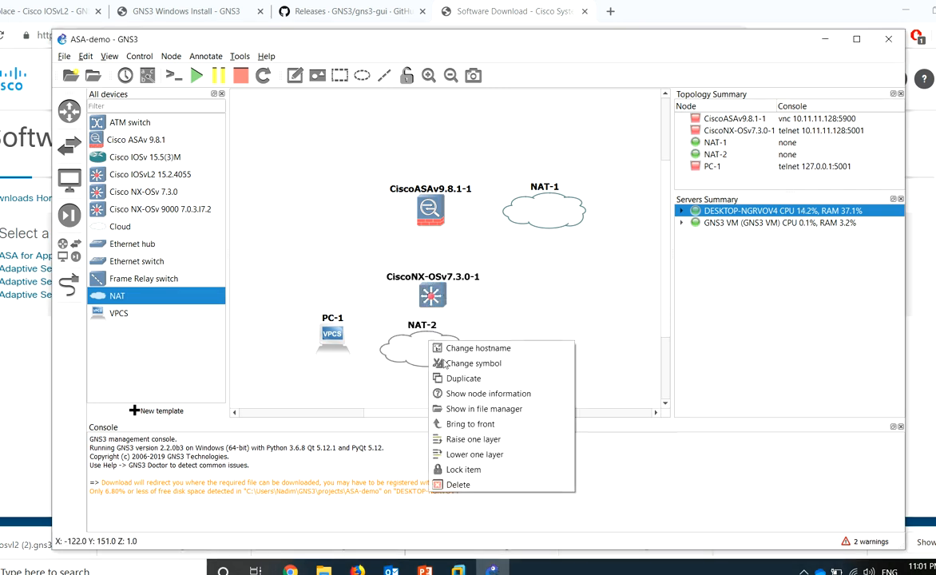
{"action": "left_click", "coordinate": [455, 484]}
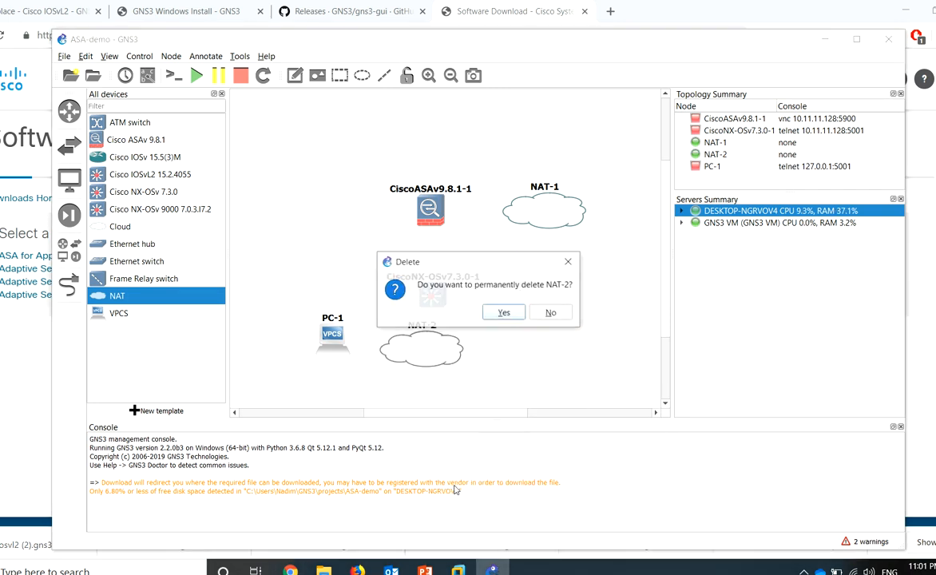
{"action": "left_click", "coordinate": [504, 311]}
Add a second VPCS host PC-2 and line it up beside PC-1
{"action": "left_click_drag", "start_coordinate": [96, 313], "coordinate": [396, 350]}
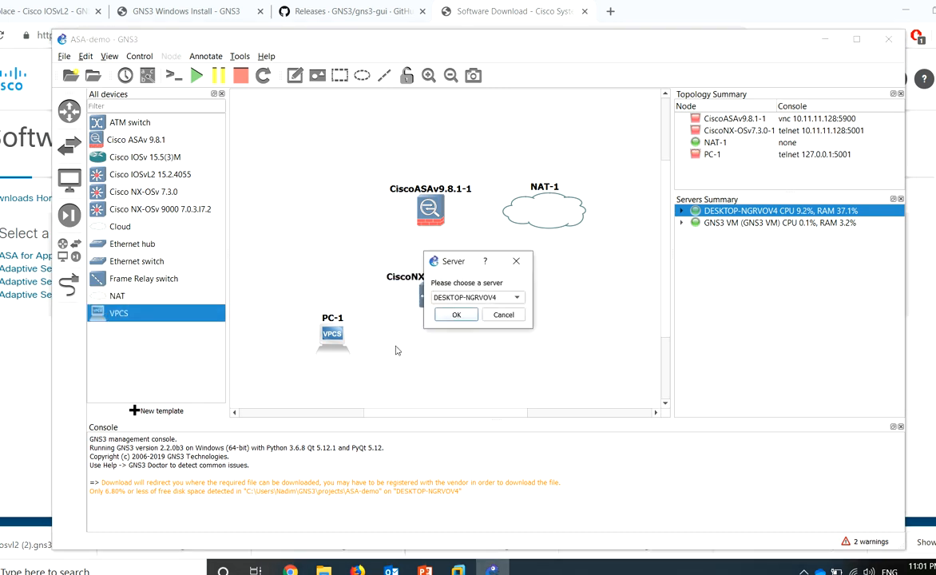
{"action": "left_click", "coordinate": [456, 315]}
{"action": "left_click_drag", "start_coordinate": [335, 342], "coordinate": [349, 363]}
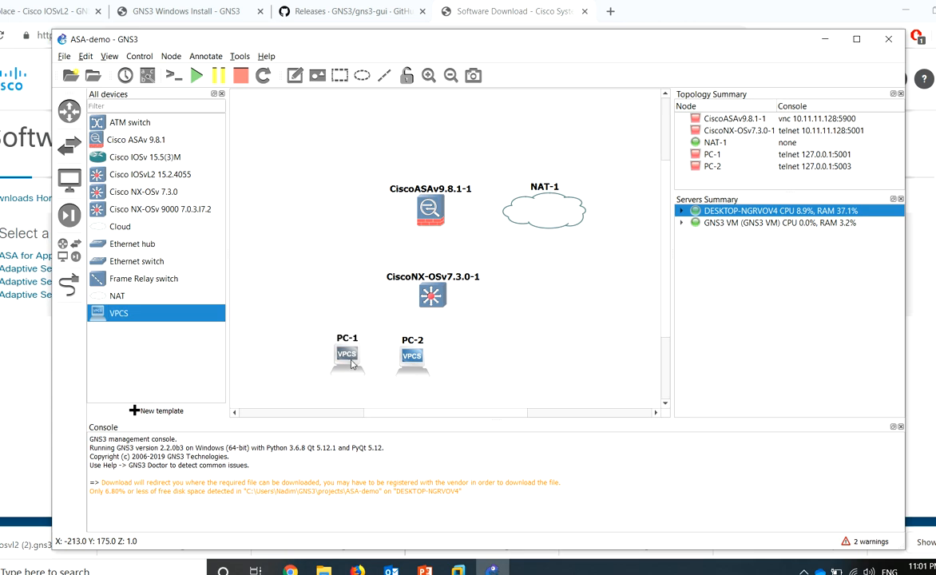
{"action": "left_click_drag", "start_coordinate": [468, 310], "coordinate": [290, 369]}
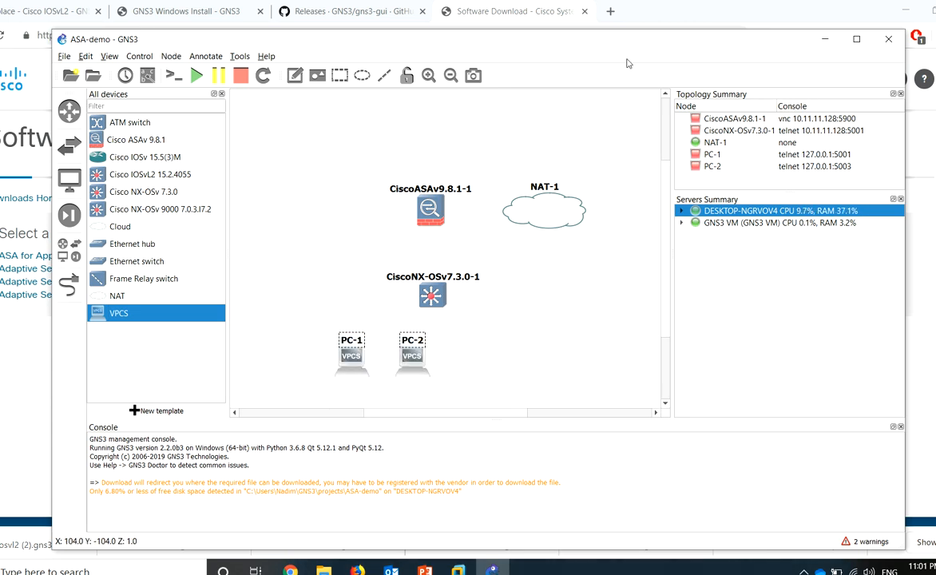
Give PC-1 and PC-2 the Affinity-square-blue client symbol
{"action": "right_click", "coordinate": [353, 368]}
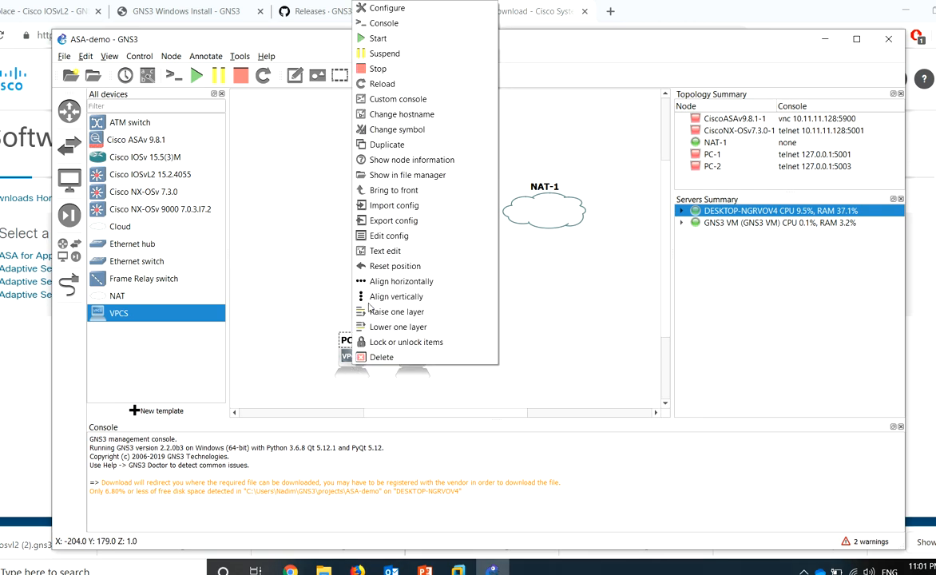
{"action": "left_click", "coordinate": [424, 129]}
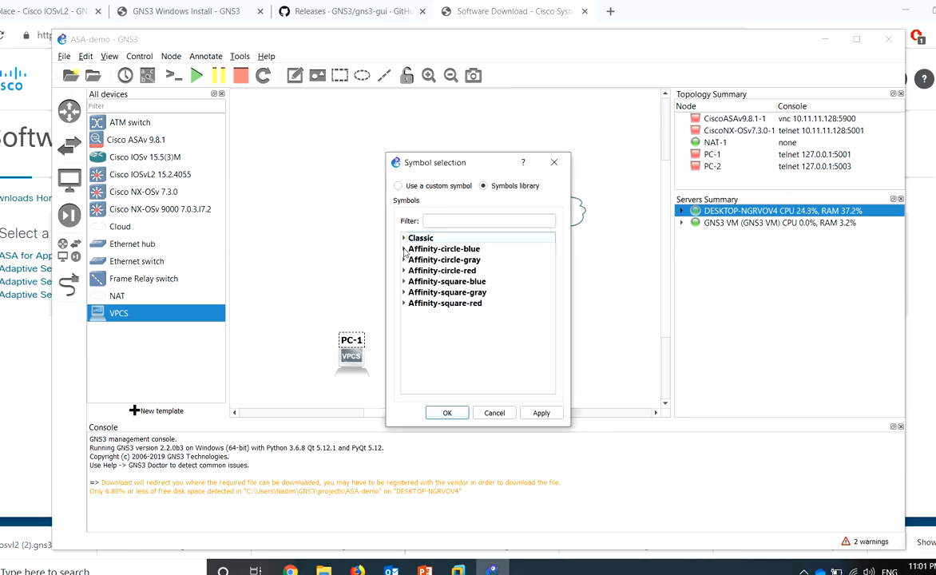
{"action": "left_click", "coordinate": [404, 250]}
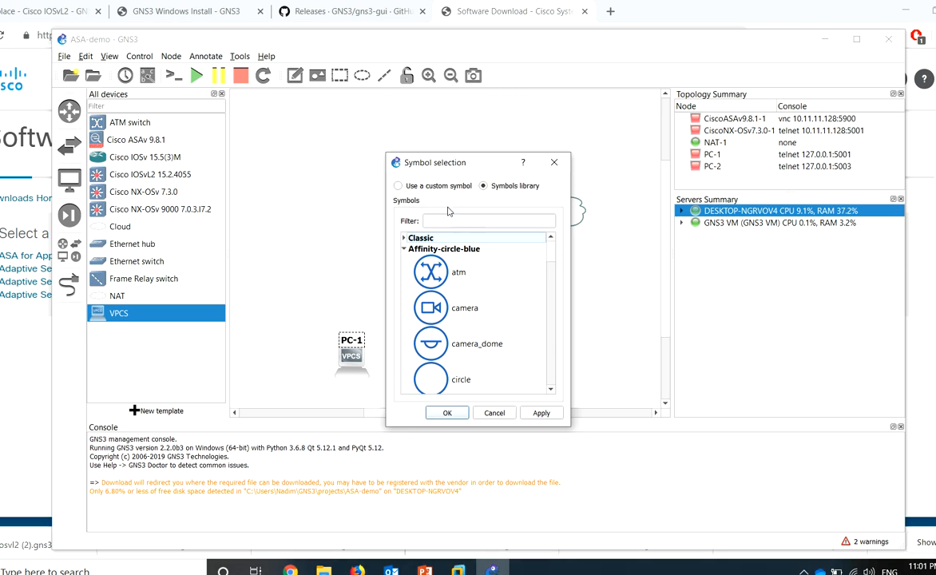
{"action": "left_click", "coordinate": [407, 252]}
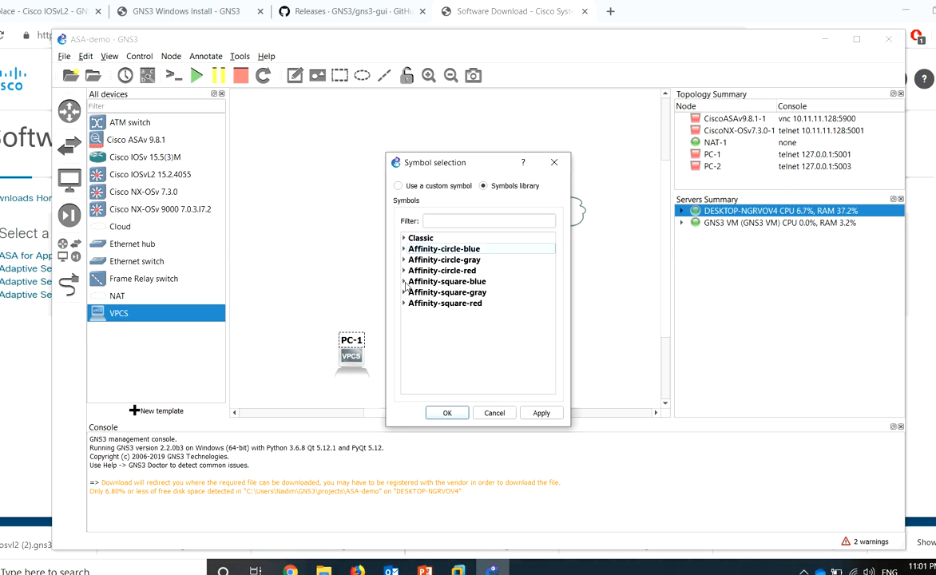
{"action": "left_click", "coordinate": [405, 283]}
{"action": "type", "text": "cli"}
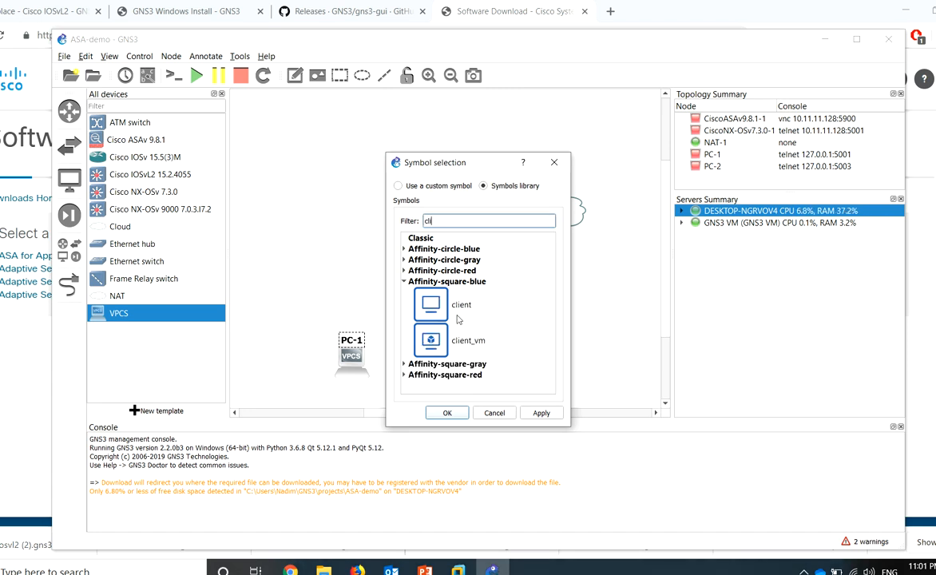
{"action": "left_click", "coordinate": [458, 320]}
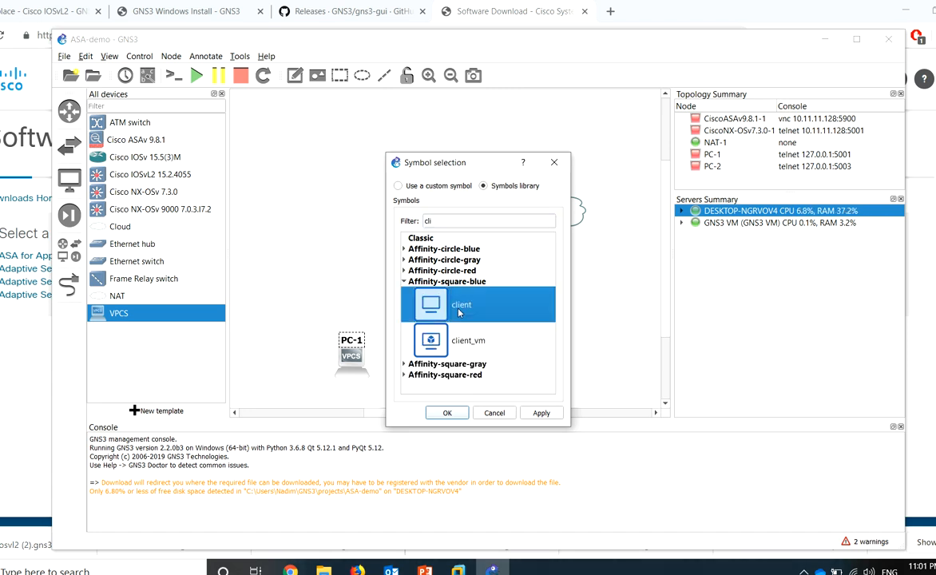
{"action": "left_click", "coordinate": [540, 412]}
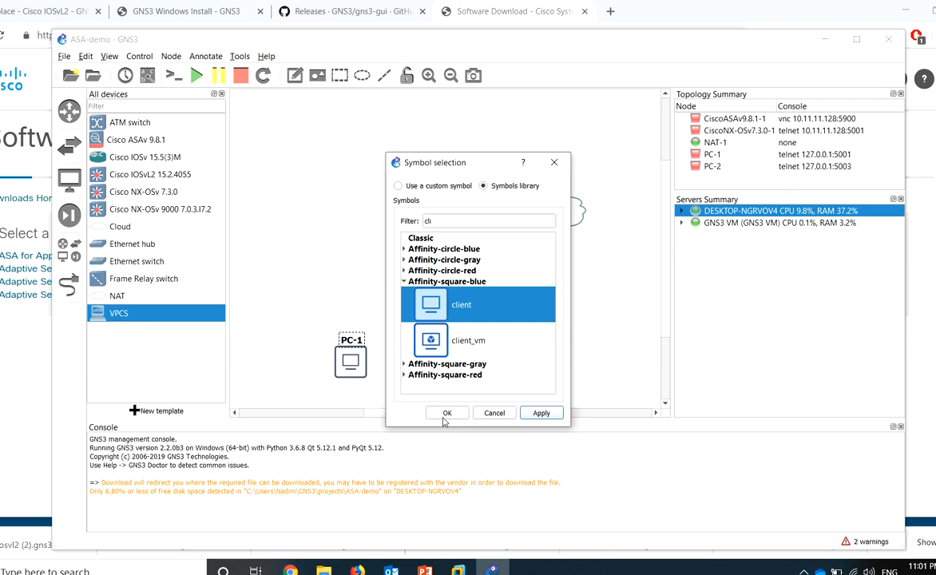
{"action": "left_click", "coordinate": [447, 413]}
{"action": "left_click", "coordinate": [480, 397]}
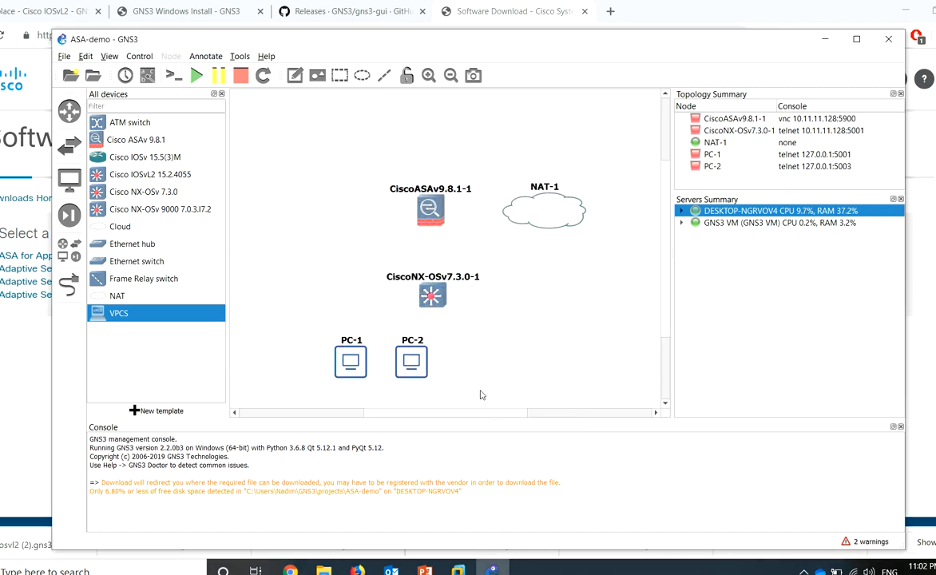
Give the NX-OSv switch the Affinity-square-blue switch symbol
{"action": "right_click", "coordinate": [440, 299]}
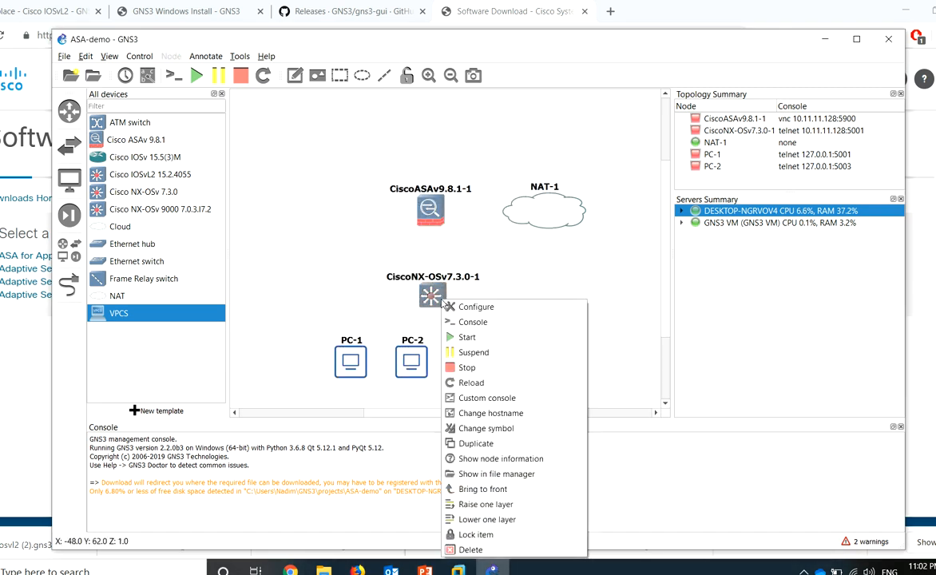
{"action": "left_click", "coordinate": [520, 434]}
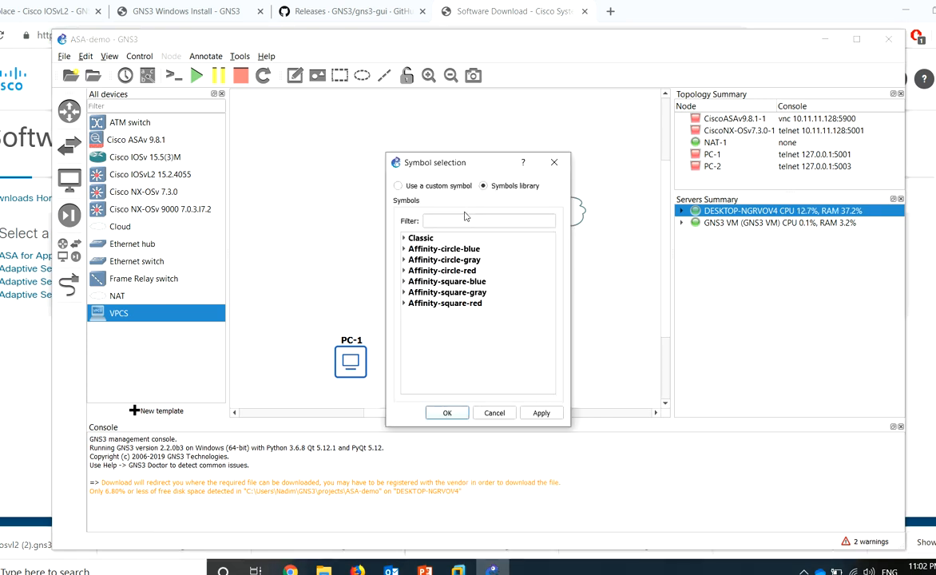
{"action": "type", "text": "sw"}
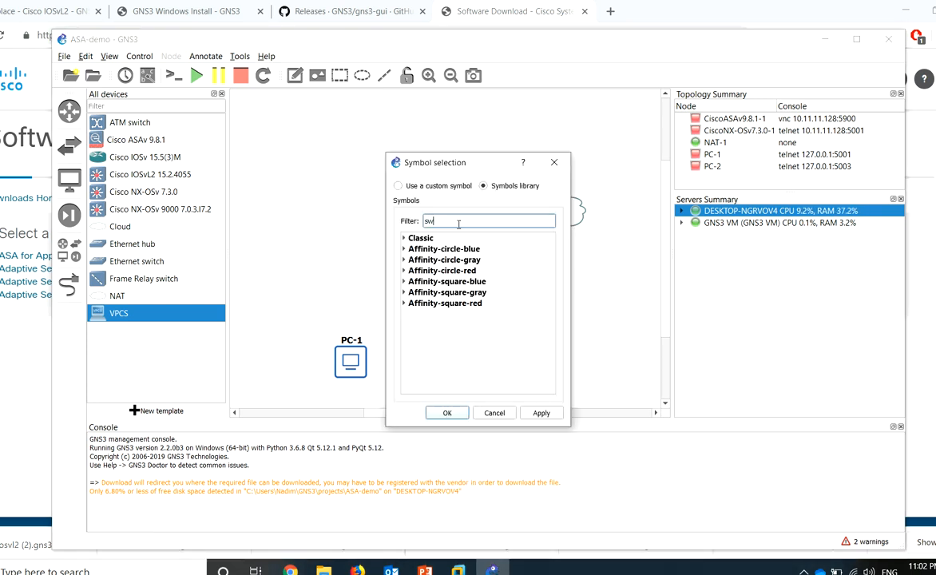
{"action": "left_click", "coordinate": [404, 282]}
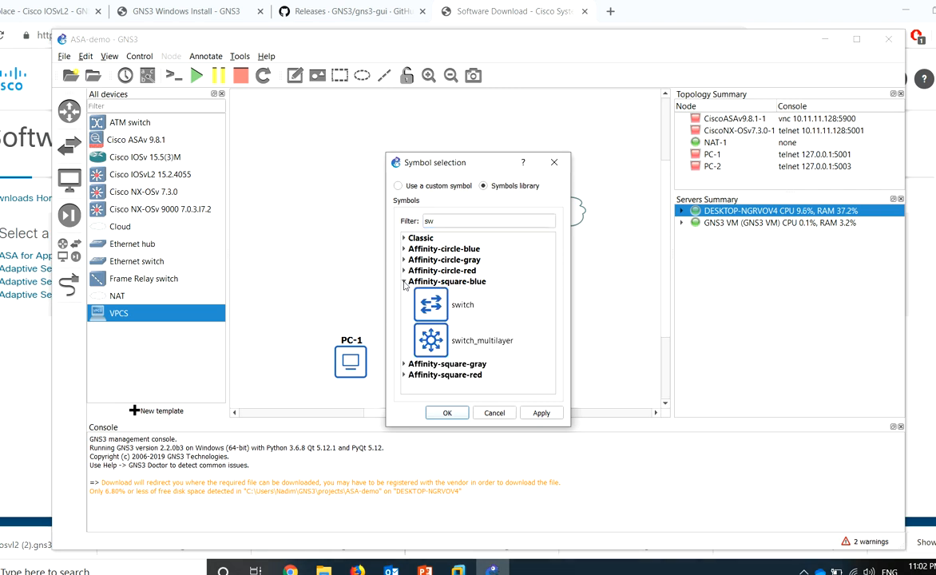
{"action": "left_click", "coordinate": [441, 305]}
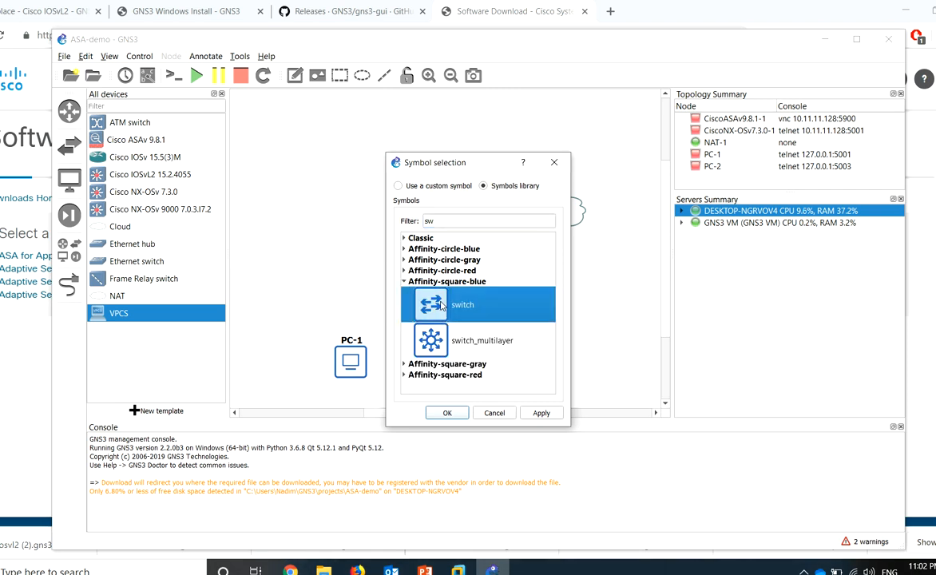
{"action": "left_click", "coordinate": [448, 413]}
{"action": "left_click_drag", "start_coordinate": [431, 299], "coordinate": [421, 291]}
{"action": "left_click", "coordinate": [492, 312]}
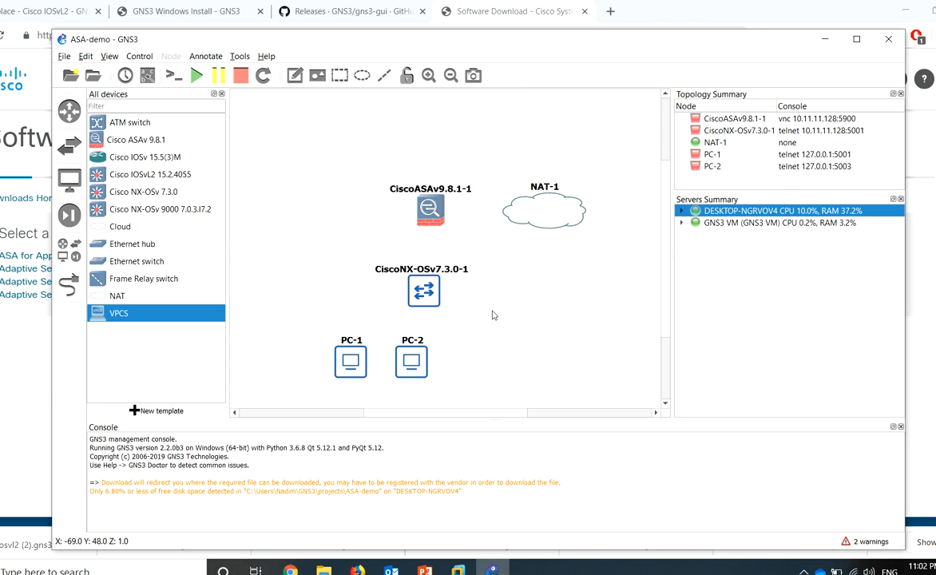
Give the ASA node the Affinity-square-red firewall symbol
{"action": "right_click", "coordinate": [429, 206]}
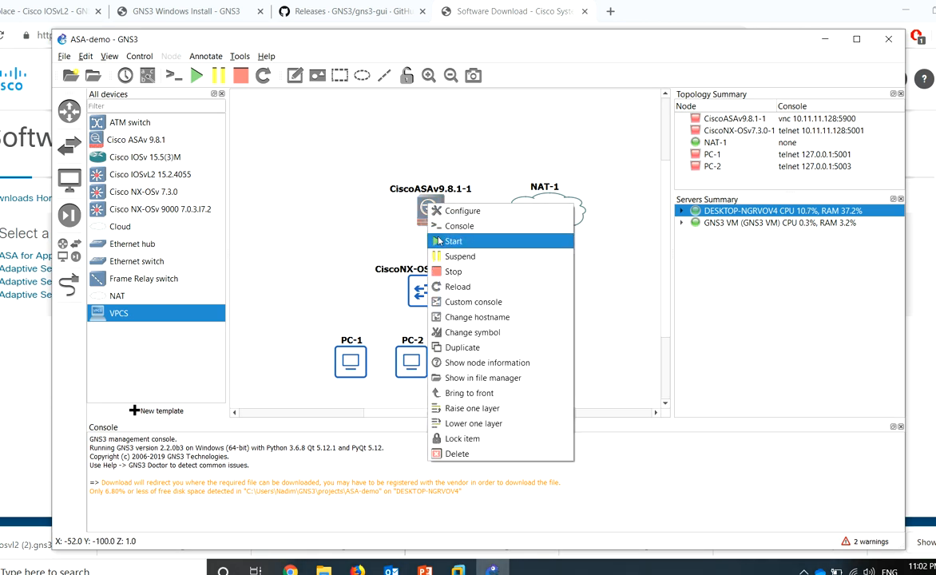
{"action": "left_click", "coordinate": [489, 332]}
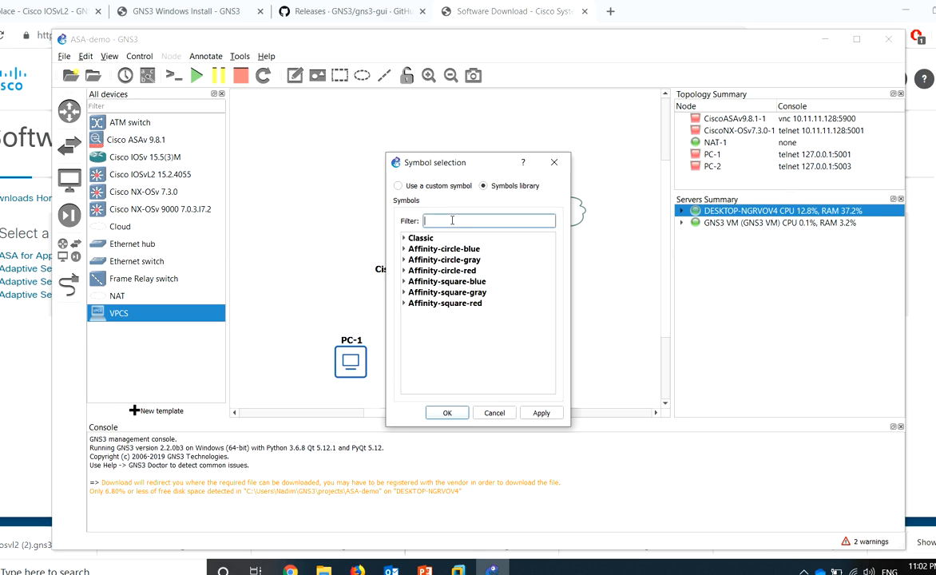
{"action": "type", "text": "fire"}
{"action": "left_click", "coordinate": [405, 281]}
{"action": "left_click", "coordinate": [420, 300]}
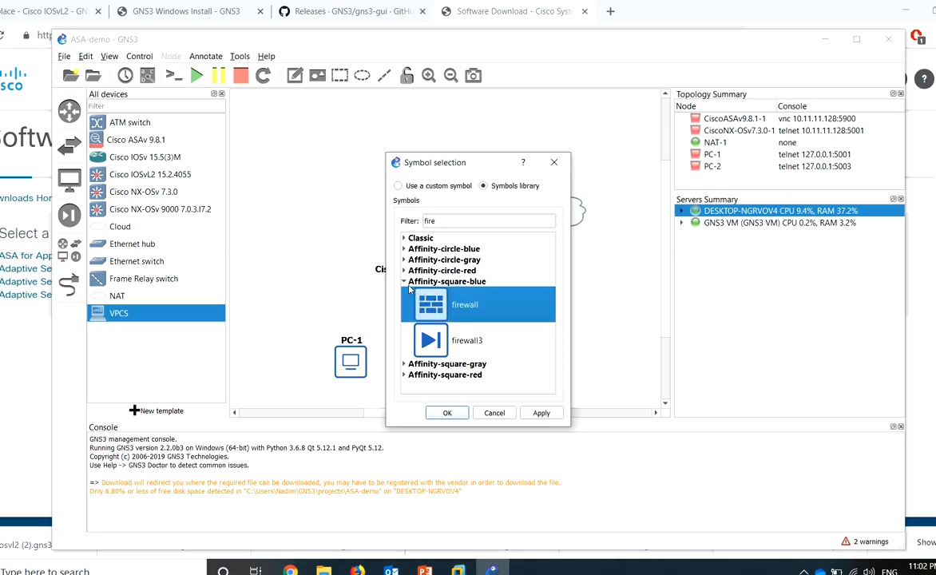
{"action": "left_click", "coordinate": [404, 282]}
{"action": "left_click", "coordinate": [405, 303]}
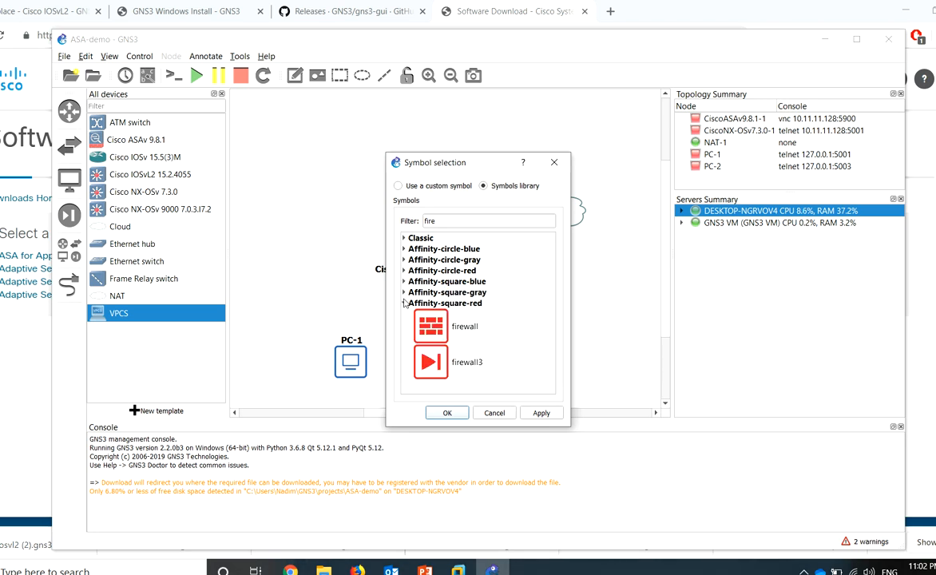
{"action": "left_click", "coordinate": [428, 326]}
{"action": "left_click", "coordinate": [447, 413]}
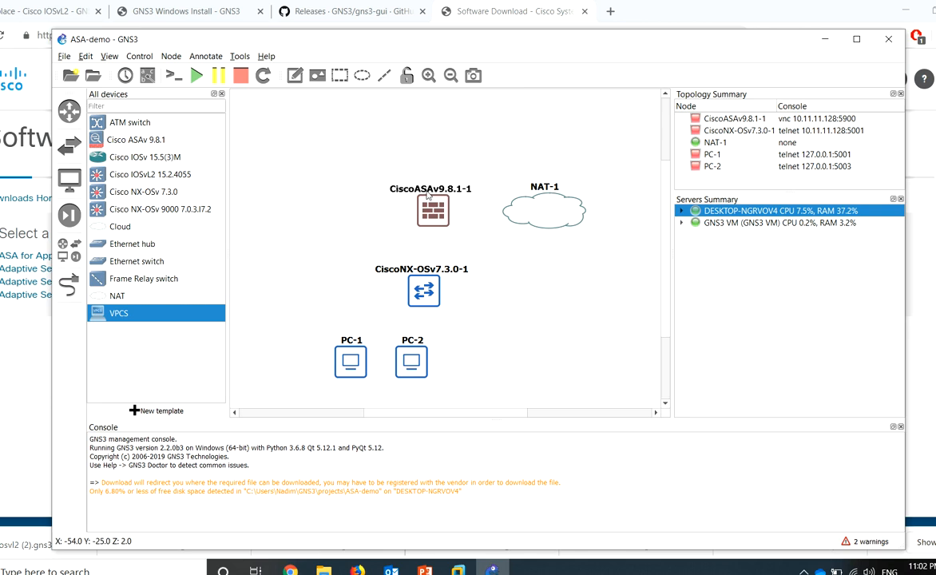
{"action": "left_click_drag", "start_coordinate": [424, 210], "coordinate": [413, 207]}
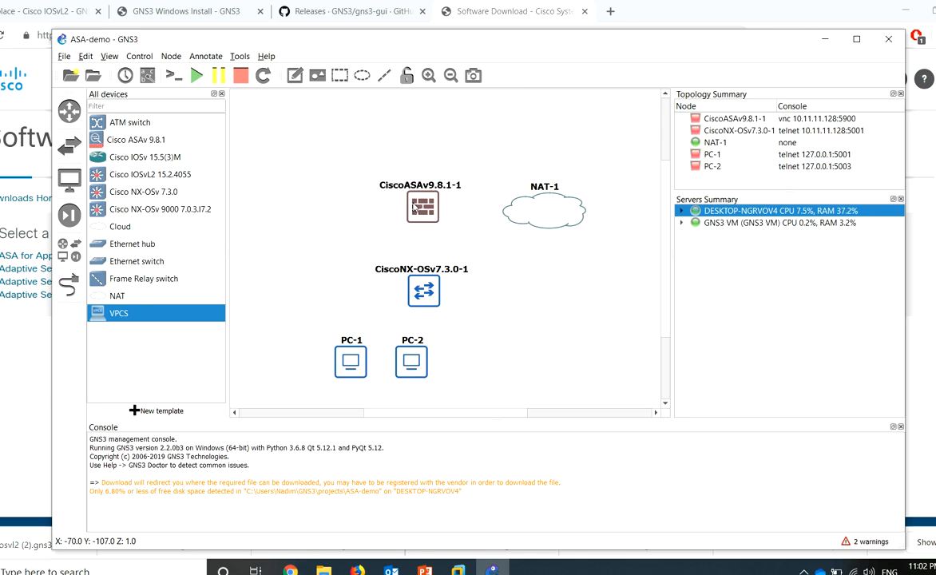
Change NAT-1's symbol to the Affinity-square-blue cloud, filtering the library with 'clo'
{"action": "right_click", "coordinate": [536, 211]}
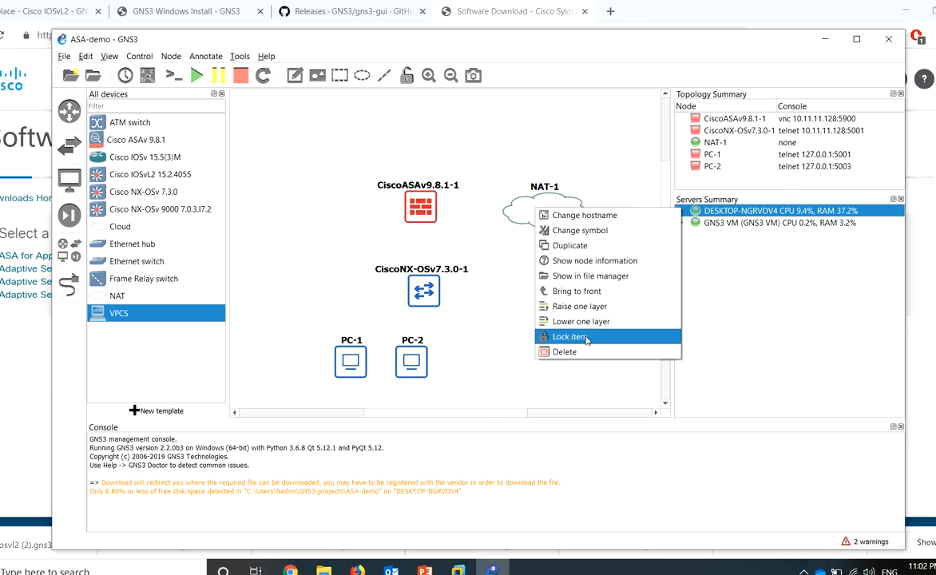
{"action": "left_click", "coordinate": [580, 230]}
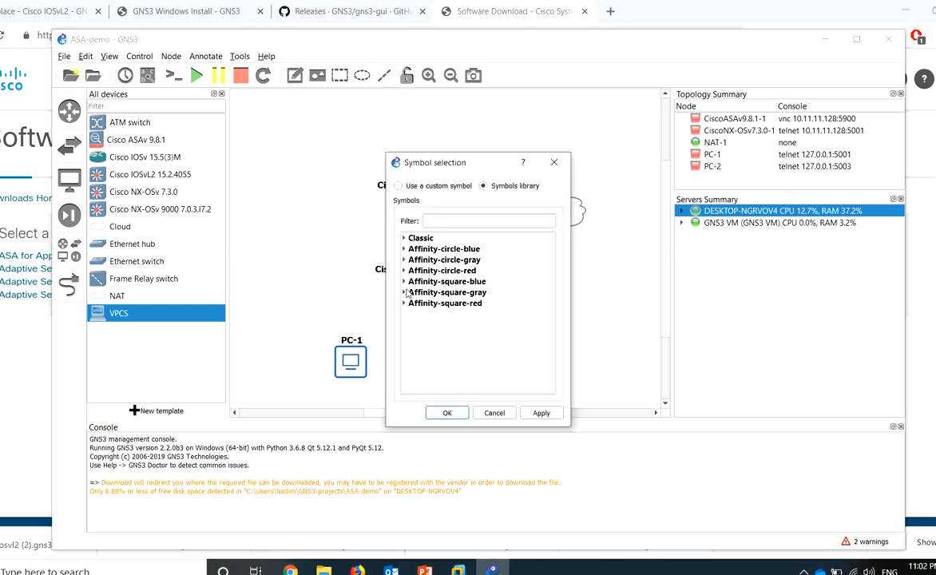
{"action": "left_click", "coordinate": [405, 282]}
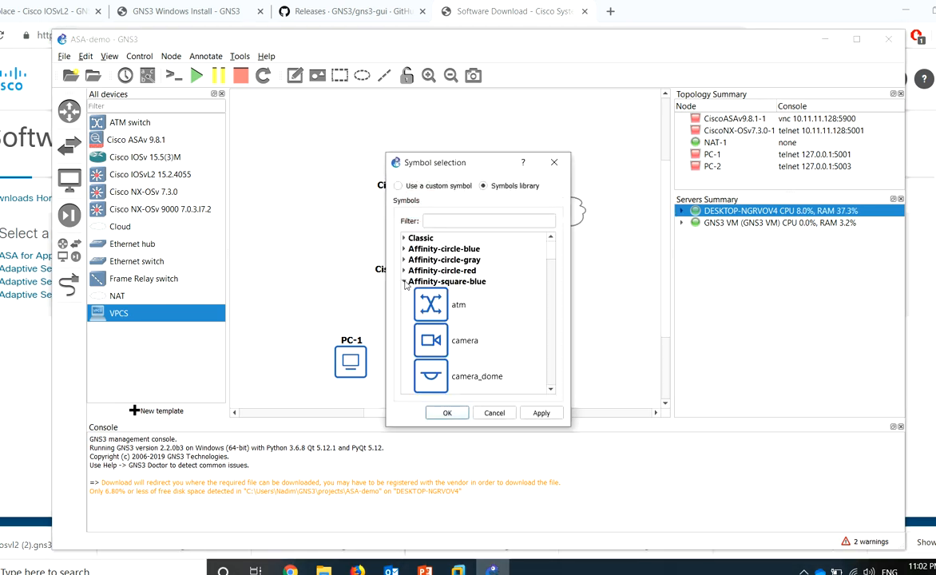
{"action": "type", "text": "is"}
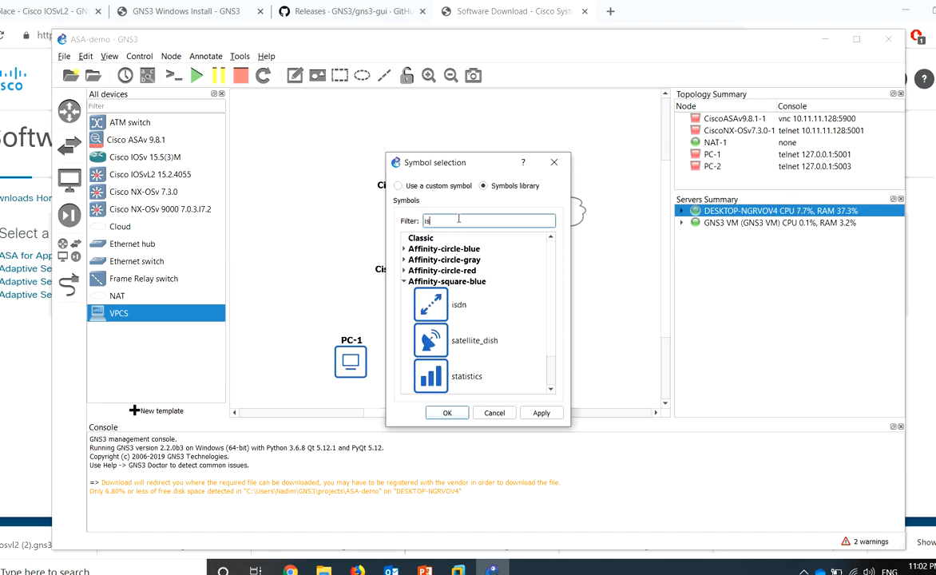
{"action": "key", "text": "BackSpace"}
{"action": "key", "text": "BackSpace"}
{"action": "type", "text": "c"}
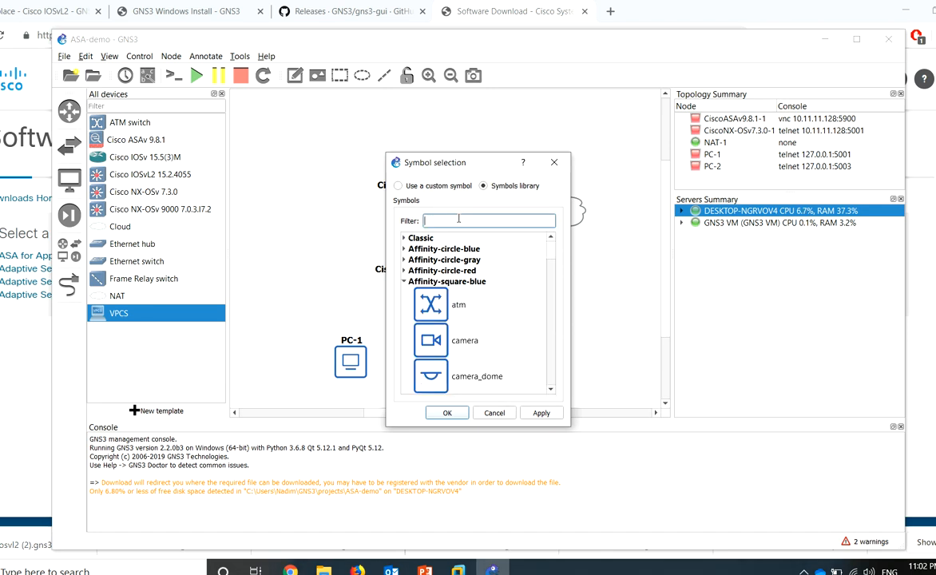
{"action": "type", "text": "lo"}
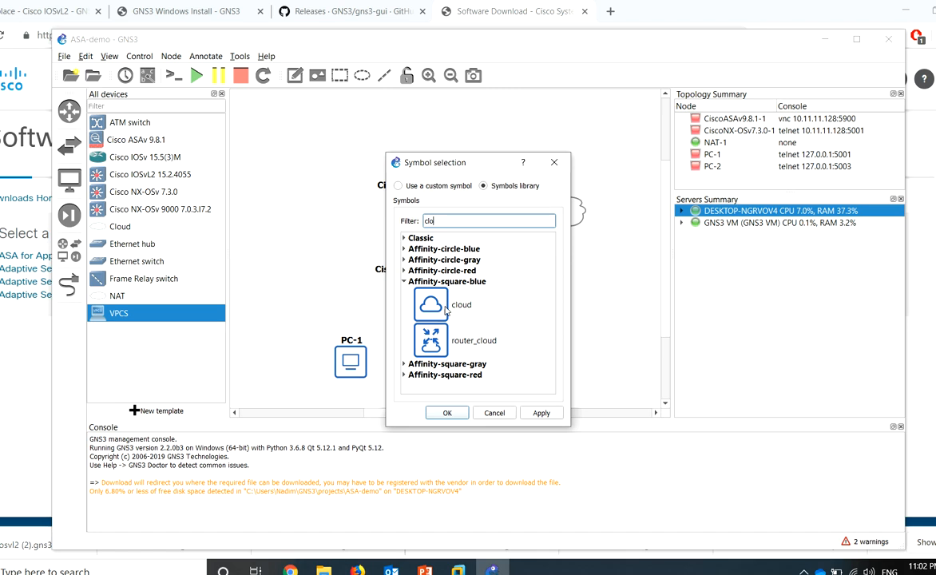
{"action": "left_click", "coordinate": [451, 314]}
{"action": "left_click", "coordinate": [447, 413]}
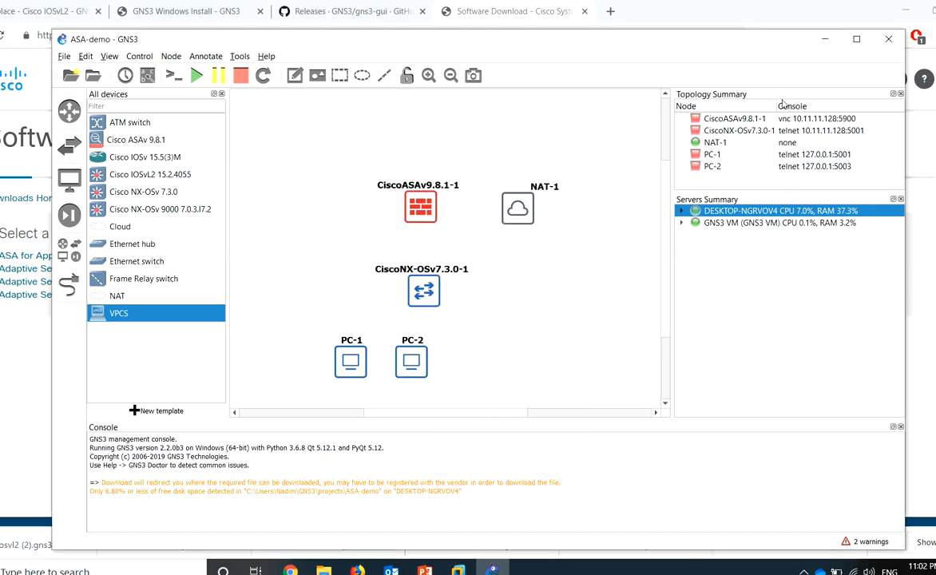
Link the ASA's Gi0/0 to the NAT-1 cloud's nat0 port
{"action": "left_click_drag", "start_coordinate": [526, 208], "coordinate": [571, 177]}
{"action": "left_click", "coordinate": [609, 184]}
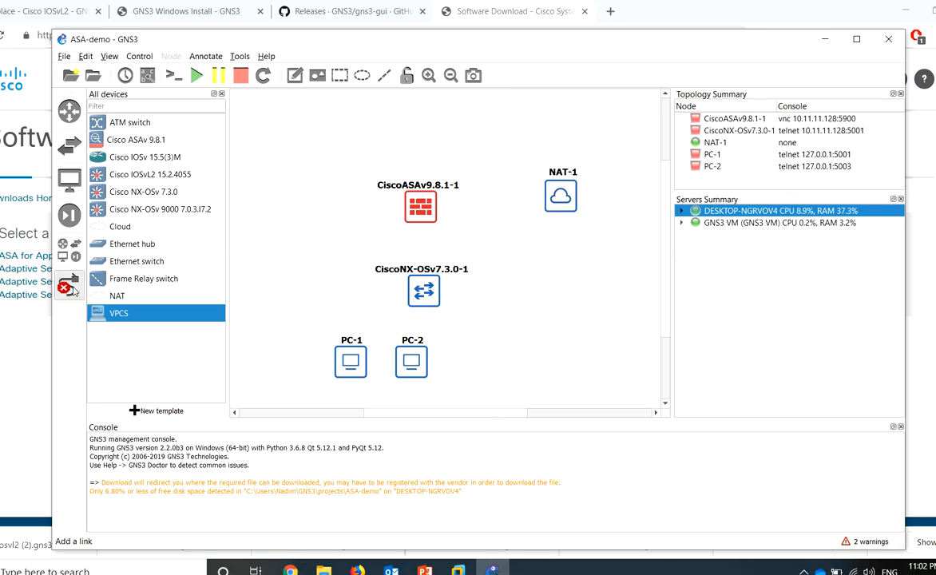
{"action": "left_click", "coordinate": [415, 207]}
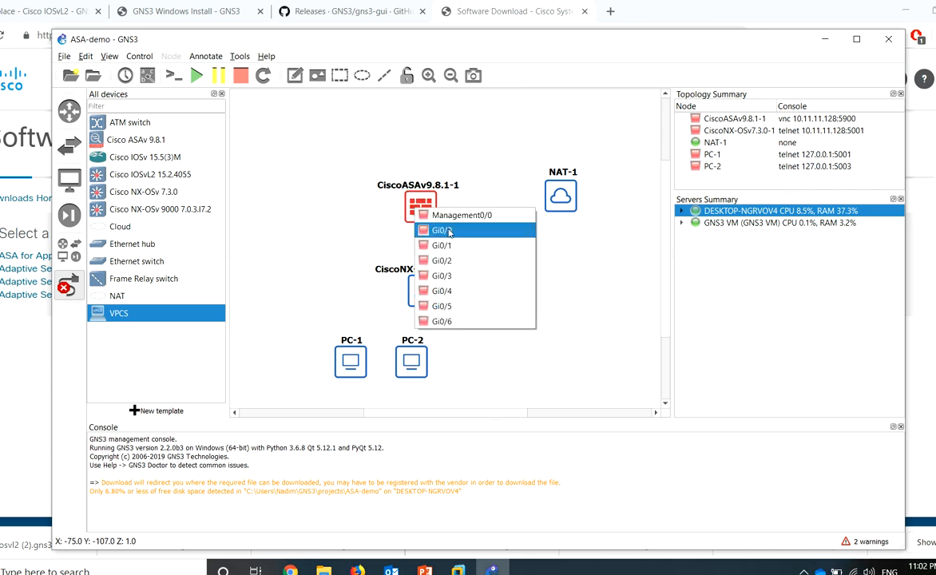
{"action": "left_click", "coordinate": [445, 230]}
{"action": "left_click", "coordinate": [564, 198]}
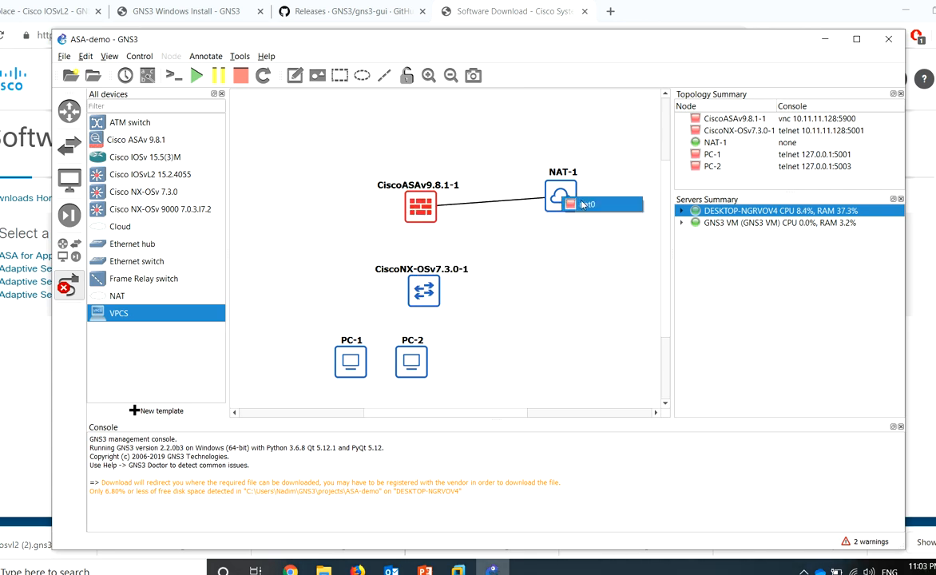
{"action": "left_click", "coordinate": [583, 205]}
{"action": "mouse_move", "coordinate": [424, 212]}
{"action": "left_mouse_down"}
{"action": "mouse_move", "coordinate": [422, 192]}
{"action": "mouse_move", "coordinate": [423, 209]}
{"action": "left_mouse_up"}
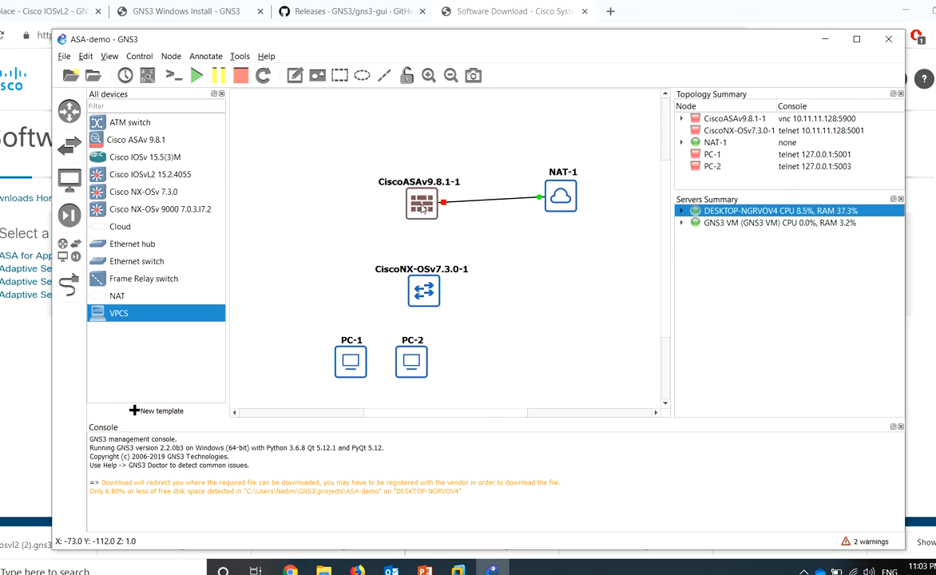
Rename NAT-1 to ISP and spread PC-1 and PC-2 apart under the switch
{"action": "double_click", "coordinate": [561, 174]}
{"action": "type", "text": "ISO"}
{"action": "key", "text": "BackSpace"}
{"action": "type", "text": "P"}
{"action": "key", "text": "Return"}
{"action": "left_click_drag", "start_coordinate": [417, 373], "coordinate": [482, 372]}
{"action": "left_click_drag", "start_coordinate": [359, 360], "coordinate": [388, 363]}
{"action": "left_click", "coordinate": [282, 238]}
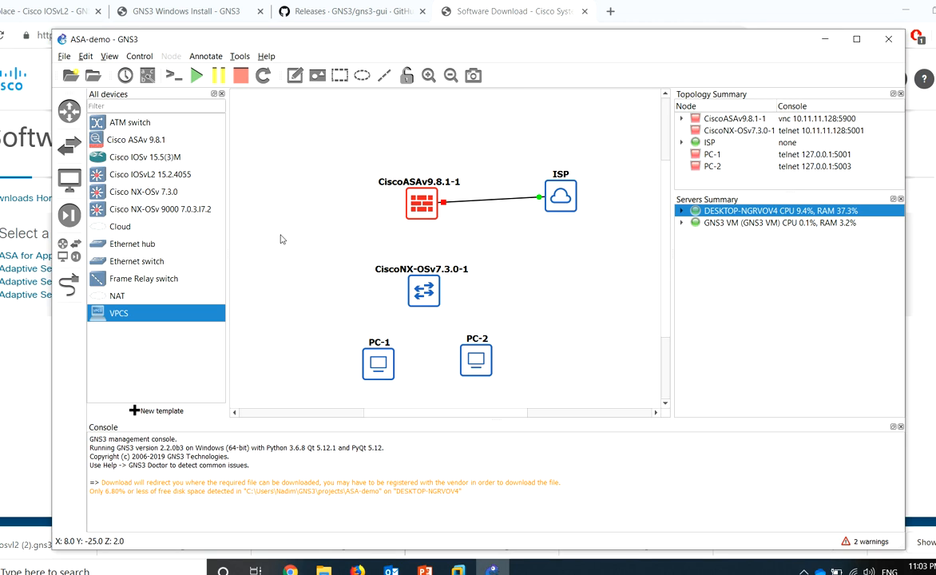
Link ASA Gi0/1 to NX-OSv Ethernet2/1, and Ethernet2/2 to PC-1's Ethernet0
{"action": "left_click", "coordinate": [422, 206]}
{"action": "left_click", "coordinate": [440, 247]}
{"action": "left_click", "coordinate": [423, 305]}
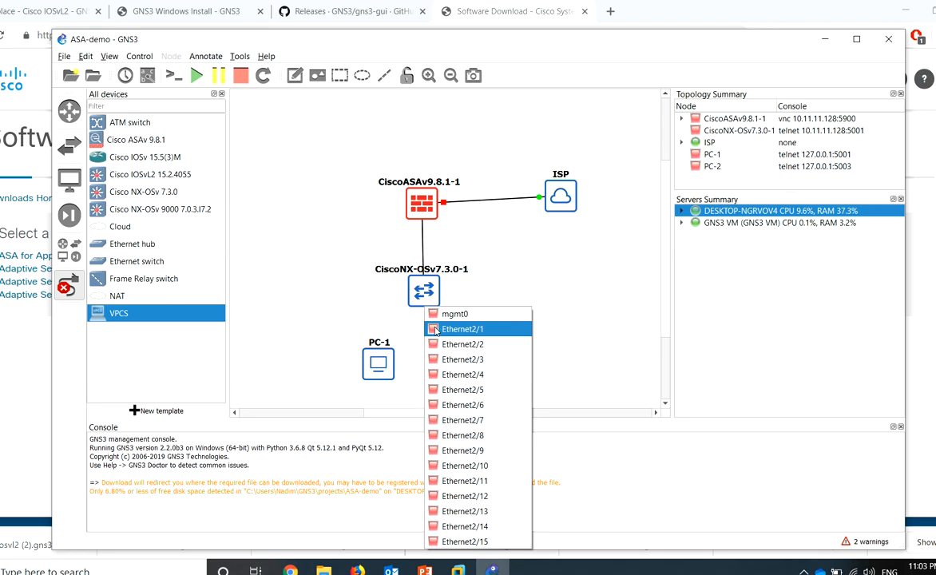
{"action": "left_click", "coordinate": [435, 330]}
{"action": "left_click", "coordinate": [423, 298]}
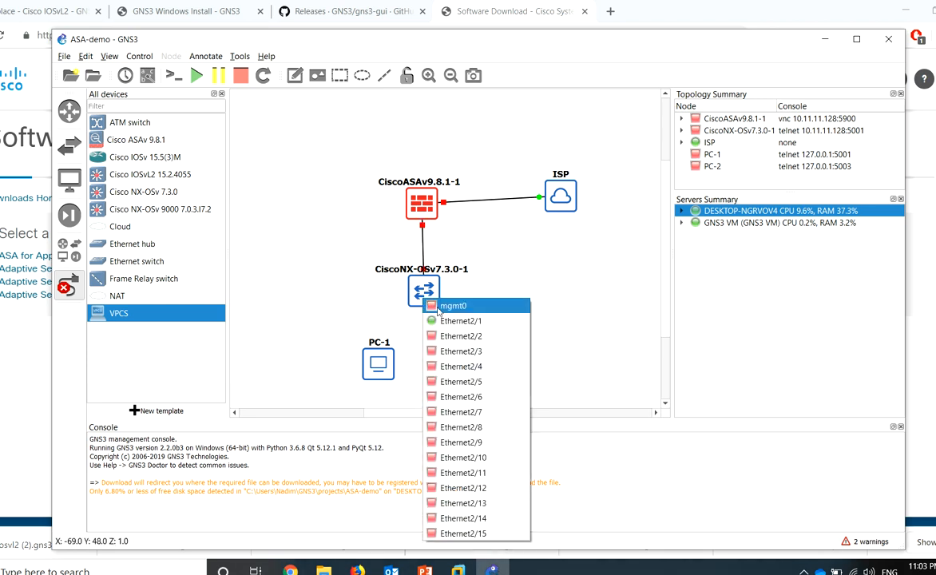
{"action": "left_click", "coordinate": [471, 337]}
{"action": "left_click", "coordinate": [380, 364]}
{"action": "left_click", "coordinate": [399, 374]}
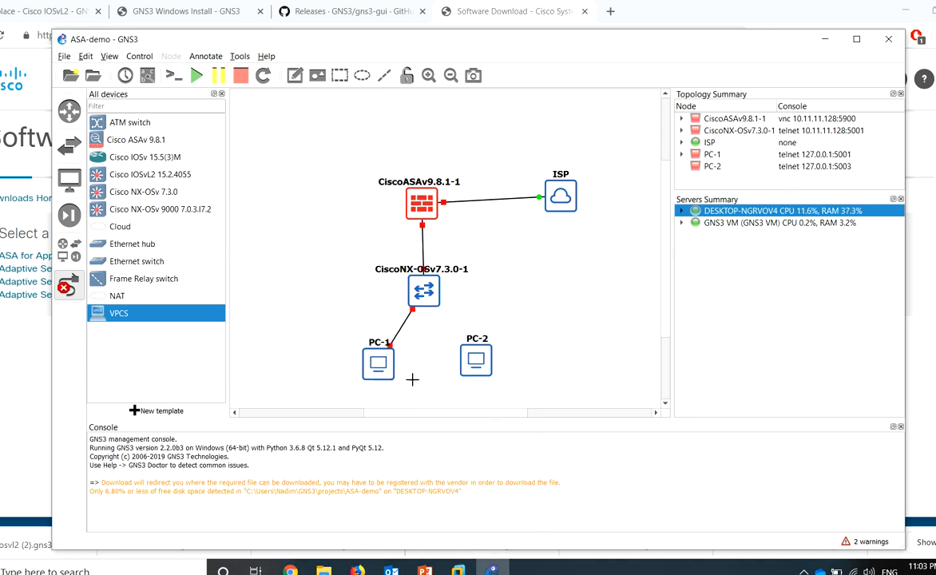
Link NX-OSv Ethernet2/3 to PC-2's Ethernet0 and add a third VPCS host left of the ASA
{"action": "left_click", "coordinate": [434, 304]}
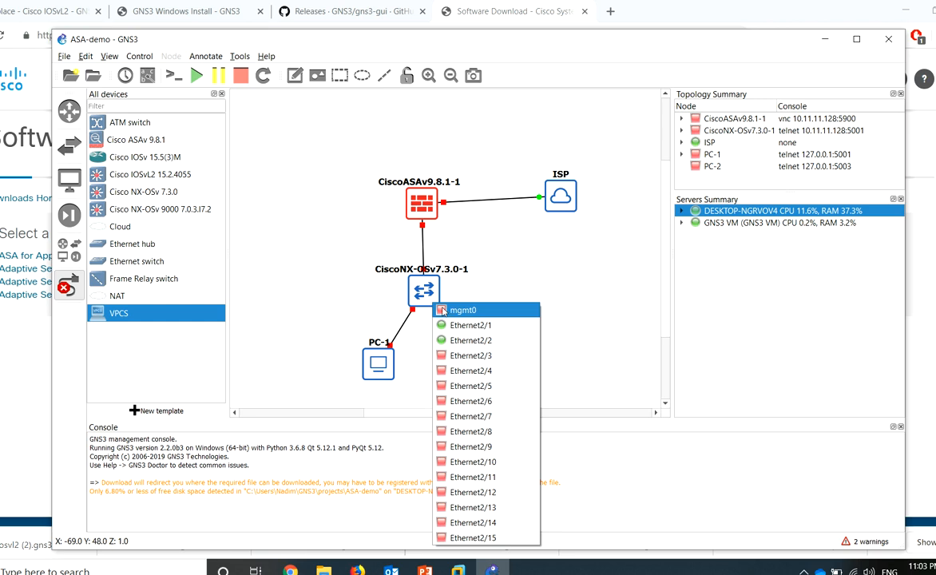
{"action": "left_click", "coordinate": [496, 355]}
{"action": "left_click", "coordinate": [474, 360]}
{"action": "left_click", "coordinate": [498, 369]}
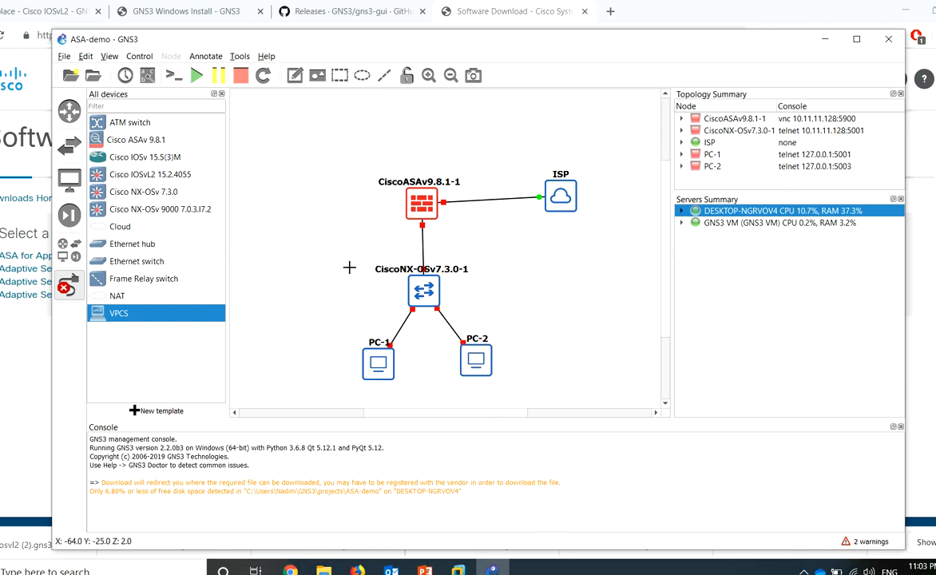
{"action": "left_click", "coordinate": [69, 285]}
{"action": "left_click_drag", "start_coordinate": [98, 315], "coordinate": [297, 222]}
Rename the new PC-3 host to DMZ and move it up beside the ASA
{"action": "left_click", "coordinate": [453, 315]}
{"action": "double_click", "coordinate": [319, 221]}
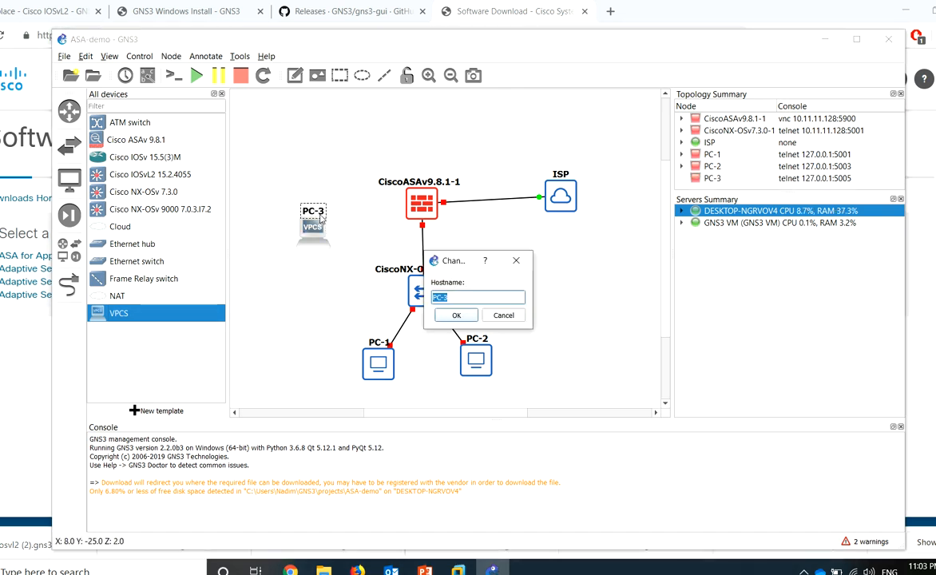
{"action": "type", "text": "DMZ"}
{"action": "key", "text": "Return"}
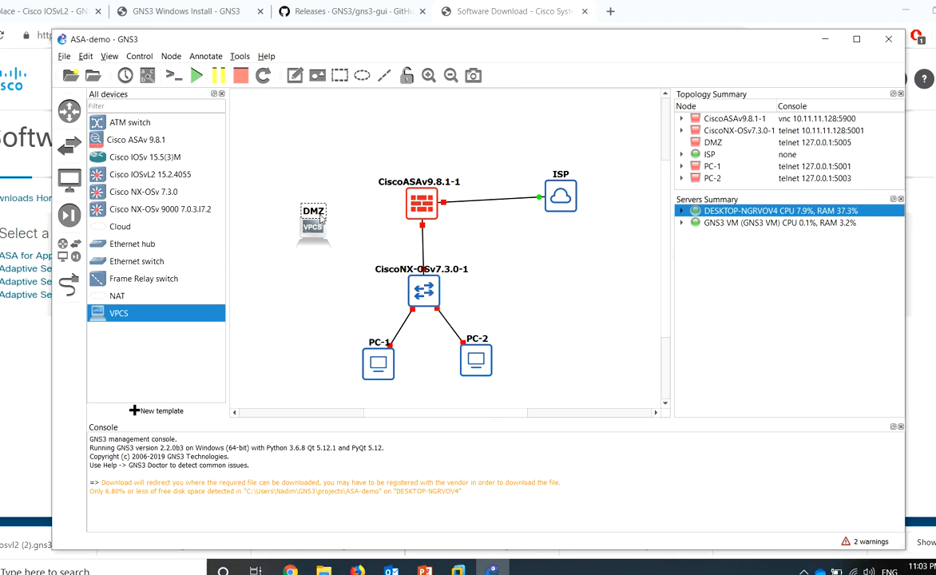
{"action": "left_click_drag", "start_coordinate": [316, 226], "coordinate": [313, 190]}
Cable the DMZ host's Ethernet0 to the ASA firewall's Gi0/2
{"action": "left_click", "coordinate": [68, 283]}
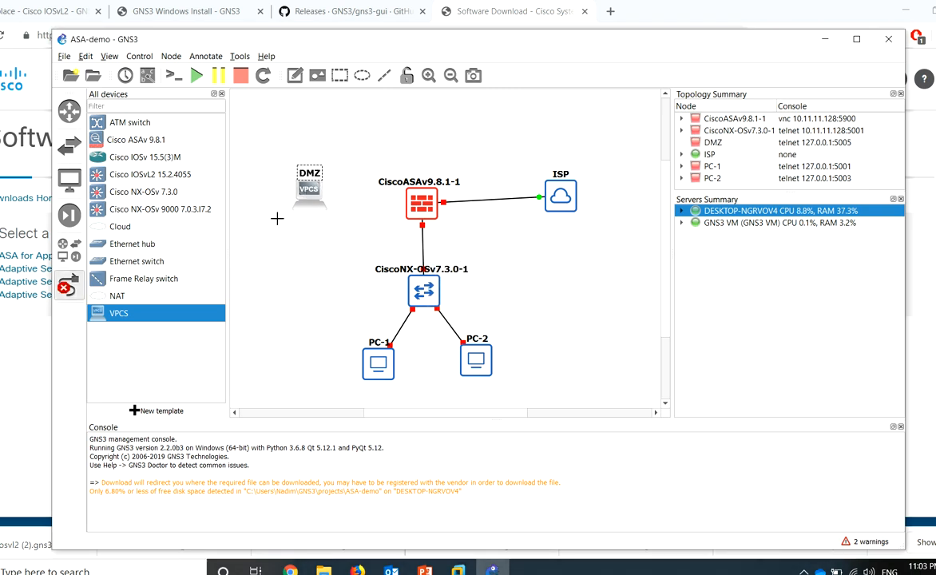
{"action": "left_click", "coordinate": [311, 188]}
{"action": "left_click", "coordinate": [340, 194]}
{"action": "left_click", "coordinate": [435, 206]}
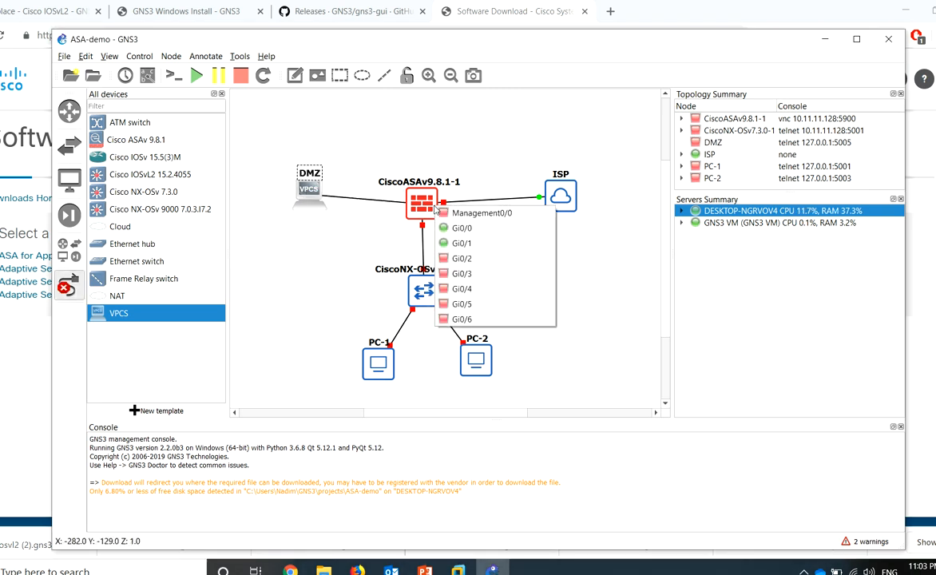
{"action": "left_click", "coordinate": [461, 243]}
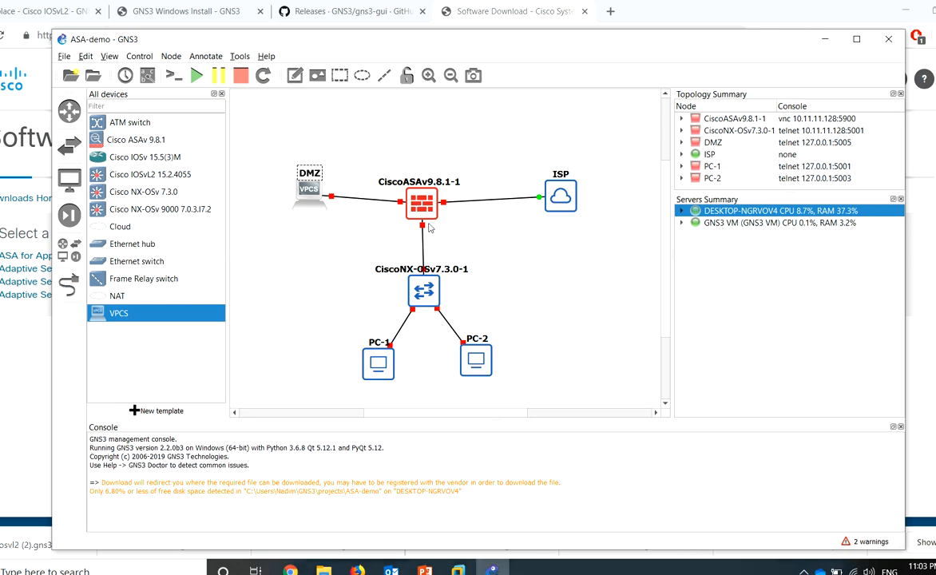
Start the CiscoASAv9.8.1-1 firewall node
{"action": "left_click_drag", "start_coordinate": [423, 206], "coordinate": [426, 199]}
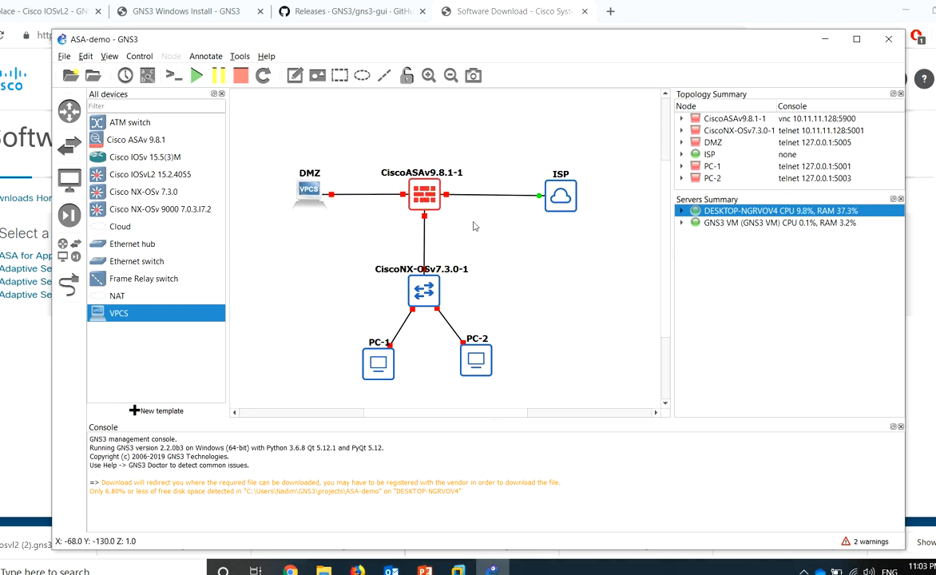
{"action": "right_click", "coordinate": [424, 193]}
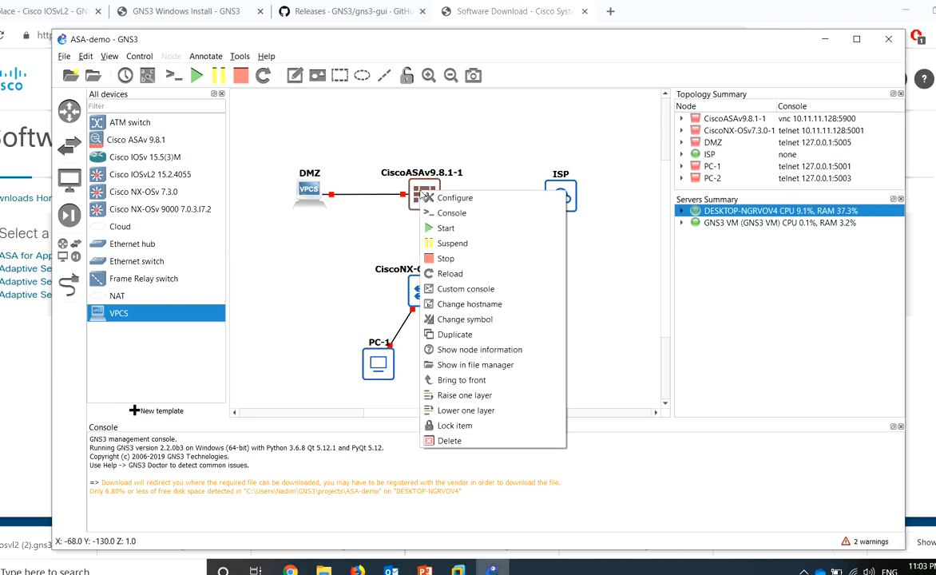
{"action": "left_click", "coordinate": [447, 229]}
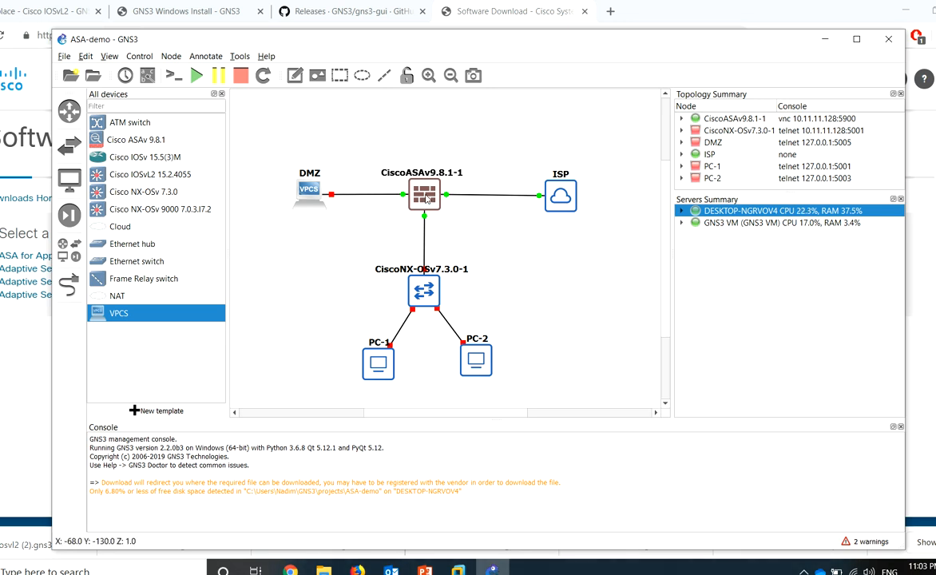
Open the ASA's VNC console and position its window beside the topology
{"action": "double_click", "coordinate": [428, 196]}
{"action": "left_click_drag", "start_coordinate": [343, 127], "coordinate": [520, 198]}
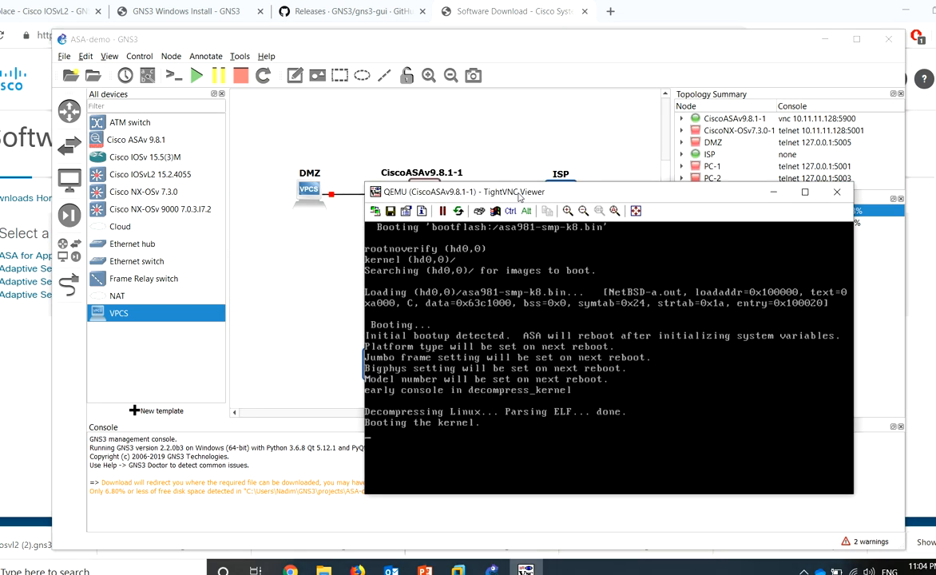
{"action": "left_click_drag", "start_coordinate": [518, 195], "coordinate": [382, 151]}
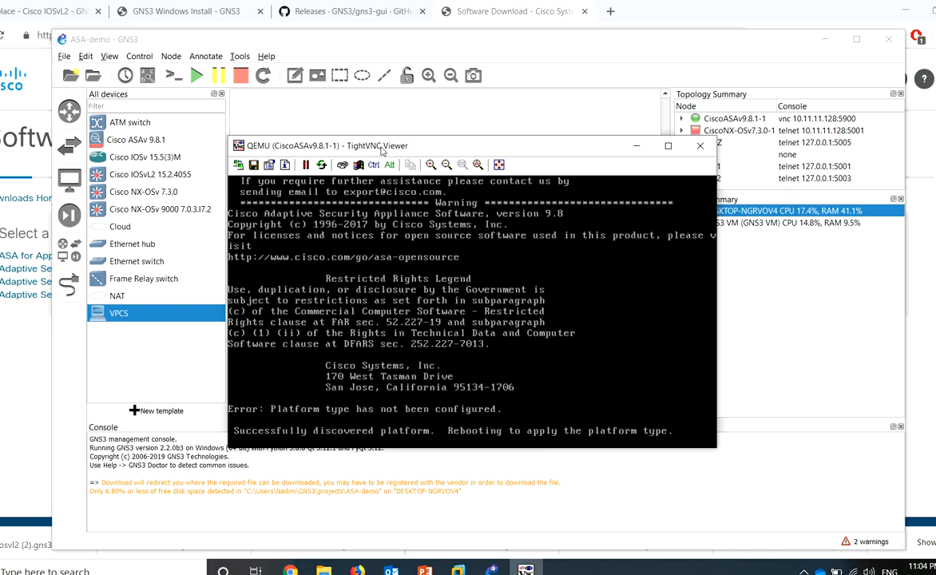
{"action": "left_click_drag", "start_coordinate": [397, 145], "coordinate": [427, 144]}
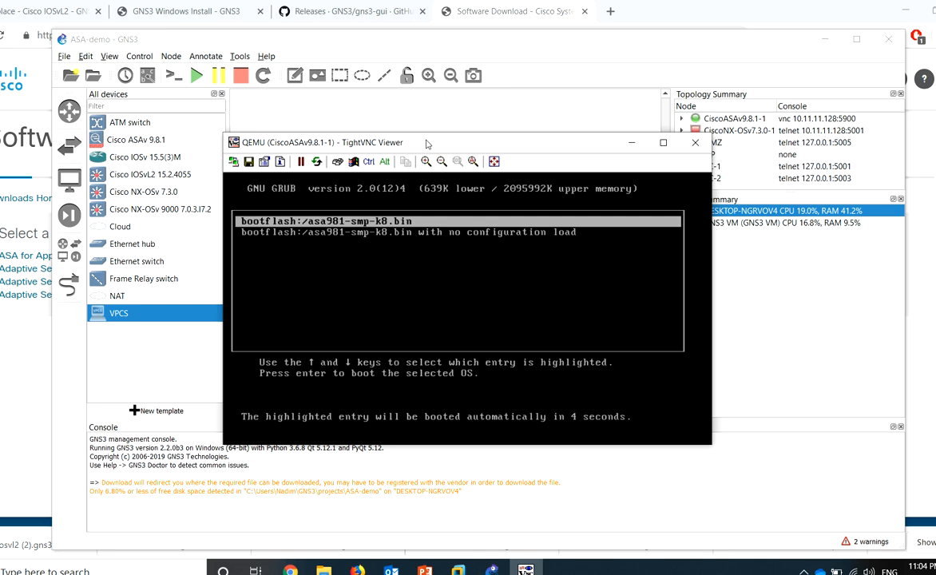
Boot the default ASA image, enter enable mode with a blank password, and return to GNS3
{"action": "key", "text": "Return"}
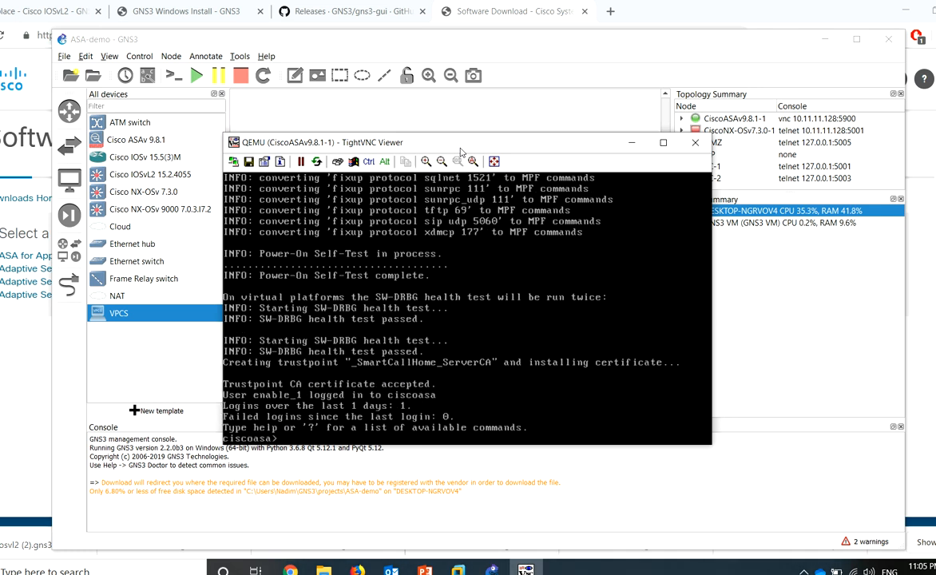
{"action": "key", "text": "Return"}
{"action": "key", "text": "Return"}
{"action": "key", "text": "Return"}
{"action": "key", "text": "Return"}
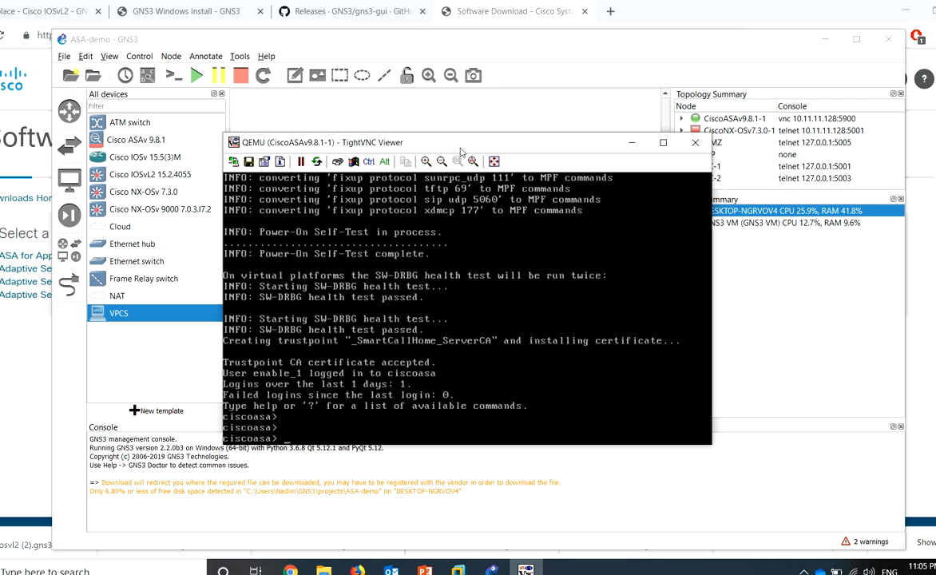
{"action": "type", "text": "en"}
{"action": "key", "text": "Return"}
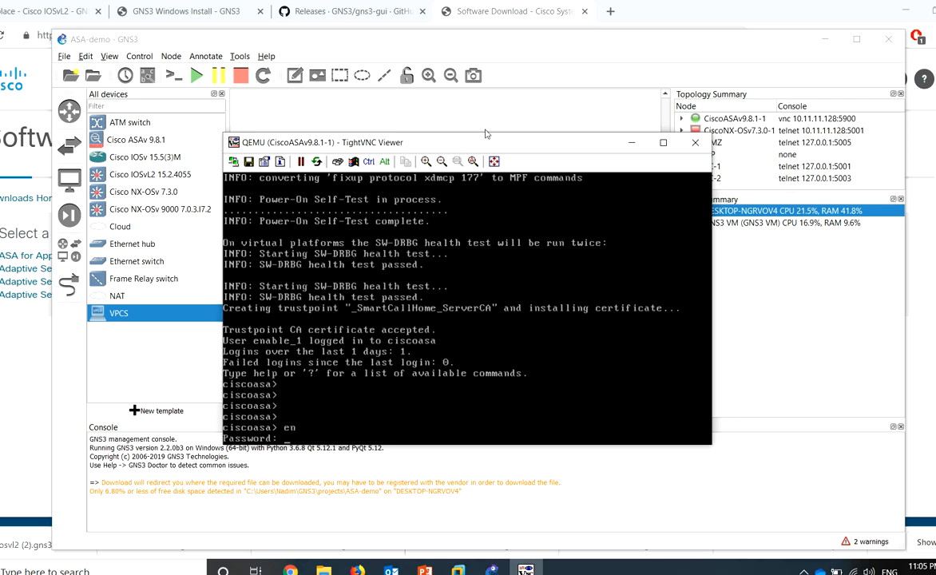
{"action": "key", "text": "Return"}
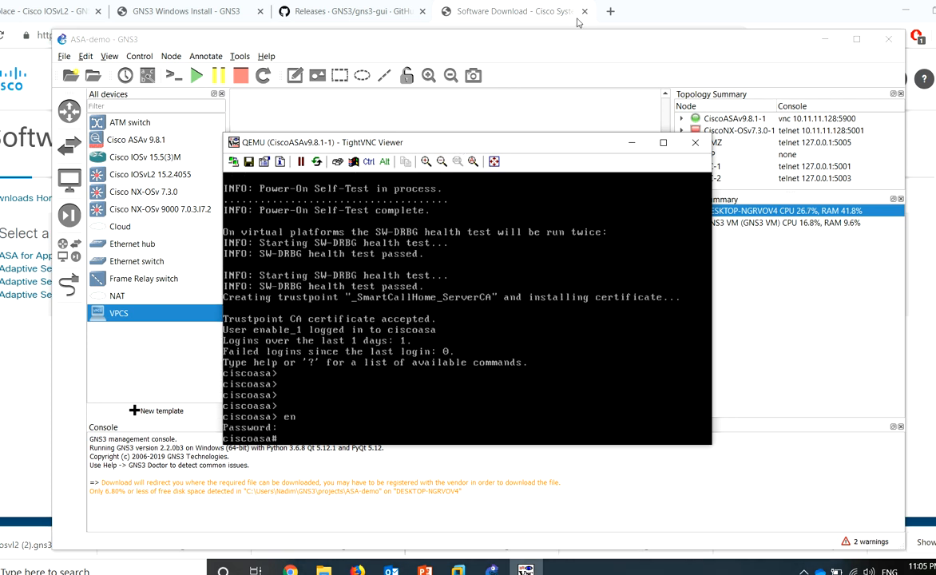
{"action": "left_click", "coordinate": [524, 48]}
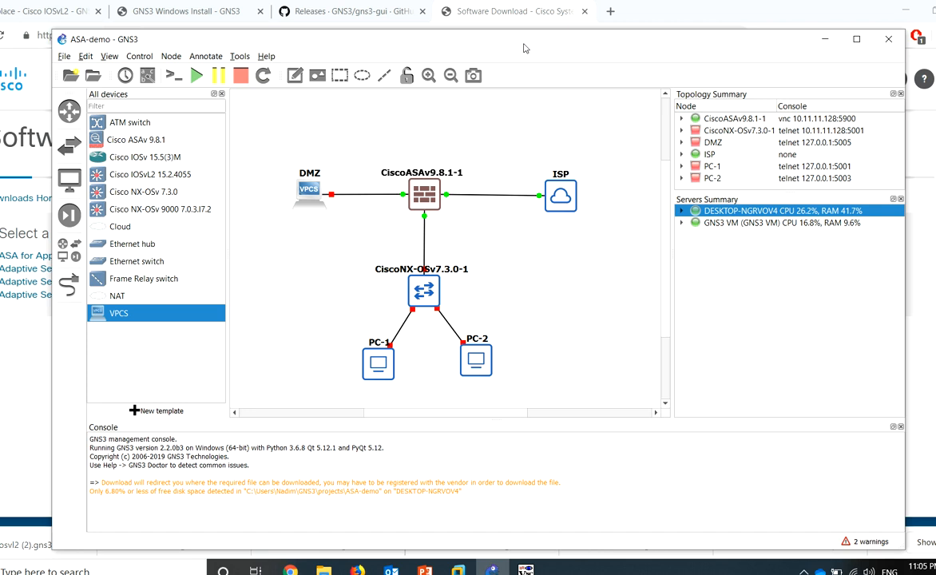
Show interface labels and reposition the Gi0/2, Gi0/1 and nat0 labels clear of the nodes
{"action": "left_click", "coordinate": [147, 77]}
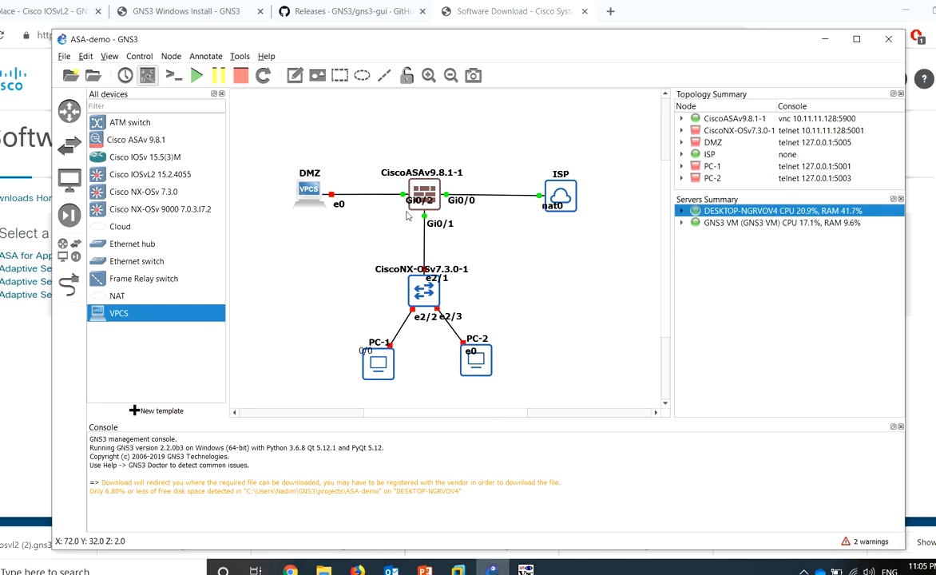
{"action": "left_click_drag", "start_coordinate": [379, 185], "coordinate": [360, 198]}
{"action": "left_click_drag", "start_coordinate": [439, 226], "coordinate": [402, 227]}
{"action": "left_click", "coordinate": [477, 245]}
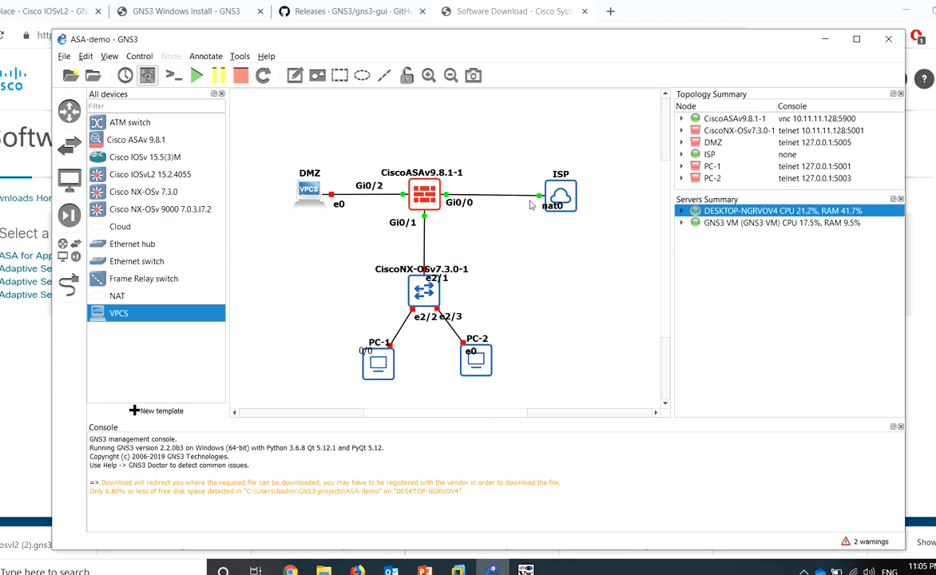
{"action": "left_click", "coordinate": [550, 207]}
{"action": "left_click_drag", "start_coordinate": [550, 211], "coordinate": [535, 214]}
{"action": "left_click_drag", "start_coordinate": [632, 117], "coordinate": [412, 206]}
{"action": "left_click", "coordinate": [481, 230]}
Check the ASA's interface list for a new link, cancel it, and return to the ASA console
{"action": "left_click", "coordinate": [64, 286]}
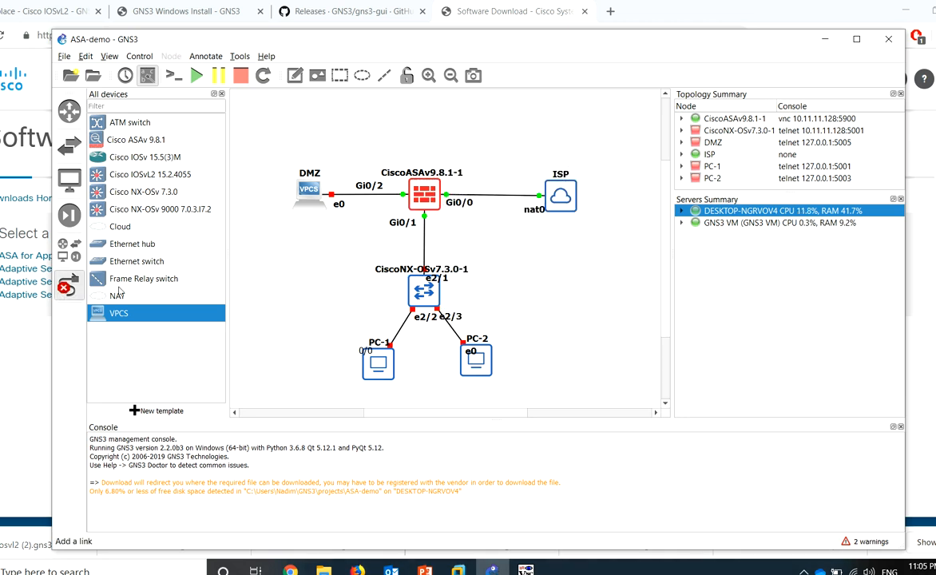
{"action": "left_click", "coordinate": [428, 198]}
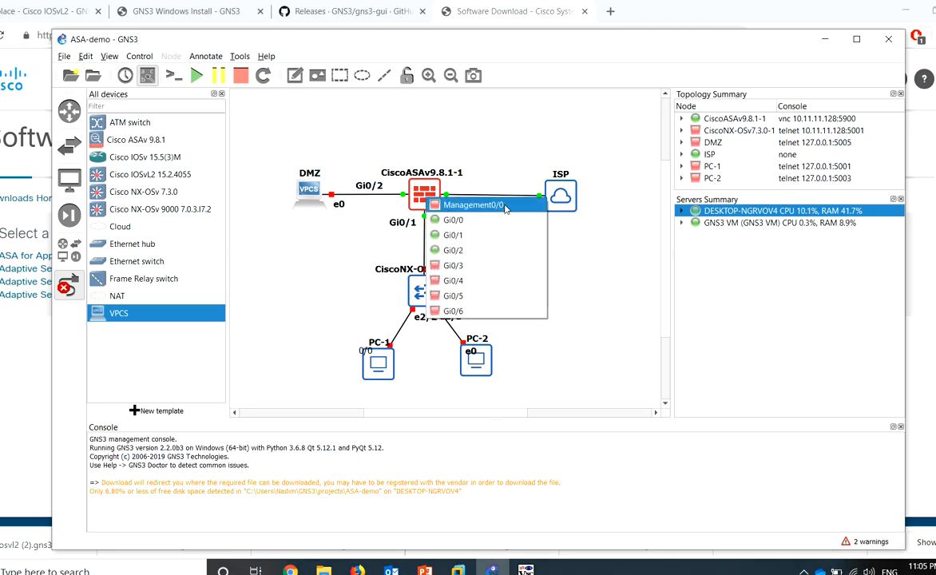
{"action": "key", "text": "Escape"}
{"action": "key", "text": "Escape"}
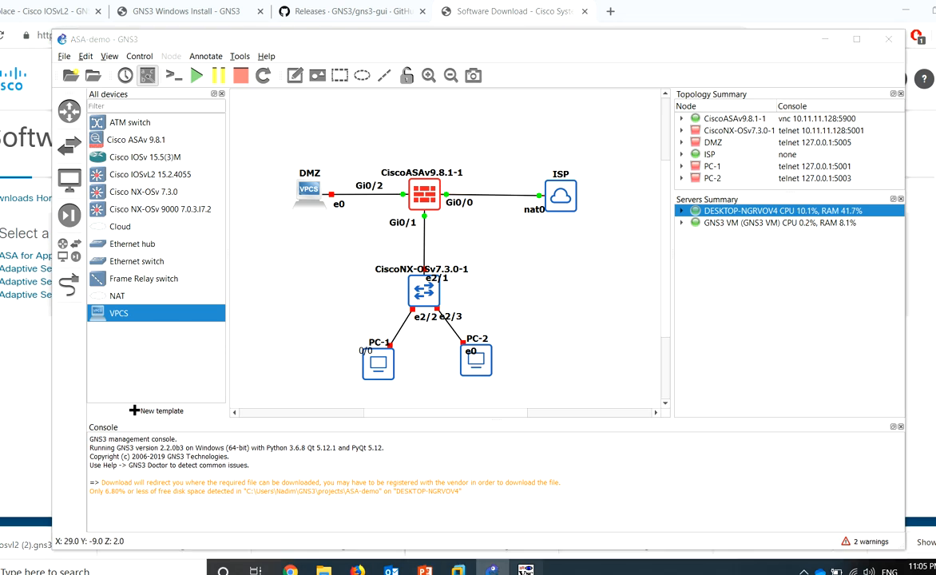
{"action": "left_click", "coordinate": [526, 569]}
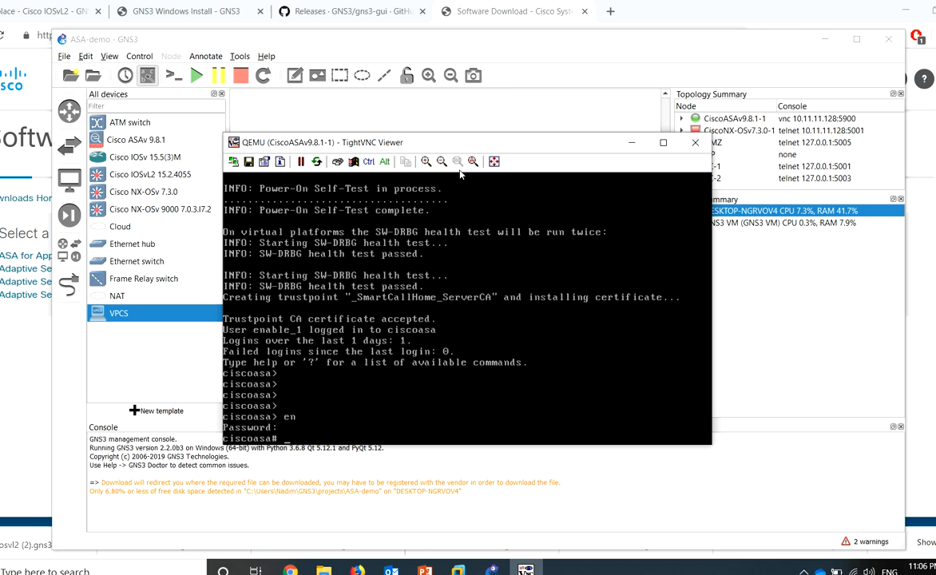
Rearrange the GNS3 and ASA console windows so the topology is uncovered
{"action": "left_click_drag", "start_coordinate": [476, 146], "coordinate": [505, 166]}
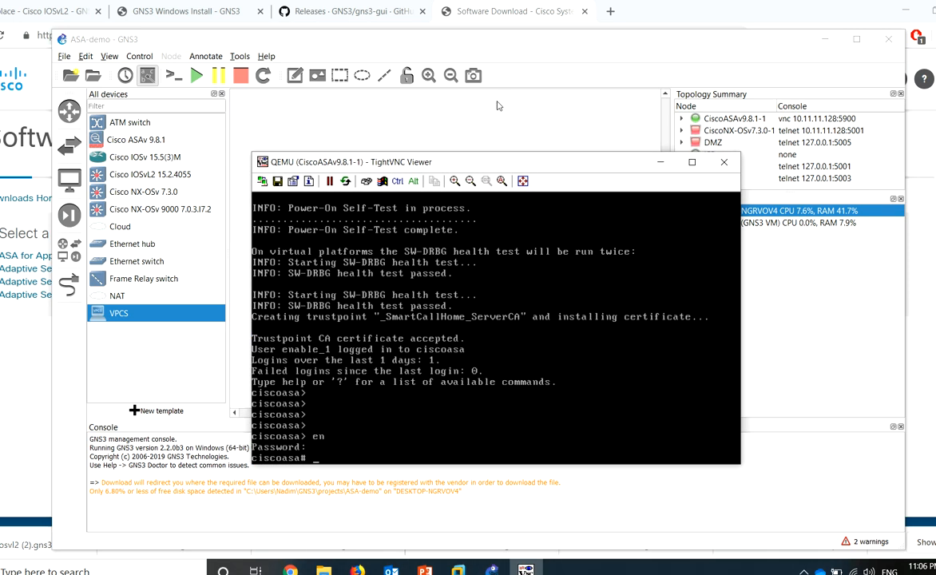
{"action": "left_click_drag", "start_coordinate": [478, 48], "coordinate": [474, 28]}
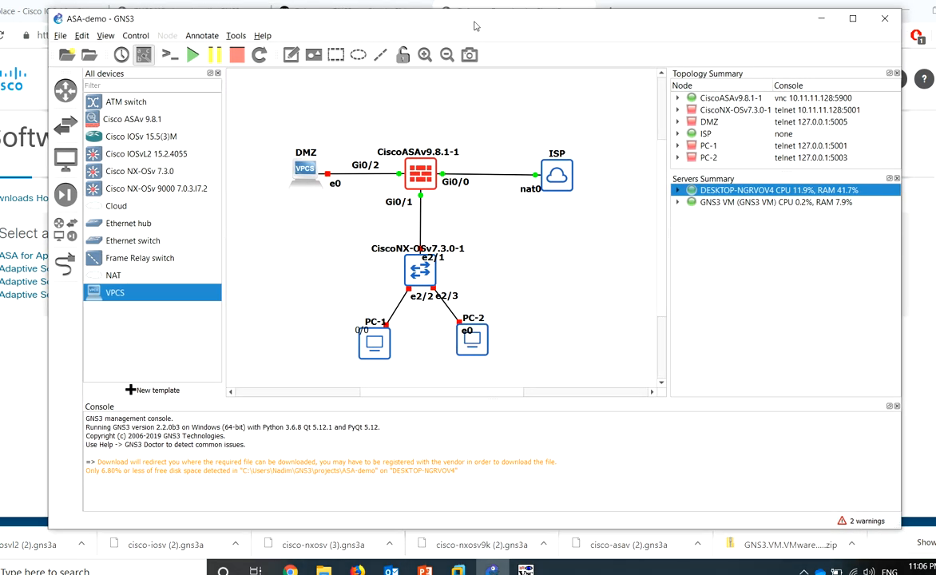
{"action": "key", "text": "alt+Tab"}
{"action": "left_click_drag", "start_coordinate": [425, 164], "coordinate": [393, 227]}
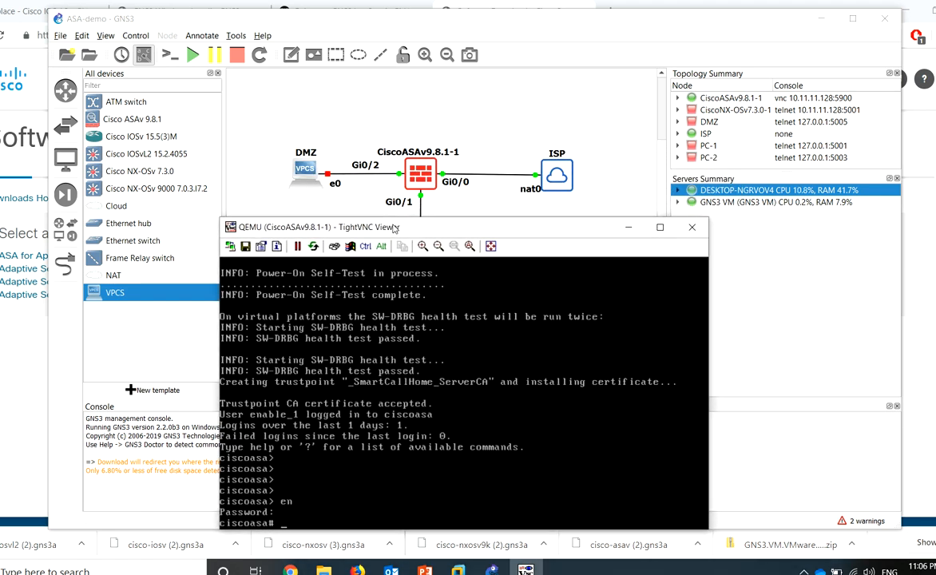
Clear the stray command-line text and enter global configuration mode with configure terminal
{"action": "key", "text": "Tab"}
{"action": "key", "text": "BackSpace"}
{"action": "key", "text": "BackSpace"}
{"action": "key", "text": "BackSpace"}
{"action": "key", "text": "BackSpace"}
{"action": "type", "text": "con"}
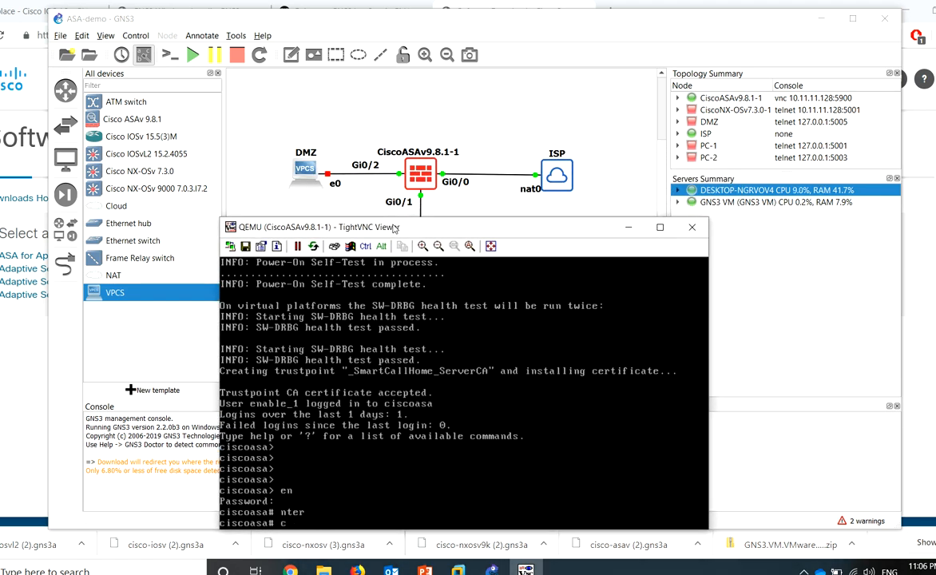
{"action": "key", "text": "Tab"}
{"action": "type", "text": "ter"}
{"action": "key", "text": "Tab"}
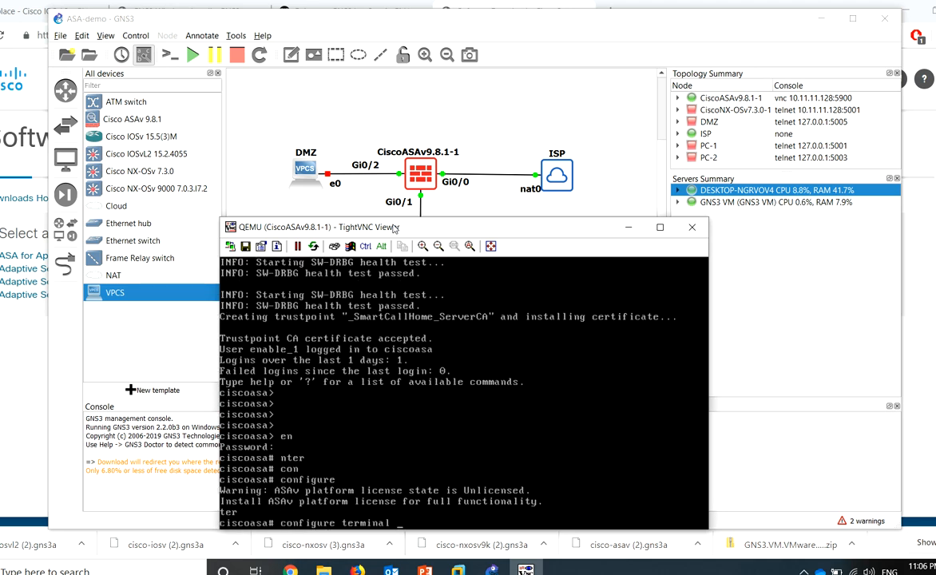
{"action": "key", "text": "Return"}
Select interface gigabitEthernet 0/0, skipping the anonymous error-reporting prompt
{"action": "key", "text": "Return"}
{"action": "type", "text": "inter"}
{"action": "key", "text": "Tab"}
{"action": "type", "text": "gi"}
{"action": "key", "text": "Tab"}
{"action": "type", "text": "0/0"}
{"action": "key", "text": "Return"}
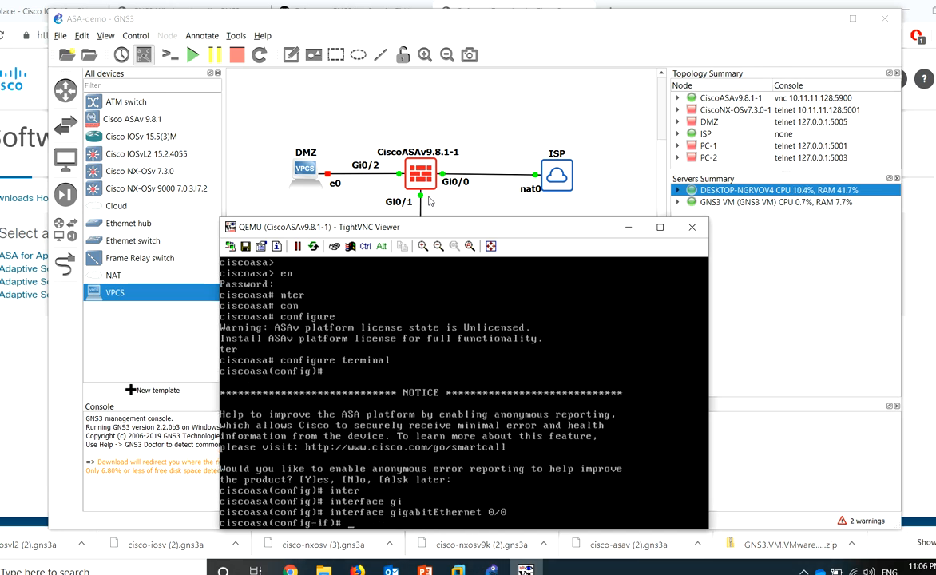
Give GigabitEthernet 0/0 a DHCP address and name it Outside
{"action": "type", "text": "ip ad"}
{"action": "key", "text": "Tab"}
{"action": "type", "text": "dhcp"}
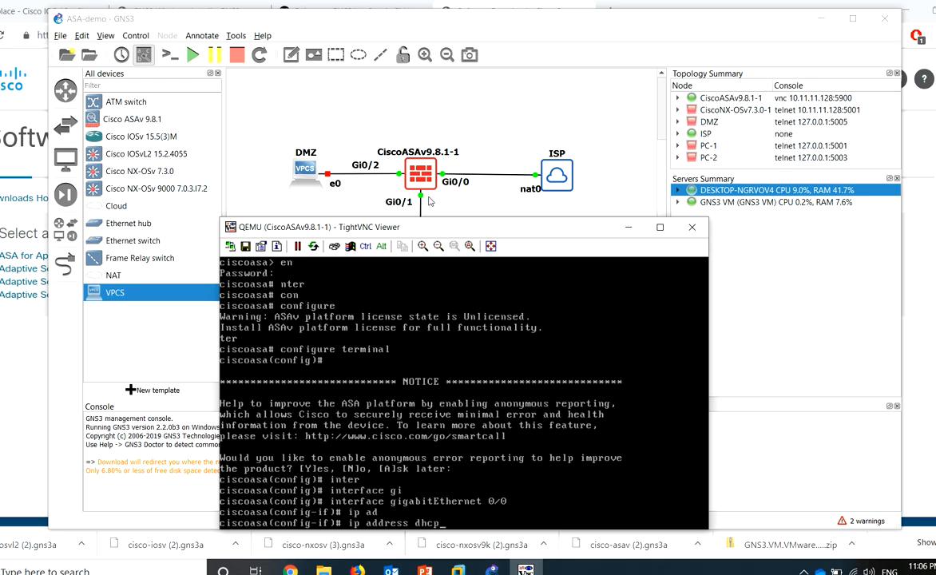
{"action": "key", "text": "Return"}
{"action": "type", "text": "na"}
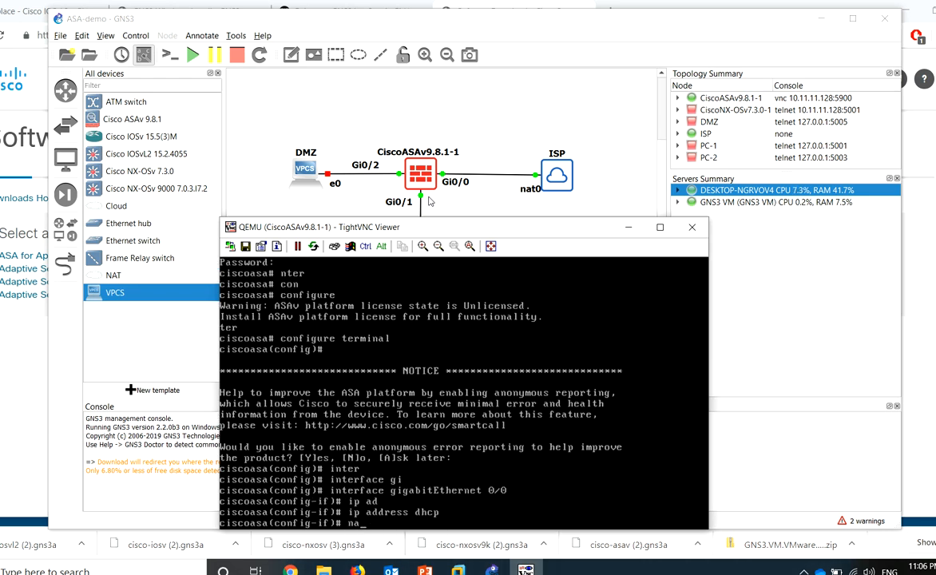
{"action": "type", "text": "meif Outside"}
{"action": "key", "text": "Return"}
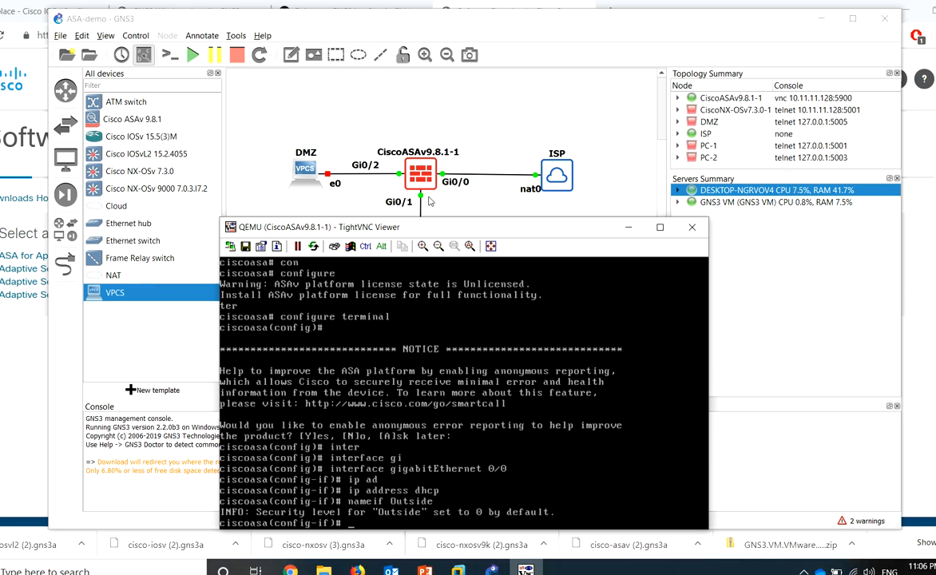
Set security-level 0, bring the interface up with no shutdown, and exit interface mode
{"action": "type", "text": "sec"}
{"action": "key", "text": "Tab"}
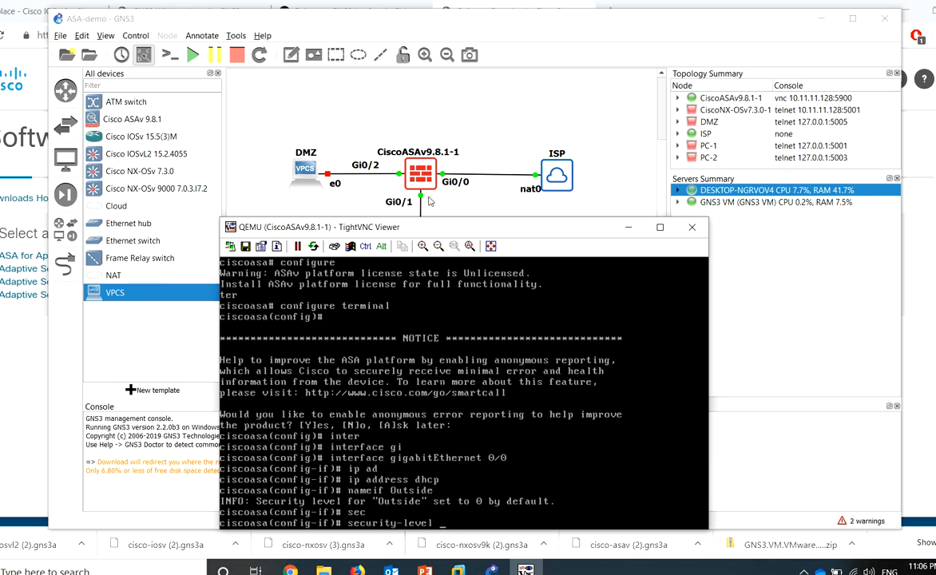
{"action": "type", "text": "0"}
{"action": "key", "text": "Return"}
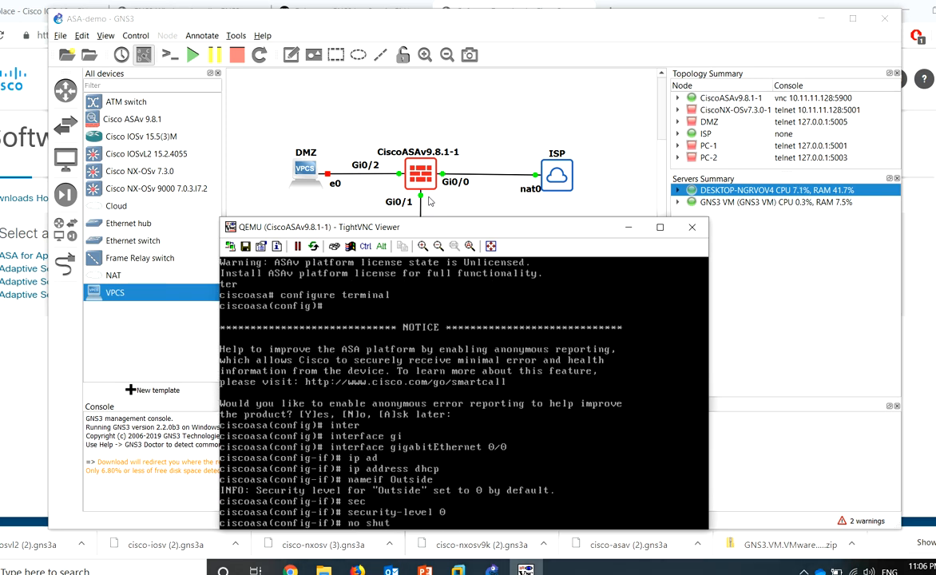
{"action": "type", "text": "no shut"}
{"action": "key", "text": "Tab"}
{"action": "key", "text": "Return"}
{"action": "left_click_drag", "start_coordinate": [417, 230], "coordinate": [409, 217]}
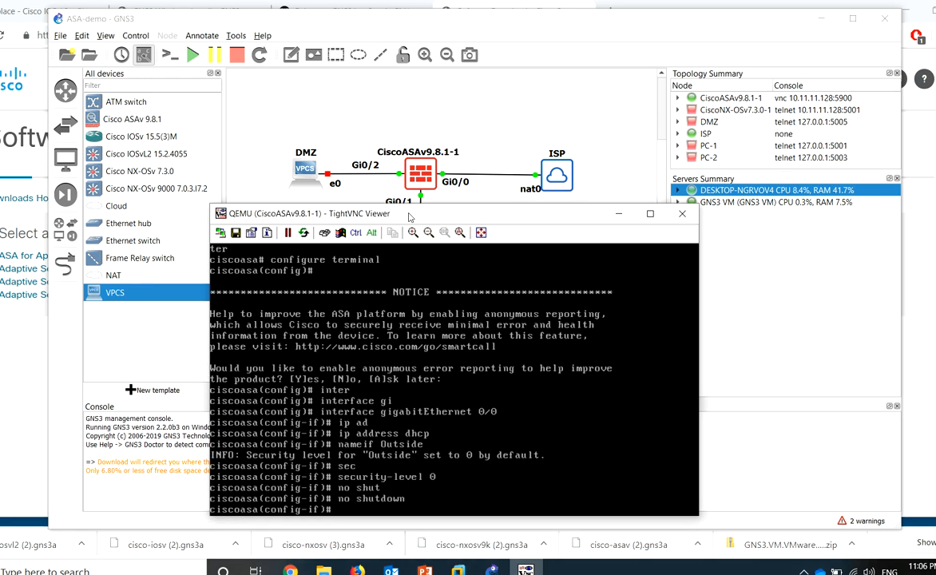
{"action": "type", "text": "exi"}
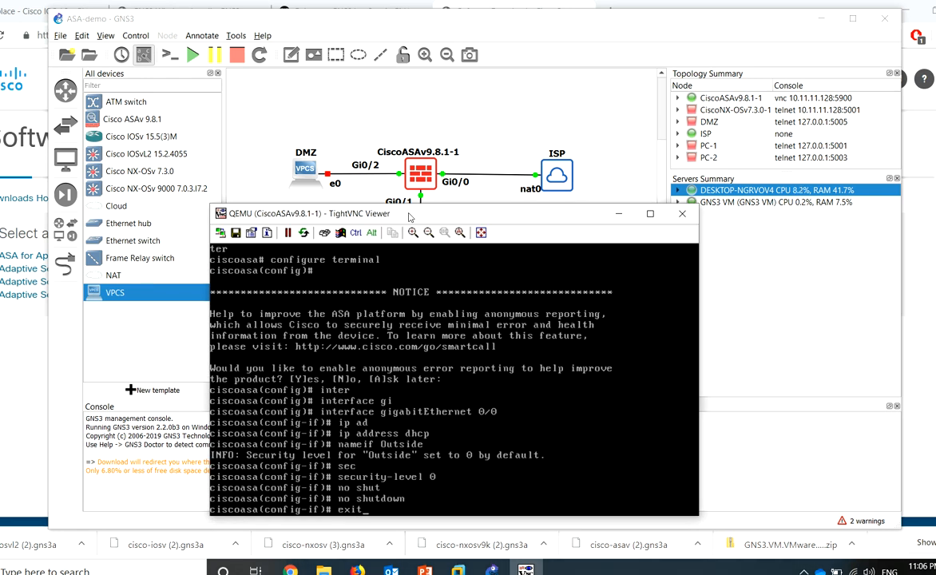
{"action": "type", "text": "t"}
{"action": "key", "text": "Return"}
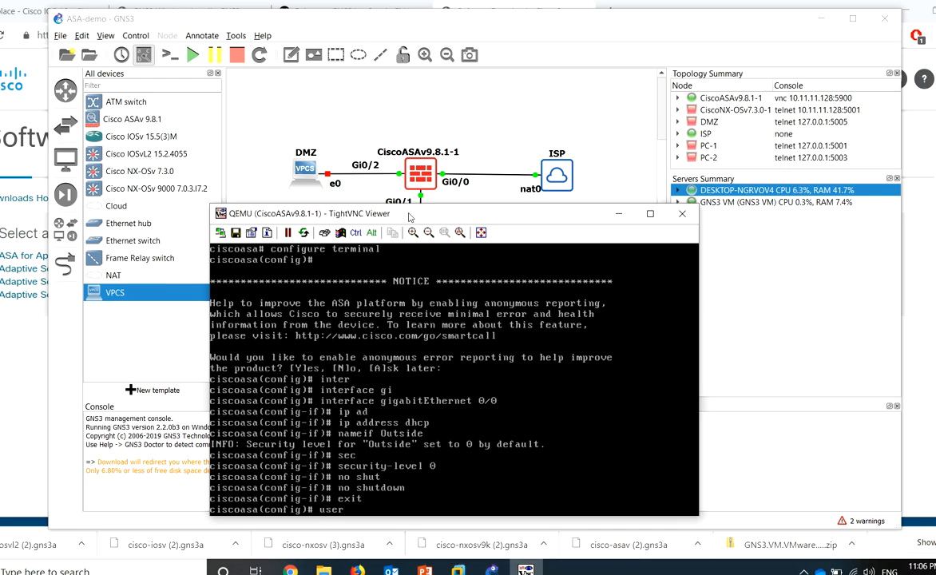
Create a local username with a password at privilege level 15
{"action": "key", "text": "Tab"}
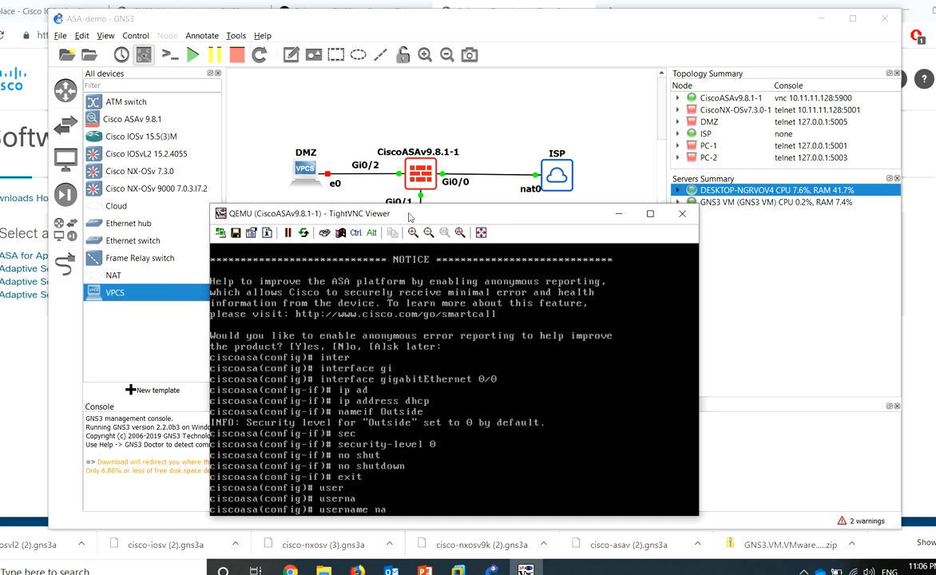
{"action": "key", "text": "Tab"}
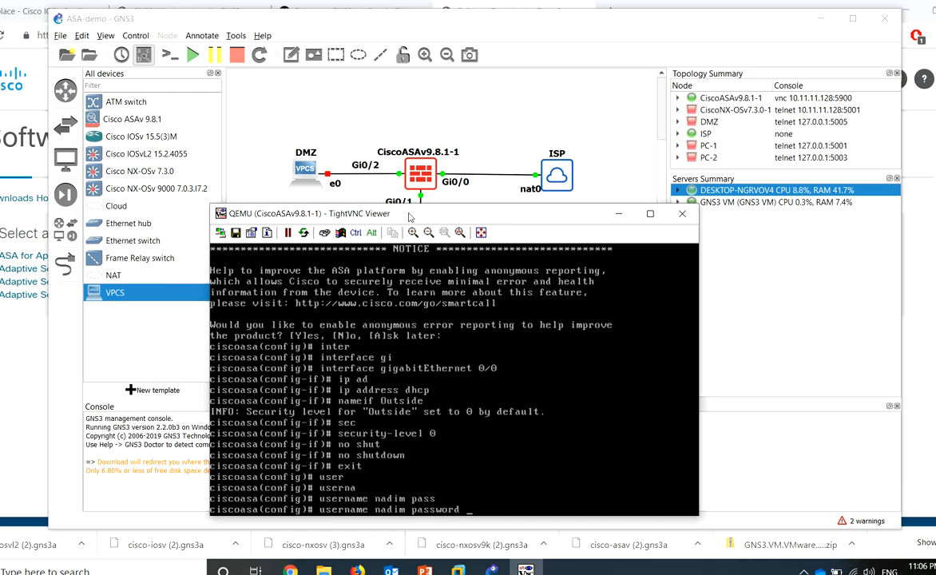
{"action": "key", "text": "Tab"}
{"action": "key", "text": "Return"}
Enable aaa authentication http console LOCAL
{"action": "type", "text": "AAA authe"}
{"action": "key", "text": "Tab"}
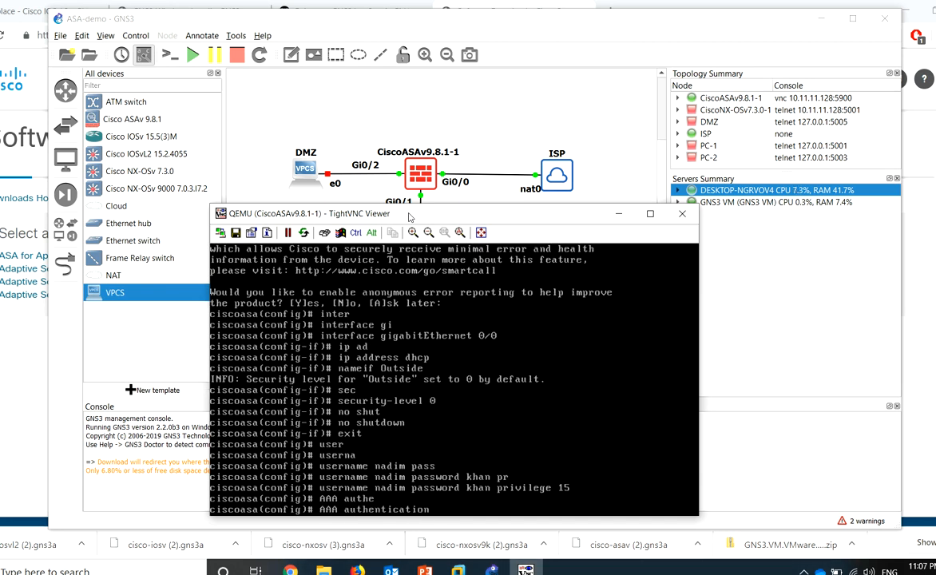
{"action": "type", "text": "http"}
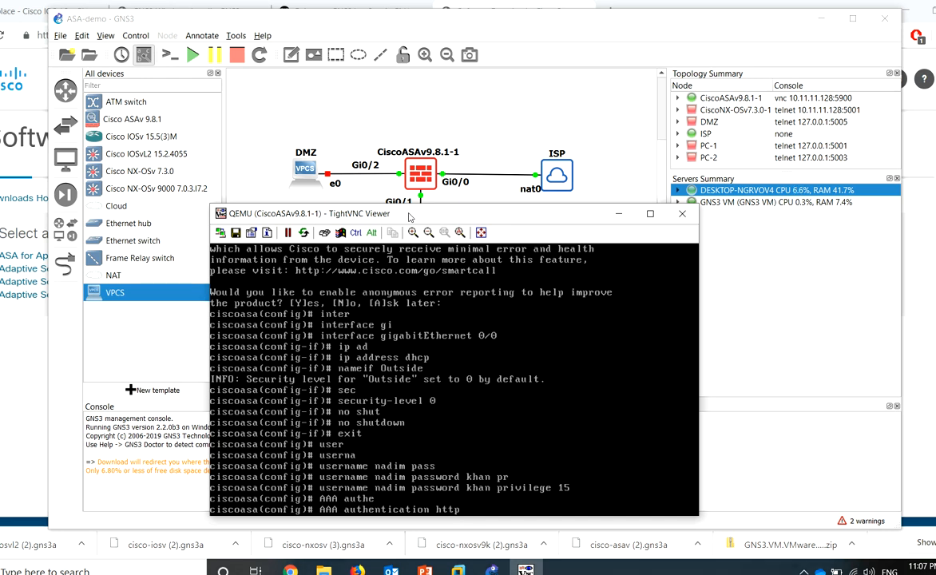
{"action": "type", "text": " cons"}
{"action": "key", "text": "Tab"}
{"action": "type", "text": "LOCAL"}
{"action": "key", "text": "Return"}
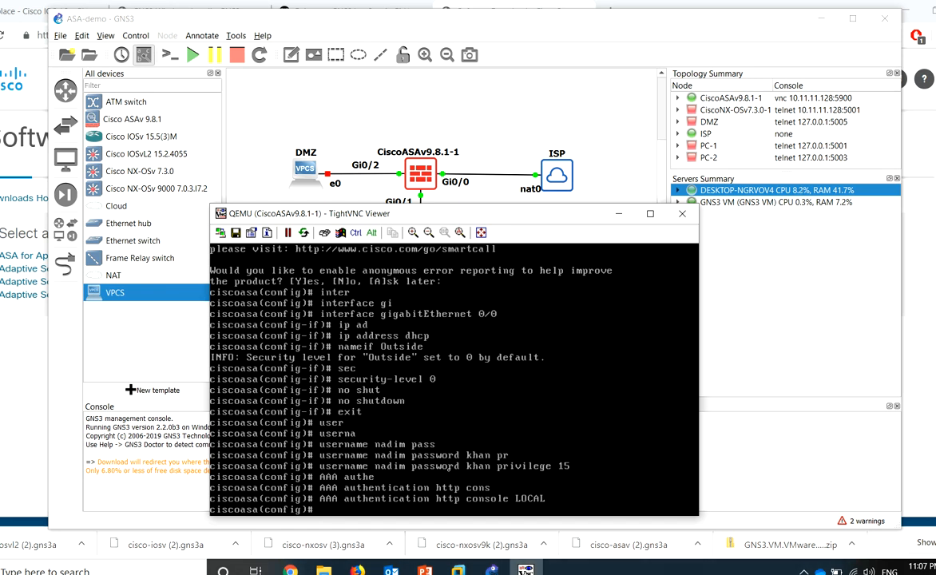
Turn on the ASA's HTTP server with http server enable
{"action": "type", "text": "htt"}
{"action": "key", "text": "Tab"}
{"action": "type", "text": "ser"}
{"action": "key", "text": "Tab"}
{"action": "type", "text": "en"}
{"action": "key", "text": "Tab"}
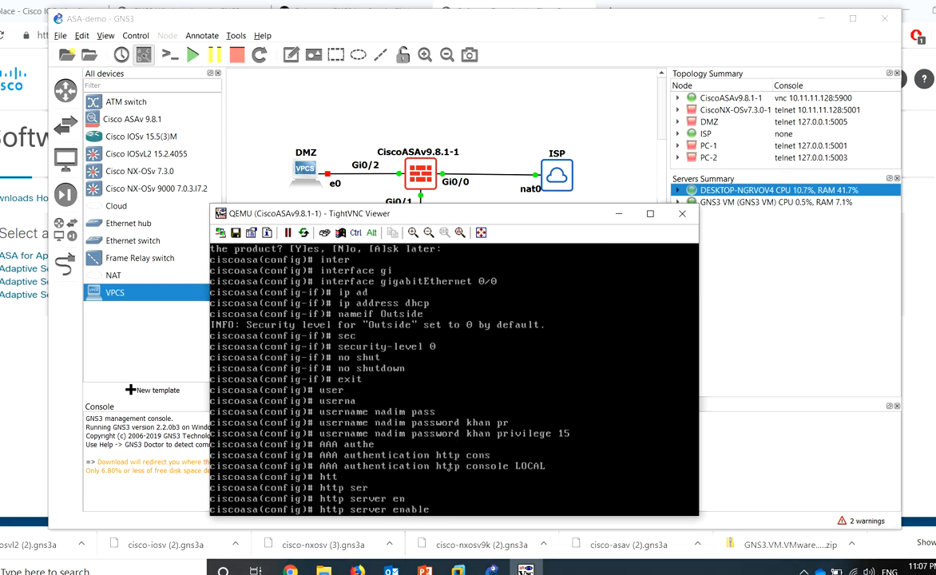
{"action": "key", "text": "Return"}
Allow HTTP access on outside from 10.10.10.0 255.255.255.0 and from any address (0 0)
{"action": "type", "text": "htt"}
{"action": "key", "text": "Tab"}
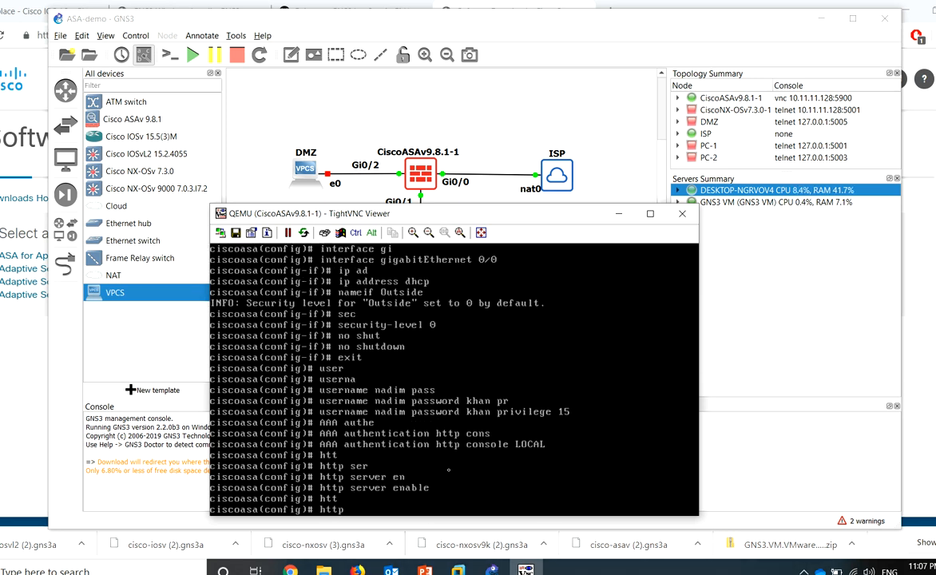
{"action": "type", "text": "10.10.10.0 255.255.02"}
{"action": "key", "text": "BackSpace"}
{"action": "key", "text": "BackSpace"}
{"action": "type", "text": "255.0"}
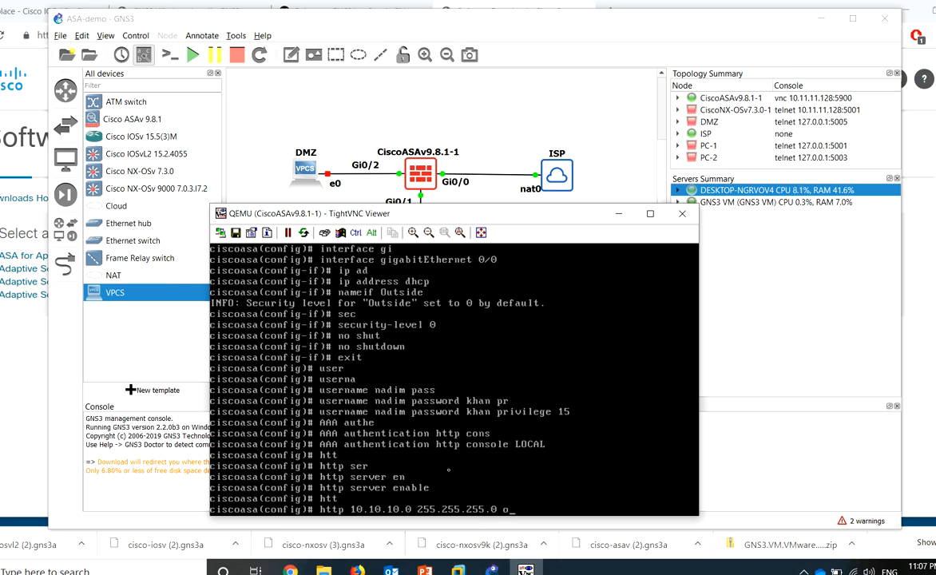
{"action": "type", "text": " ou"}
{"action": "key", "text": "Tab"}
{"action": "key", "text": "Return"}
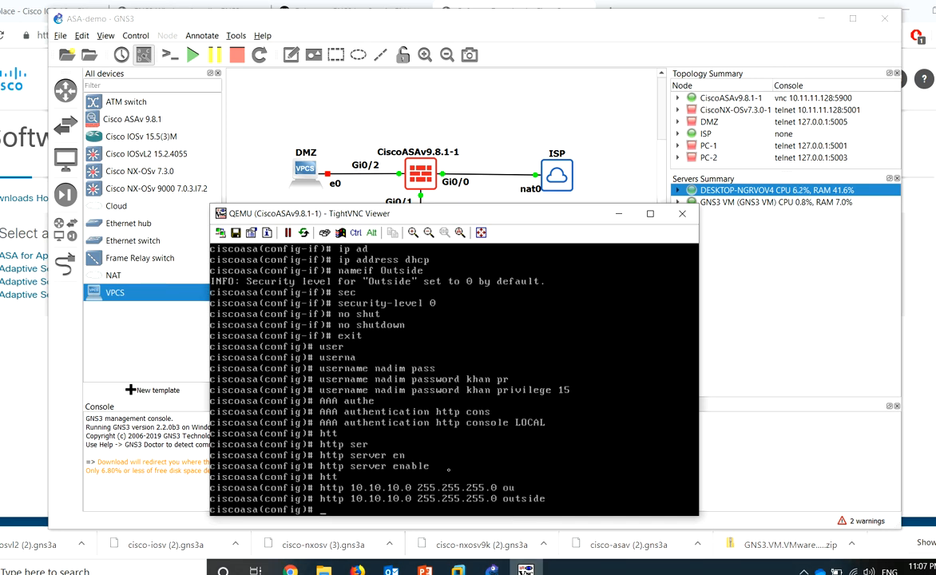
{"action": "type", "text": "htt"}
{"action": "key", "text": "Tab"}
{"action": "type", "text": "0 0 "}
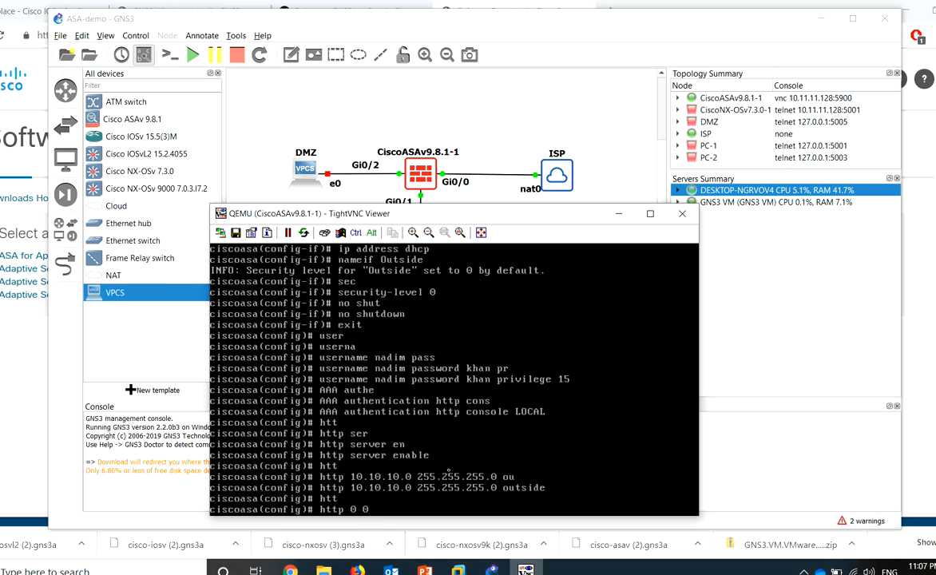
{"action": "type", "text": "o"}
{"action": "key", "text": "Tab"}
{"action": "key", "text": "Return"}
Leave configuration mode and save the running configuration with write
{"action": "type", "text": "exit"}
{"action": "key", "text": "Return"}
{"action": "type", "text": "wr"}
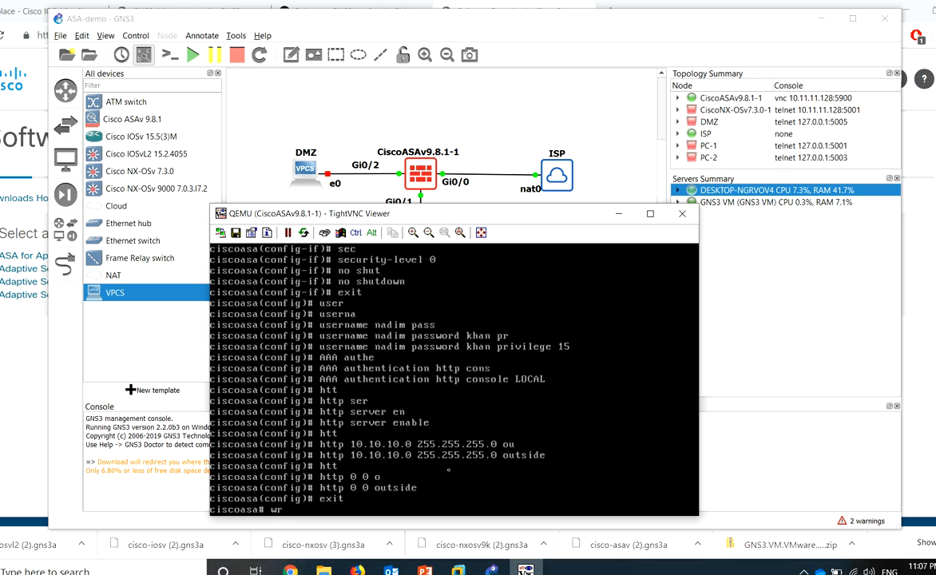
{"action": "key", "text": "Tab"}
{"action": "key", "text": "Return"}
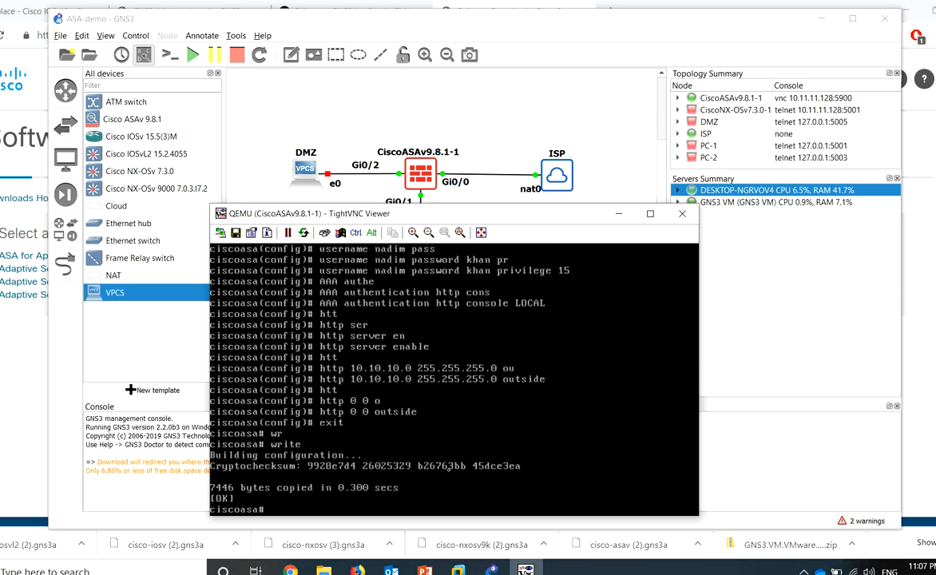
Run show interface ip brief to confirm Gi0/0 has DHCP address 10.10.10.132
{"action": "type", "text": "sho"}
{"action": "key", "text": "Tab"}
{"action": "type", "text": "inter"}
{"action": "key", "text": "Tab"}
{"action": "type", "text": "ip bri"}
{"action": "key", "text": "Tab"}
{"action": "key", "text": "Return"}
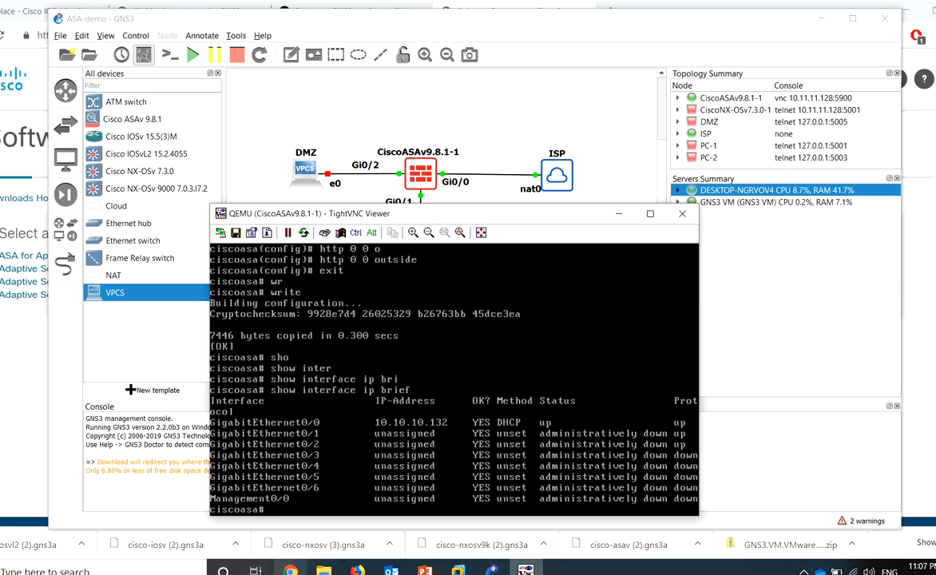
{"action": "left_click", "coordinate": [290, 569]}
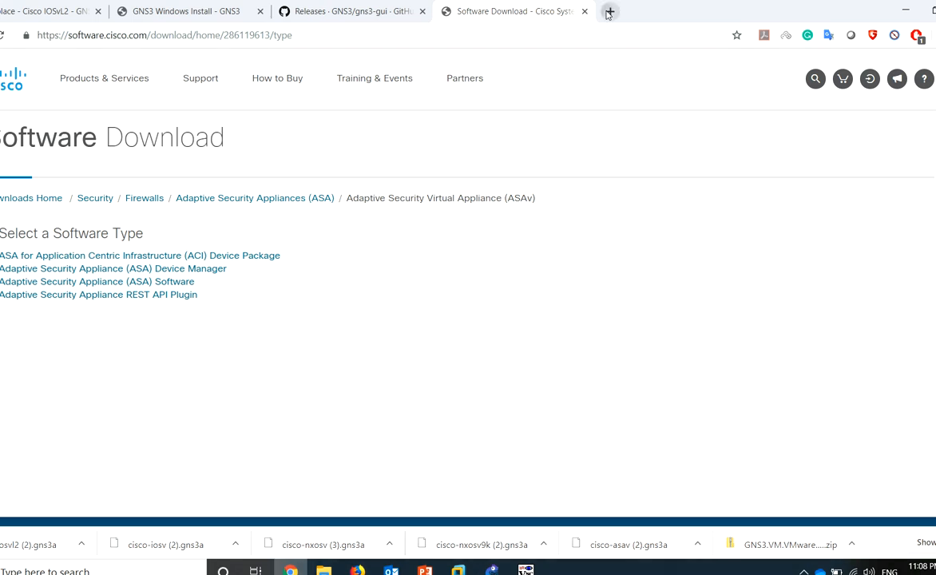
{"action": "left_click", "coordinate": [610, 11]}
{"action": "type", "text": "h"}
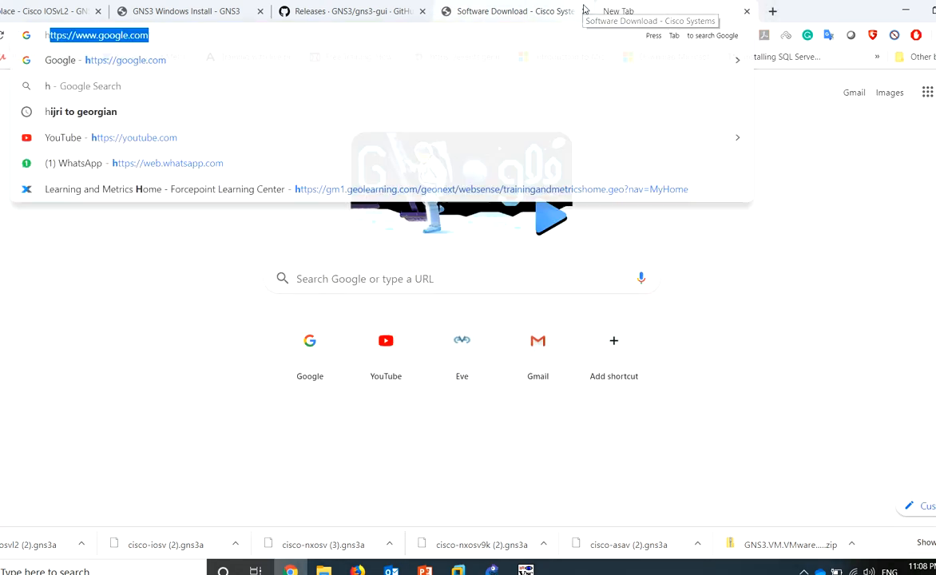
{"action": "type", "text": "ttps://"}
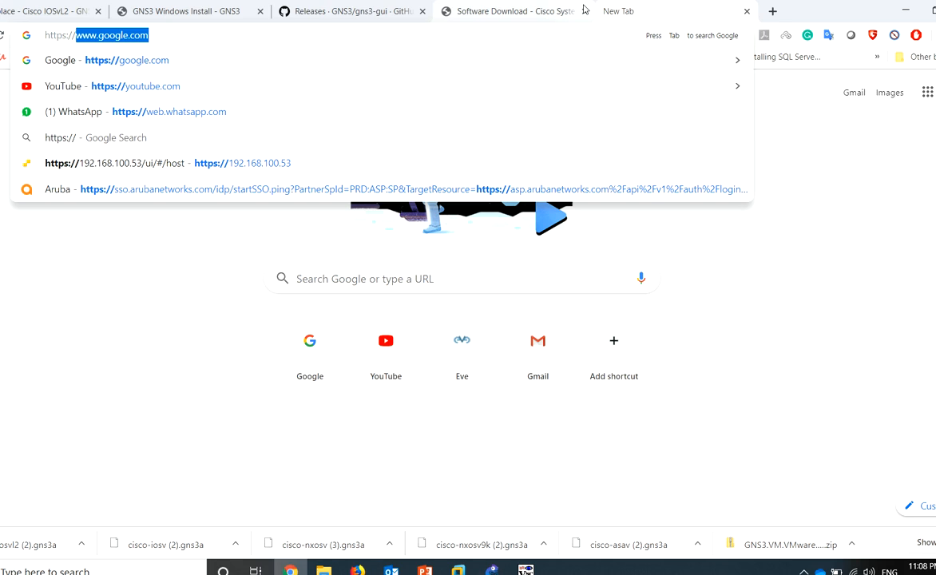
{"action": "type", "text": "10.10.10.132"}
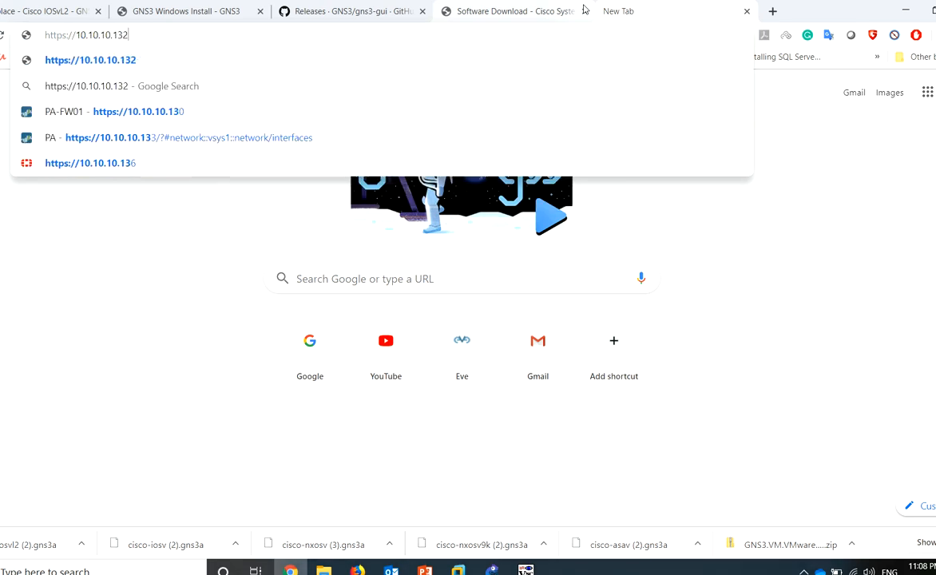
{"action": "key", "text": "Return"}
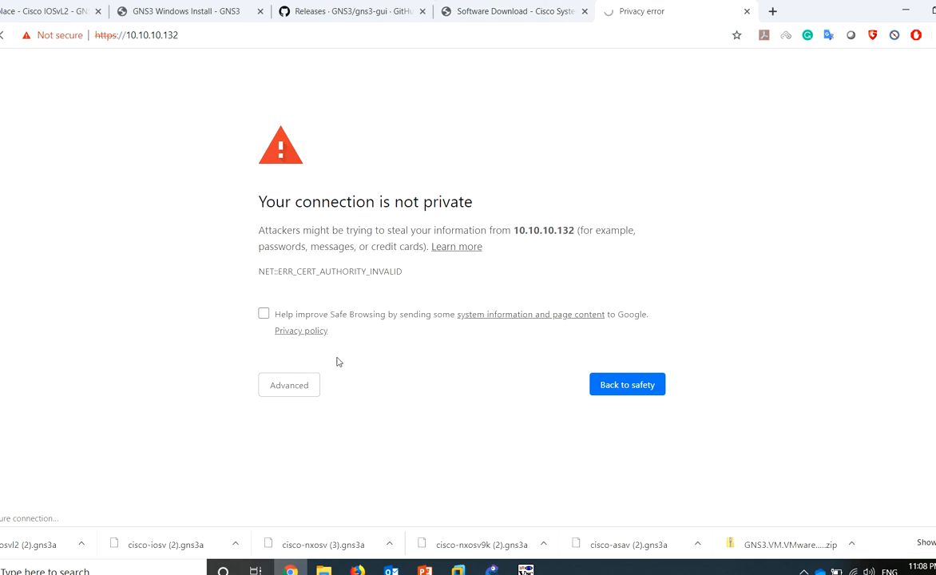
Proceed past the certificate warning, download the ASDM Launcher installer, and sign in
{"action": "left_click", "coordinate": [310, 391]}
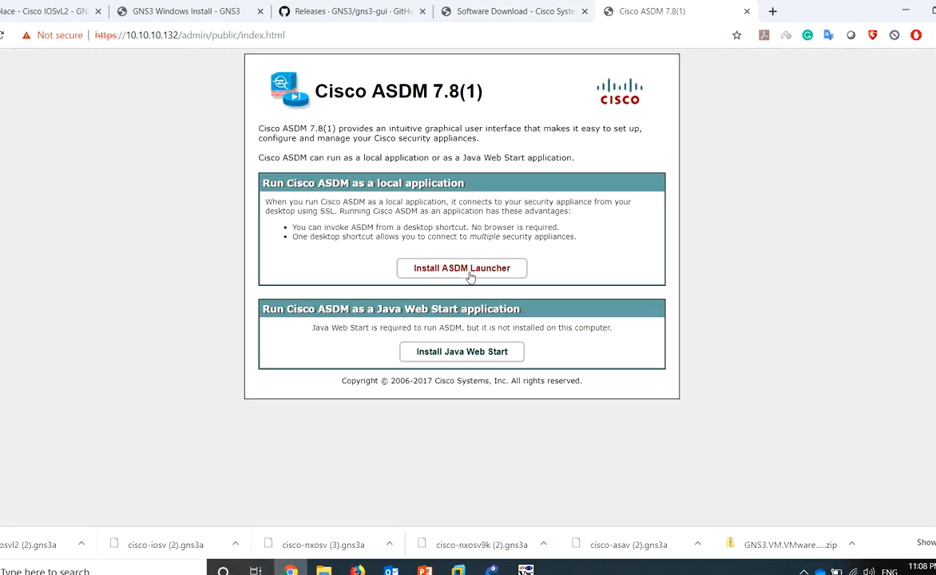
{"action": "left_click", "coordinate": [469, 269]}
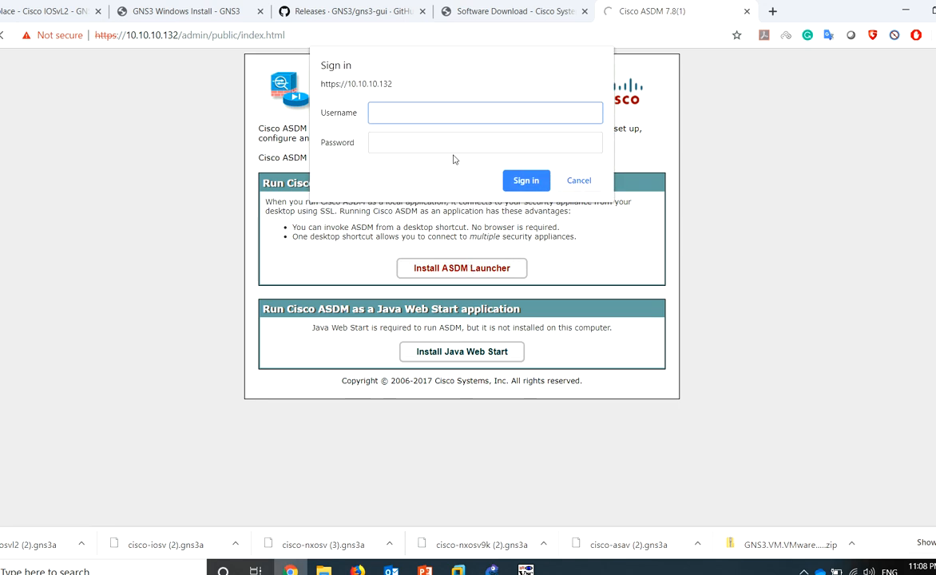
{"action": "key", "text": "Tab"}
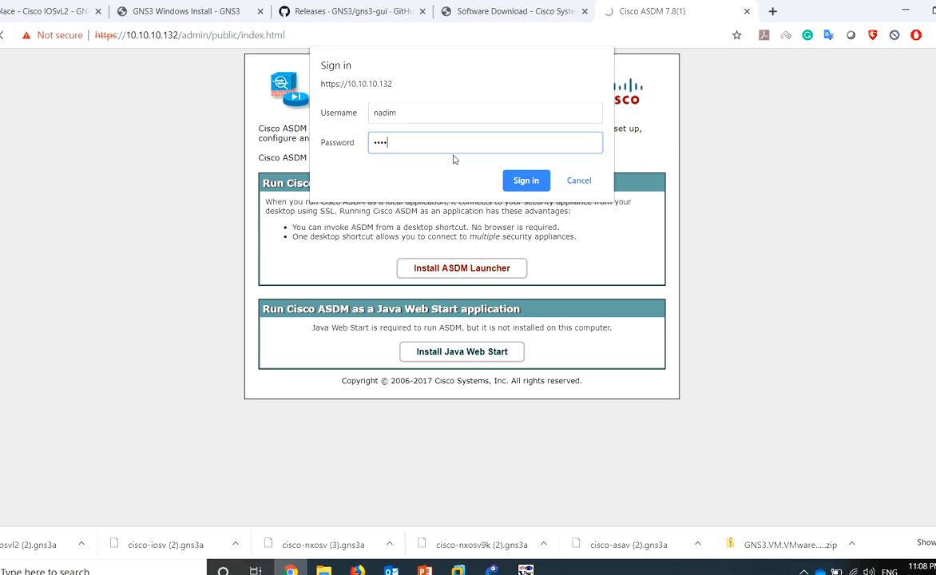
{"action": "key", "text": "Return"}
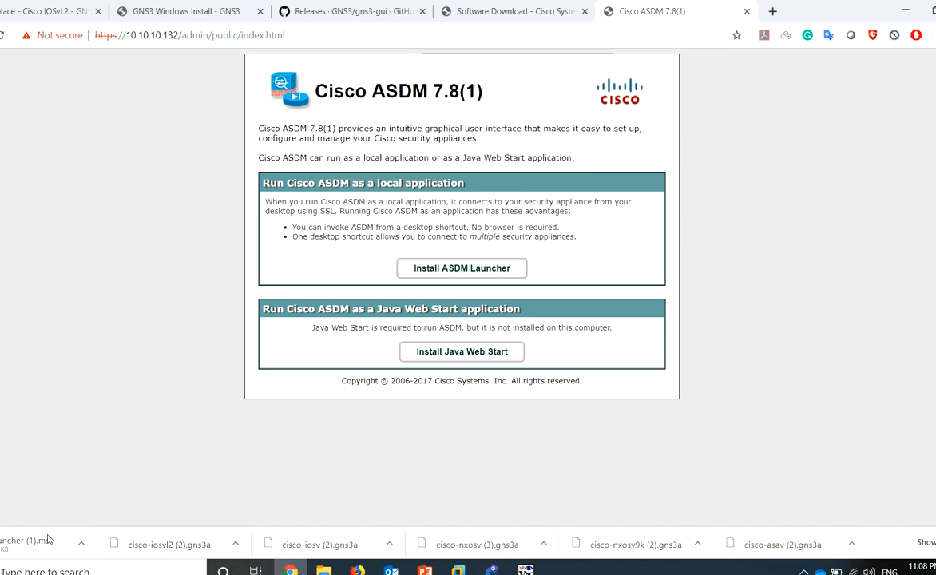
Run the downloaded ASDM Launcher installer through to completion
{"action": "left_click", "coordinate": [22, 544]}
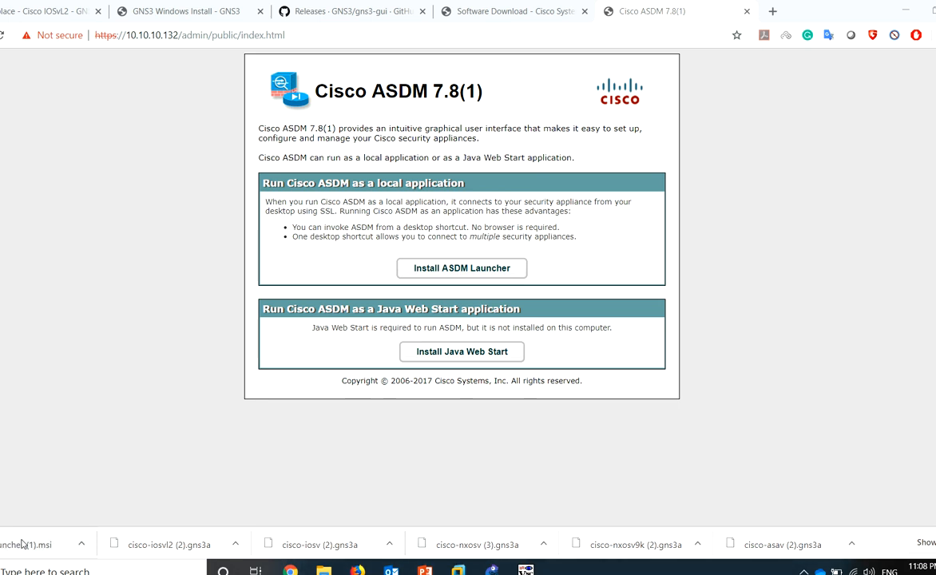
{"action": "left_click", "coordinate": [540, 397]}
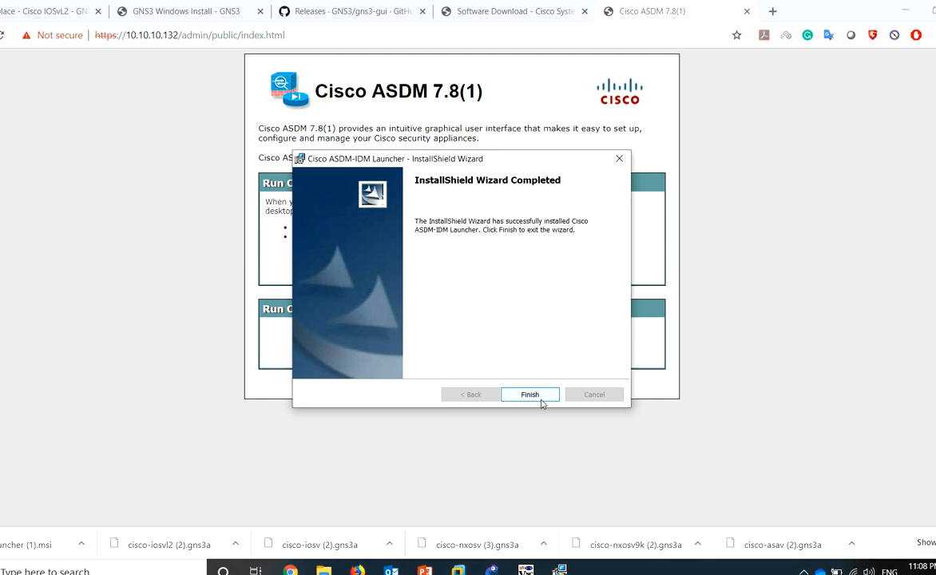
{"action": "left_click", "coordinate": [537, 399]}
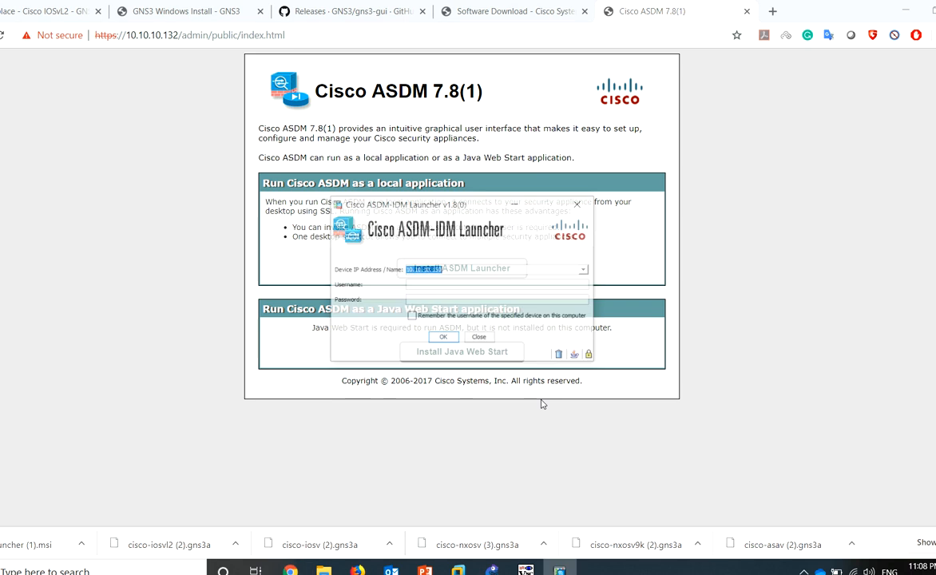
Log in to device 10.10.10.132 with the ASA username and password, accepting the untrusted certificate
{"action": "type", "text": "10.10.10.1"}
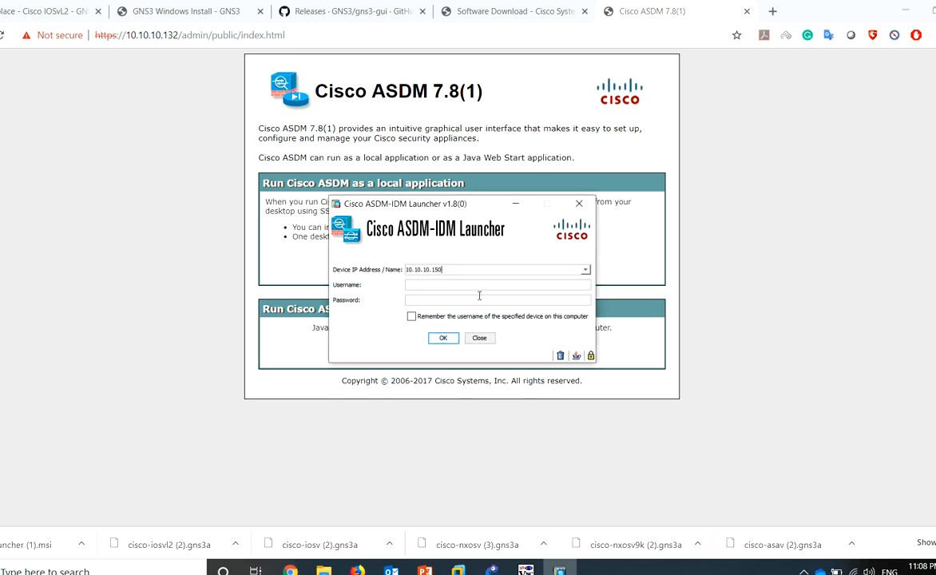
{"action": "type", "text": "32"}
{"action": "key", "text": "Tab"}
{"action": "type", "text": "nadim"}
{"action": "key", "text": "Tab"}
{"action": "type", "text": "••••"}
{"action": "key", "text": "Tab"}
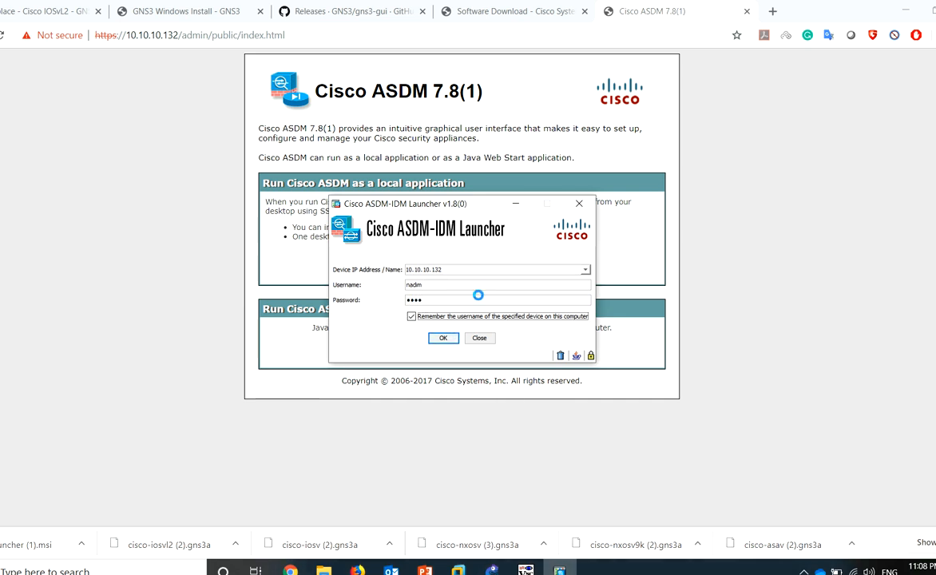
{"action": "key", "text": "Return"}
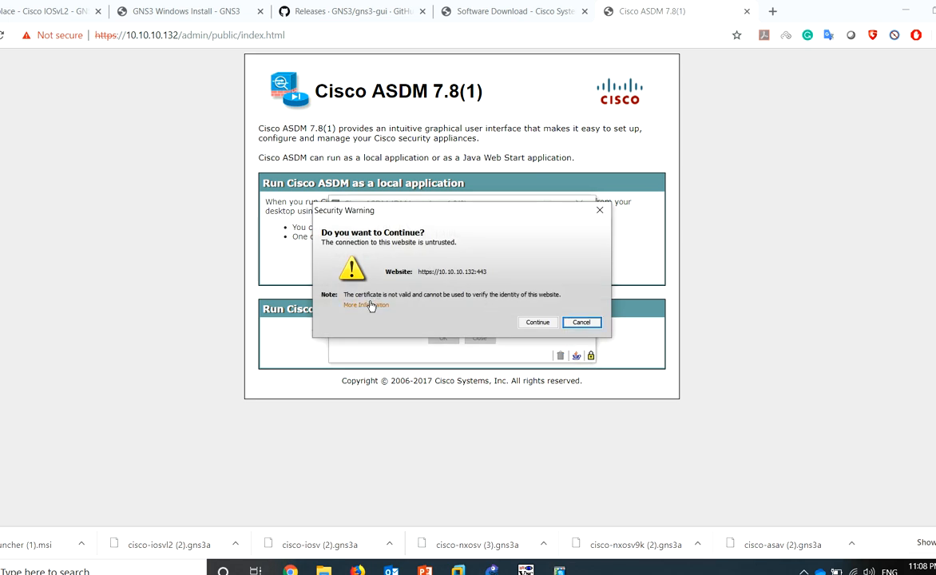
{"action": "left_click", "coordinate": [540, 322]}
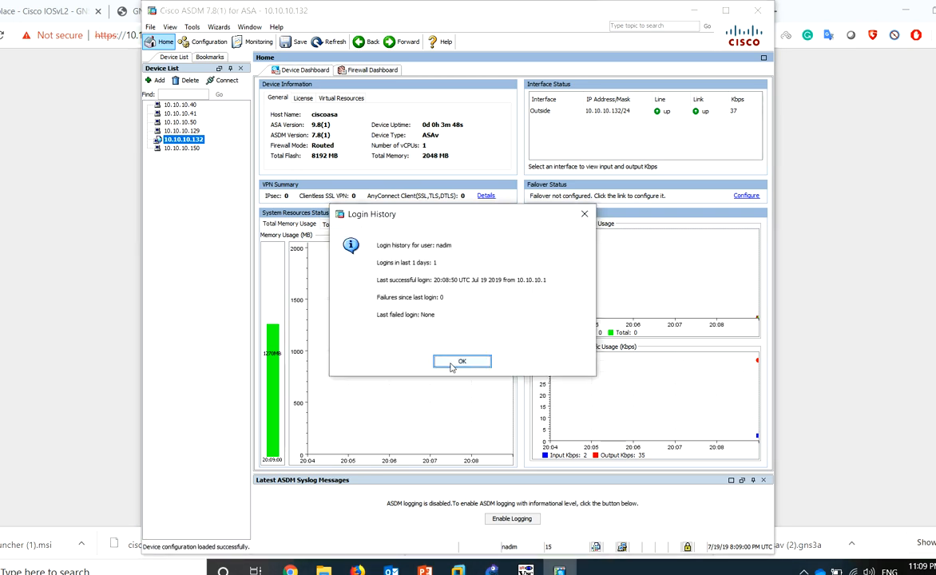
Dismiss the login history and enable ASDM logging, sending the commands to the ASA
{"action": "left_click", "coordinate": [452, 363]}
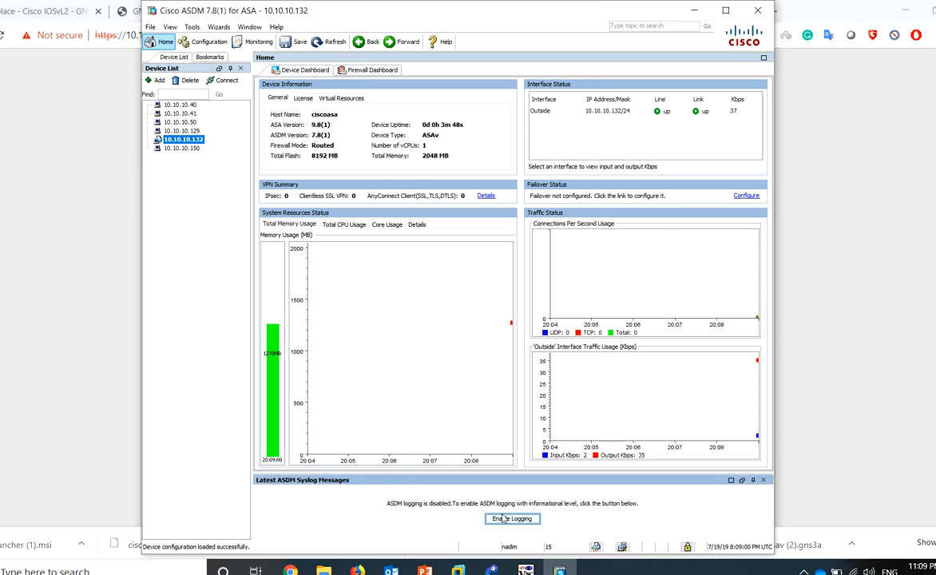
{"action": "left_click", "coordinate": [517, 518]}
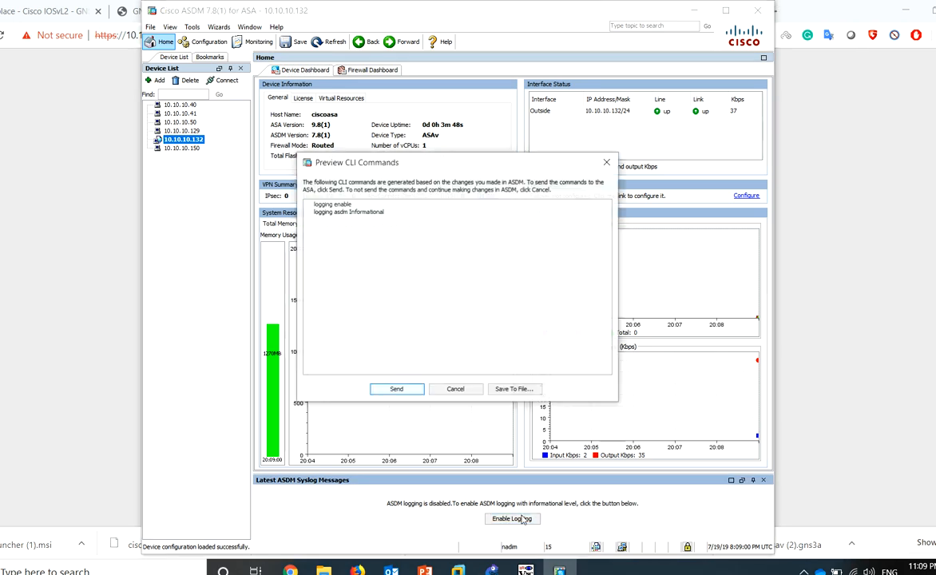
{"action": "left_click", "coordinate": [396, 390]}
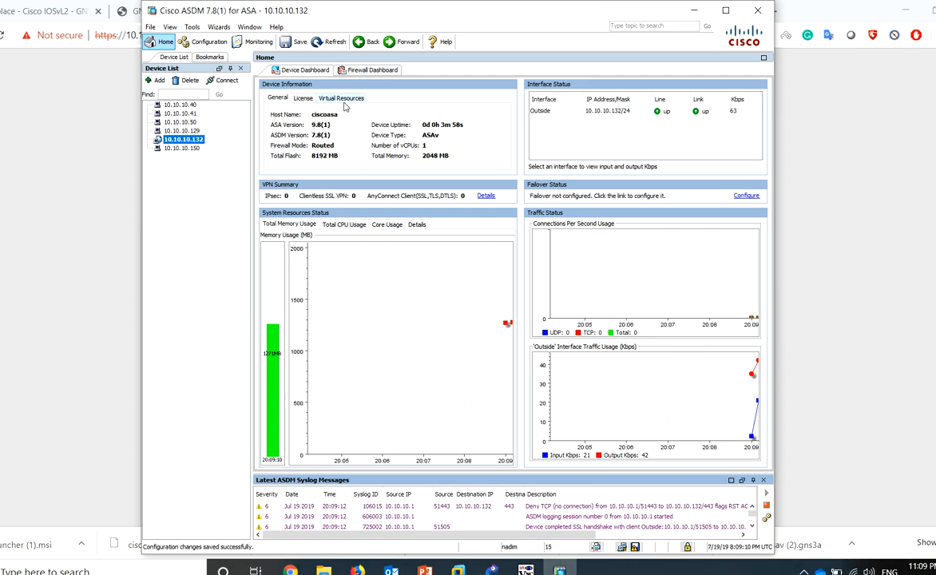
Maximize ASDM and review the License and General device information tabs
{"action": "left_click", "coordinate": [725, 11]}
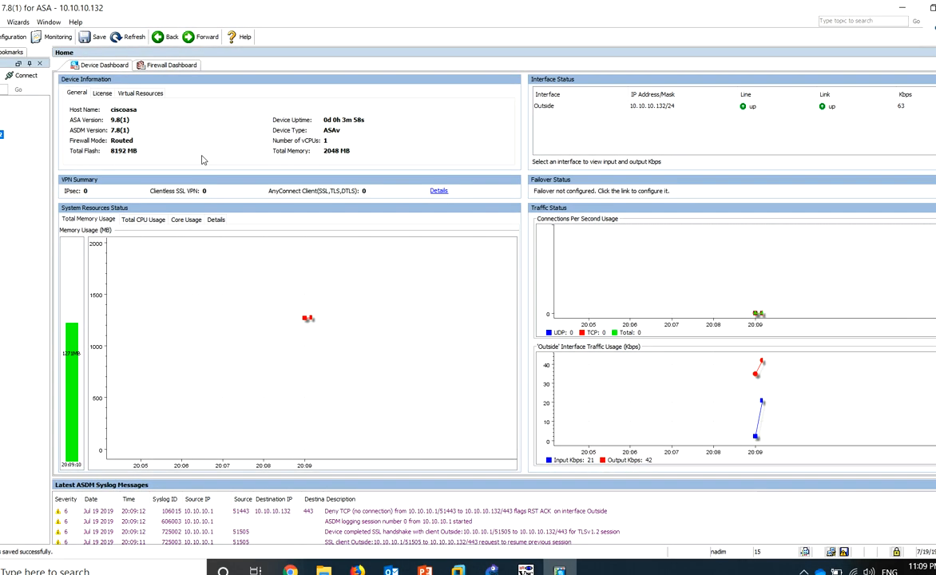
{"action": "left_click", "coordinate": [103, 94]}
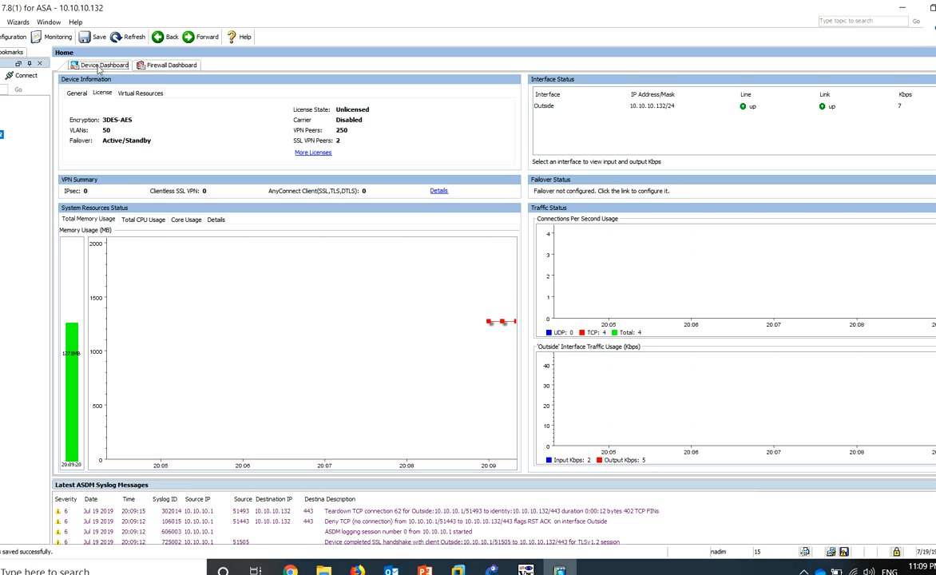
{"action": "left_click", "coordinate": [80, 92]}
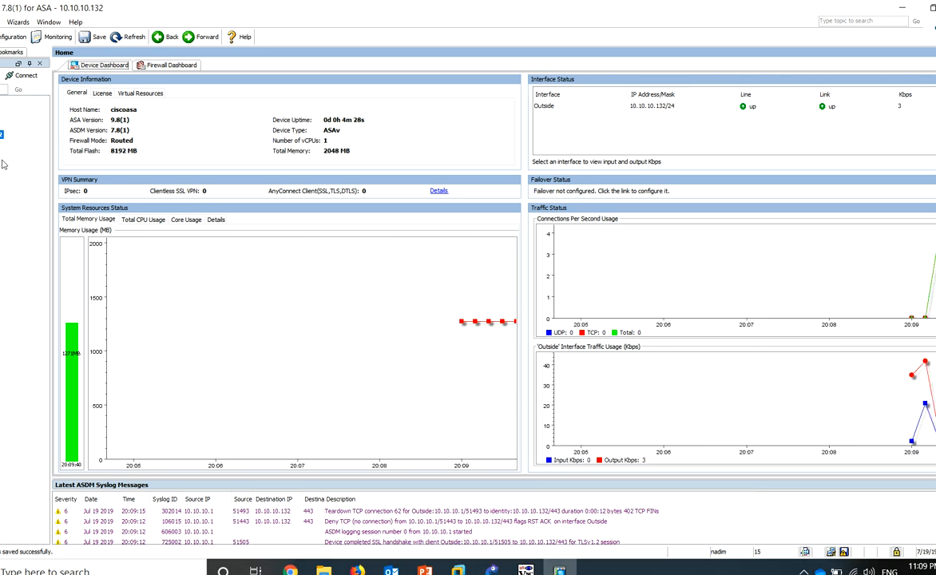
In Configuration view, go through Firewall to Remote Access VPN and select Clientless SSL VPN Access
{"action": "left_click", "coordinate": [13, 38]}
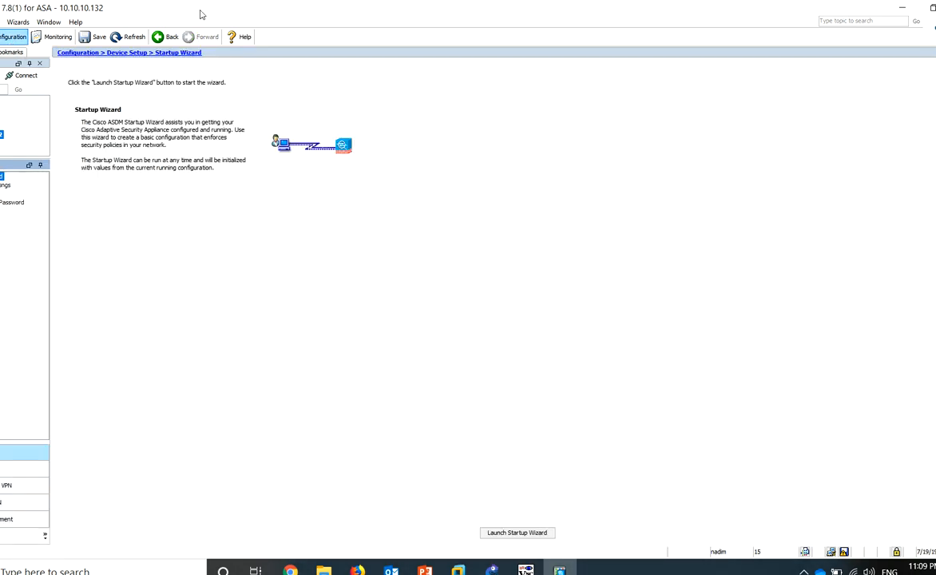
{"action": "left_click_drag", "start_coordinate": [240, 13], "coordinate": [477, 22]}
{"action": "left_click", "coordinate": [209, 470]}
{"action": "left_click", "coordinate": [240, 502]}
{"action": "left_click", "coordinate": [241, 487]}
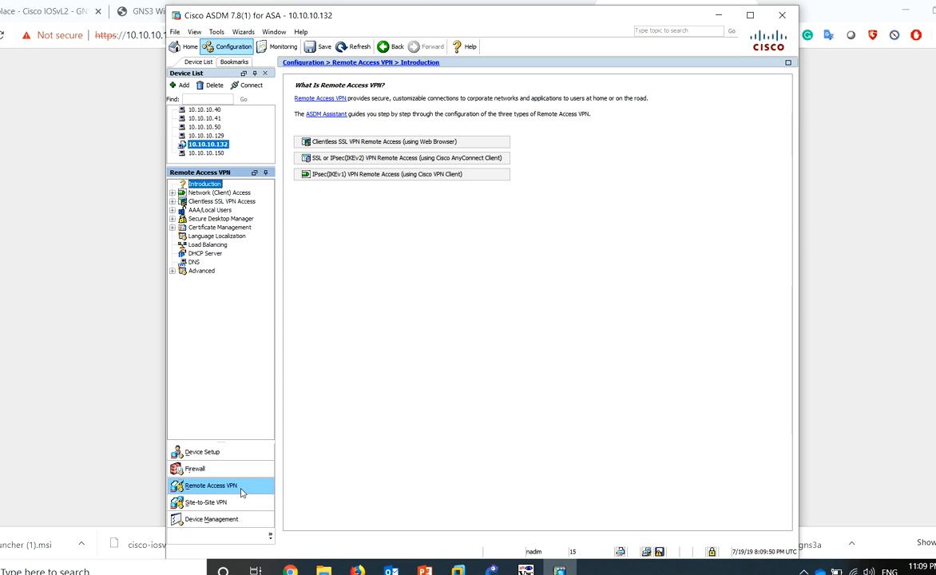
{"action": "left_click", "coordinate": [228, 203]}
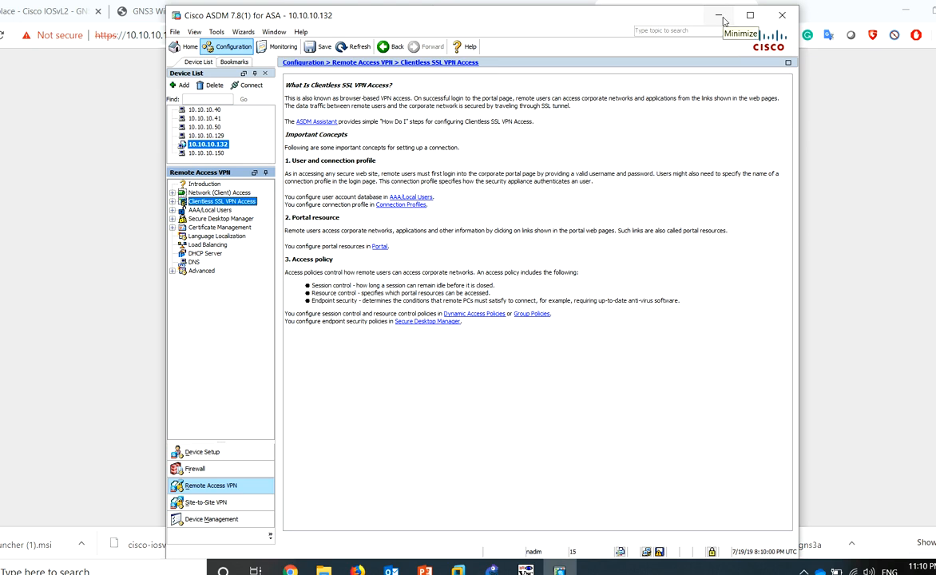
Back in GNS3, nudge PC-1 and PC-2 into place and hide interface labels
{"action": "left_click", "coordinate": [492, 570]}
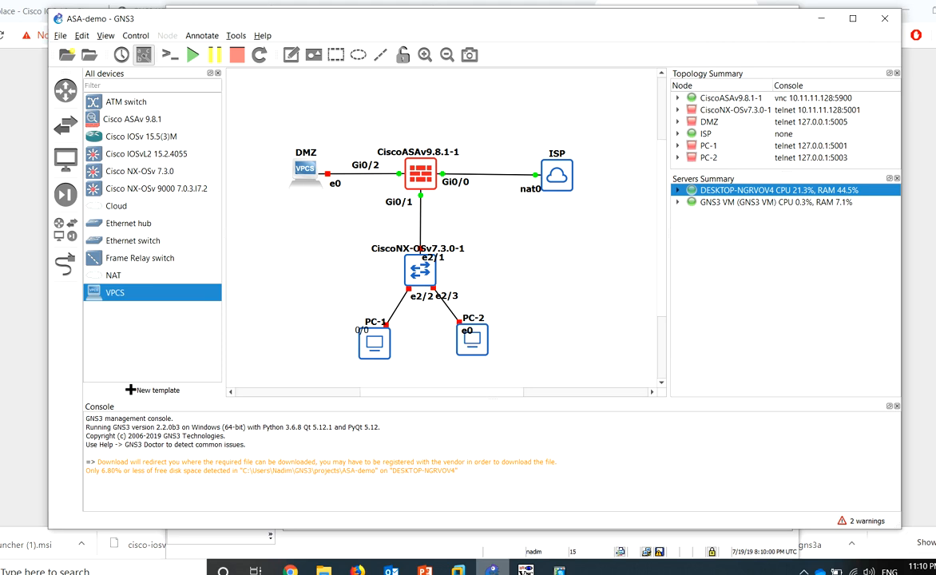
{"action": "left_click_drag", "start_coordinate": [467, 348], "coordinate": [475, 361]}
{"action": "left_click_drag", "start_coordinate": [371, 353], "coordinate": [347, 353]}
{"action": "left_click", "coordinate": [145, 56]}
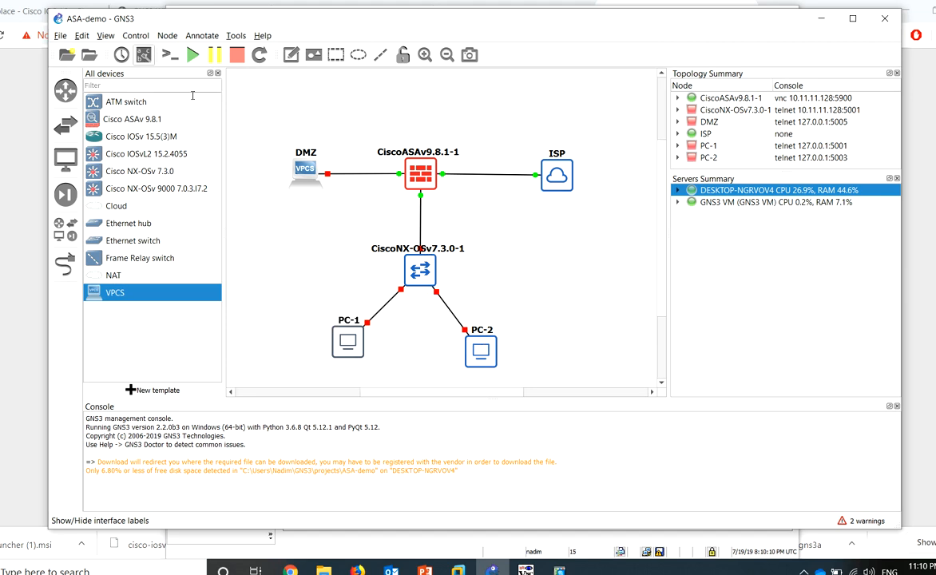
Start the CiscoNX switch and open its console window beside the device list
{"action": "right_click", "coordinate": [420, 269]}
{"action": "left_click", "coordinate": [437, 302]}
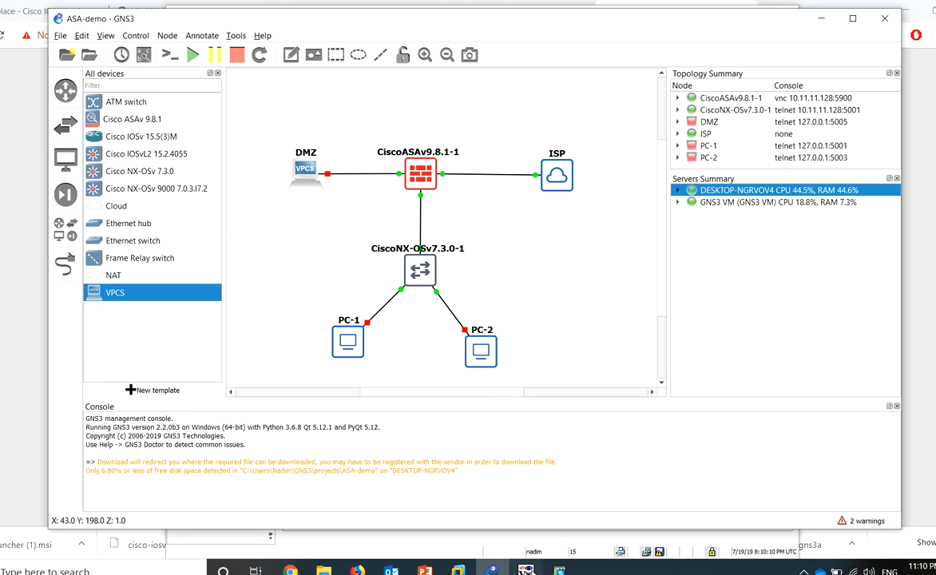
{"action": "left_click", "coordinate": [525, 571]}
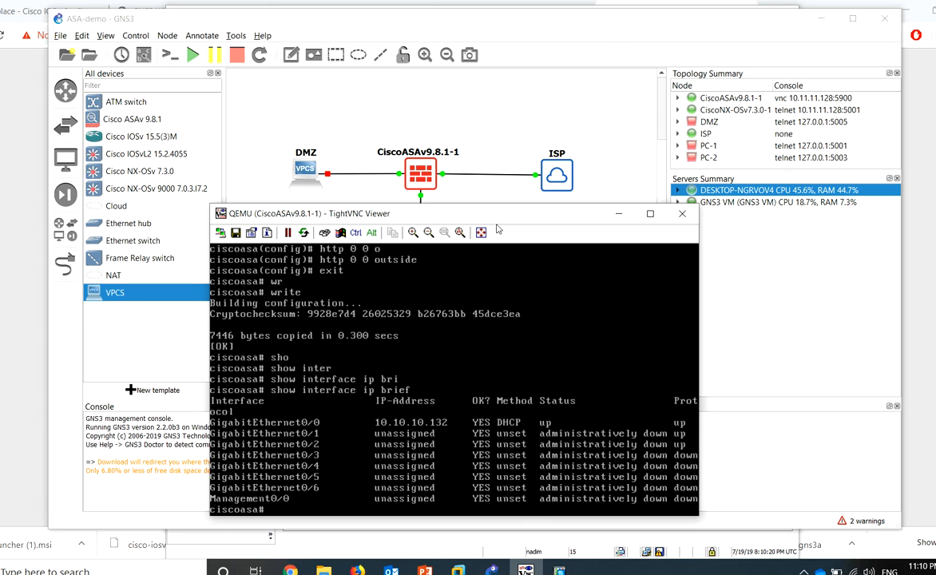
{"action": "left_click", "coordinate": [618, 213]}
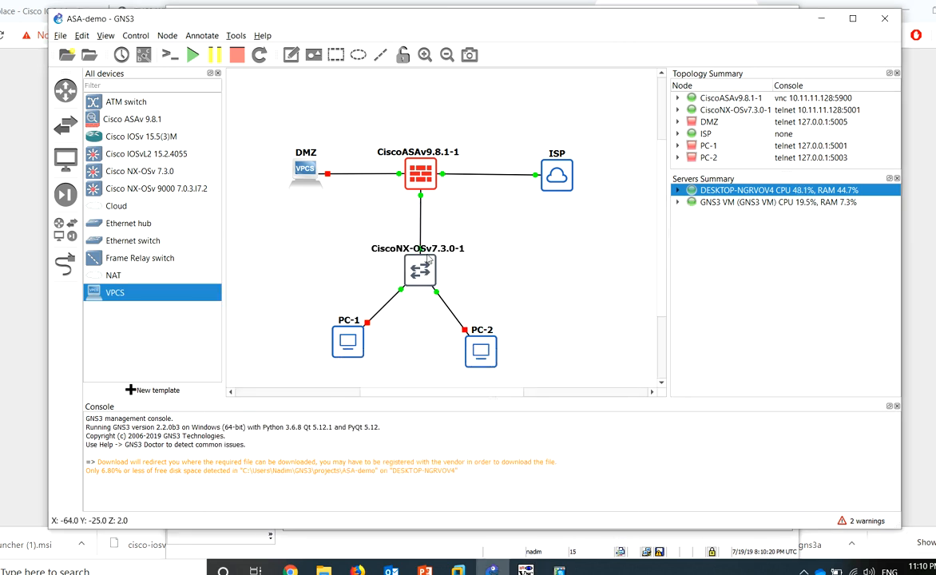
{"action": "double_click", "coordinate": [418, 273]}
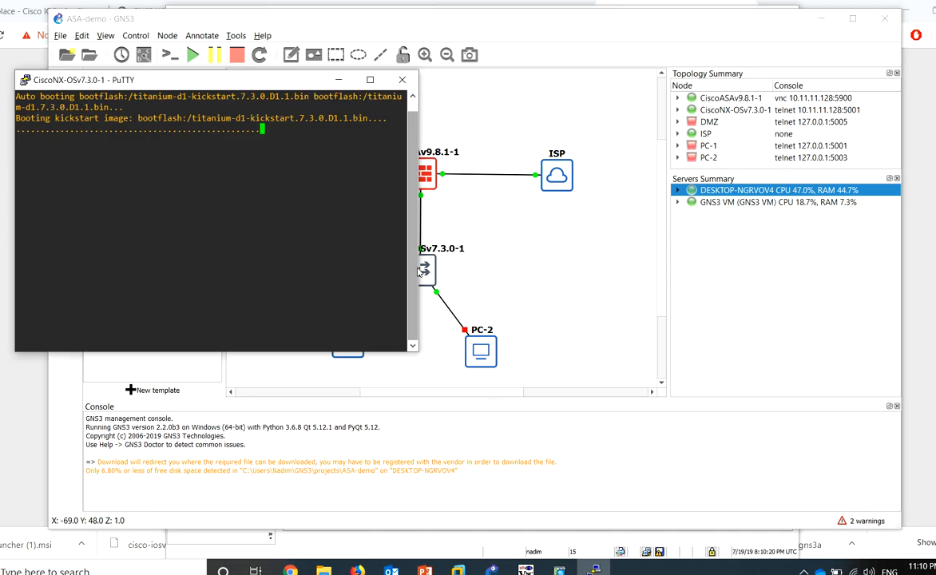
{"action": "left_click_drag", "start_coordinate": [190, 83], "coordinate": [431, 137]}
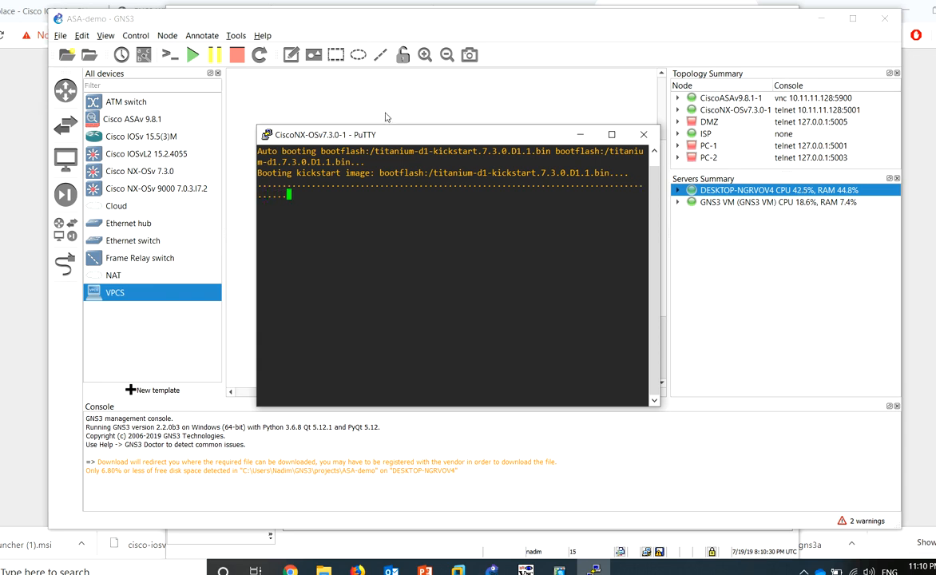
{"action": "left_click", "coordinate": [239, 37]}
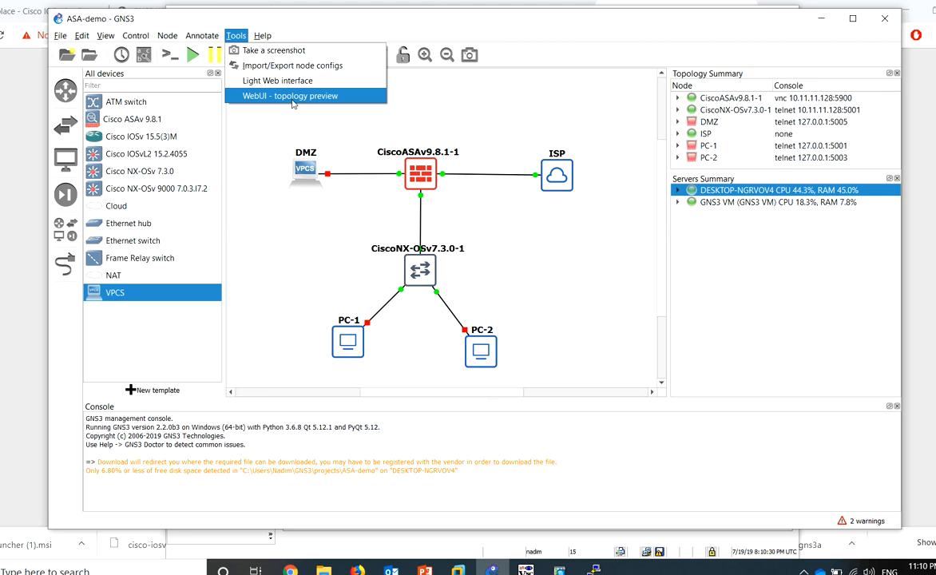
Open ASA-demo in the Web UI, add VPCS node PC-3 above DMZ, then go to Preferences
{"action": "left_click", "coordinate": [292, 97]}
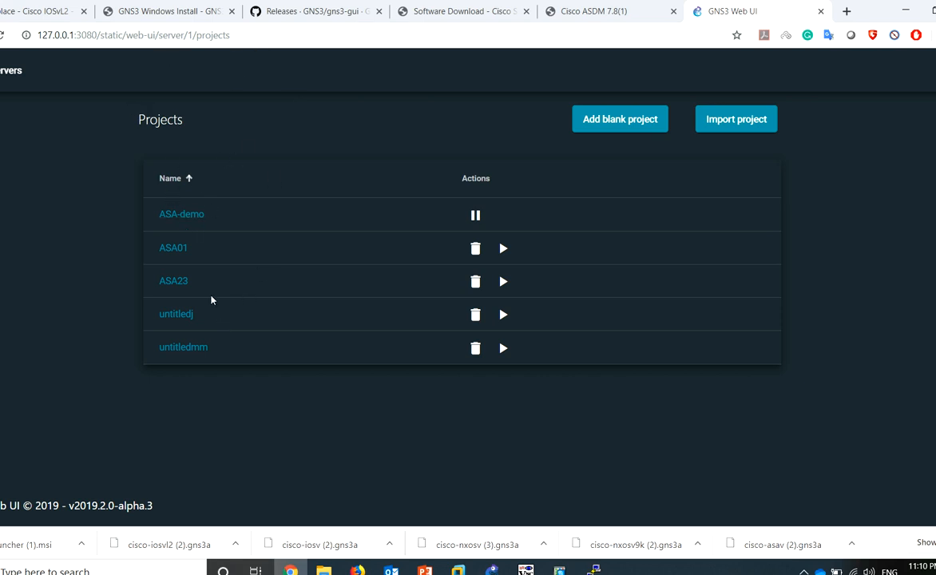
{"action": "left_click", "coordinate": [183, 220]}
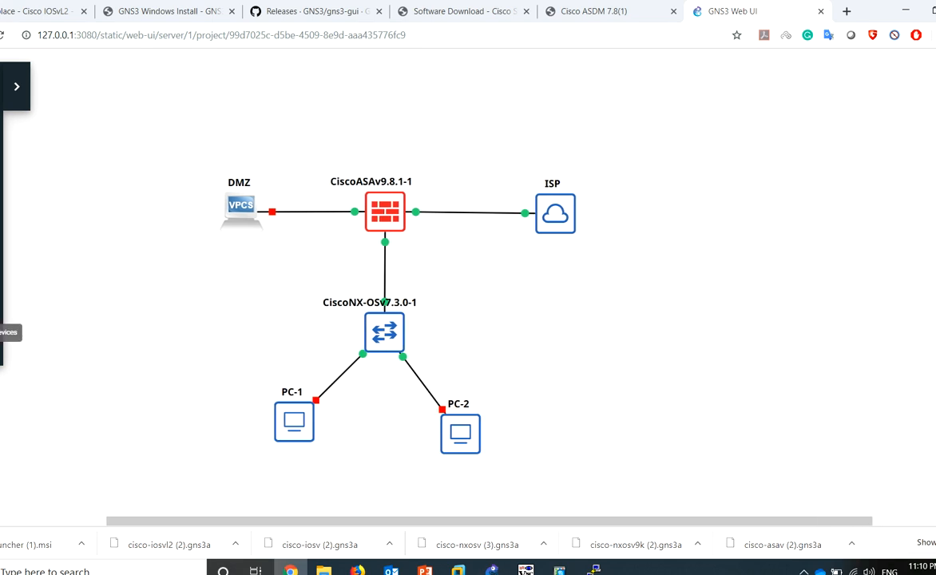
{"action": "left_click", "coordinate": [12, 304]}
{"action": "left_click", "coordinate": [363, 145]}
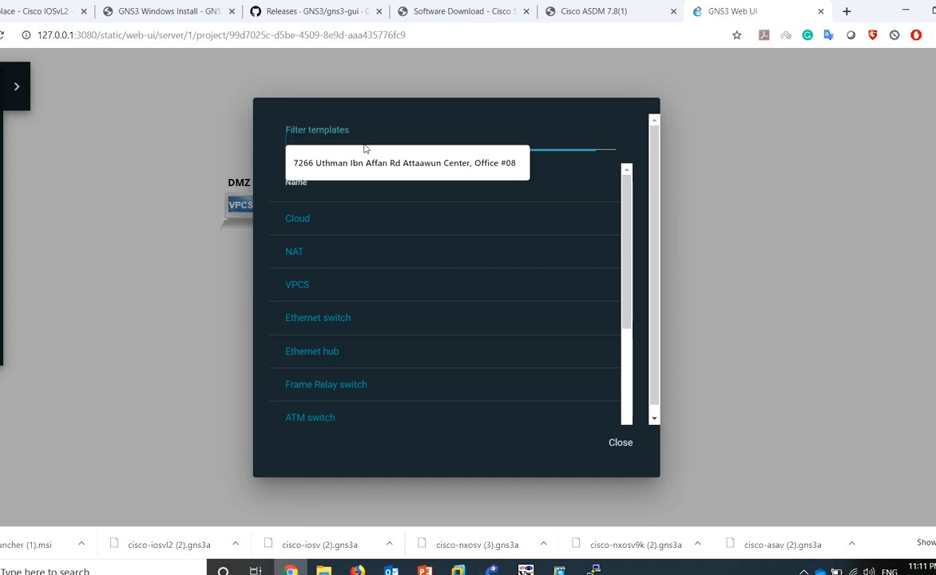
{"action": "type", "text": "vpc"}
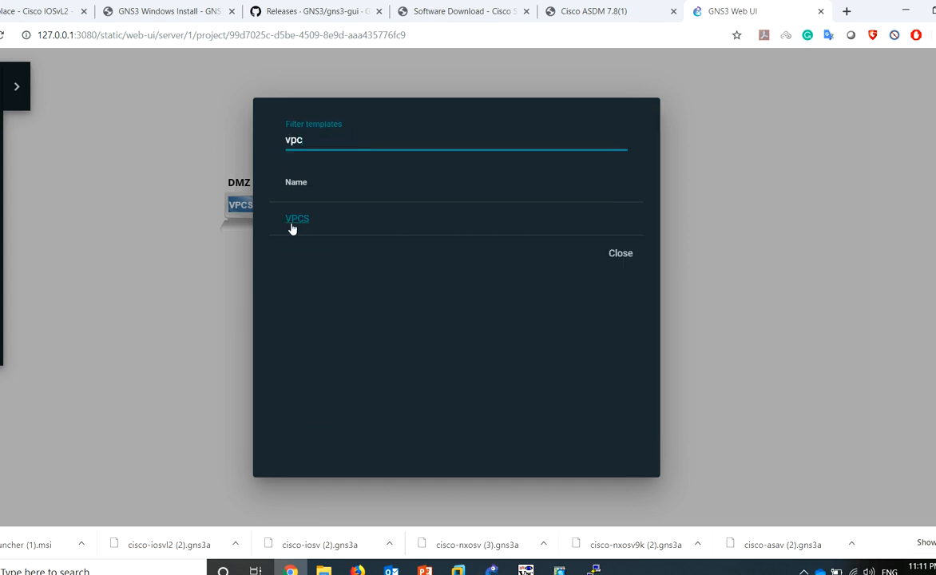
{"action": "left_click", "coordinate": [296, 226]}
{"action": "left_click_drag", "start_coordinate": [435, 299], "coordinate": [263, 125]}
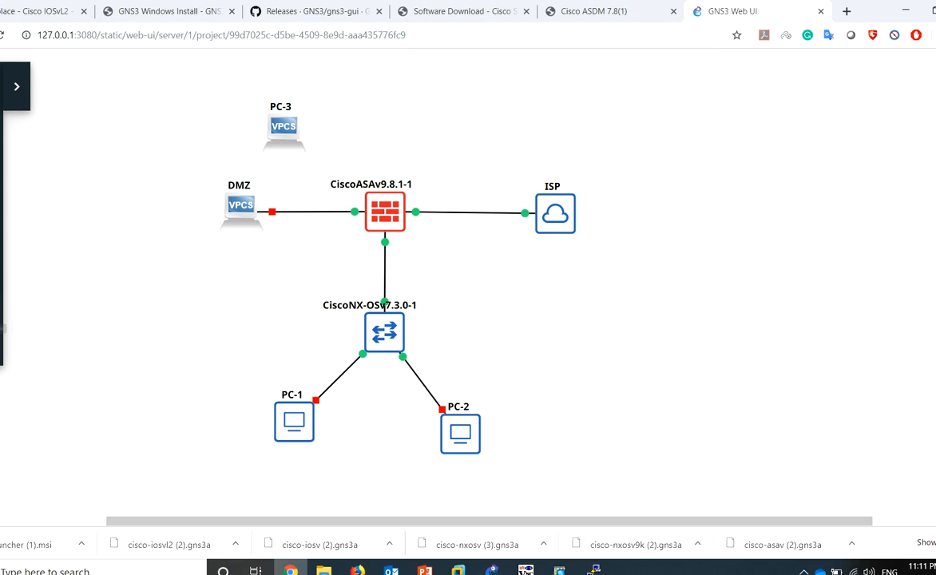
{"action": "left_click", "coordinate": [1, 343]}
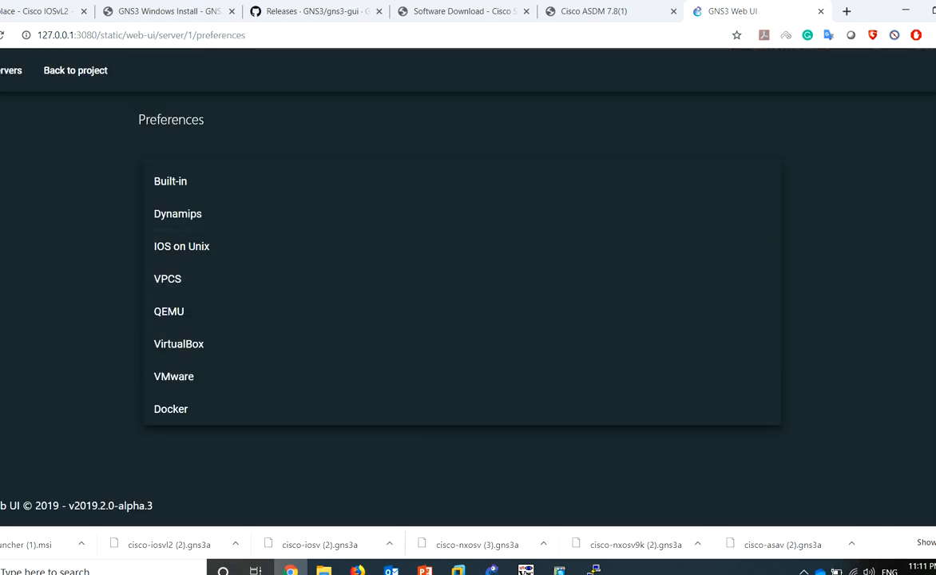
Review the Web UI Settings page, then maximize Chrome back on the ASA-demo canvas
{"action": "left_click_drag", "start_coordinate": [877, 5], "coordinate": [747, 67]}
{"action": "left_click", "coordinate": [830, 132]}
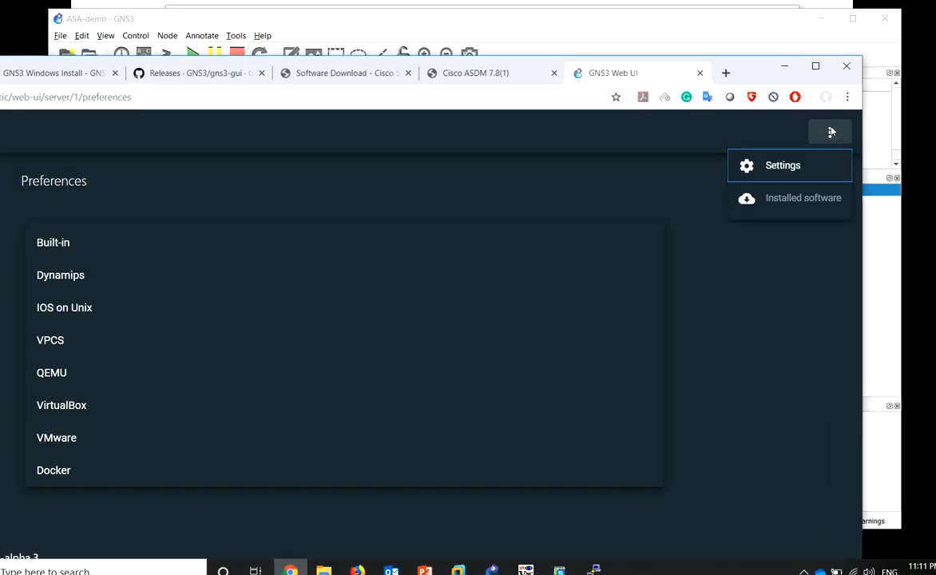
{"action": "left_click", "coordinate": [789, 167]}
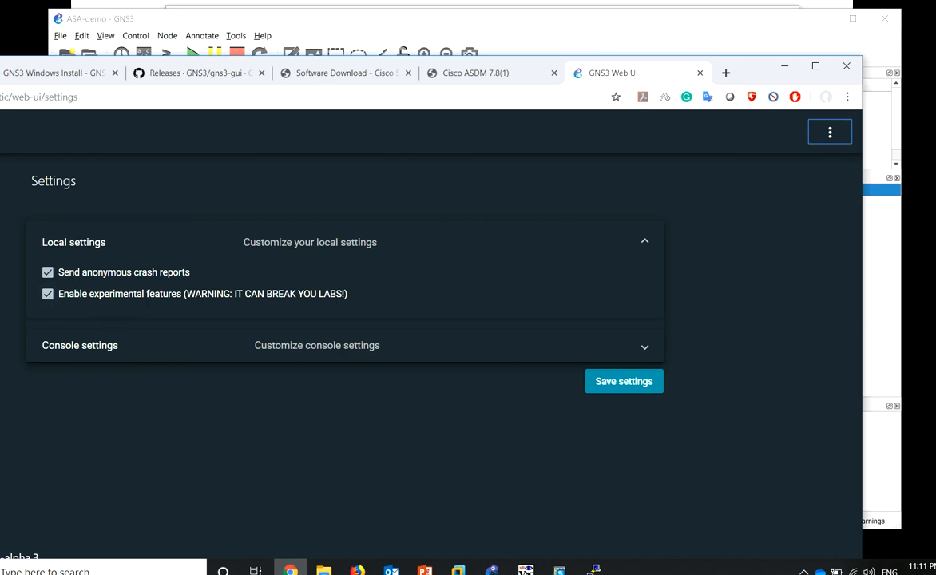
{"action": "left_click_drag", "start_coordinate": [764, 75], "coordinate": [836, 69]}
{"action": "double_click", "coordinate": [808, 64]}
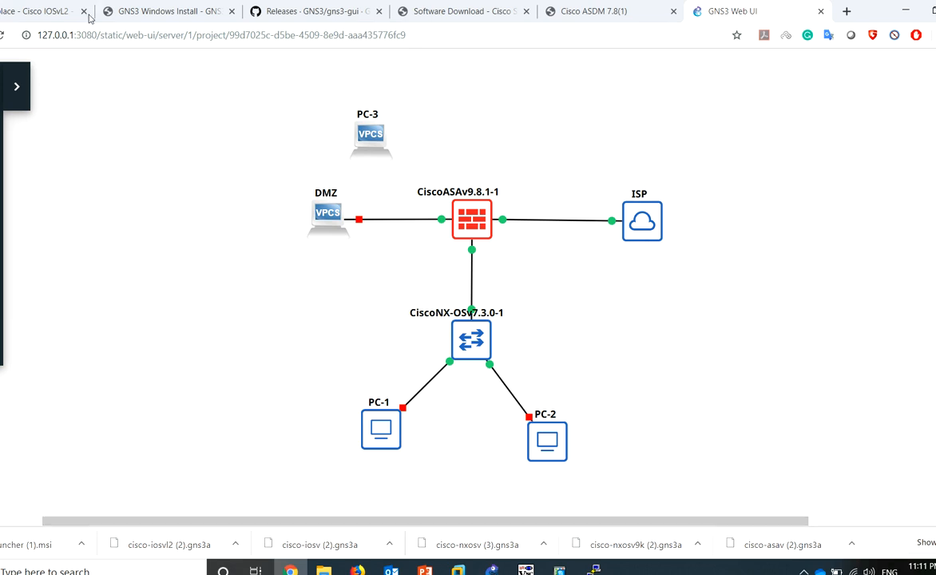
Check the 127.0.0.1:3080 site info, reposition the desktop GNS3 window, and return to the web topology
{"action": "left_click", "coordinate": [26, 35]}
{"action": "left_click", "coordinate": [37, 34]}
{"action": "left_click_drag", "start_coordinate": [38, 34], "coordinate": [94, 34]}
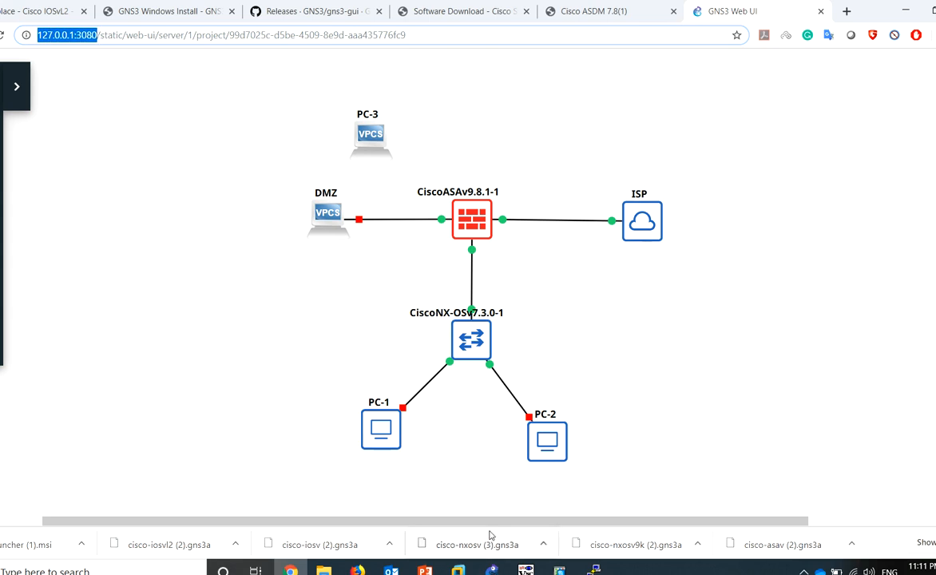
{"action": "mouse_move", "coordinate": [492, 571]}
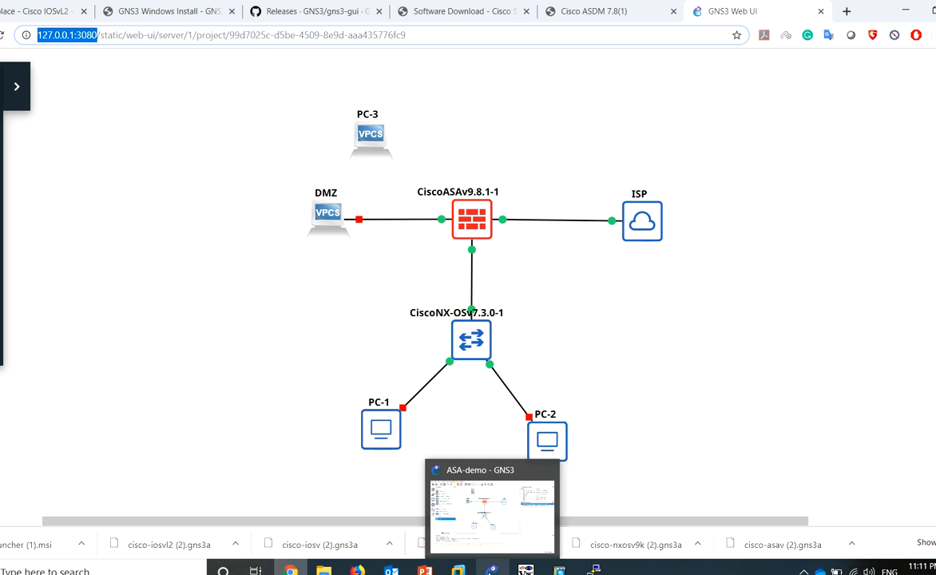
{"action": "left_click", "coordinate": [492, 512]}
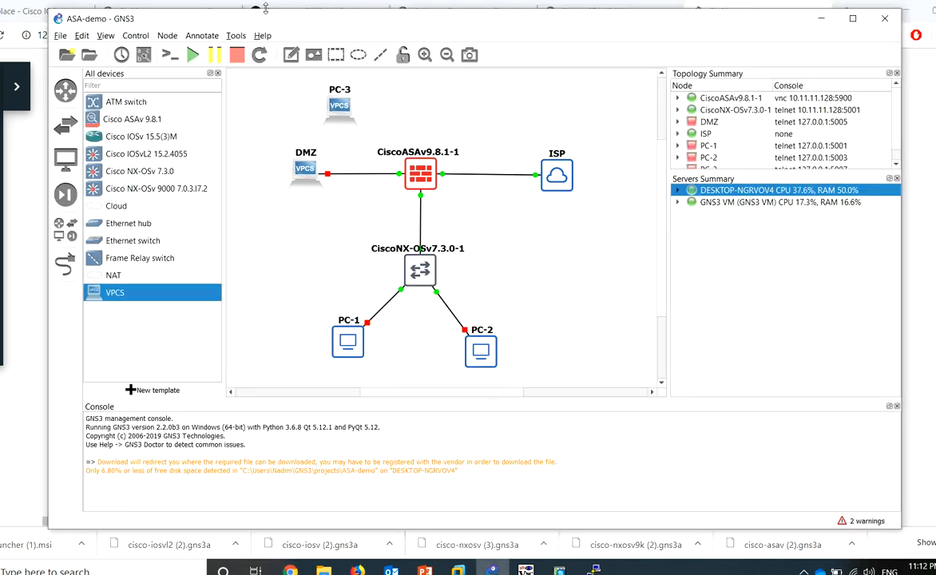
{"action": "left_click_drag", "start_coordinate": [258, 16], "coordinate": [279, 103]}
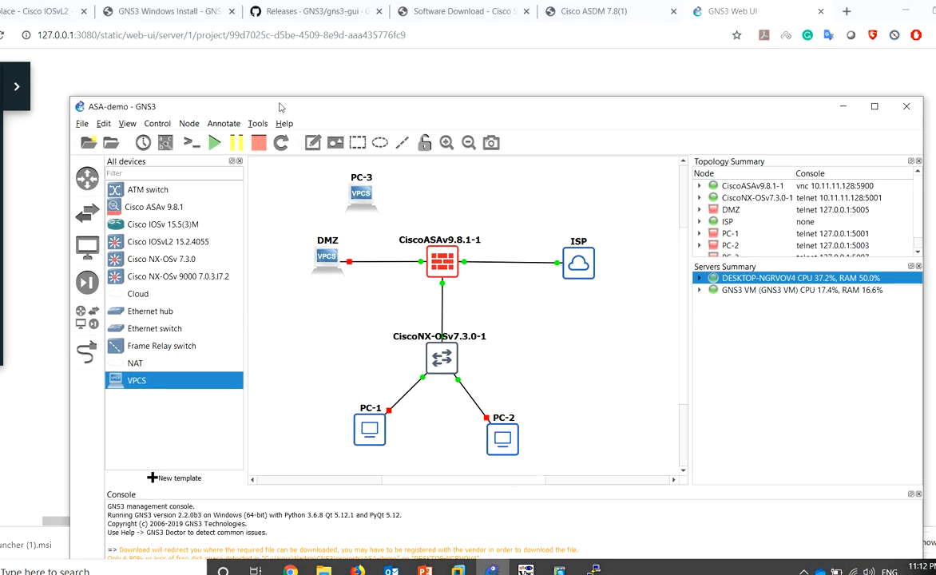
{"action": "left_click", "coordinate": [293, 75]}
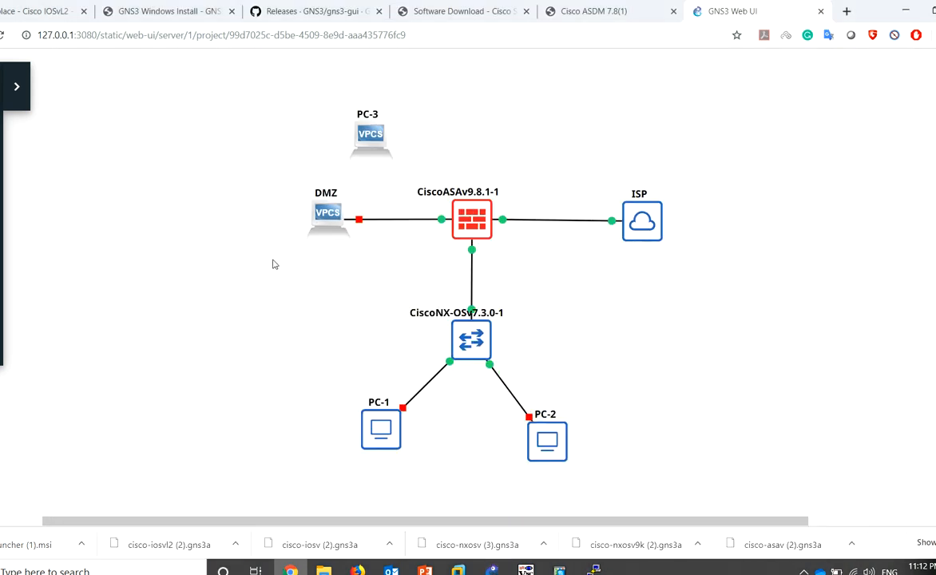
Browse and close the device template list, then open the CiscoNX-OSv7.3.0-1 switch console
{"action": "left_click", "coordinate": [2, 351]}
{"action": "left_click", "coordinate": [2, 343]}
{"action": "scroll", "coordinate": [312, 364], "scroll_direction": "down", "scroll_amount": 3}
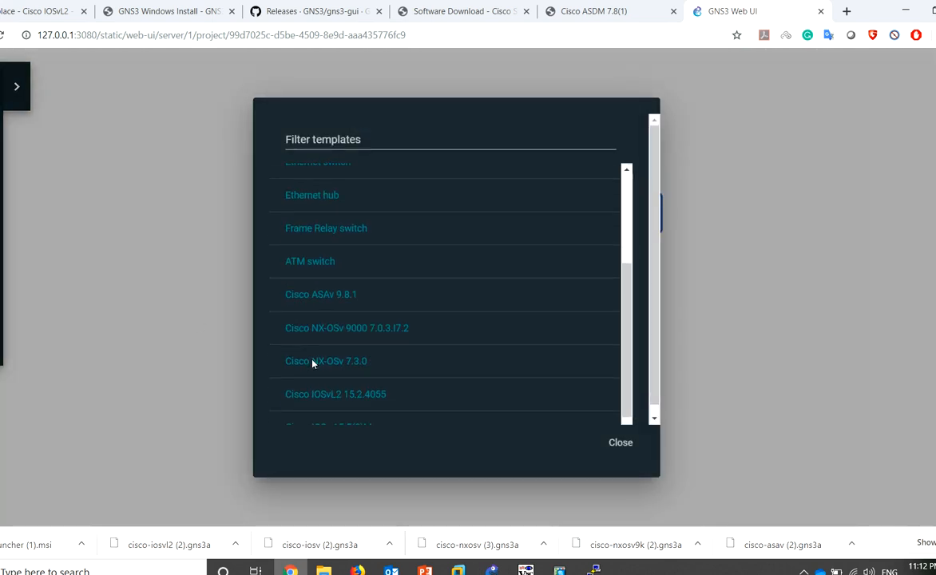
{"action": "left_click", "coordinate": [156, 328]}
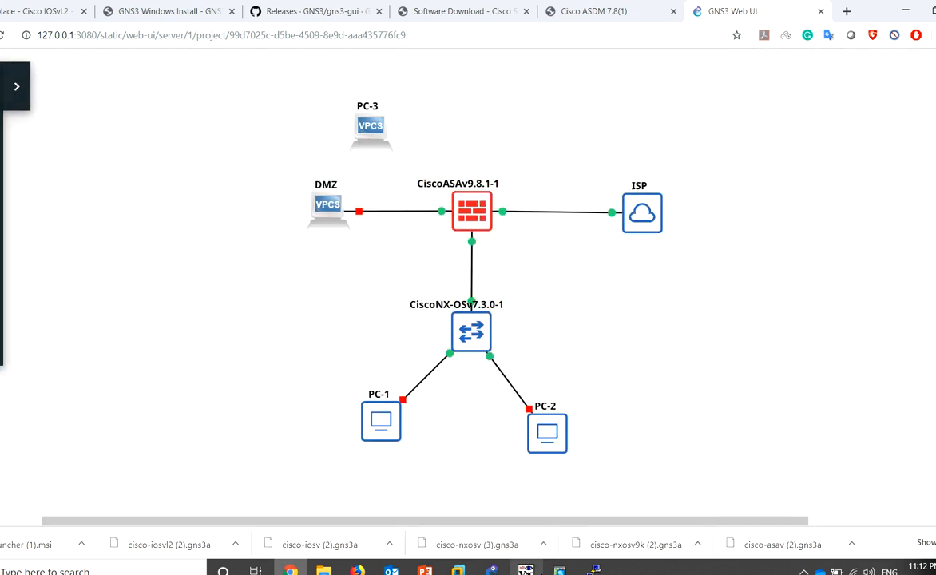
{"action": "left_click", "coordinate": [594, 571]}
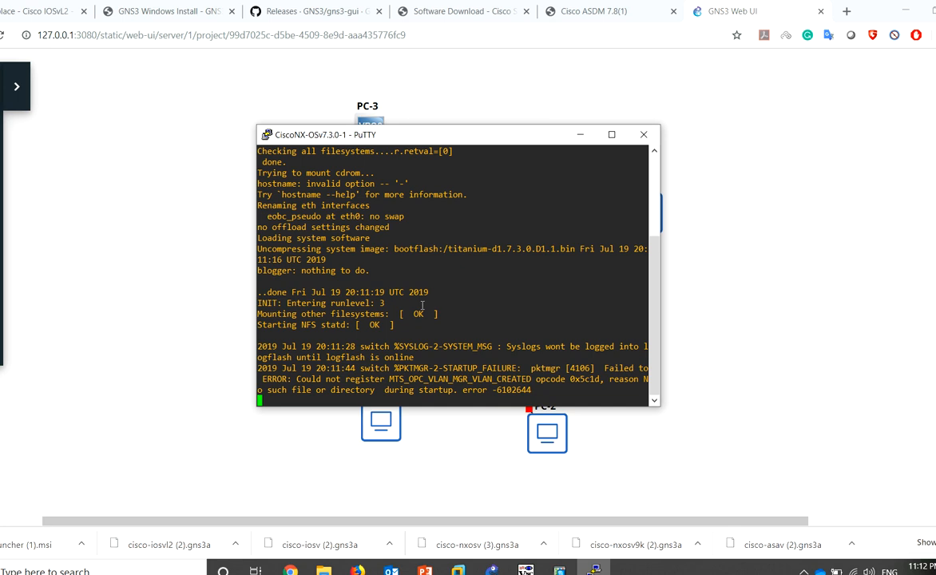
Log in to the NX-OSv switch console with the admin username and its password
{"action": "key", "text": "Return"}
{"action": "key", "text": "Return"}
{"action": "key", "text": "Return"}
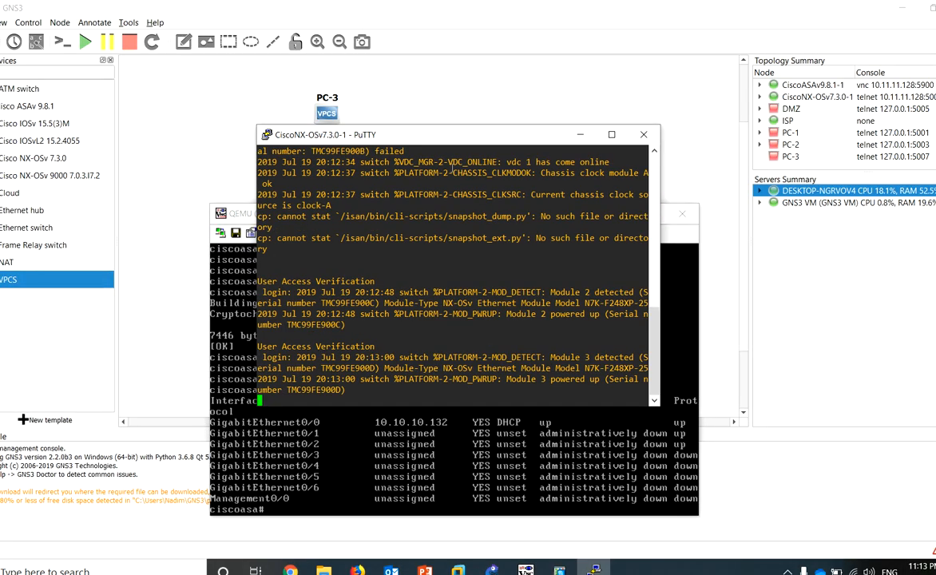
{"action": "left_click_drag", "start_coordinate": [426, 140], "coordinate": [419, 140]}
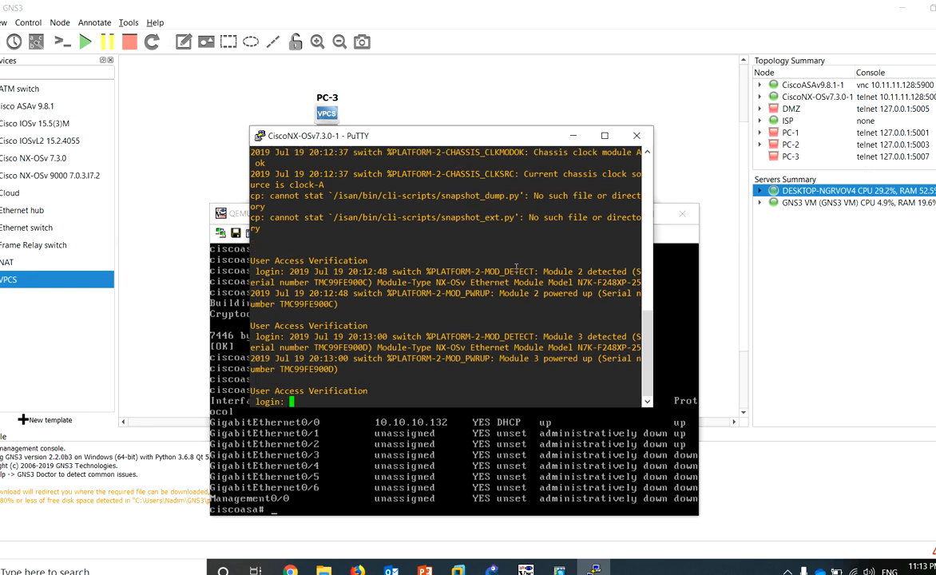
{"action": "type", "text": "admin"}
{"action": "key", "text": "Return"}
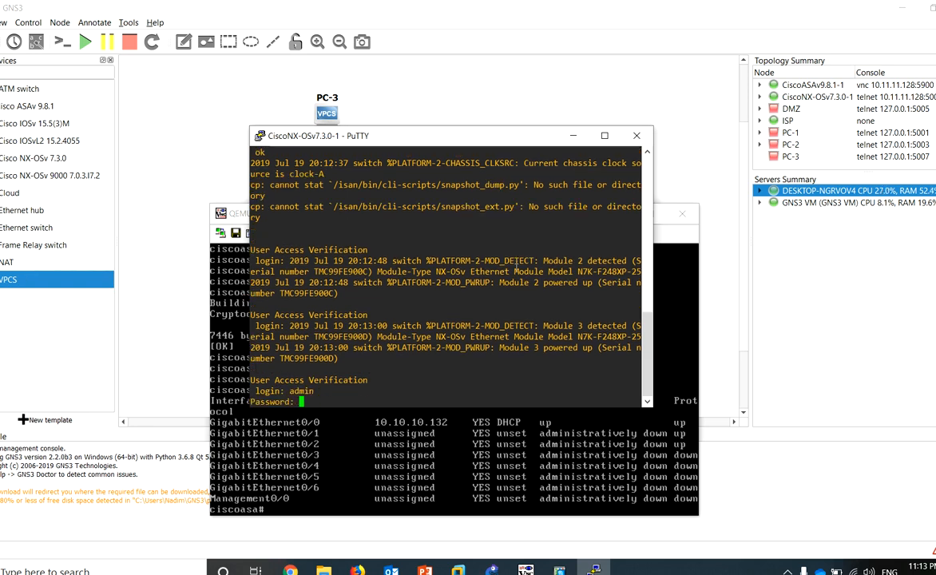
{"action": "type", "text": "admin"}
{"action": "key", "text": "Return"}
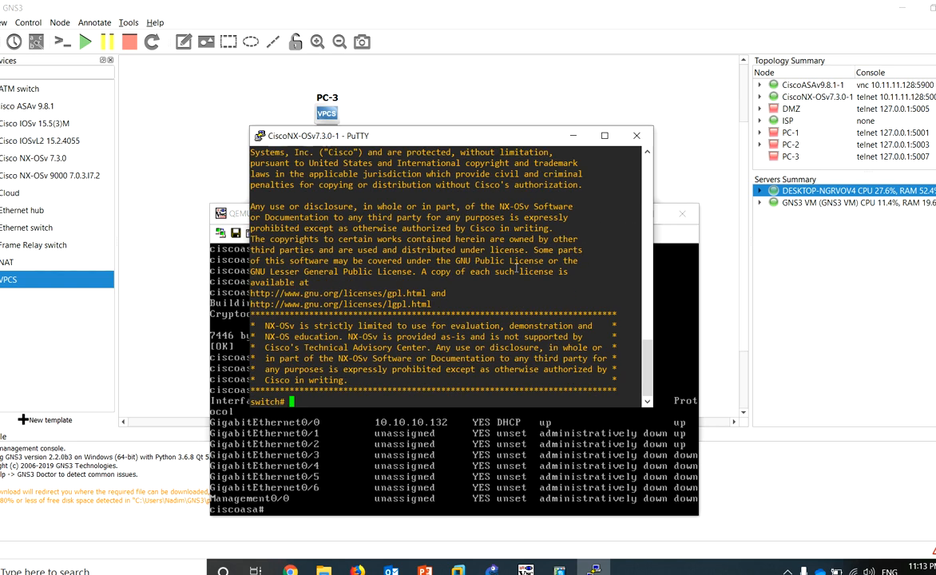
{"action": "key", "text": "Return"}
{"action": "key", "text": "Return"}
{"action": "key", "text": "Return"}
{"action": "key", "text": "Return"}
{"action": "key", "text": "Return"}
Enter configure terminal mode and page through the ? command list
{"action": "type", "text": "co"}
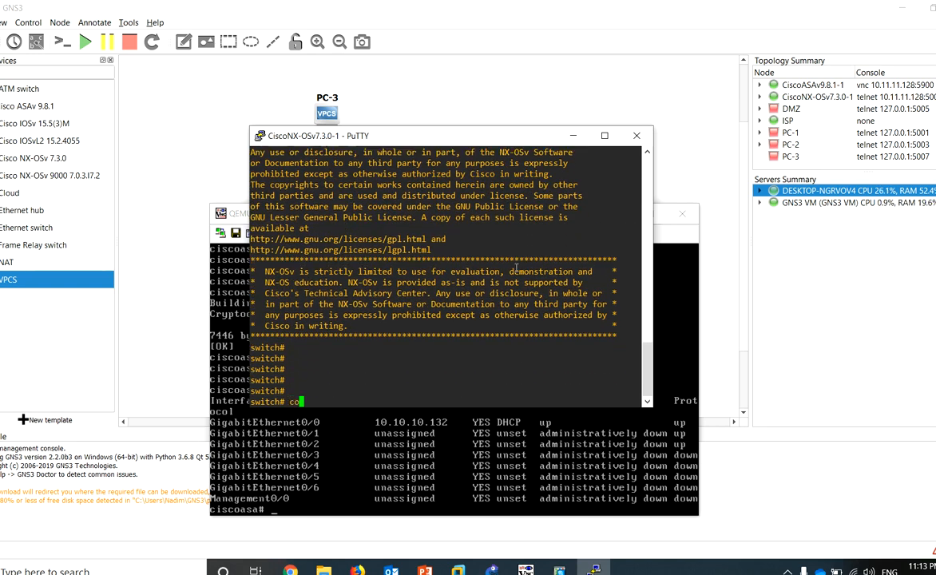
{"action": "type", "text": "nfigure terminal"}
{"action": "key", "text": "Return"}
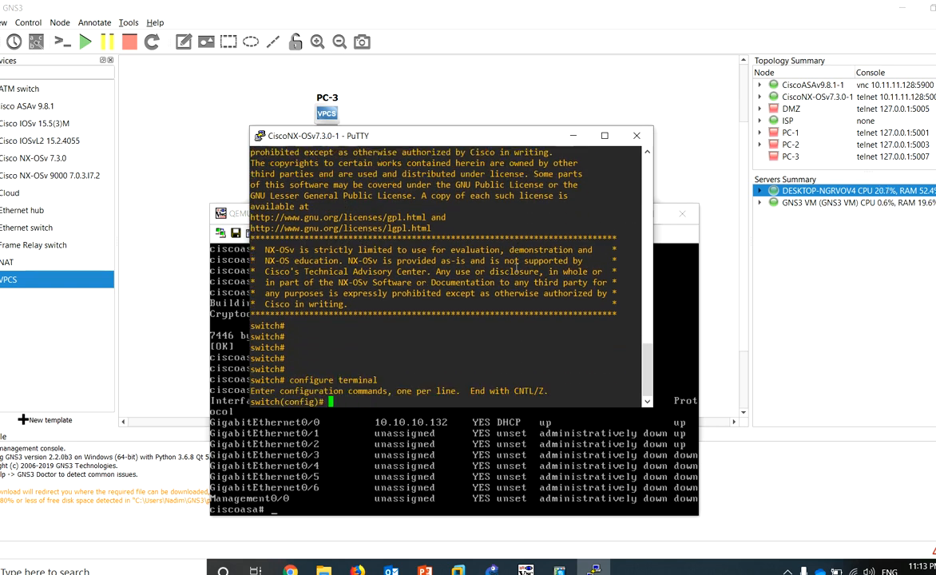
{"action": "type", "text": "?"}
{"action": "key", "text": "Return"}
{"action": "key", "text": "Return"}
{"action": "key", "text": "Return"}
{"action": "key", "text": "Return"}
{"action": "key", "text": "Return"}
{"action": "key", "text": "Return"}
{"action": "key", "text": "Return"}
{"action": "key", "text": "Return"}
{"action": "key", "text": "Return"}
{"action": "key", "text": "Return"}
{"action": "key", "text": "Return"}
{"action": "key", "text": "Return"}
{"action": "key", "text": "Return"}
{"action": "key", "text": "Return"}
{"action": "key", "text": "Return"}
{"action": "key", "text": "Return"}
{"action": "key", "text": "Return"}
{"action": "key", "text": "Return"}
{"action": "key", "text": "Return"}
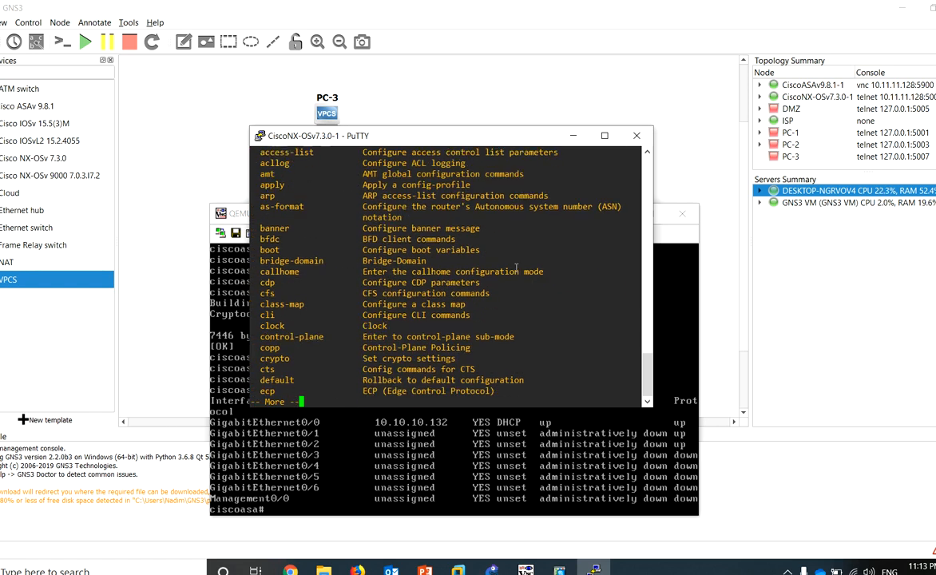
{"action": "key", "text": "Return"}
{"action": "key", "text": "Return"}
{"action": "key", "text": "Return"}
{"action": "key", "text": "Return"}
{"action": "key", "text": "Return"}
{"action": "key", "text": "Return"}
{"action": "key", "text": "Return"}
{"action": "key", "text": "Return"}
{"action": "key", "text": "Return"}
{"action": "key", "text": "Return"}
{"action": "key", "text": "Return"}
{"action": "key", "text": "Return"}
{"action": "key", "text": "Return"}
{"action": "key", "text": "Return"}
{"action": "key", "text": "Return"}
{"action": "key", "text": "Return"}
{"action": "key", "text": "Return"}
{"action": "key", "text": "Return"}
{"action": "key", "text": "Return"}
{"action": "key", "text": "Return"}
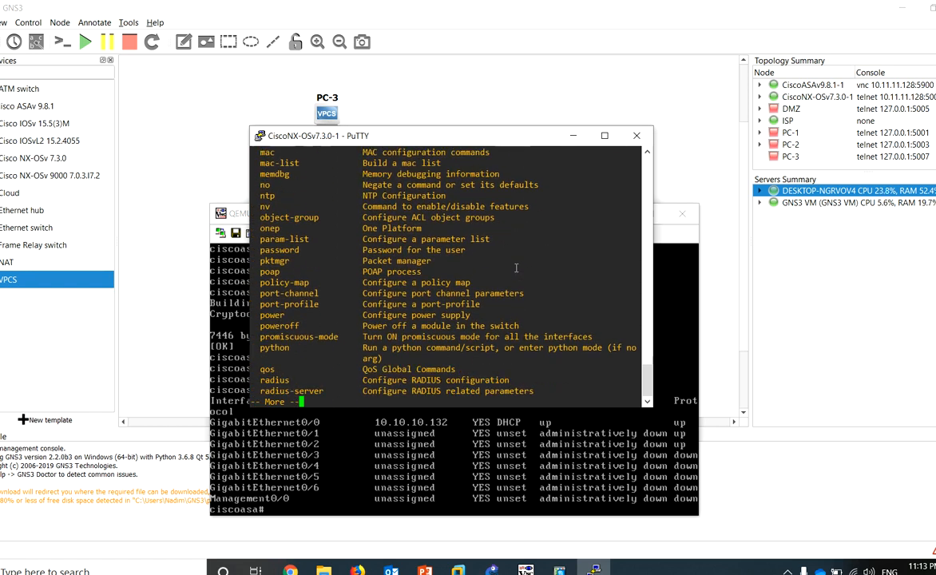
{"action": "key", "text": "Return"}
Run show version, select the kickstart and NX-OSv 7.3(0)D1(1) version lines, then return to GNS3
{"action": "key", "text": "Return"}
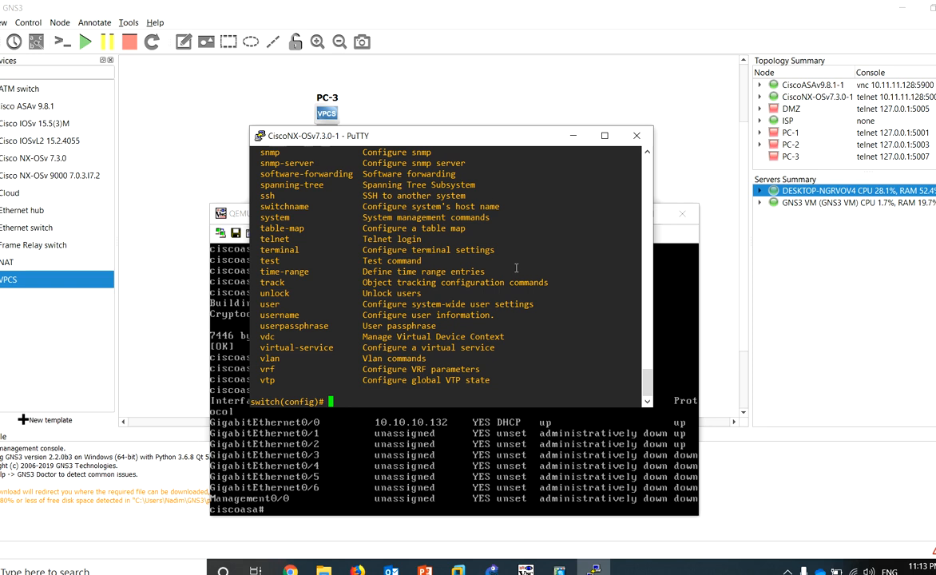
{"action": "type", "text": "show version"}
{"action": "key", "text": "Return"}
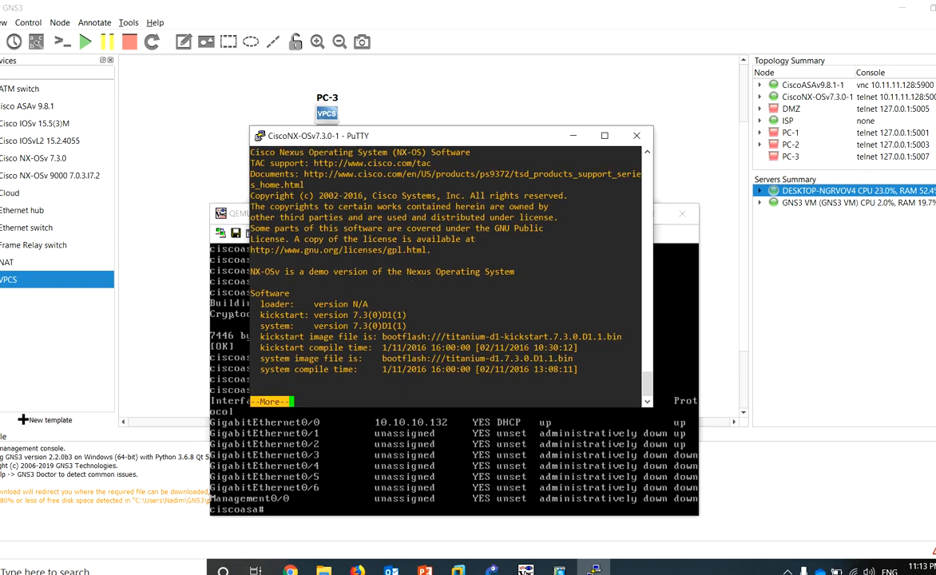
{"action": "left_click_drag", "start_coordinate": [624, 334], "coordinate": [261, 336]}
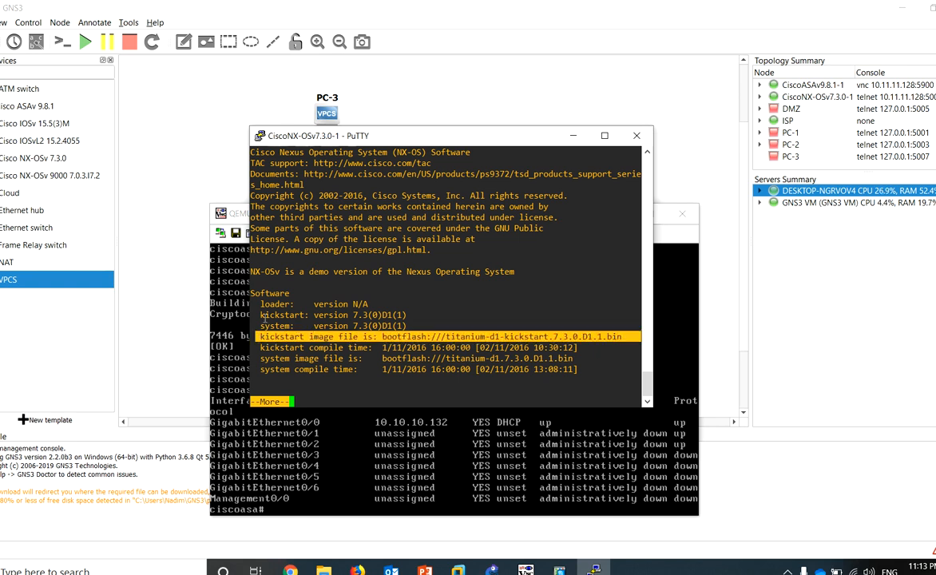
{"action": "left_click_drag", "start_coordinate": [392, 315], "coordinate": [272, 326]}
{"action": "key", "text": "Return"}
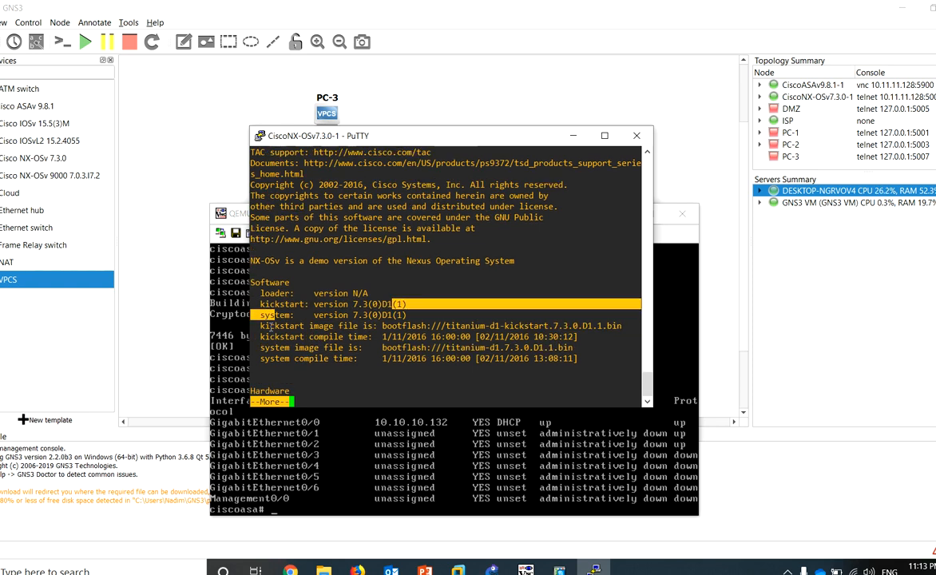
{"action": "key", "text": "Return"}
{"action": "key", "text": "Return"}
{"action": "key", "text": "Return"}
{"action": "key", "text": "Return"}
{"action": "key", "text": "Return"}
{"action": "key", "text": "Return"}
{"action": "key", "text": "Return"}
{"action": "key", "text": "Return"}
{"action": "key", "text": "Return"}
{"action": "key", "text": "Return"}
{"action": "key", "text": "Return"}
{"action": "key", "text": "Return"}
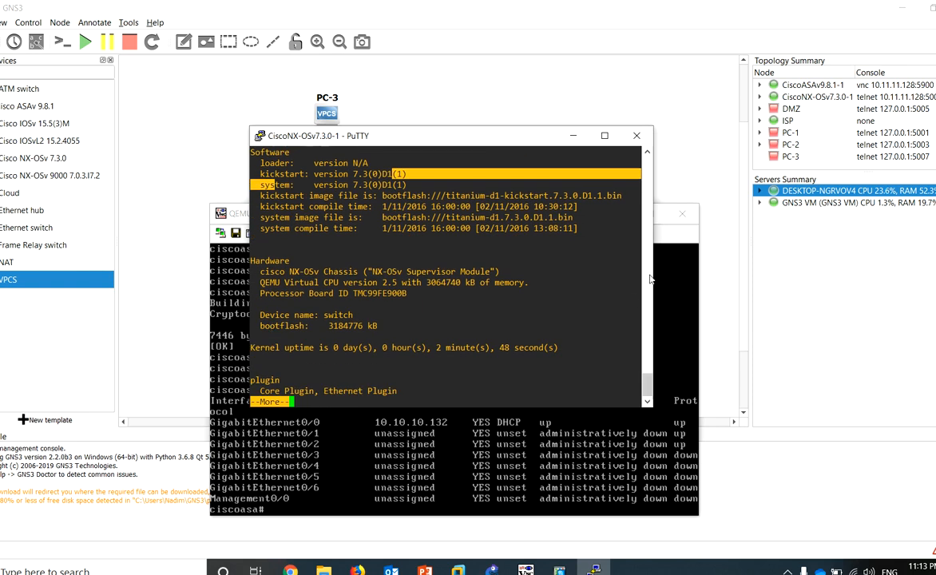
{"action": "scroll", "coordinate": [595, 356], "scroll_direction": "up", "scroll_amount": 3}
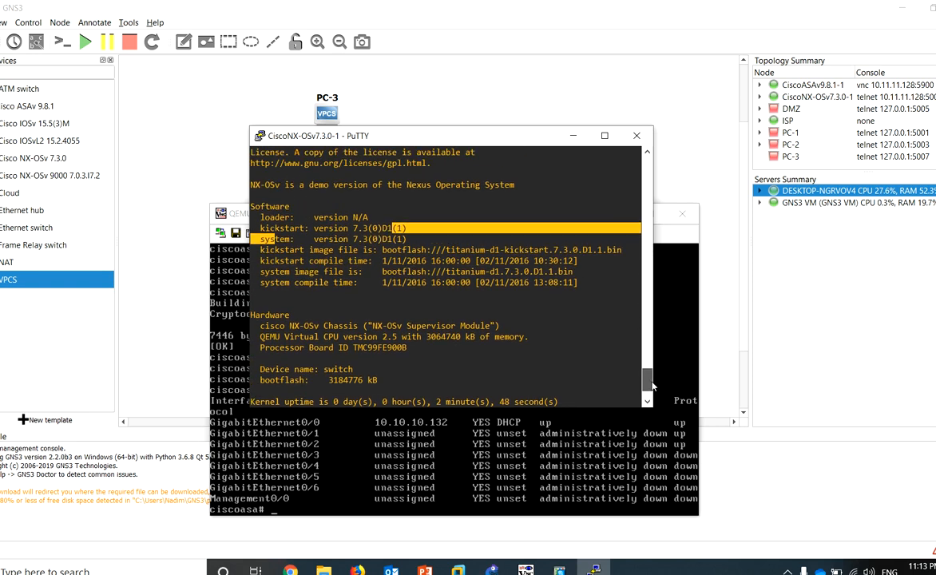
{"action": "triple_click", "coordinate": [415, 229]}
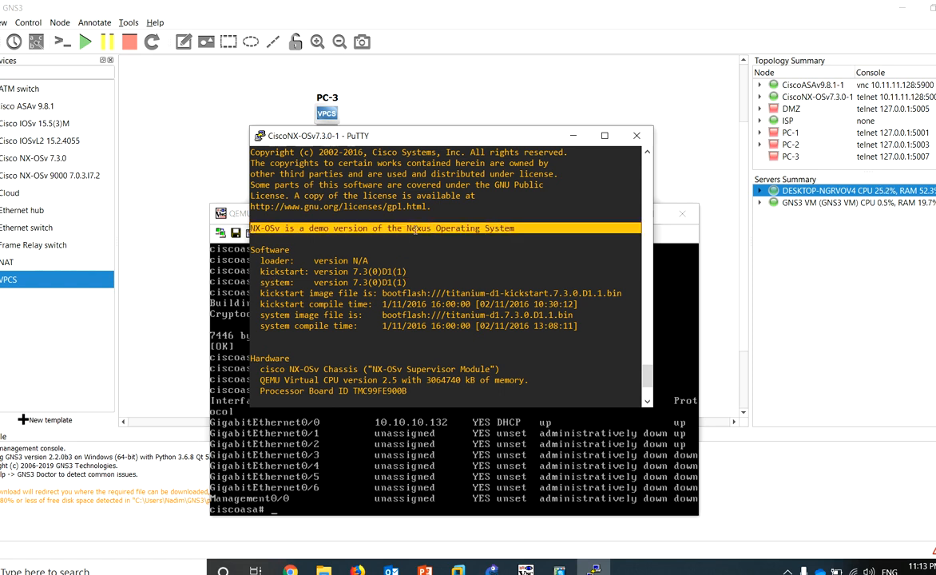
{"action": "left_click", "coordinate": [385, 101]}
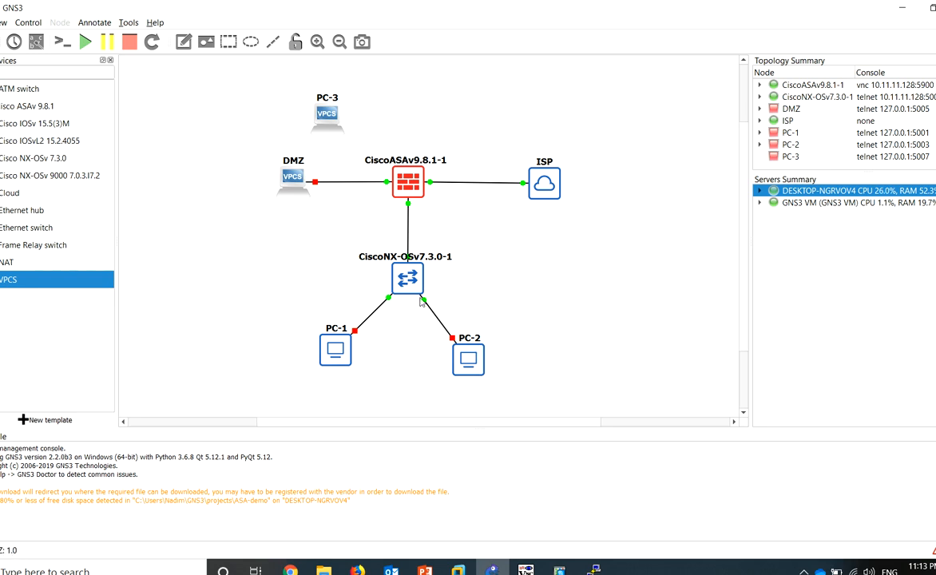
Start the Lecture1.ppt slide show and advance to the ASA-Lab topology diagram slide
{"action": "left_click", "coordinate": [424, 569]}
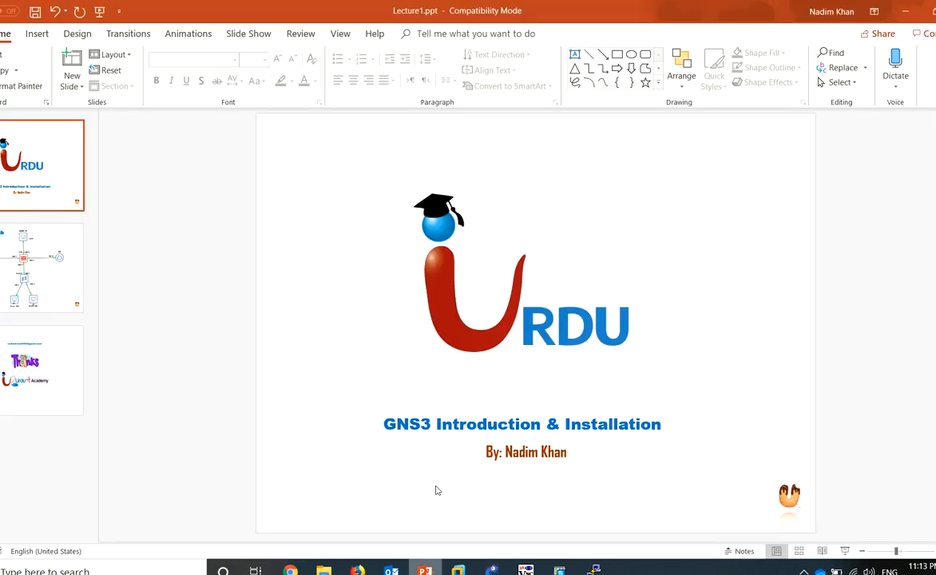
{"action": "key", "text": "F5"}
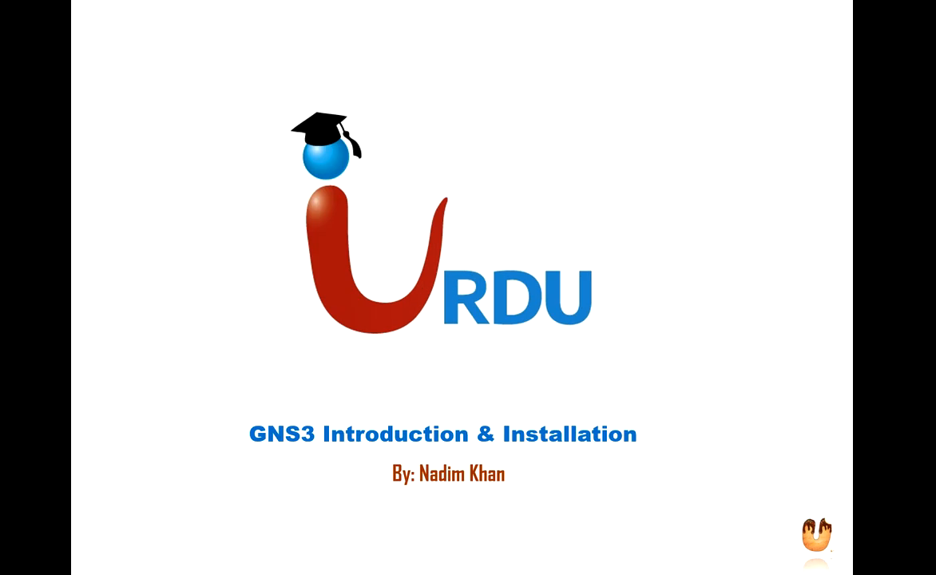
{"action": "left_click", "coordinate": [676, 113]}
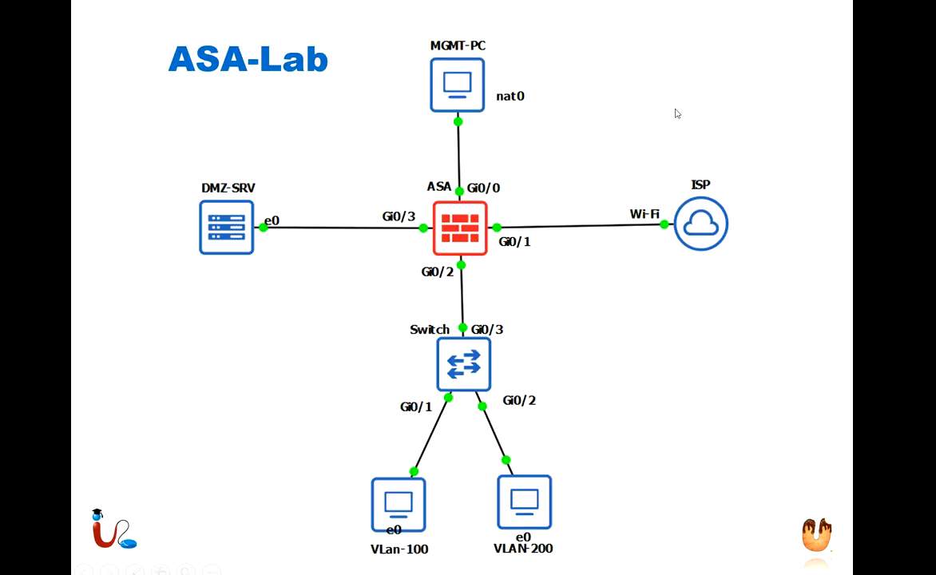